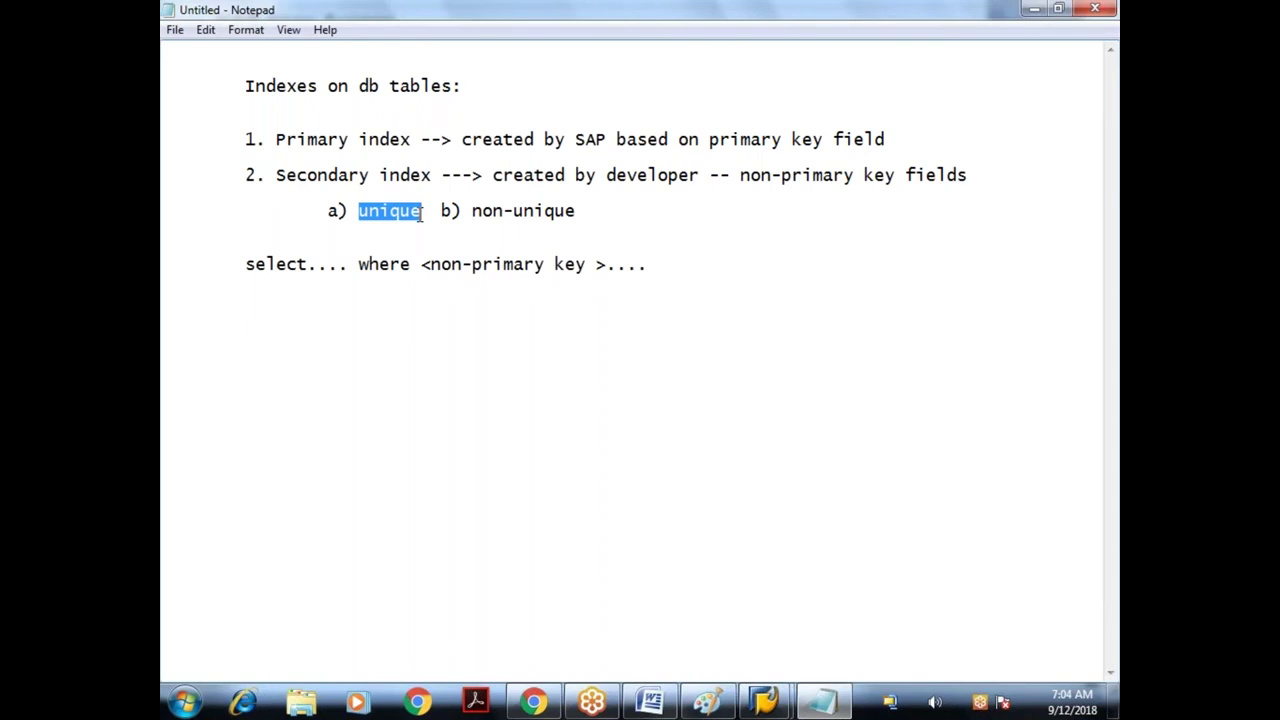
- Highlight 'unique', 'non-unique' and 'key field' in the index notes
left_click(392, 222)
left_click_drag(359, 213, 427, 216)
left_click_drag(472, 213, 582, 213)
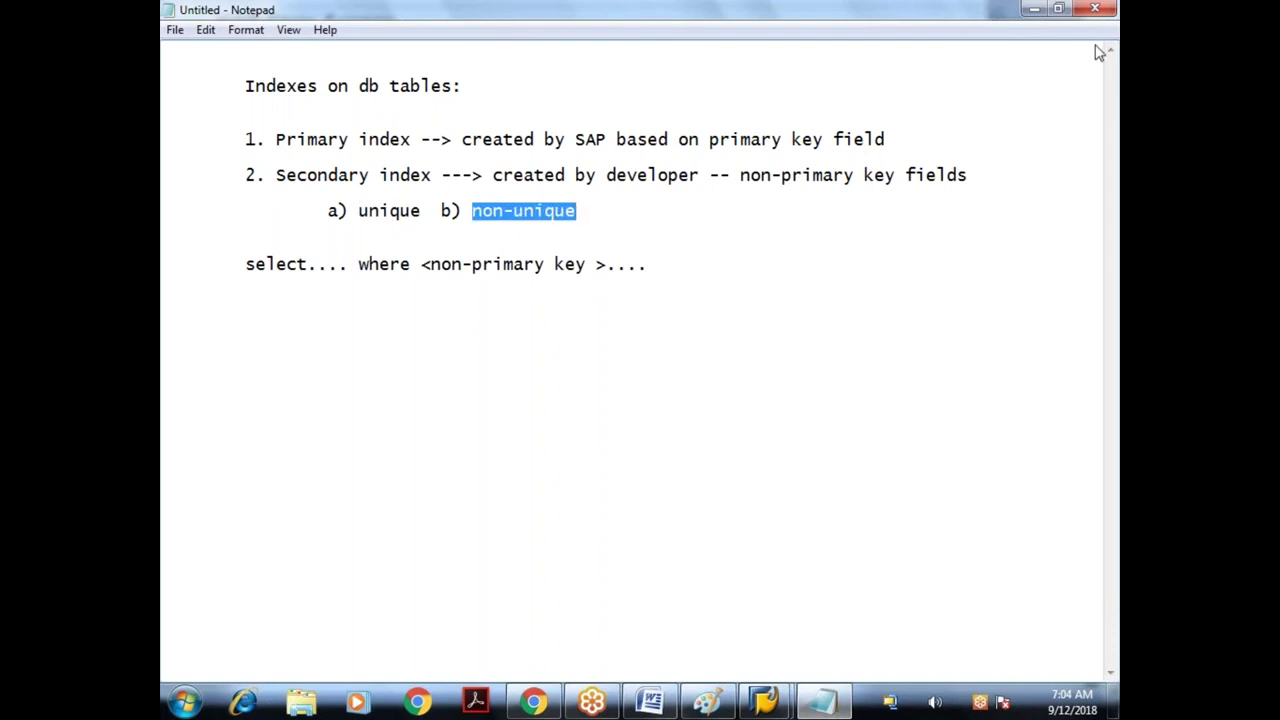
left_click(808, 140)
left_click_drag(792, 140, 889, 145)
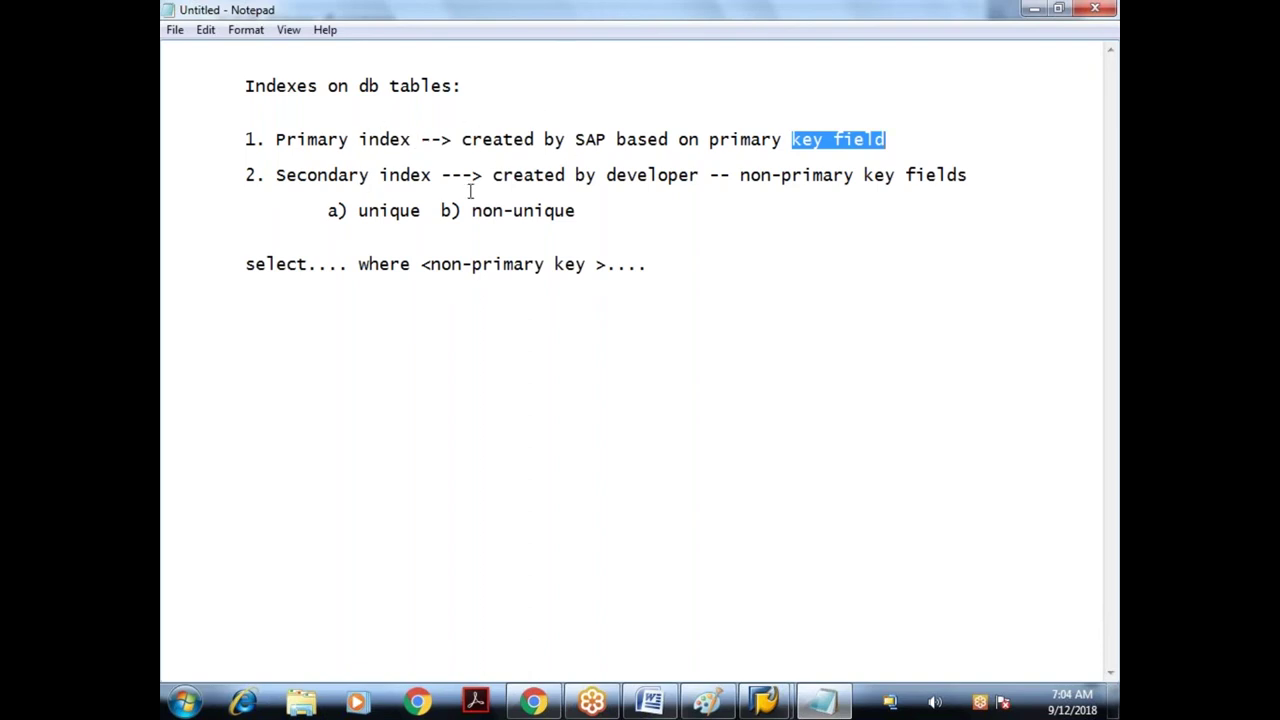
left_click_drag(359, 211, 416, 211)
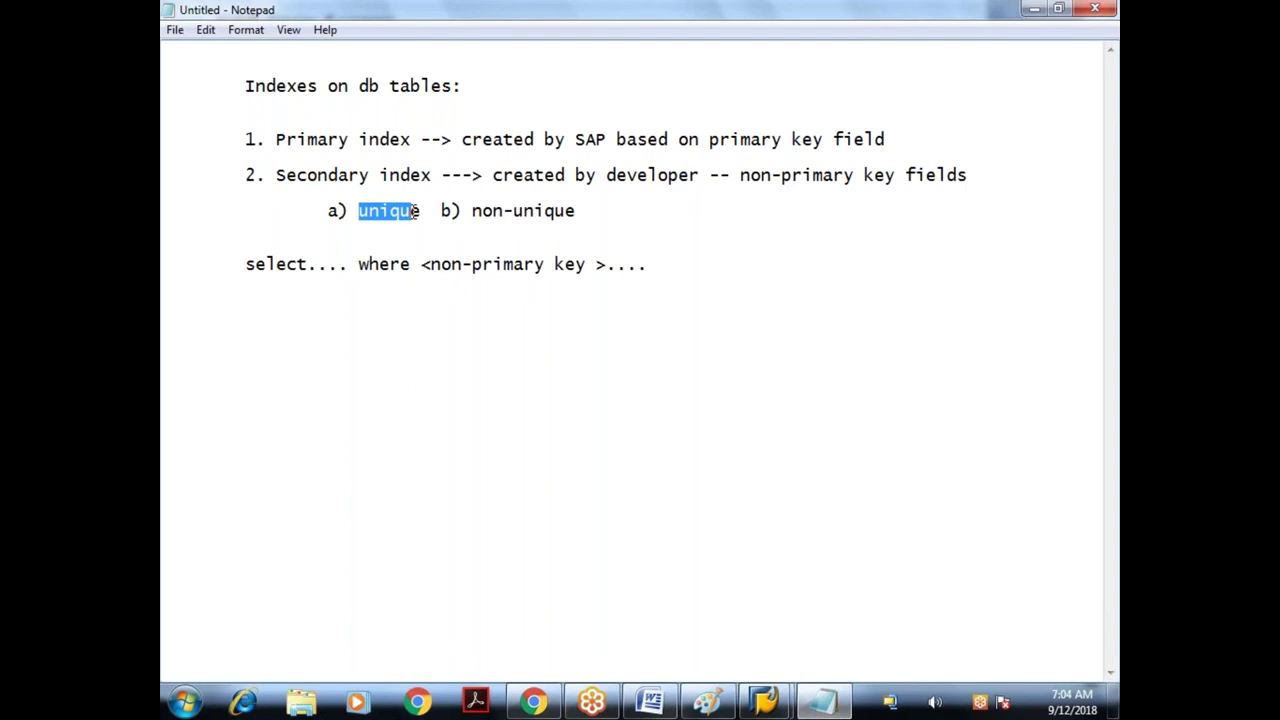
left_click_drag(461, 212, 600, 208)
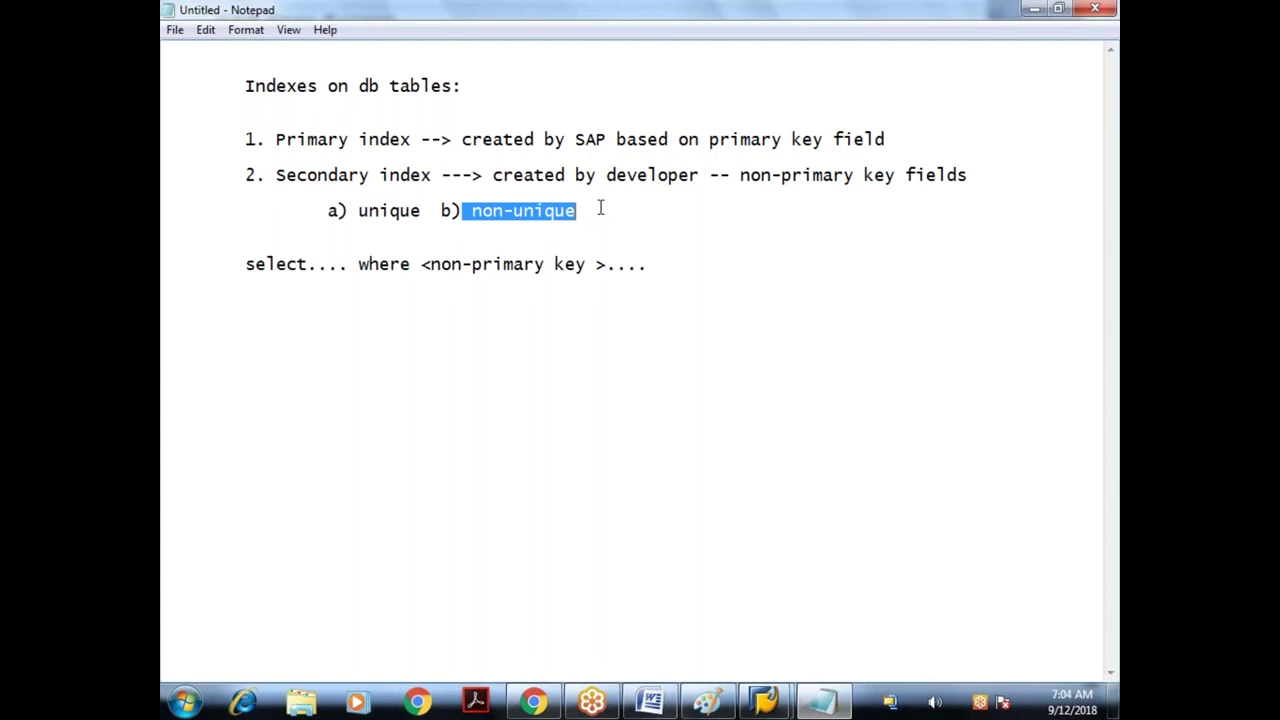
- From SAP Easy Access, run SE11 and display database table Z9AMEMP
left_click(776, 706)
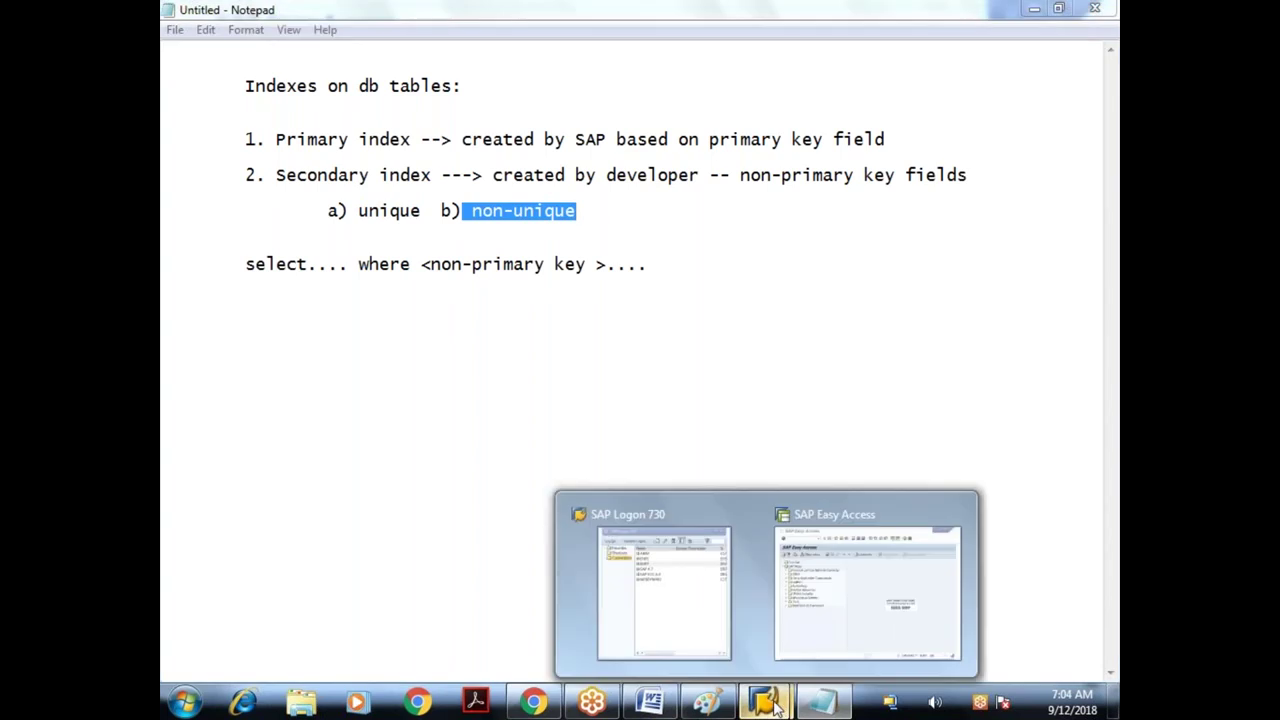
left_click(808, 620)
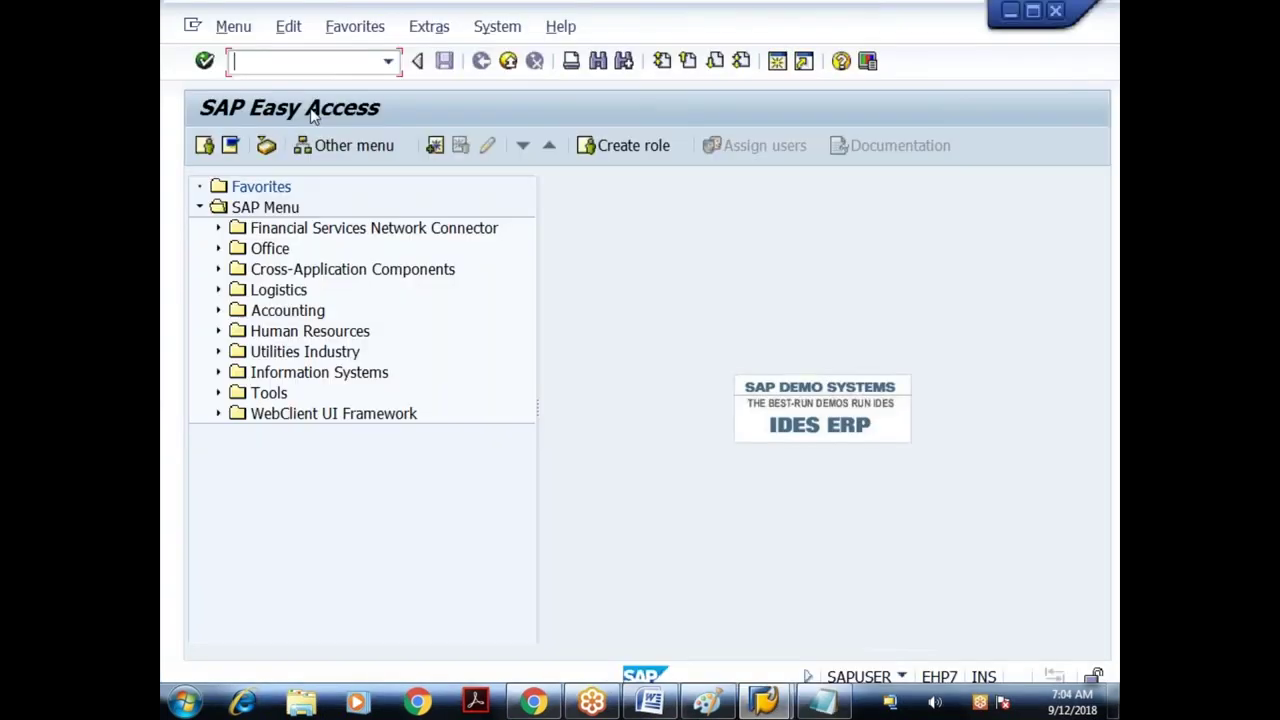
type("se11")
key("Return")
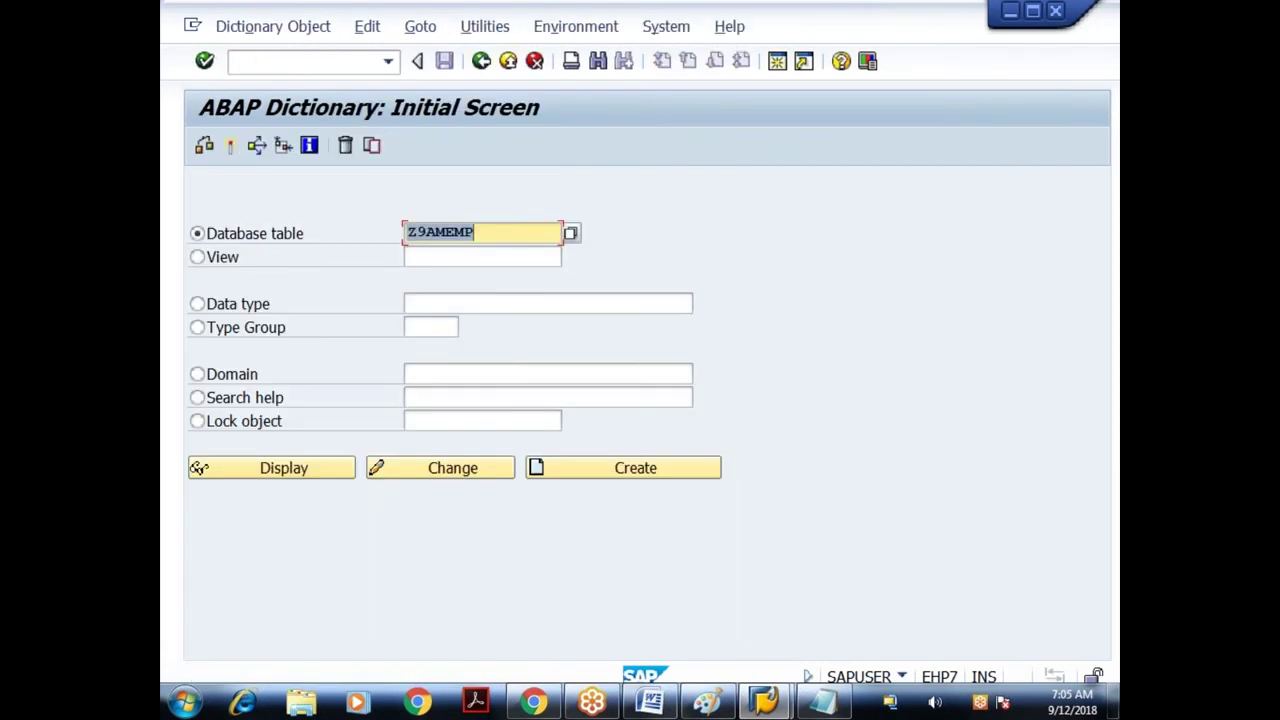
left_click(474, 232)
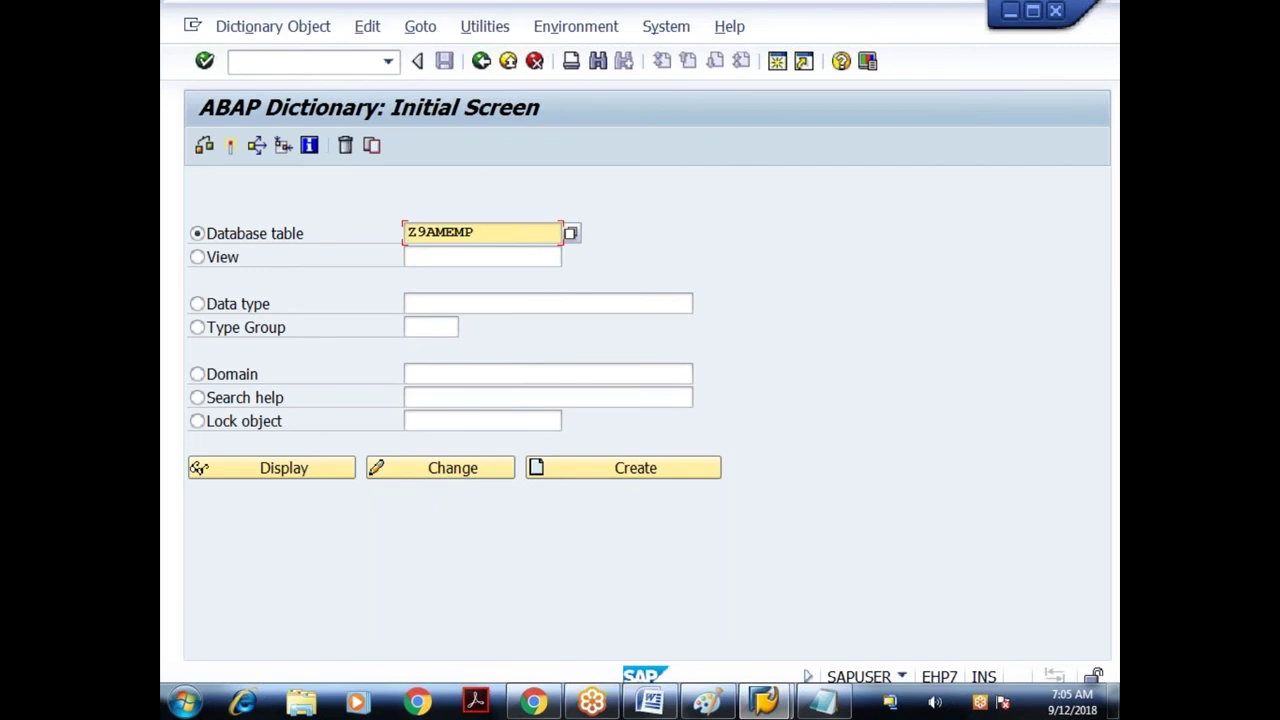
key("F7")
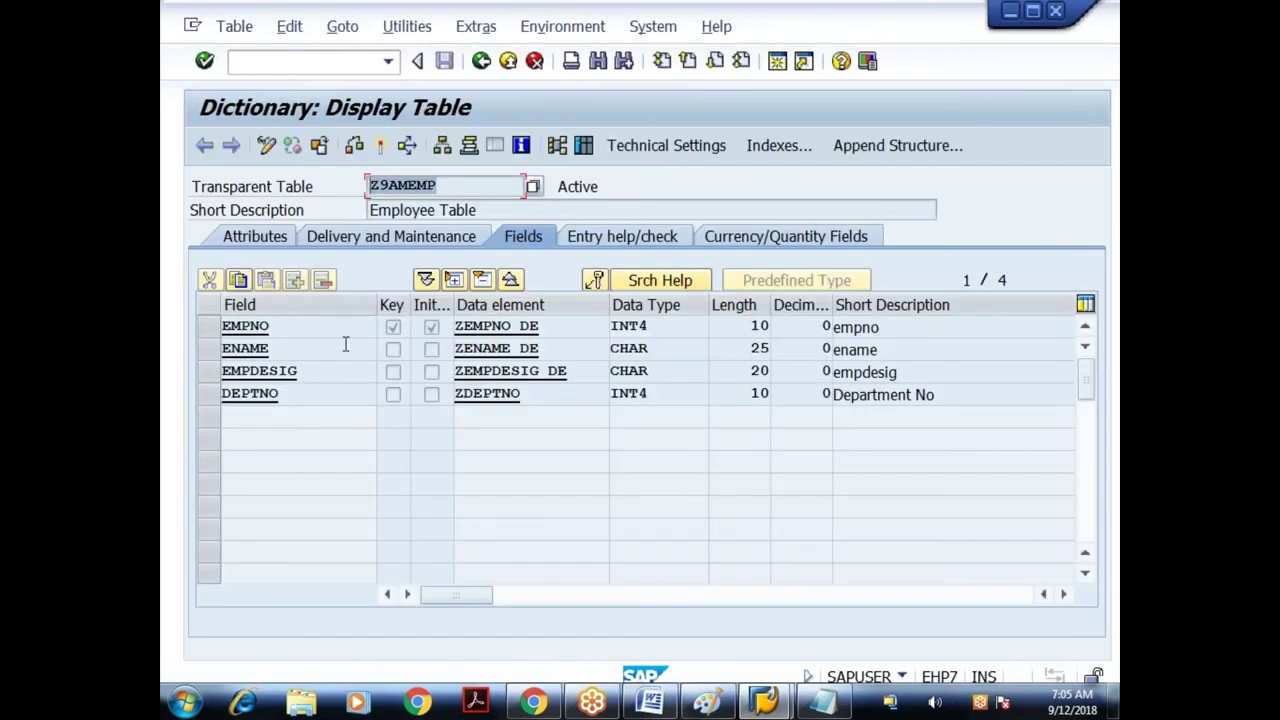
left_click(265, 330)
left_click_drag(265, 330, 211, 340)
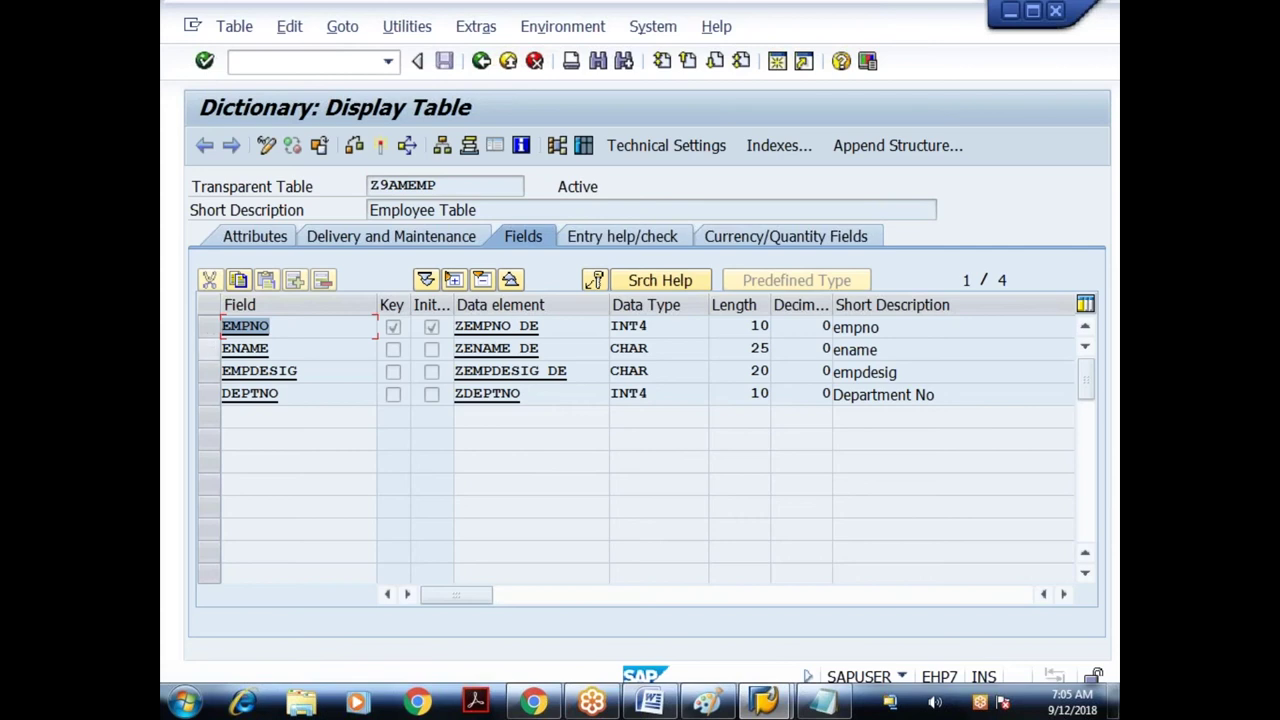
left_click(305, 337)
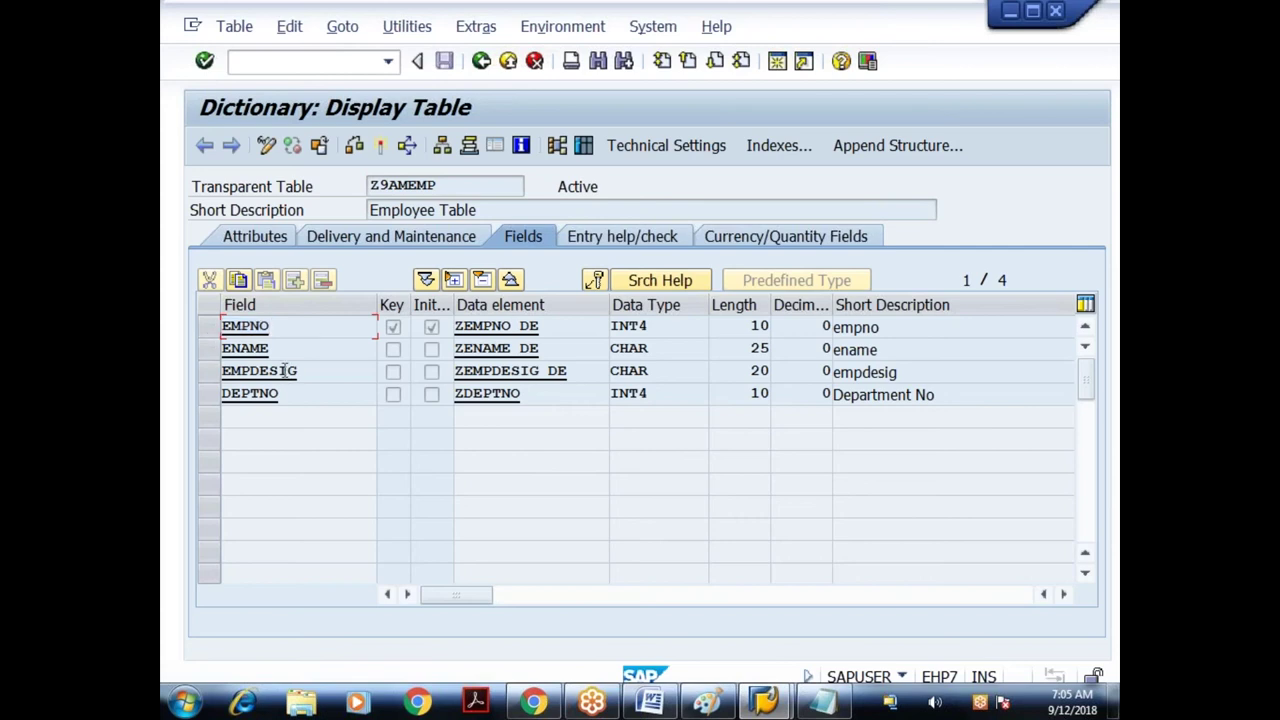
left_click(391, 332)
left_click_drag(292, 331, 210, 334)
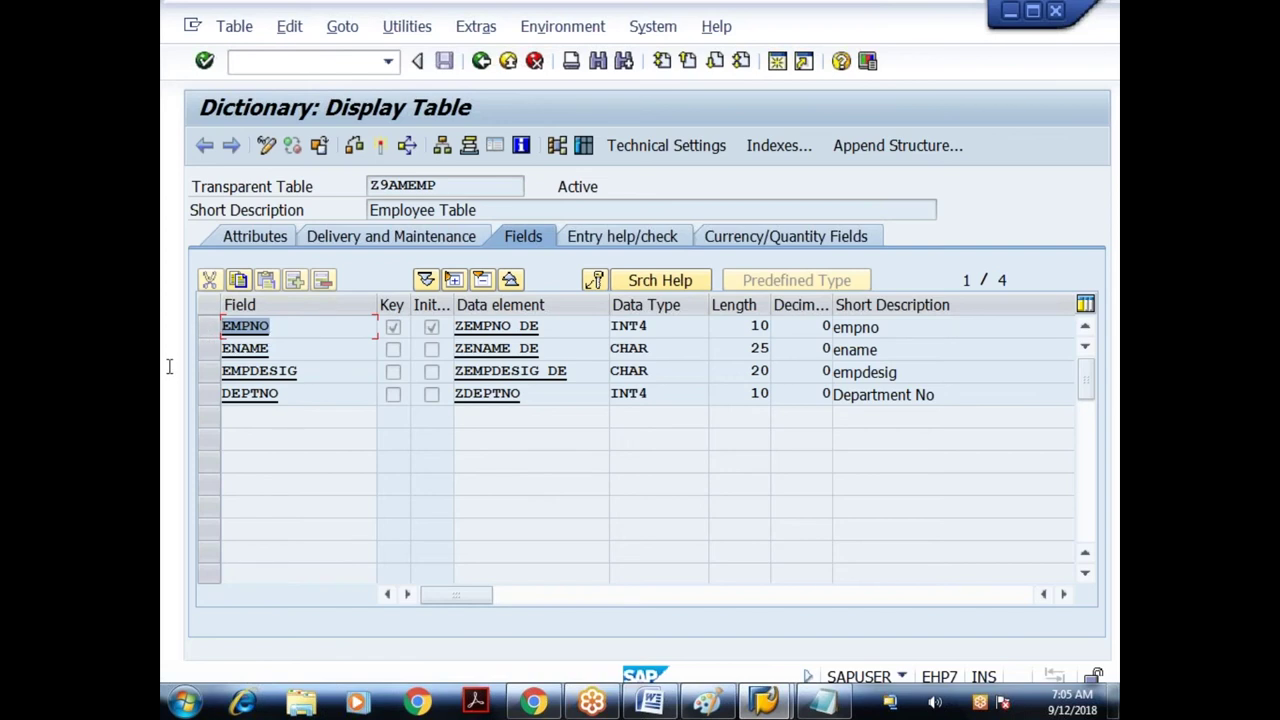
left_click(307, 321)
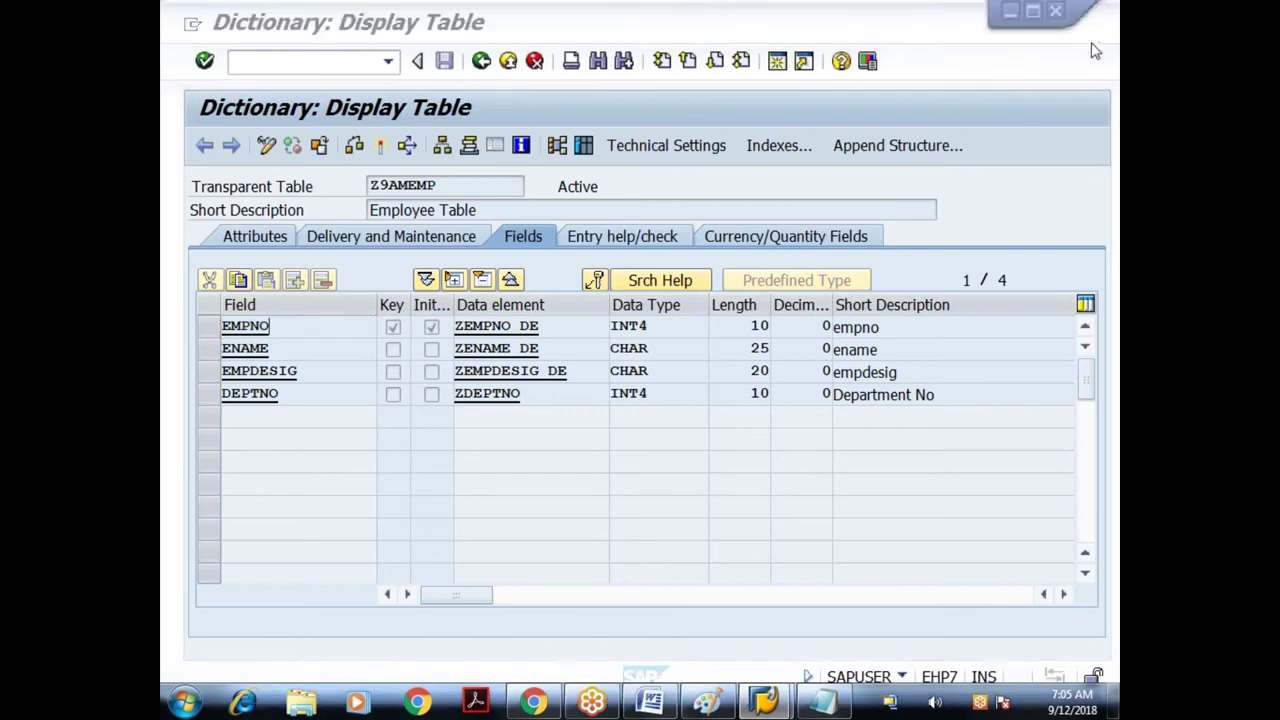
key("Down")
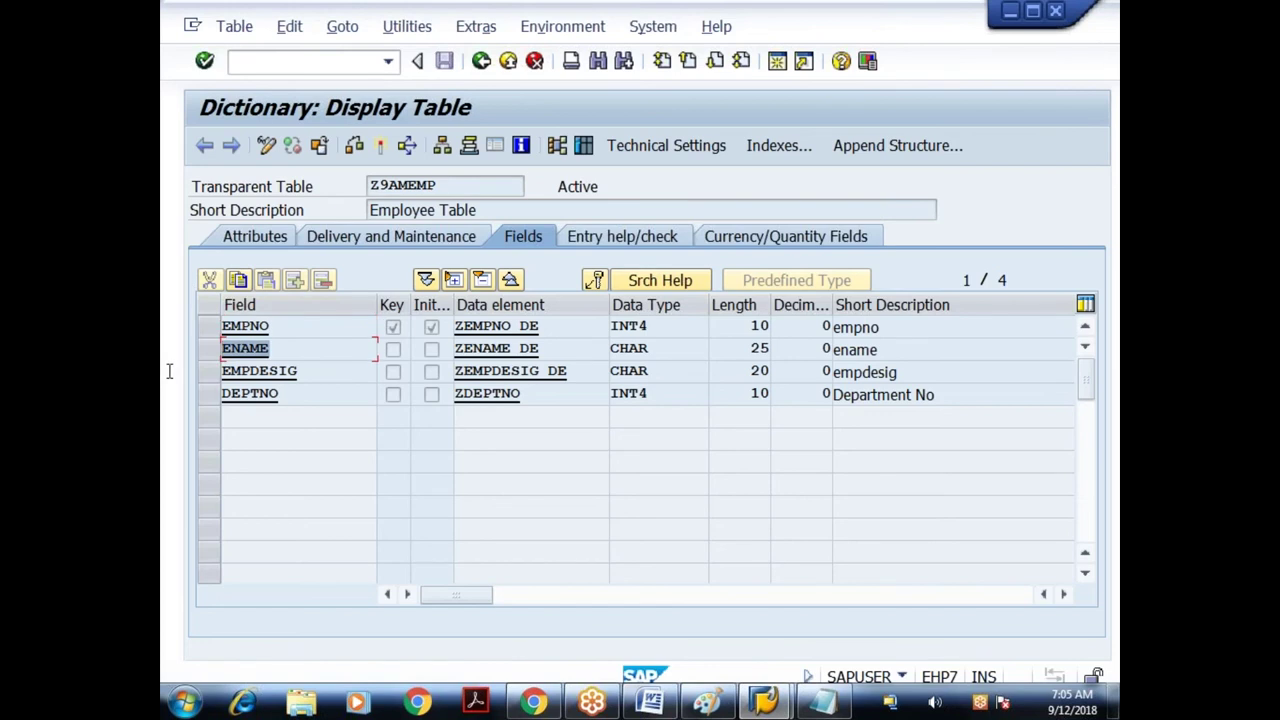
left_click(390, 352)
left_click(292, 348)
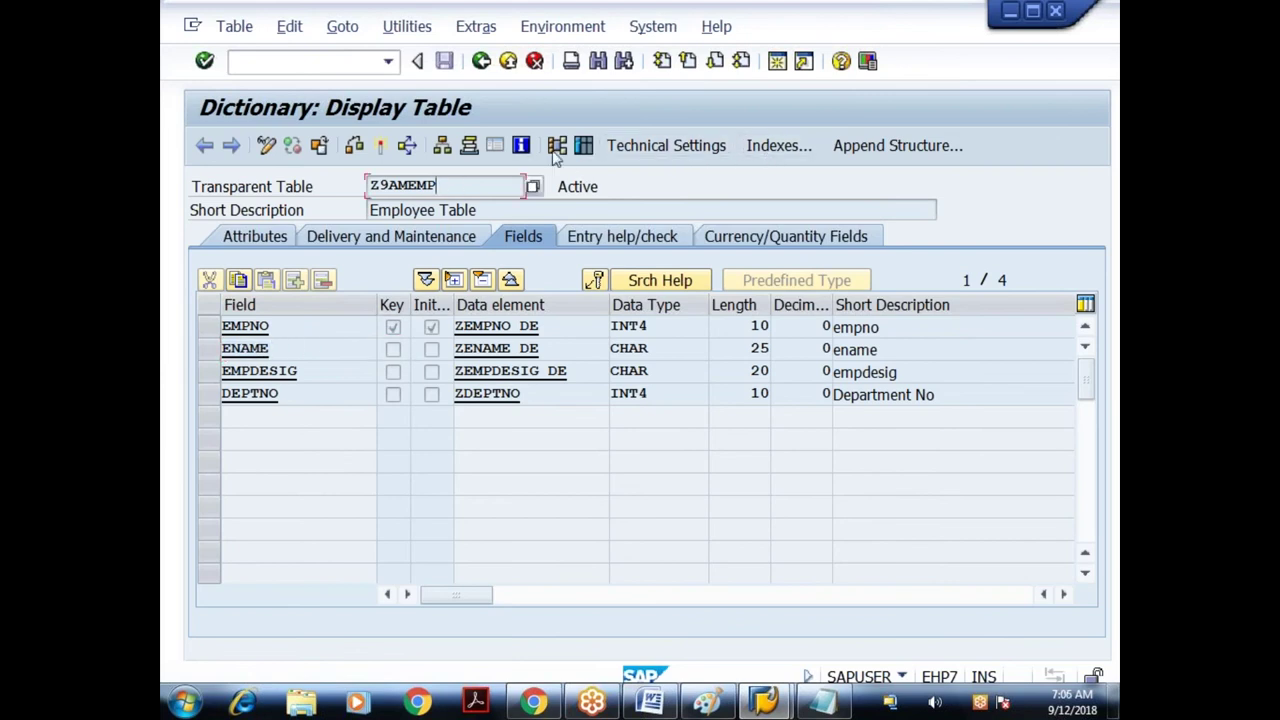
- Show the number of entries in Z9AMEMP and list all its rows
left_click(584, 146)
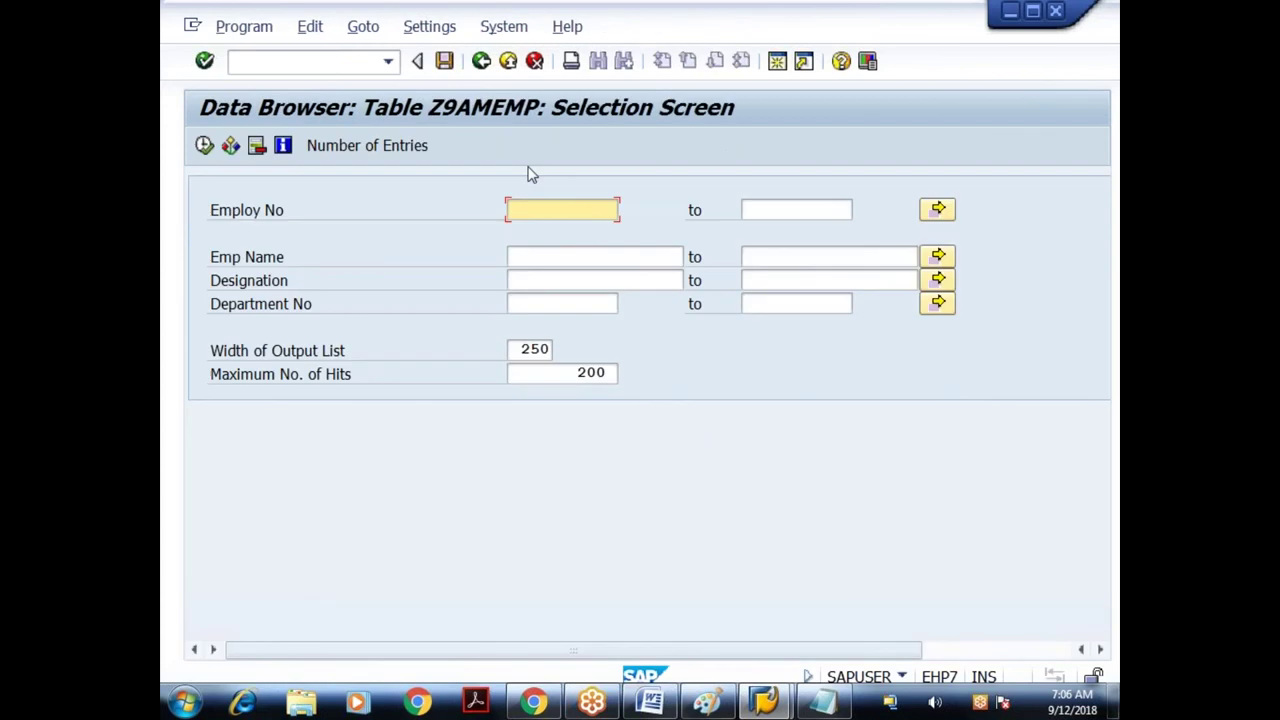
left_click(384, 148)
left_click(690, 453)
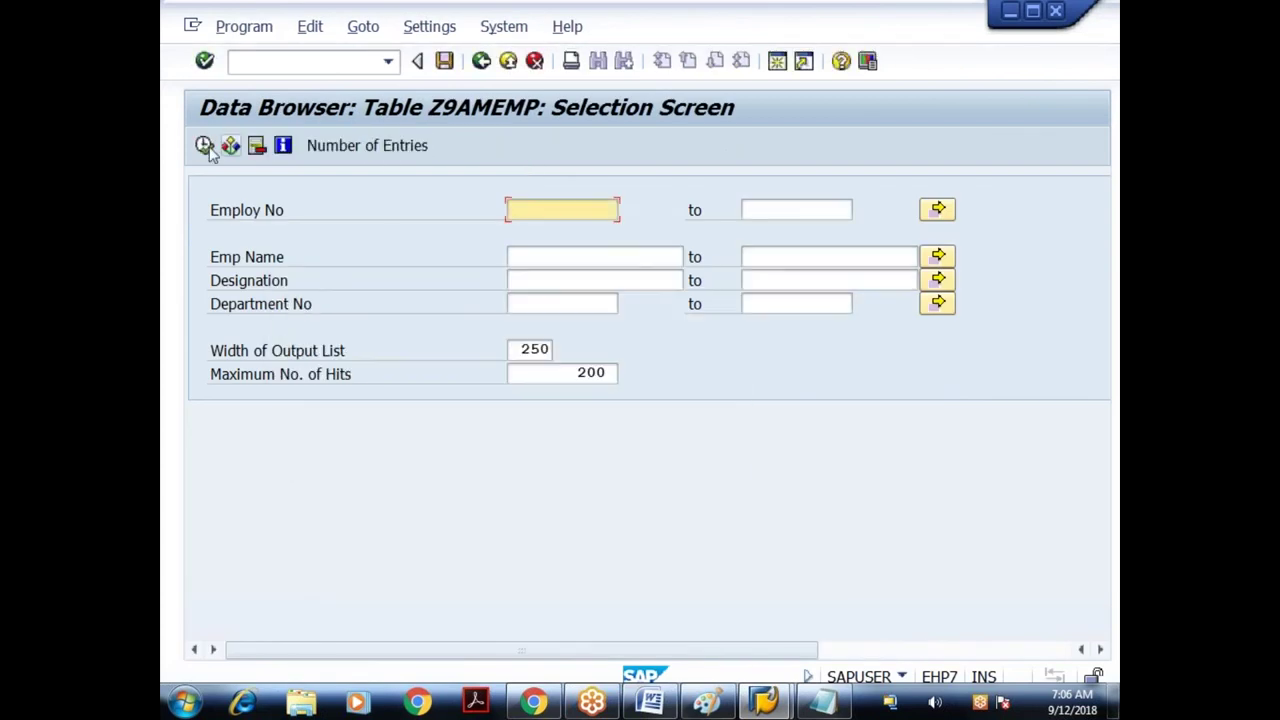
left_click(204, 145)
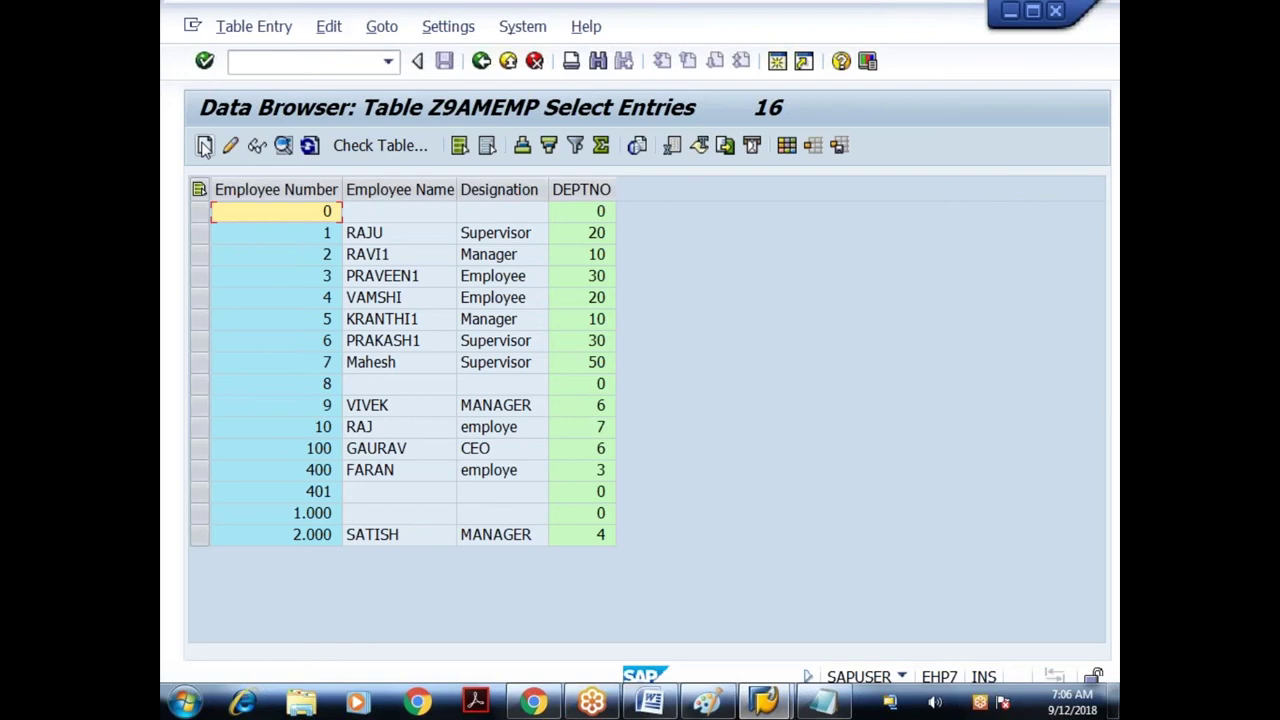
- Return to the Z9AMEMP definition, note the ENAME field, then go back to SE11
left_click(481, 62)
left_click(481, 62)
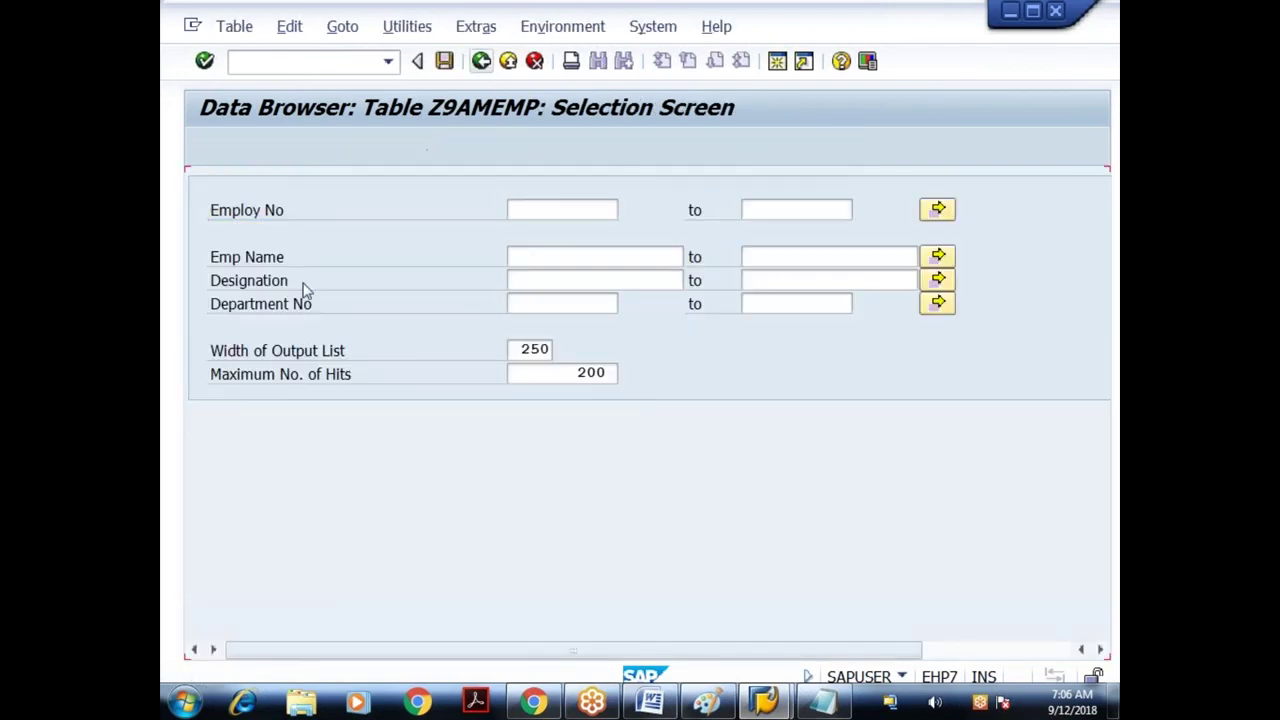
double_click(245, 348)
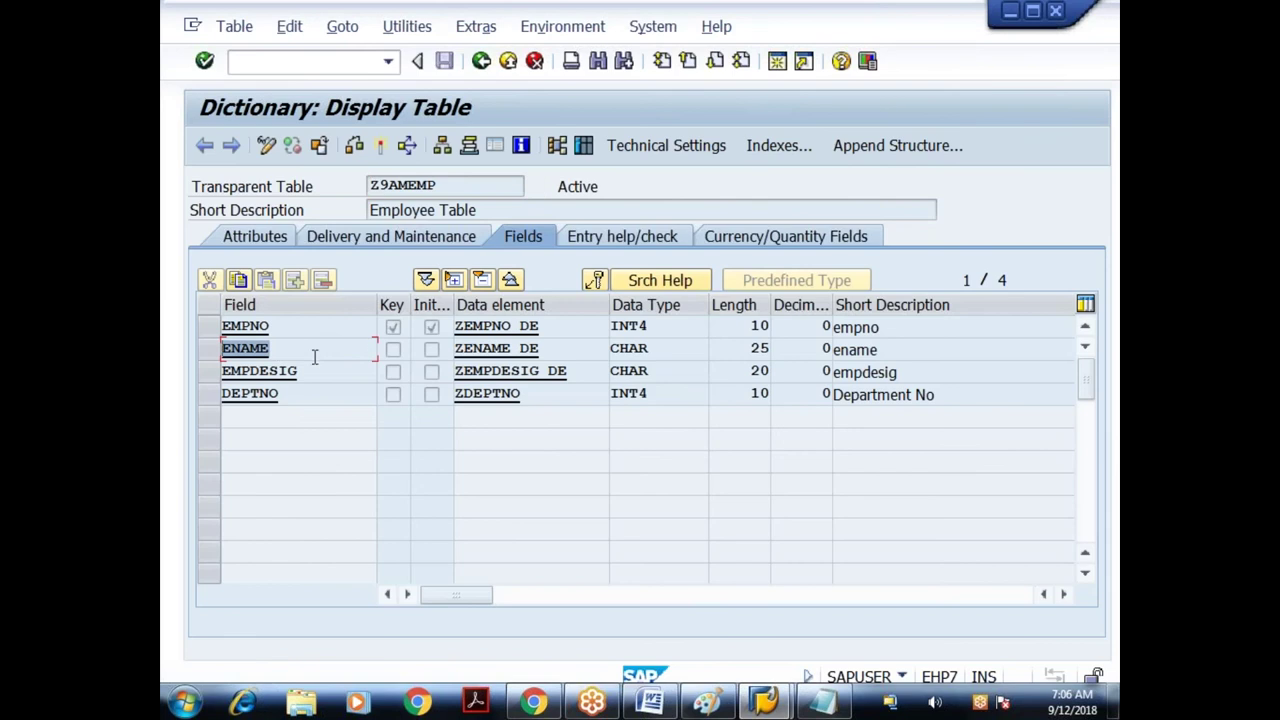
left_click(298, 350)
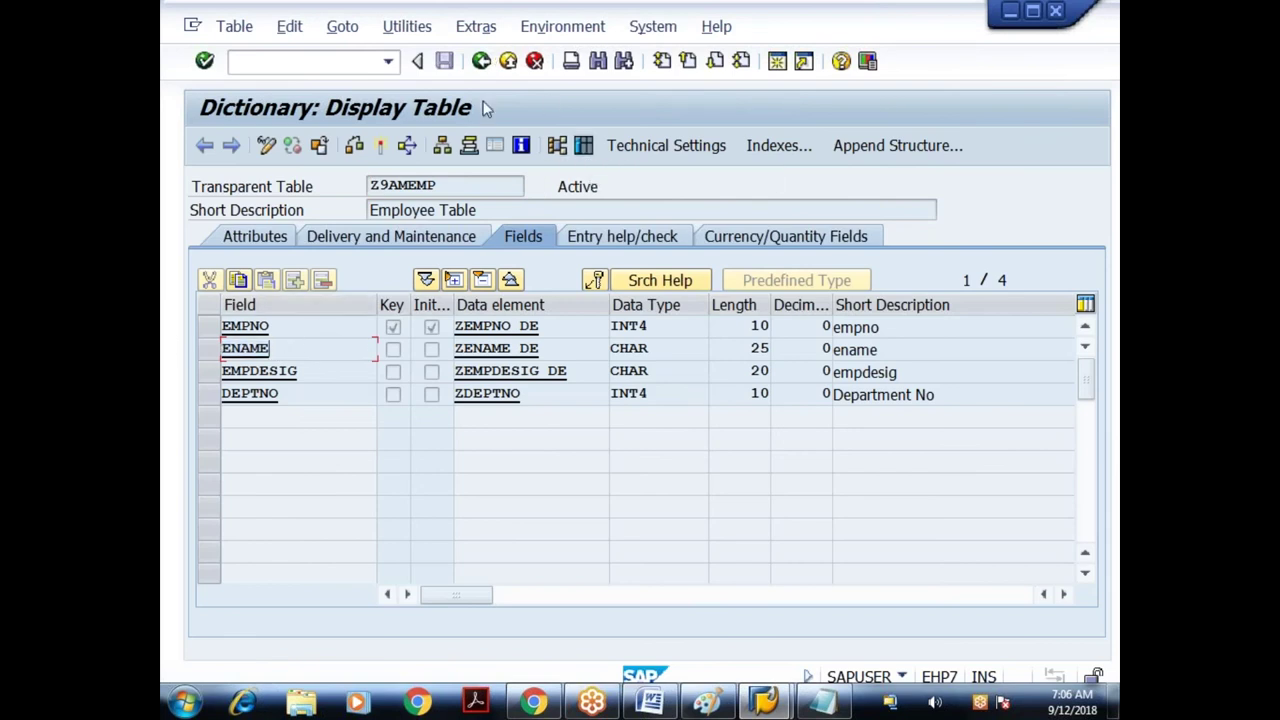
left_click(483, 213)
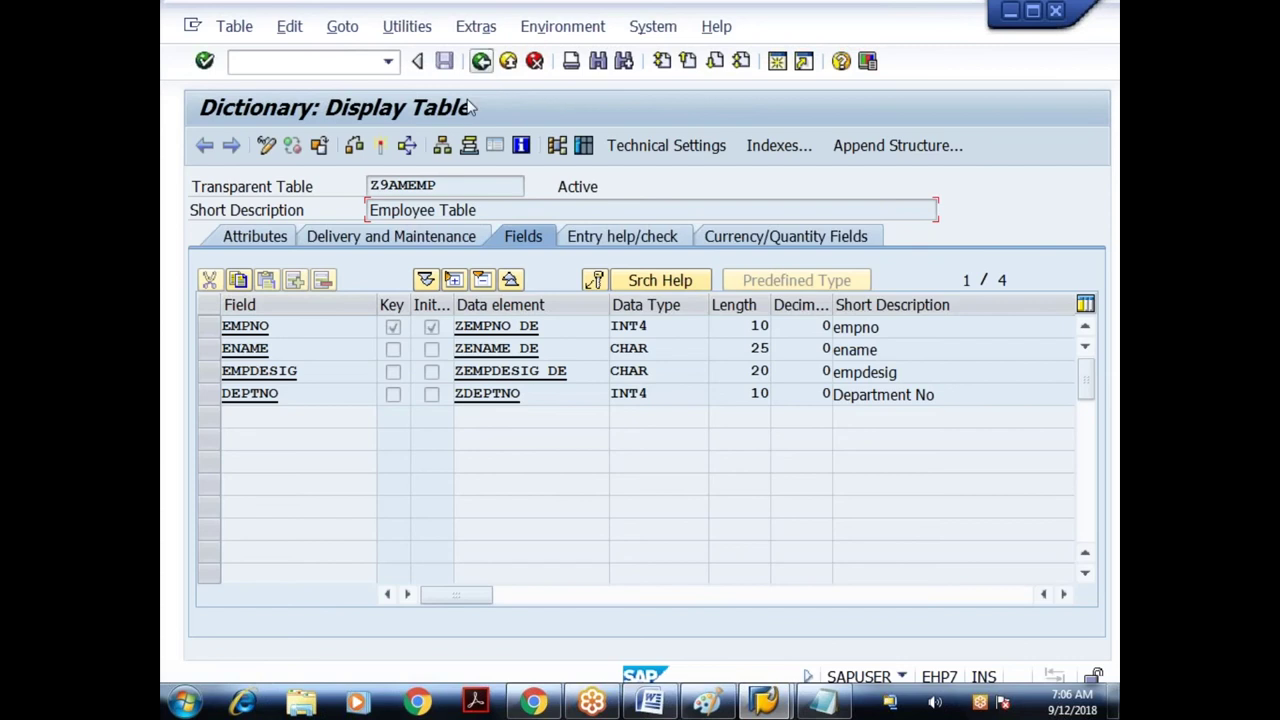
left_click(481, 61)
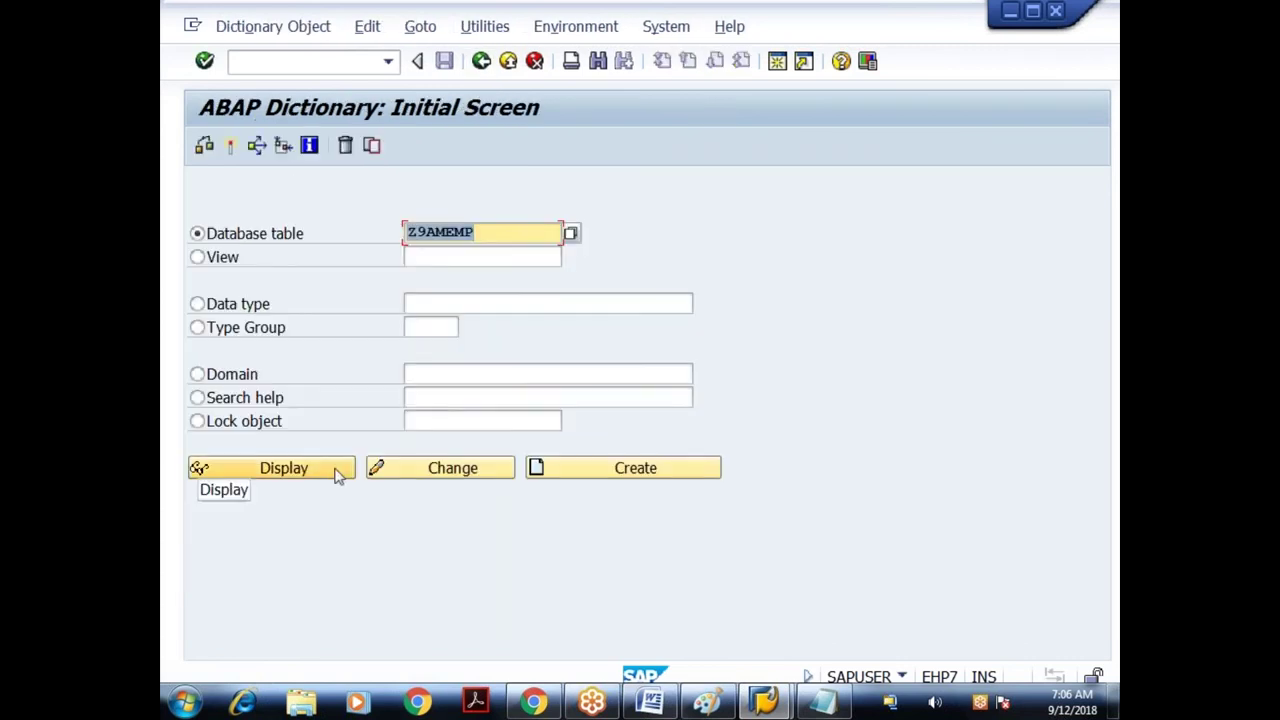
- Reopen Z9AMEMP, go to its indexes and create a new index named ID1
left_click(336, 472)
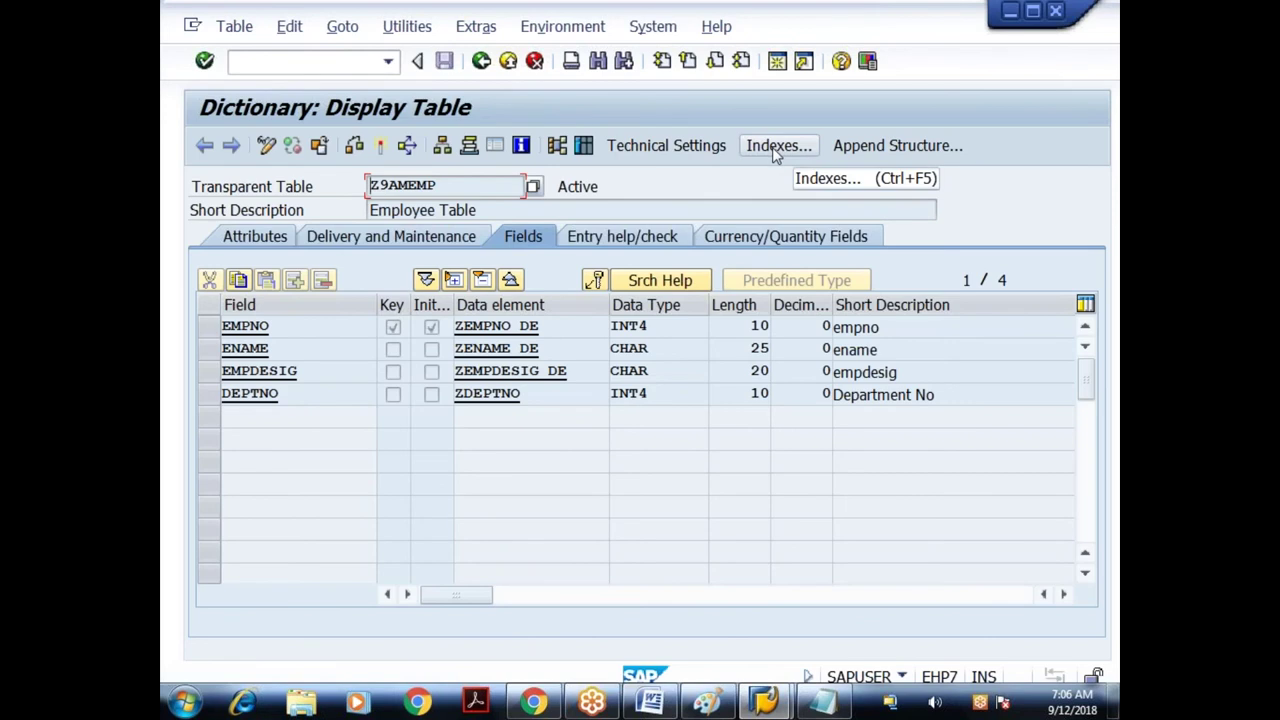
left_click(773, 150)
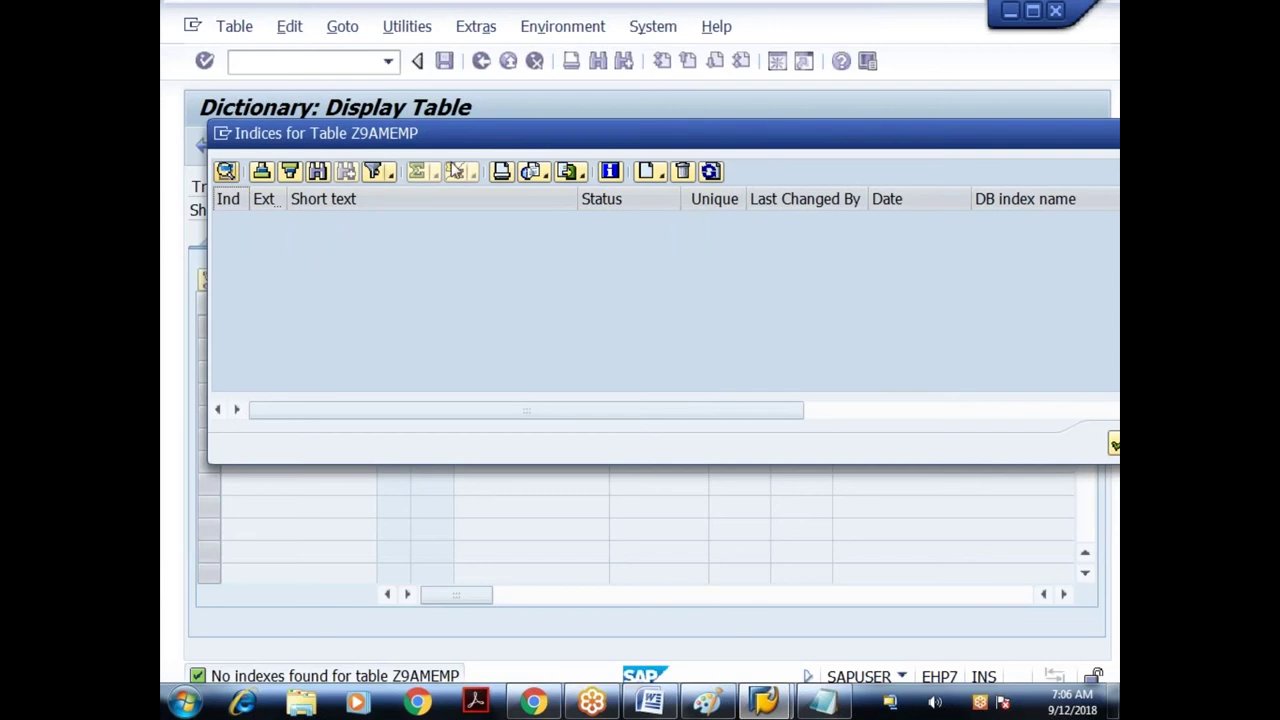
left_click(648, 174)
left_click(655, 177)
left_click(759, 205)
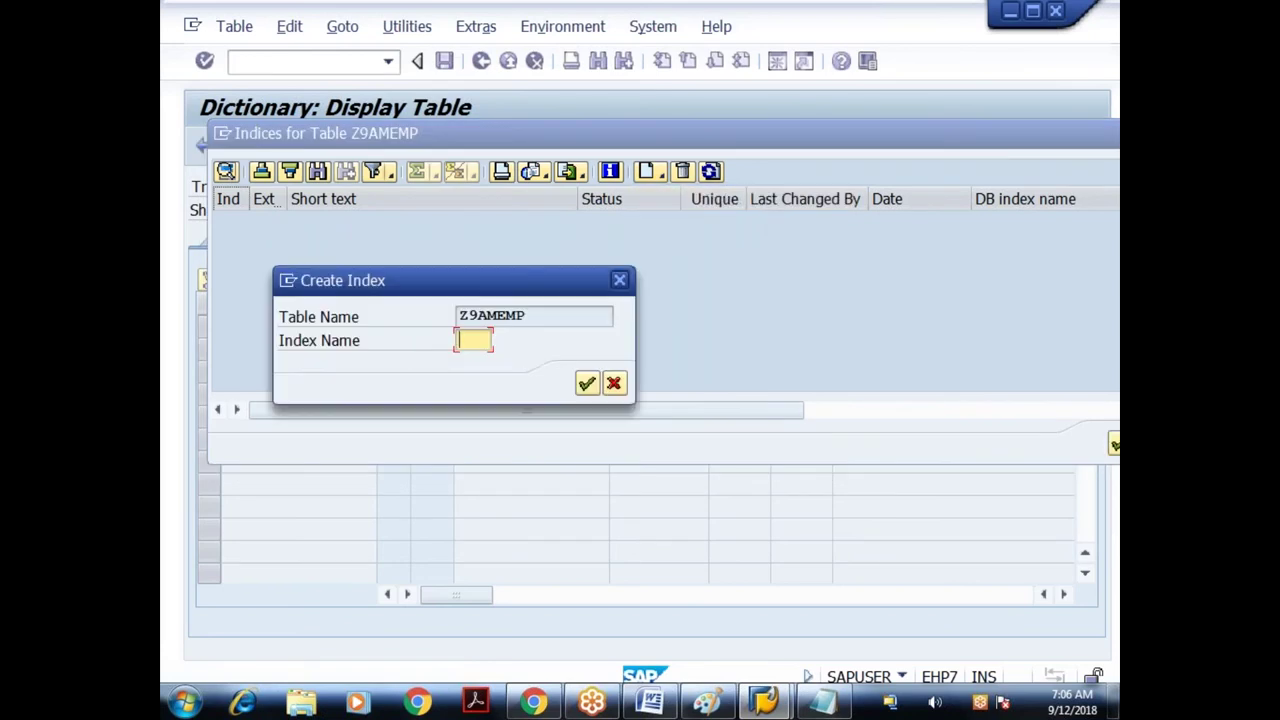
left_click(495, 318)
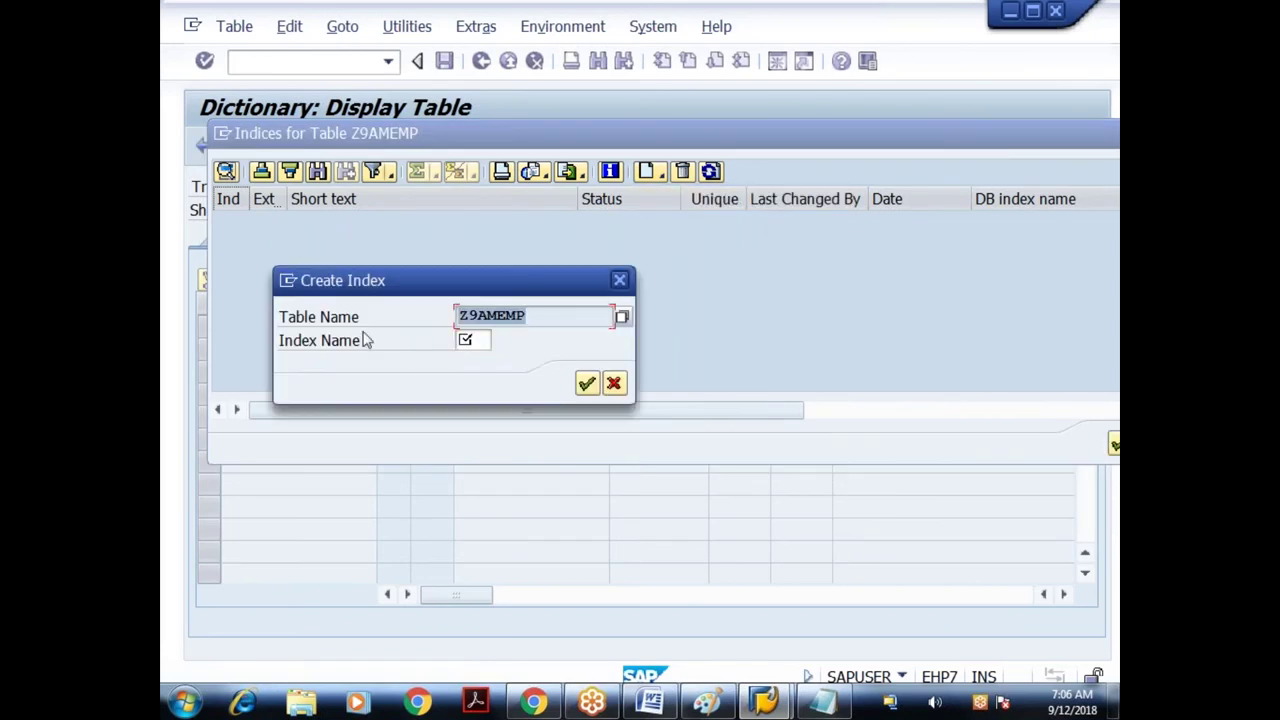
left_click(476, 343)
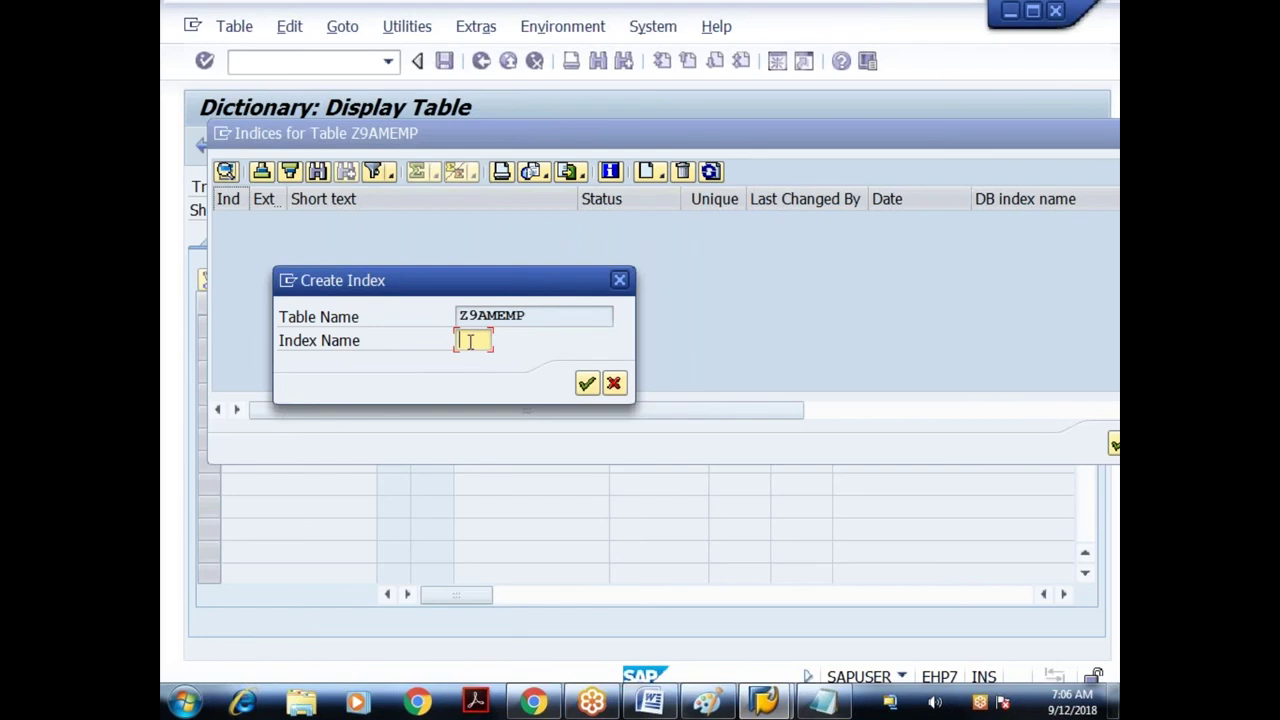
type("ID1")
- Confirm index ID1, describe it as 'Secondary index on ename', and save
left_click(587, 385)
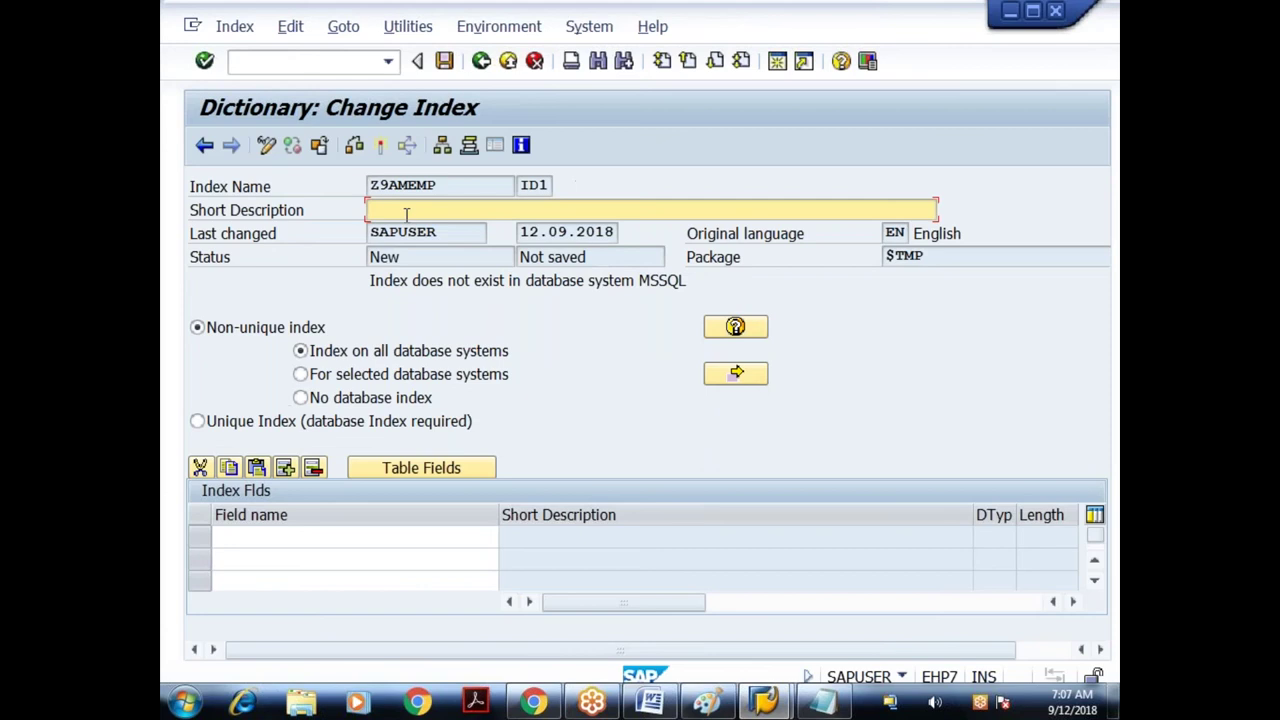
type("Secondary index")
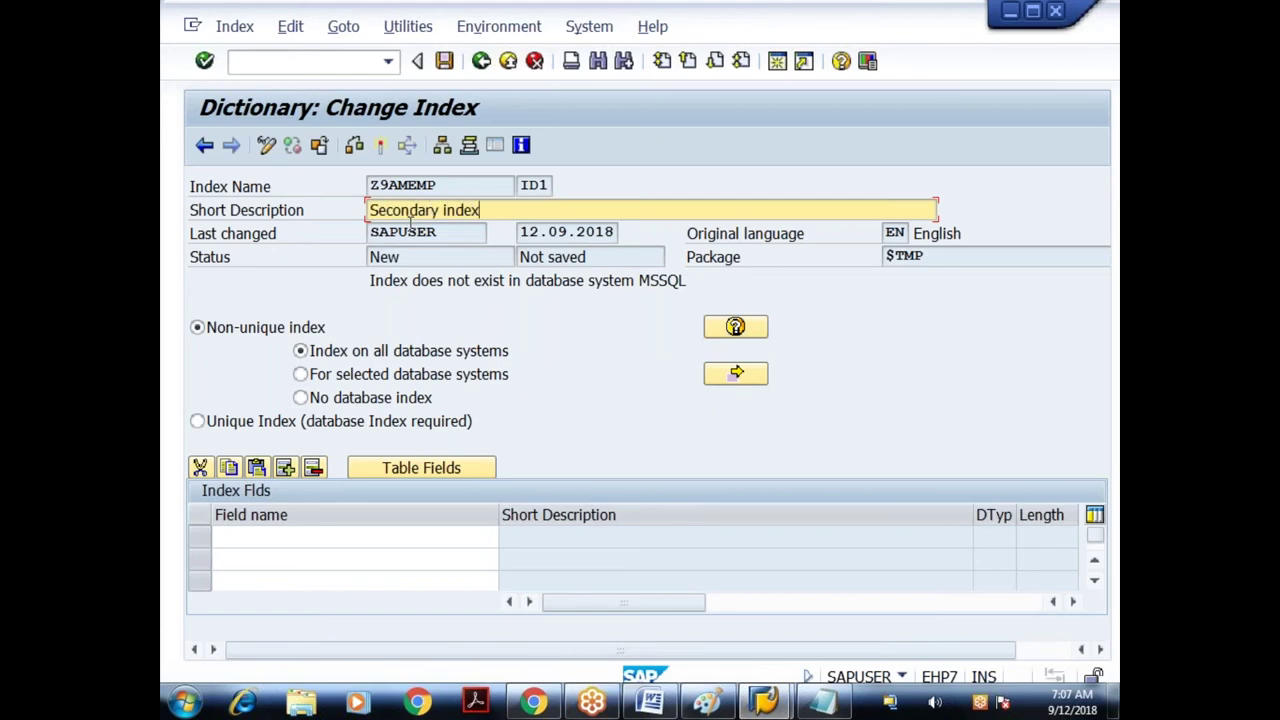
type(" on ename")
key("ctrl+s")
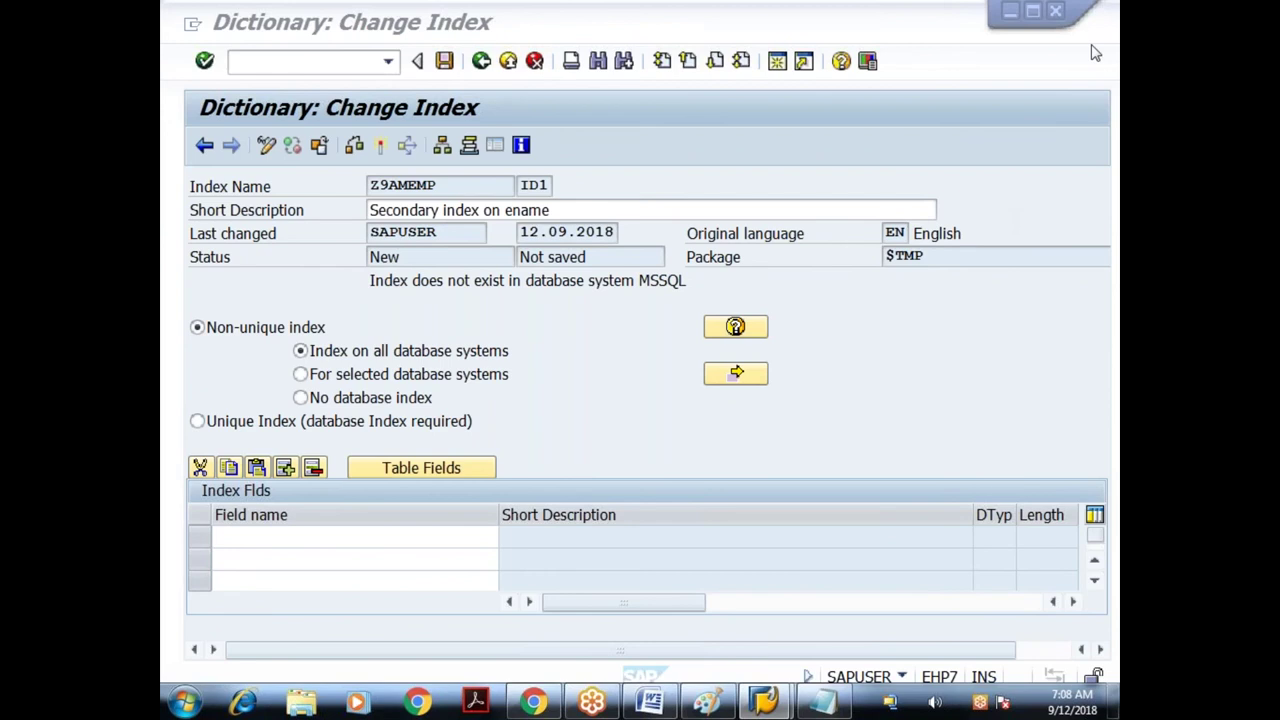
- Highlight the index's New status and MSSQL in the database message
left_click(368, 238)
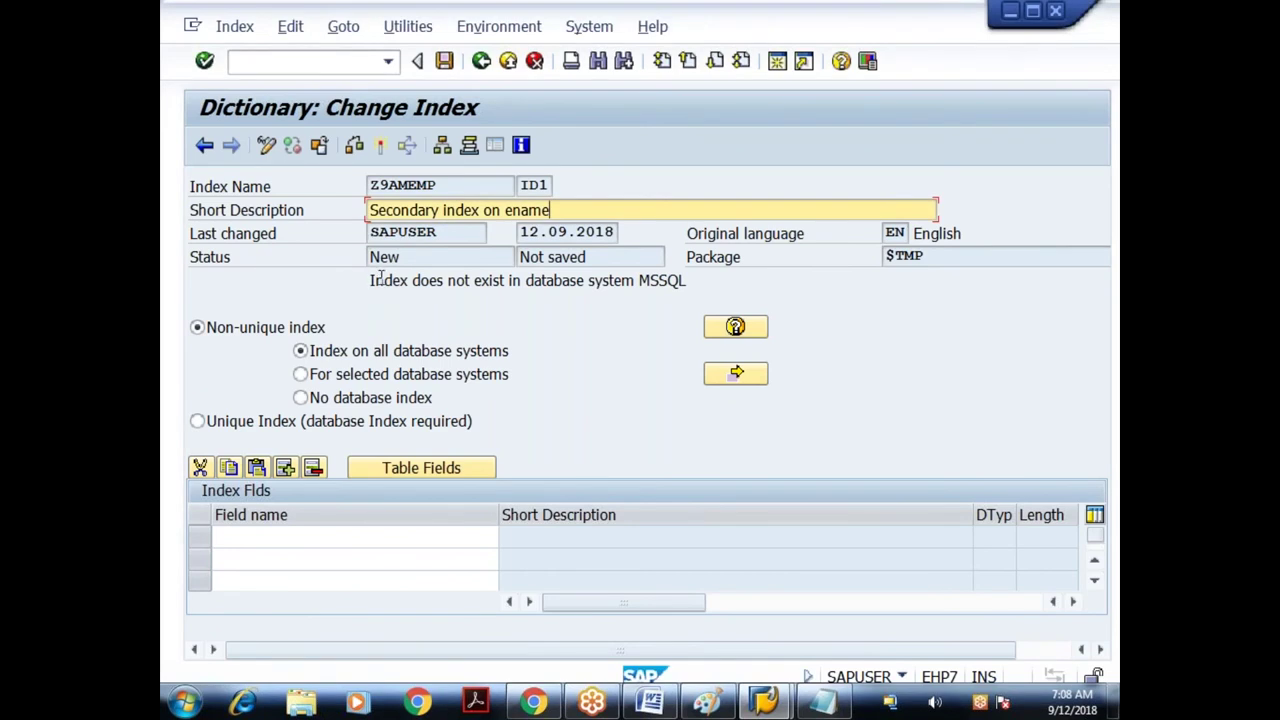
double_click(384, 258)
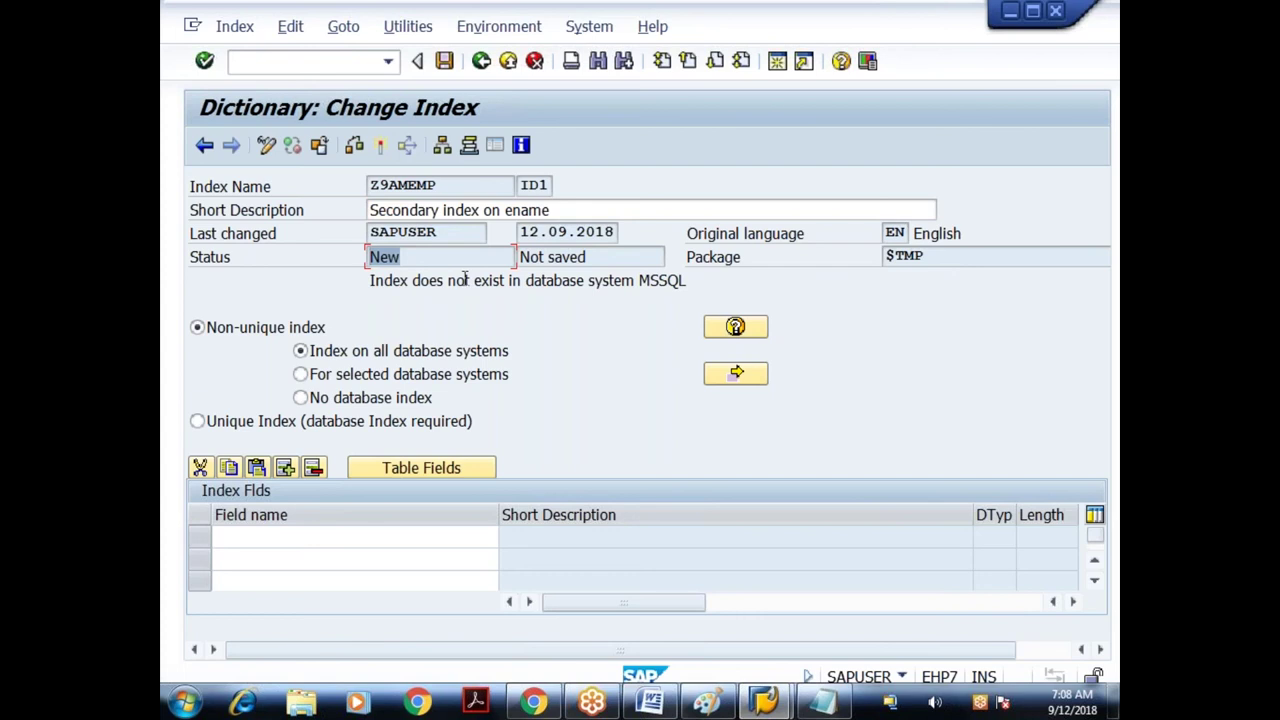
left_click_drag(639, 281, 695, 285)
left_click(705, 280)
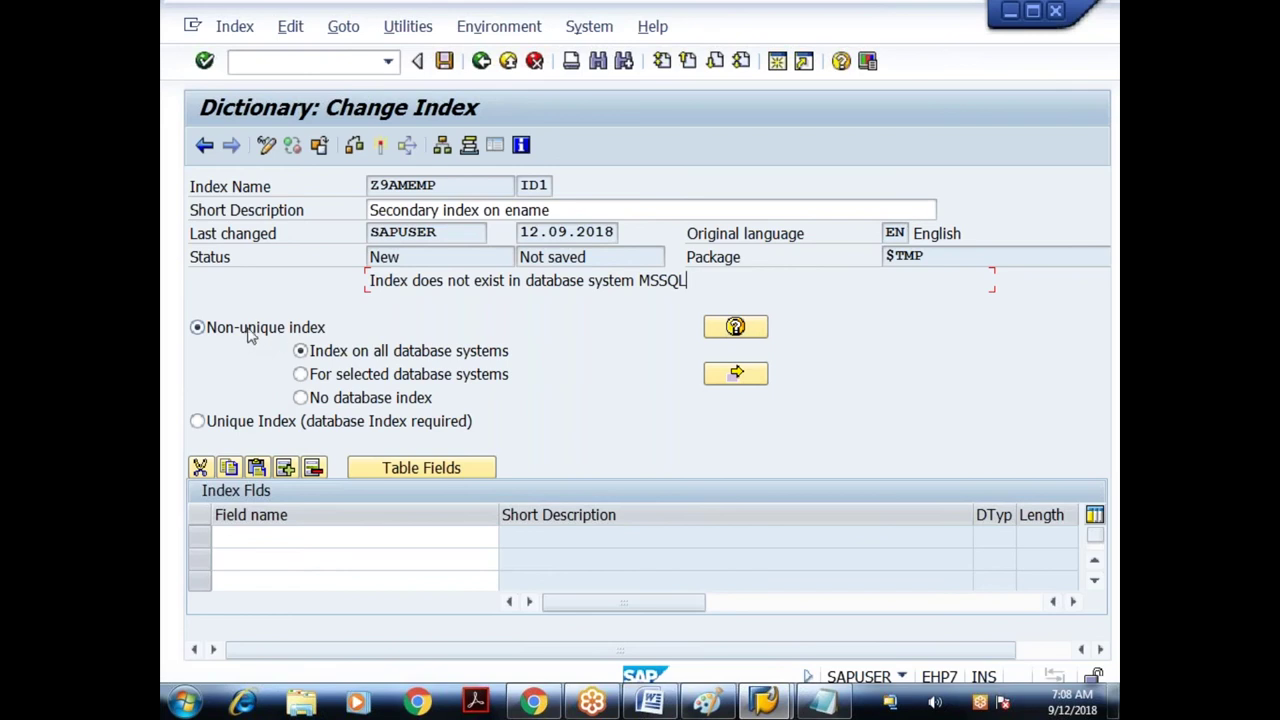
- Set ID1 as a unique index with ENAME as its only field, and save
left_click(265, 424)
left_click(248, 535)
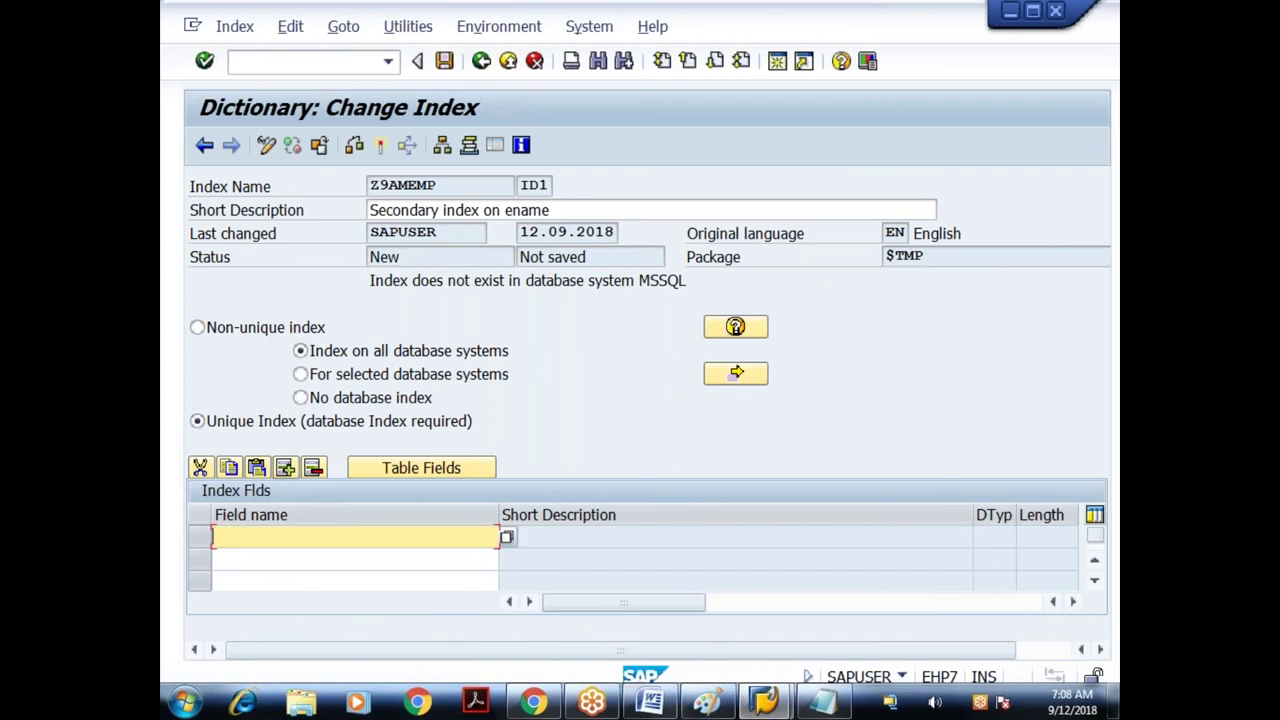
left_click(410, 470)
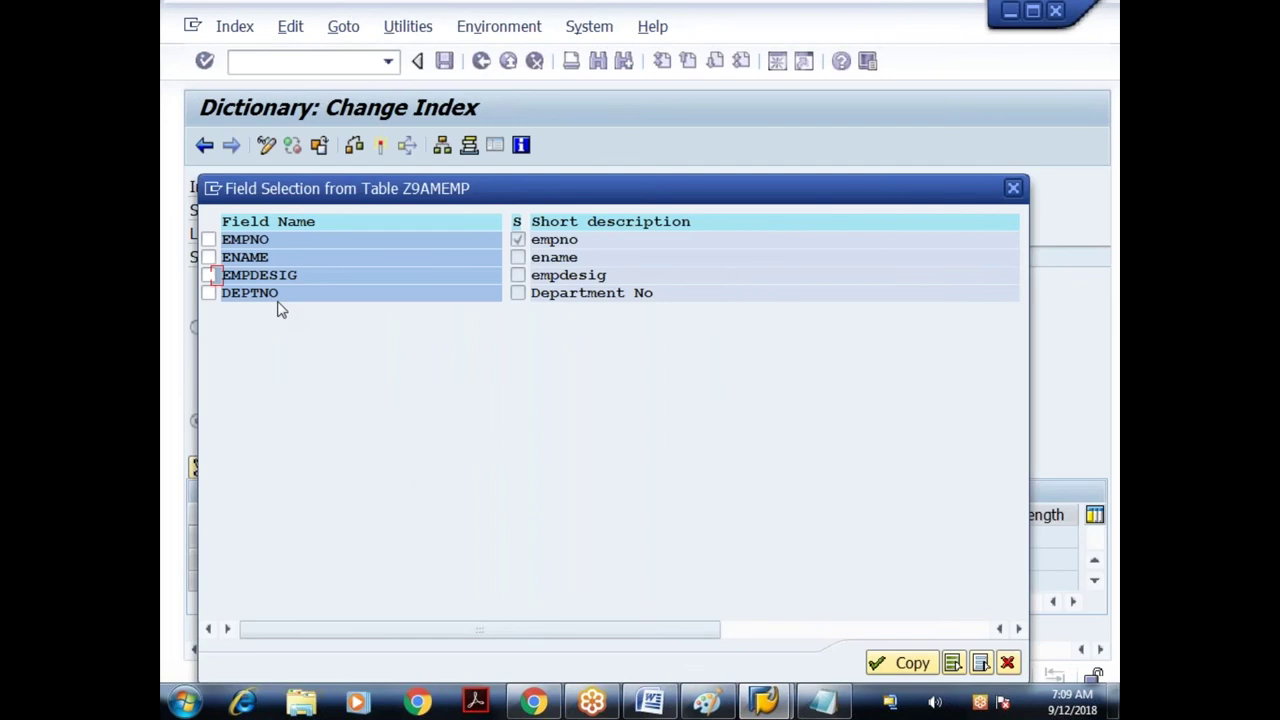
left_click(209, 240)
left_click(209, 241)
left_click(209, 258)
left_click(905, 663)
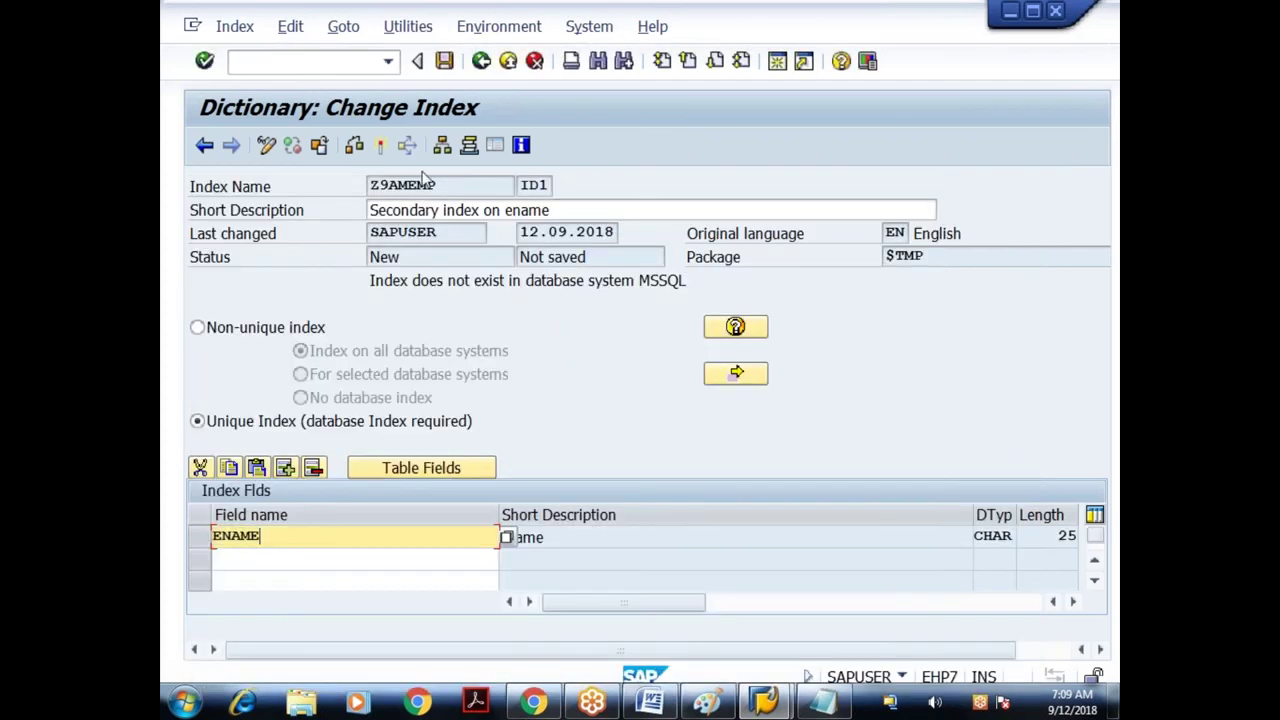
left_click(444, 61)
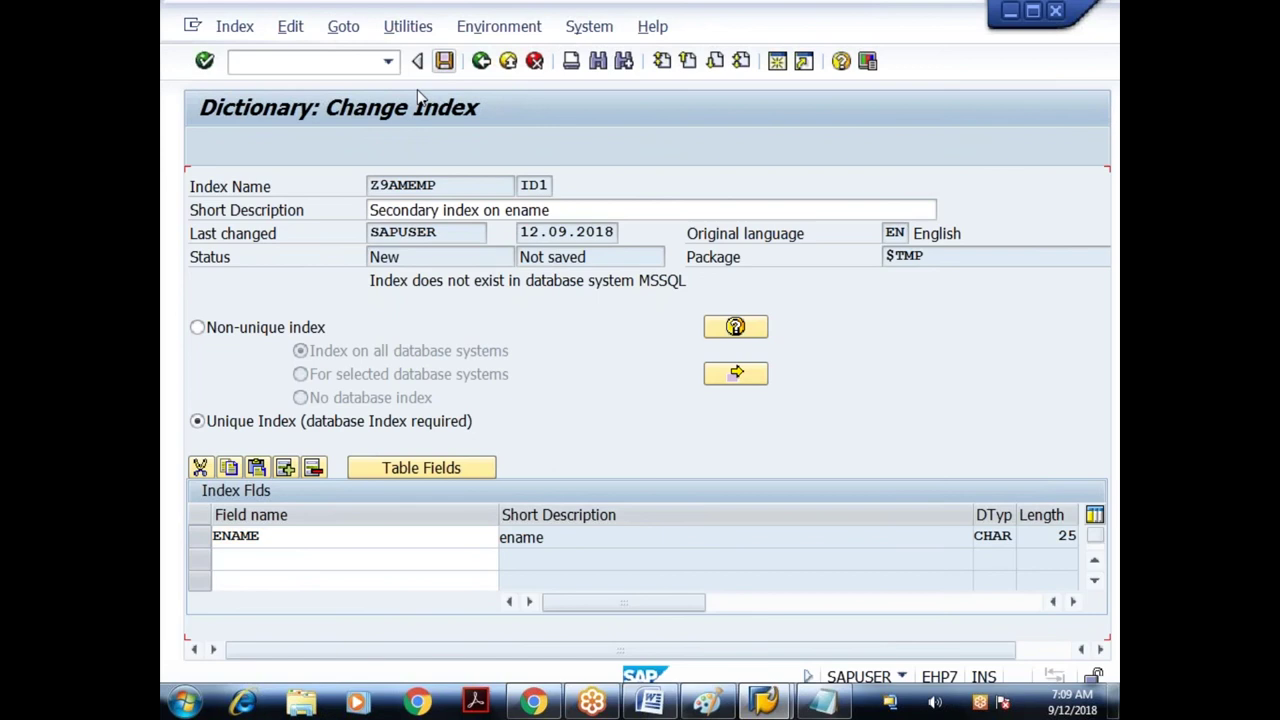
- Check and activate index Z9AMEMP ID1, viewing the activation log
key("ctrl+F2")
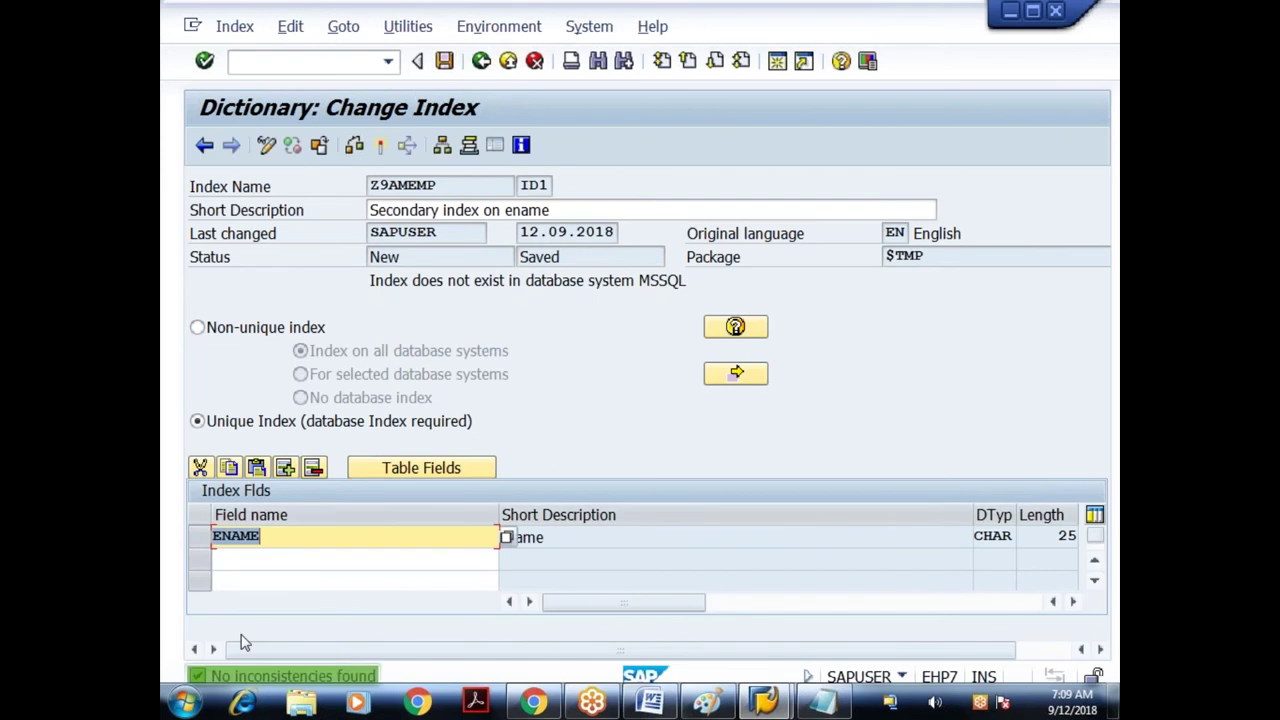
left_click(380, 145)
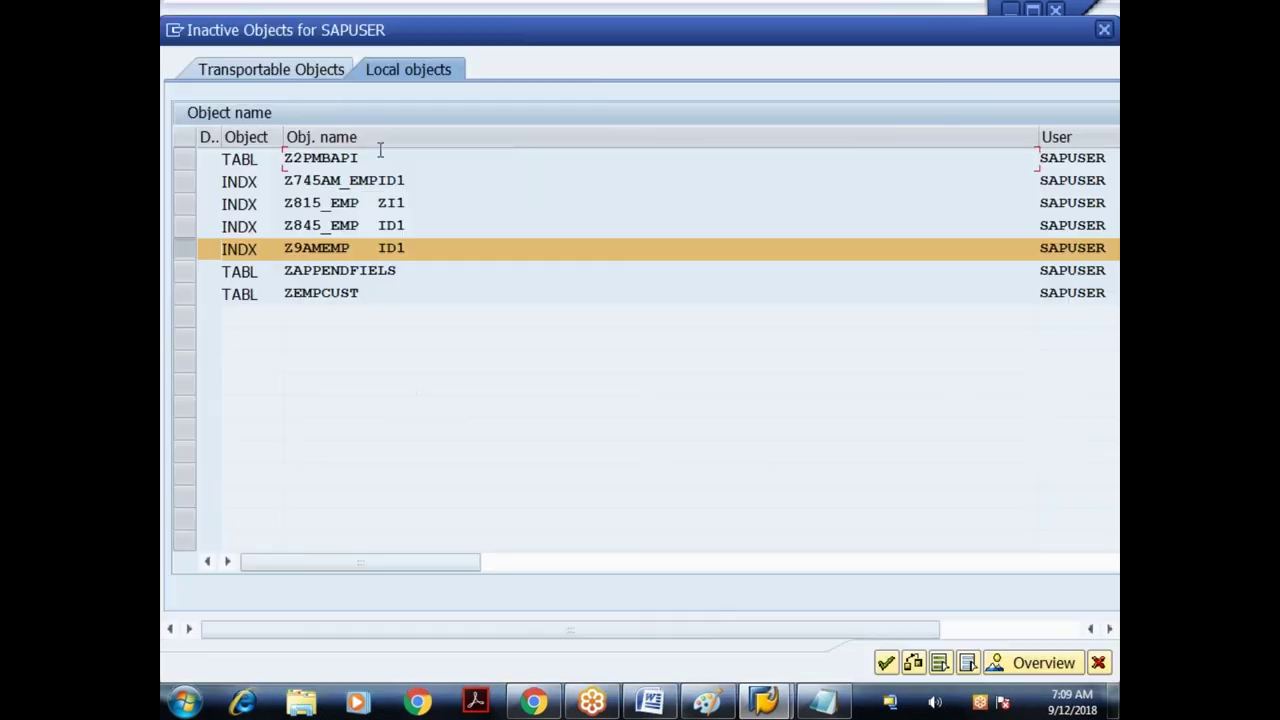
key("Return")
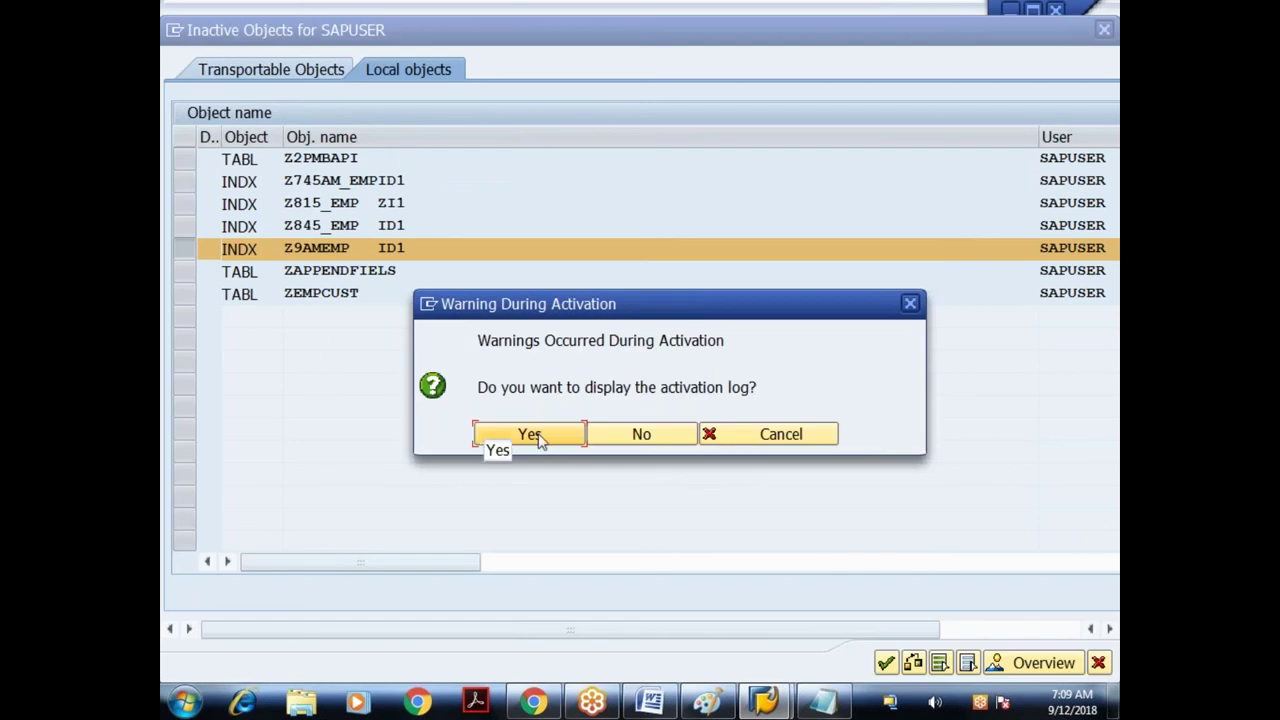
left_click(537, 440)
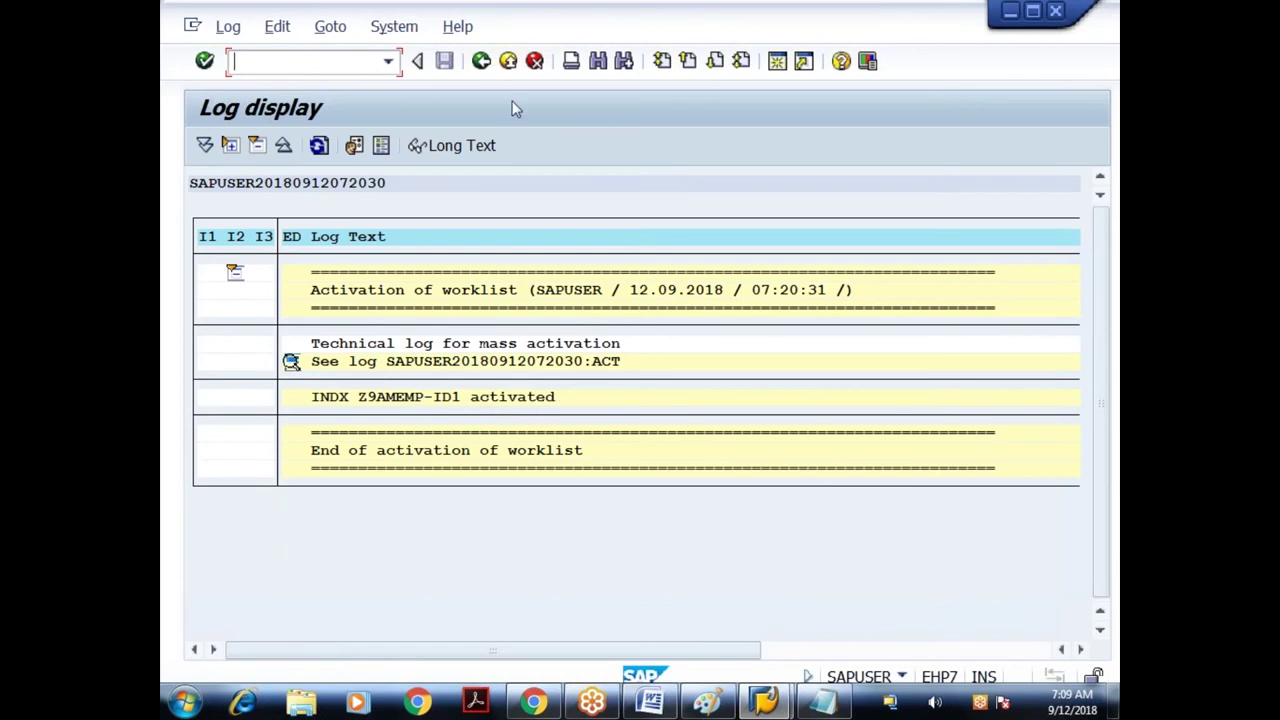
left_click(481, 61)
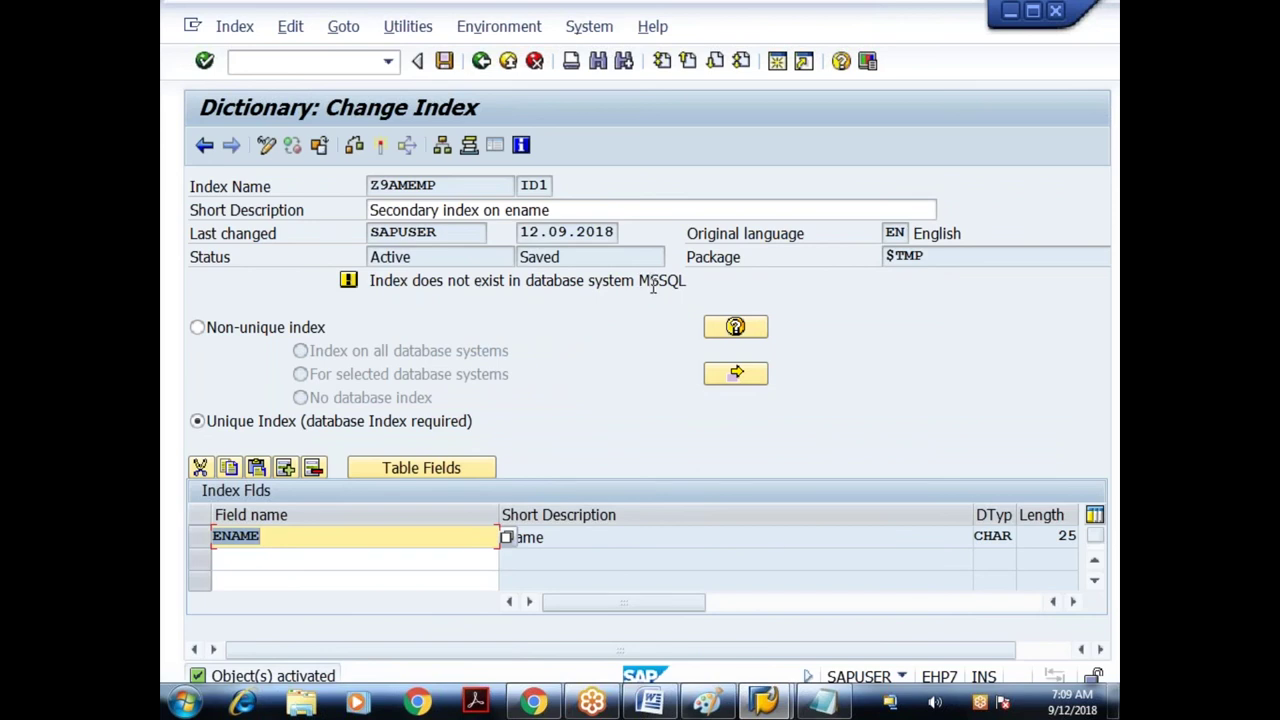
- Note ID1's Active status, reactivate it and display the activation log
left_click(434, 258)
double_click(385, 257)
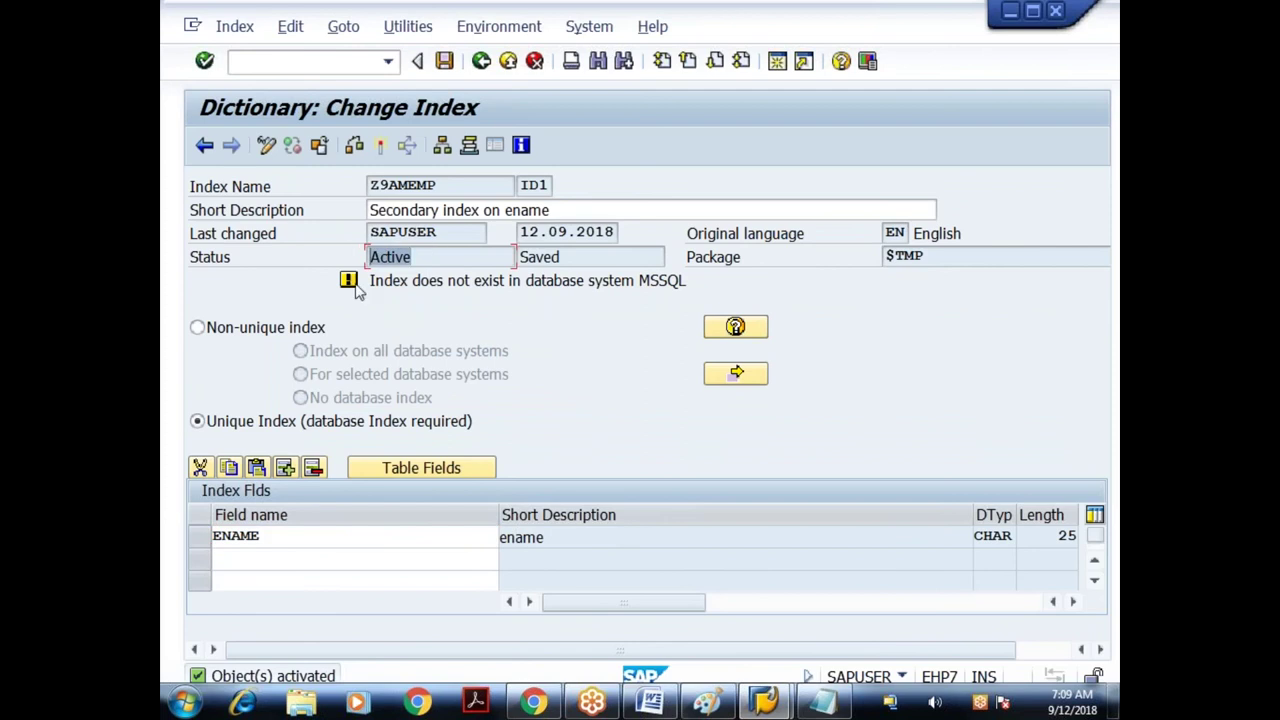
left_click(384, 146)
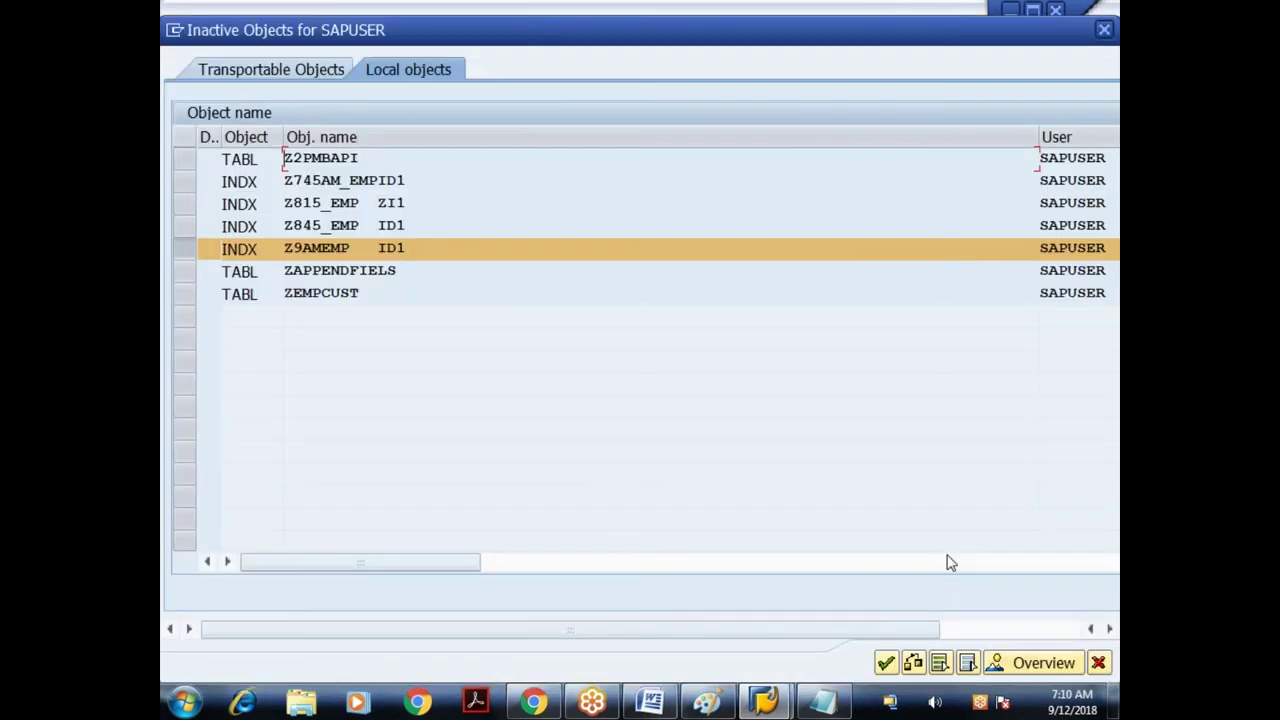
key("Return")
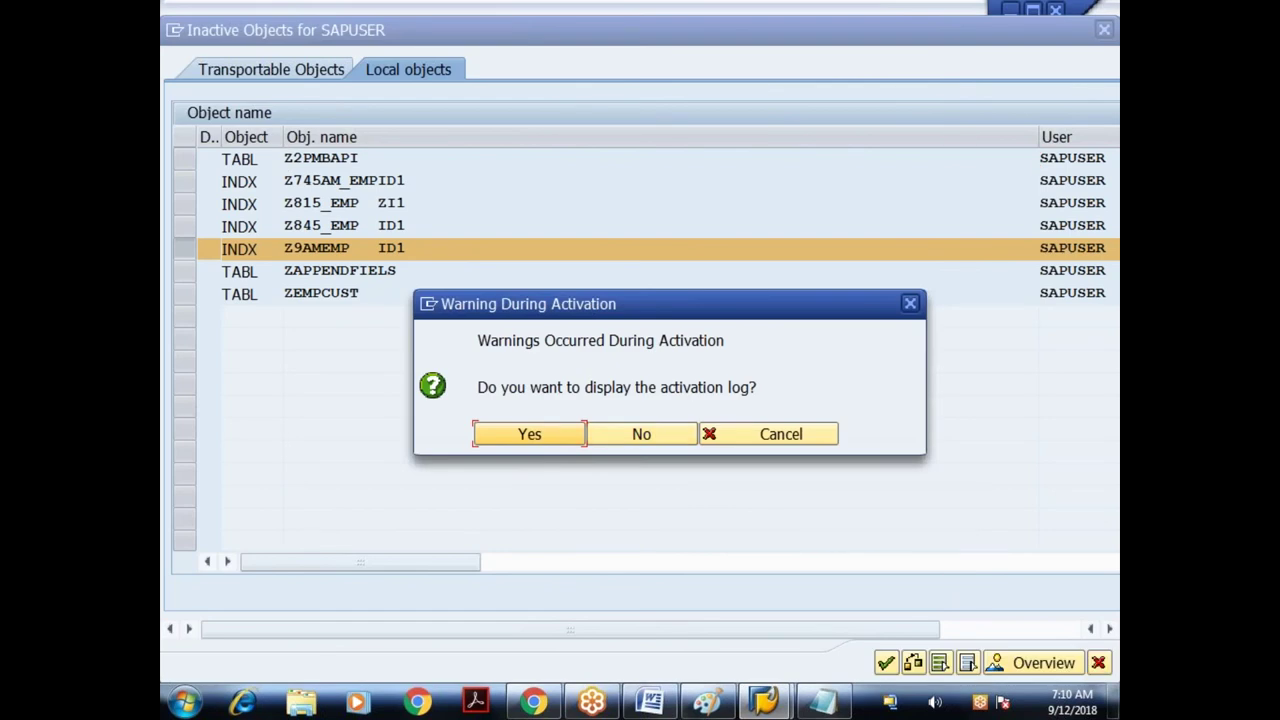
left_click(553, 435)
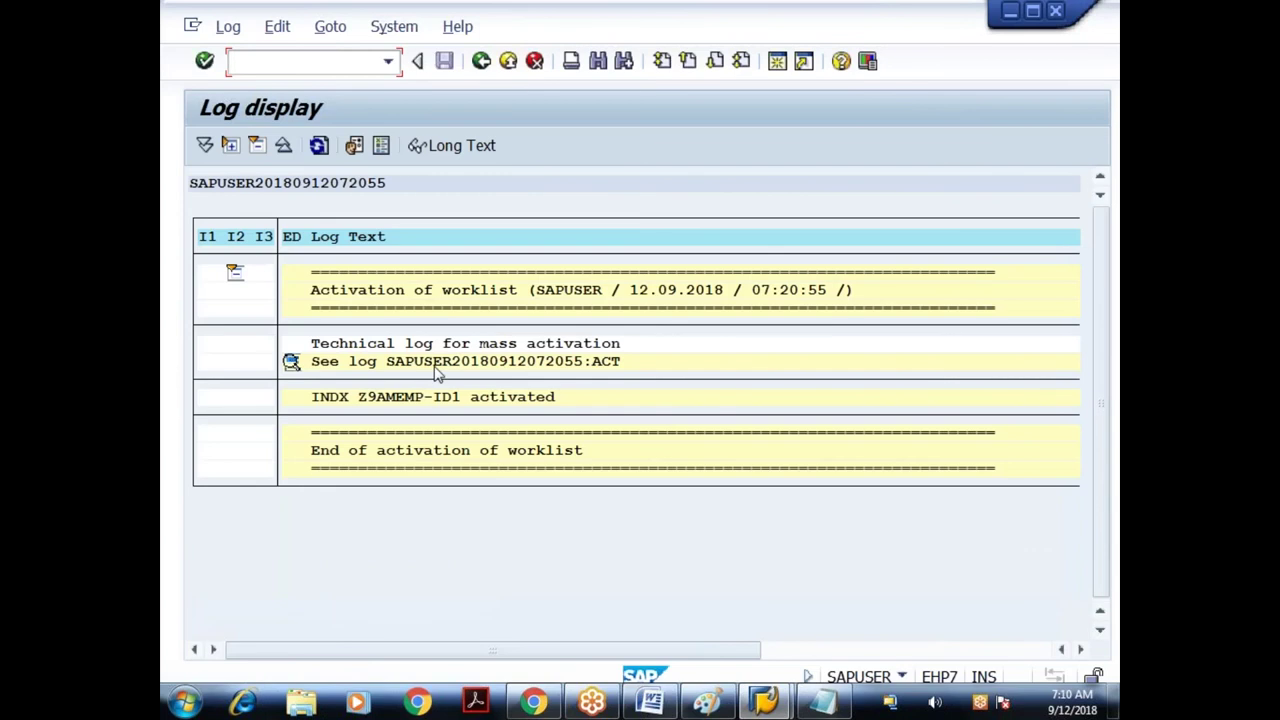
- Scroll the detailed activation log to the 'Error creating index' message, then return to ID1
left_click(293, 365)
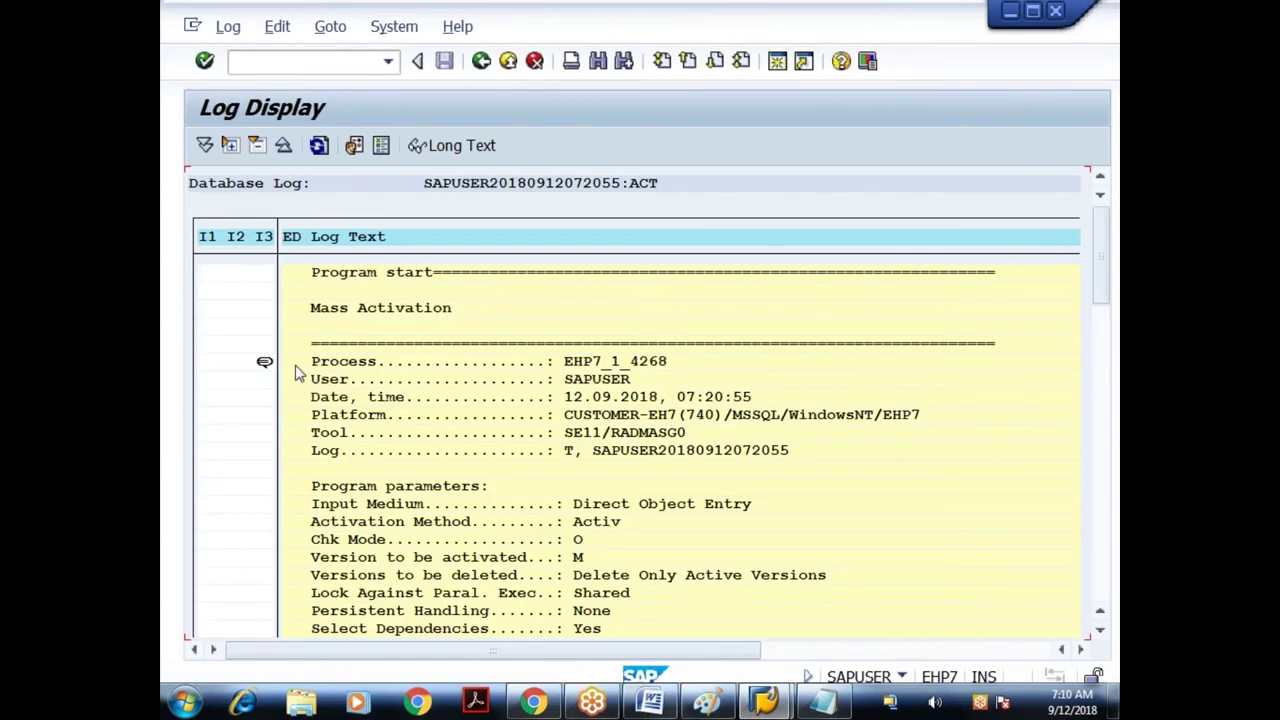
left_click(1100, 631)
left_click(1100, 636)
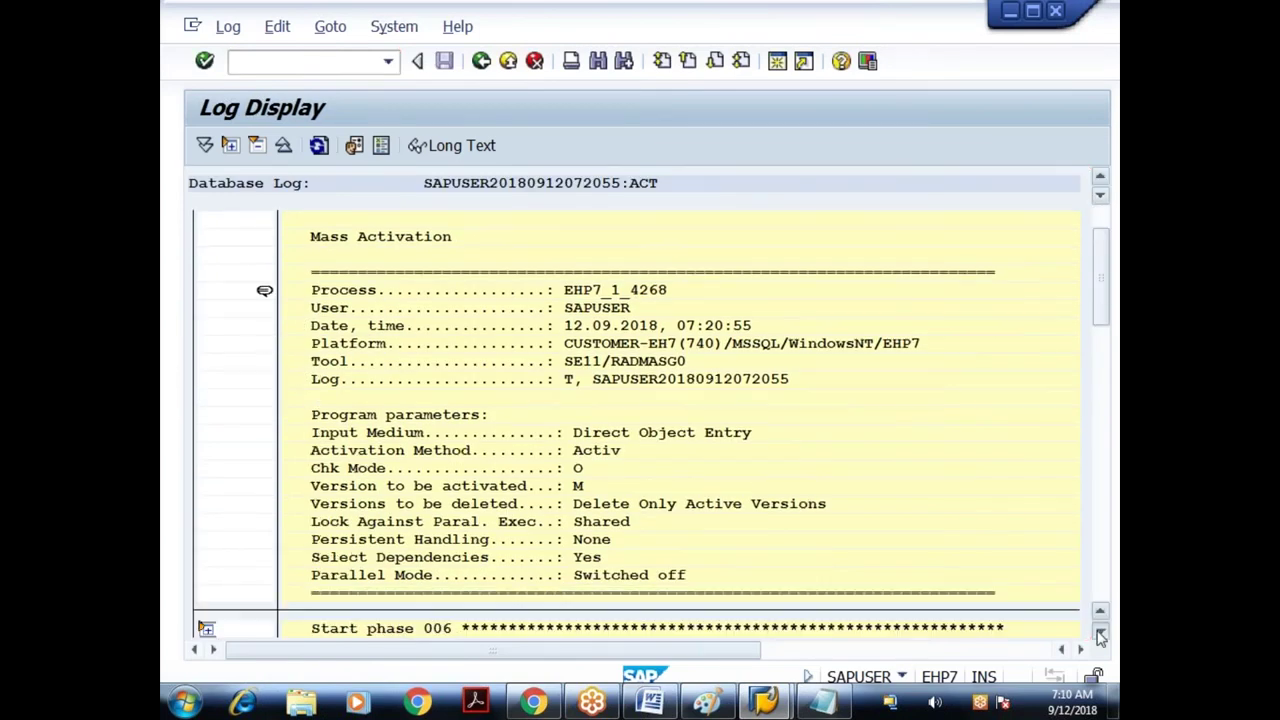
left_click(1100, 636)
left_click(1100, 636)
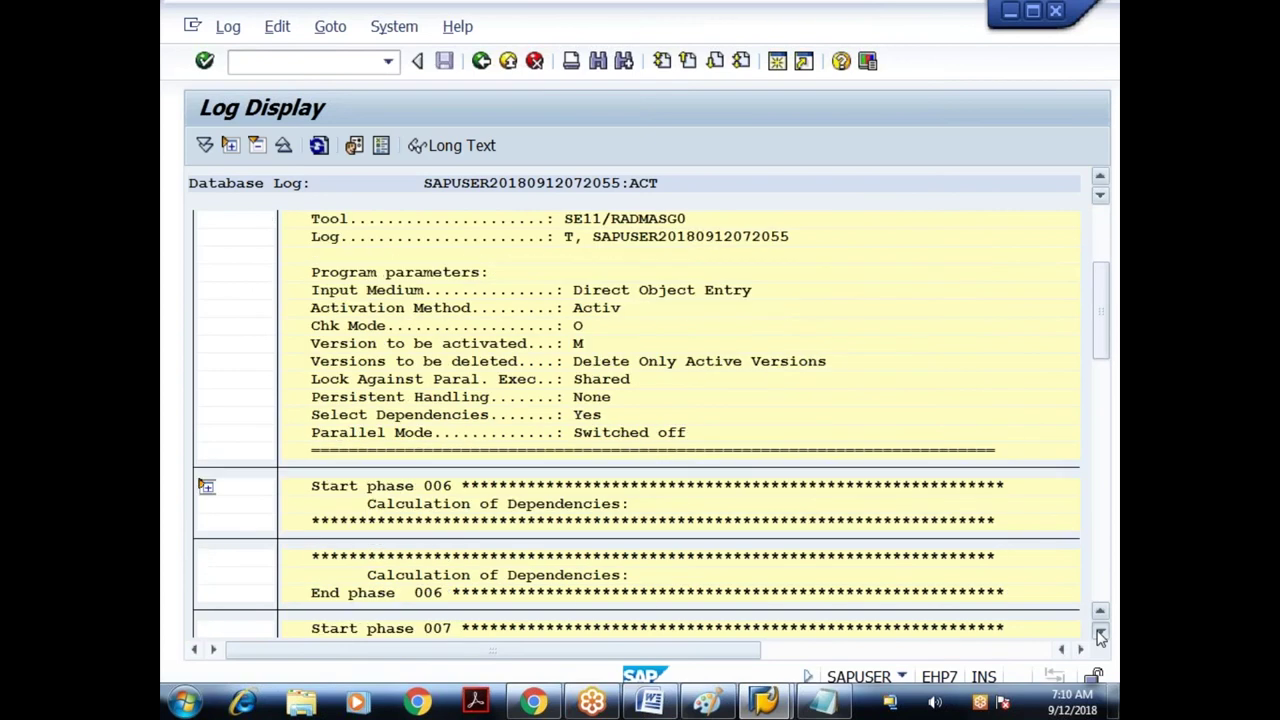
left_click(1100, 636)
left_click(1100, 636)
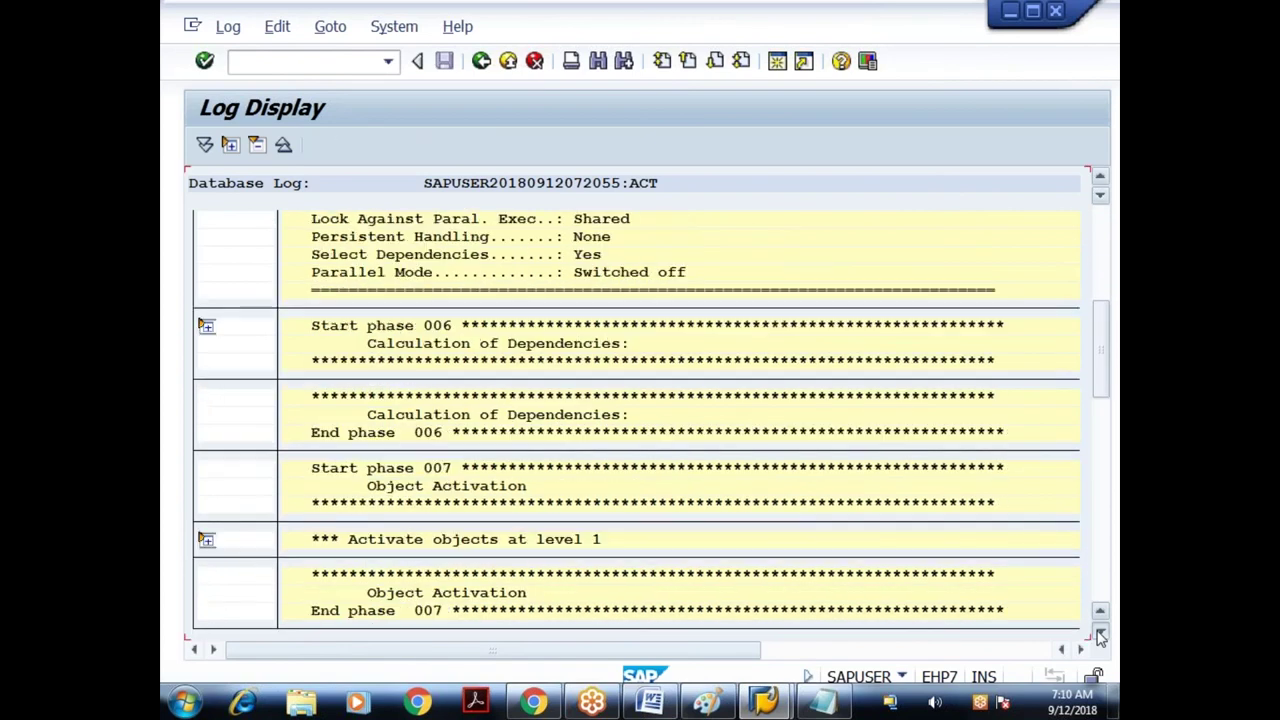
left_click(1100, 636)
left_click(1100, 636)
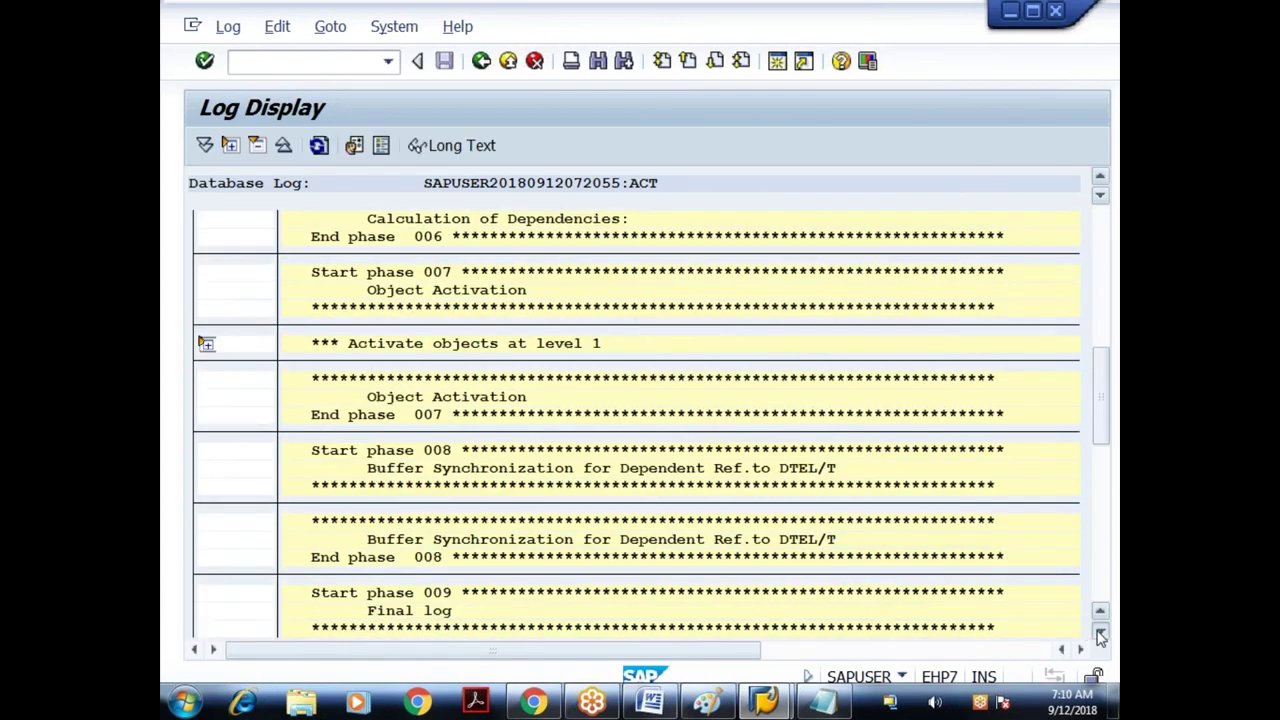
left_click(1100, 636)
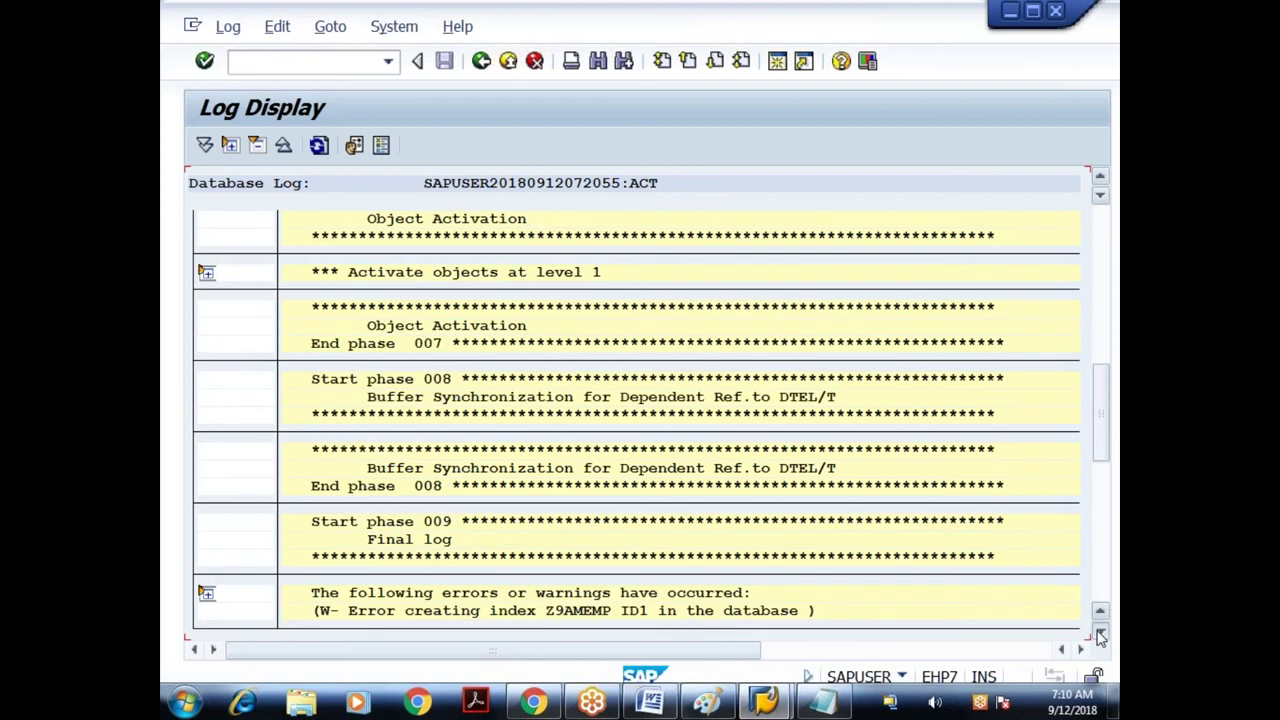
left_click(1100, 636)
left_click(1100, 636)
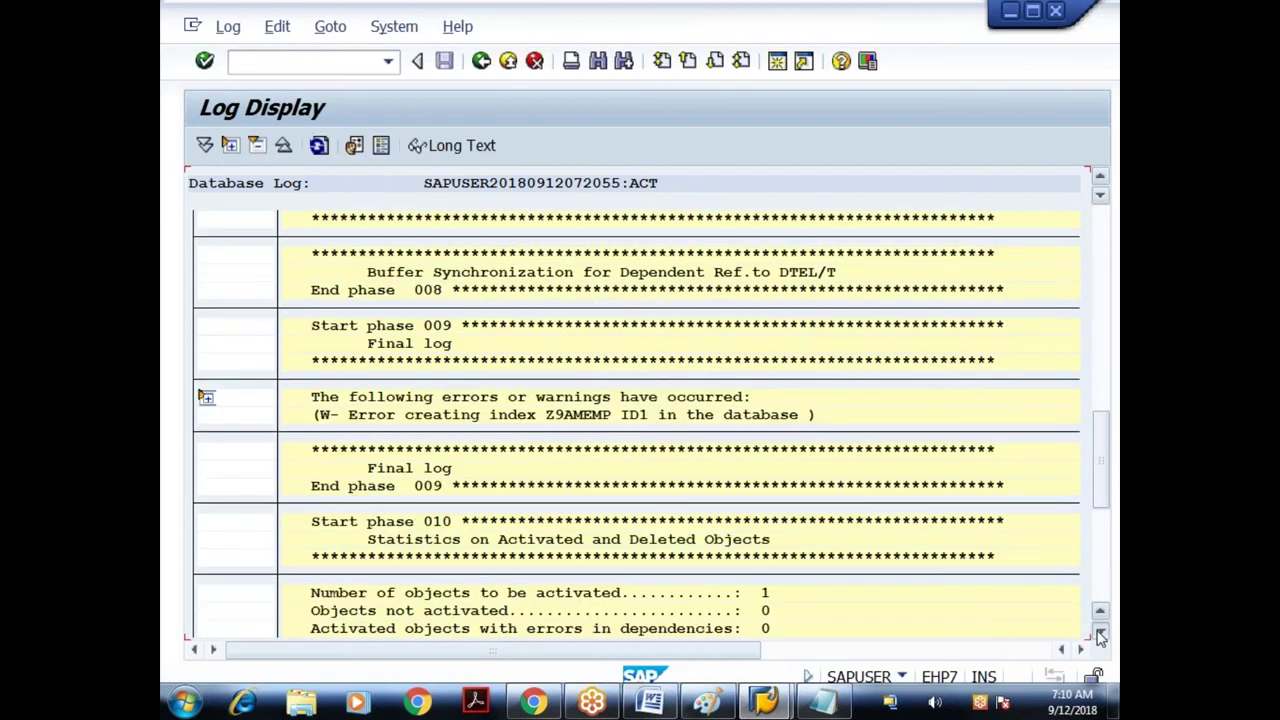
left_click(1100, 636)
left_click(1100, 636)
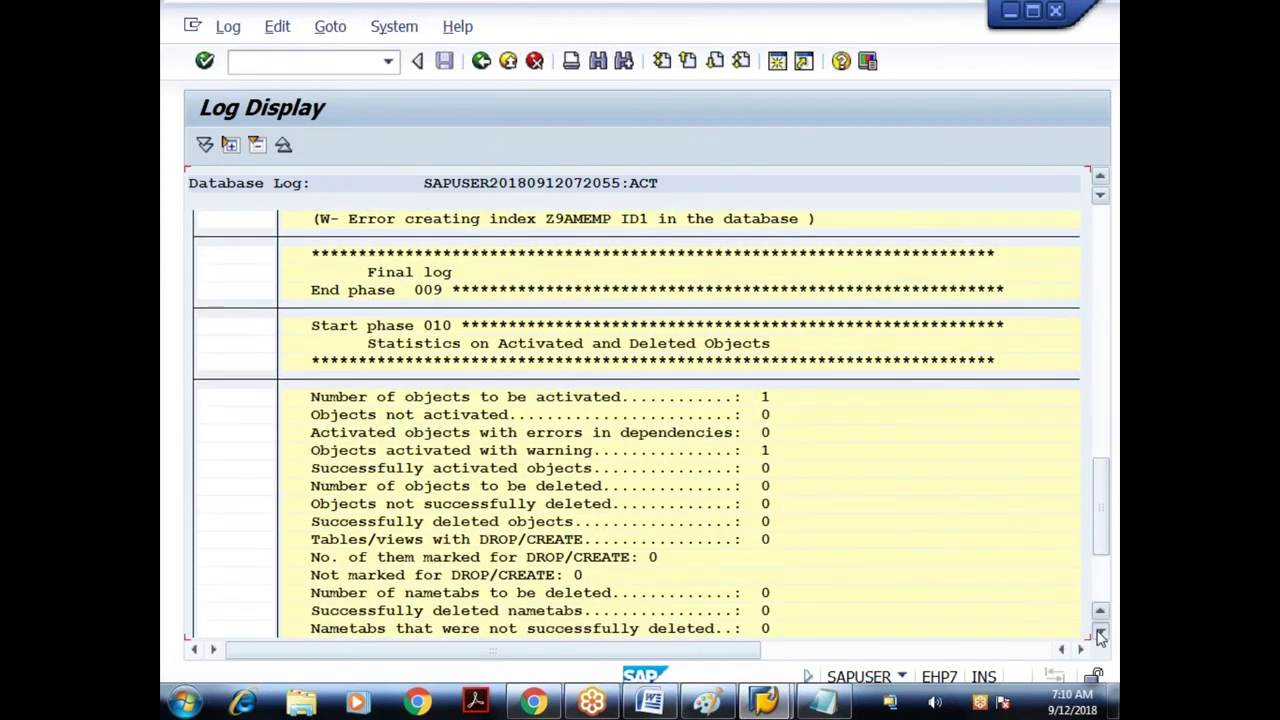
left_click(1100, 636)
left_click(1101, 177)
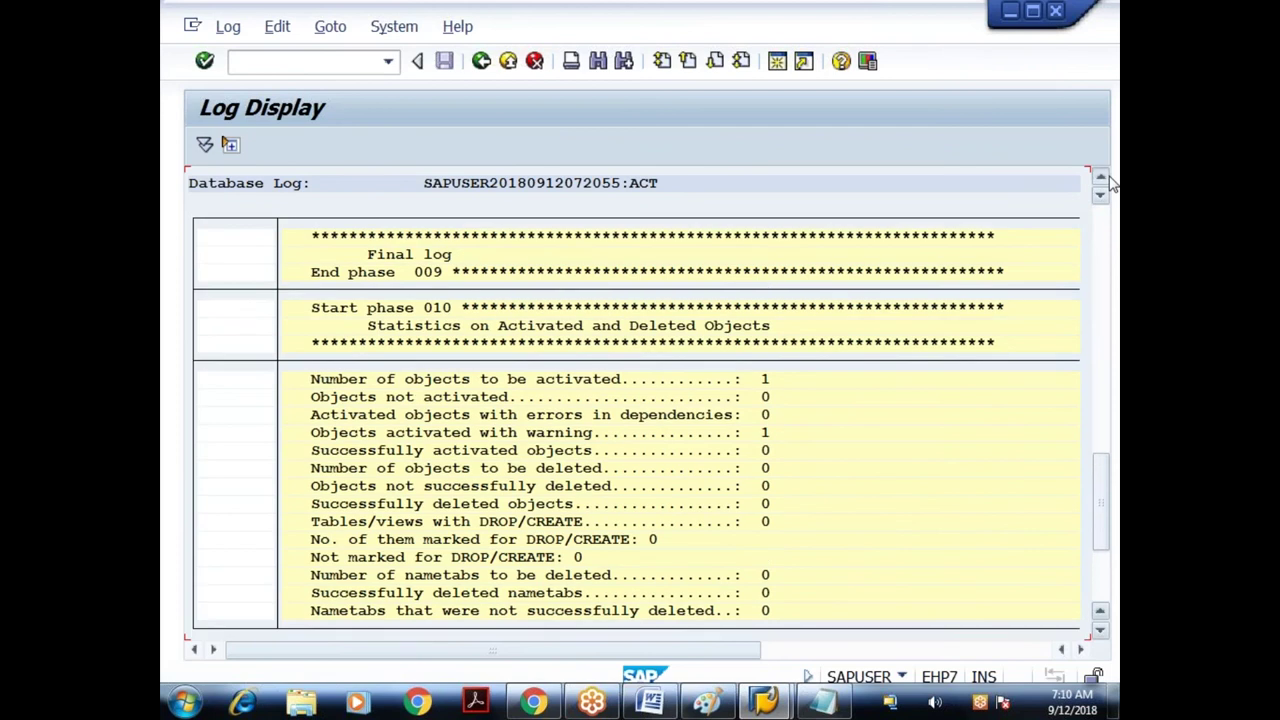
left_click(1101, 177)
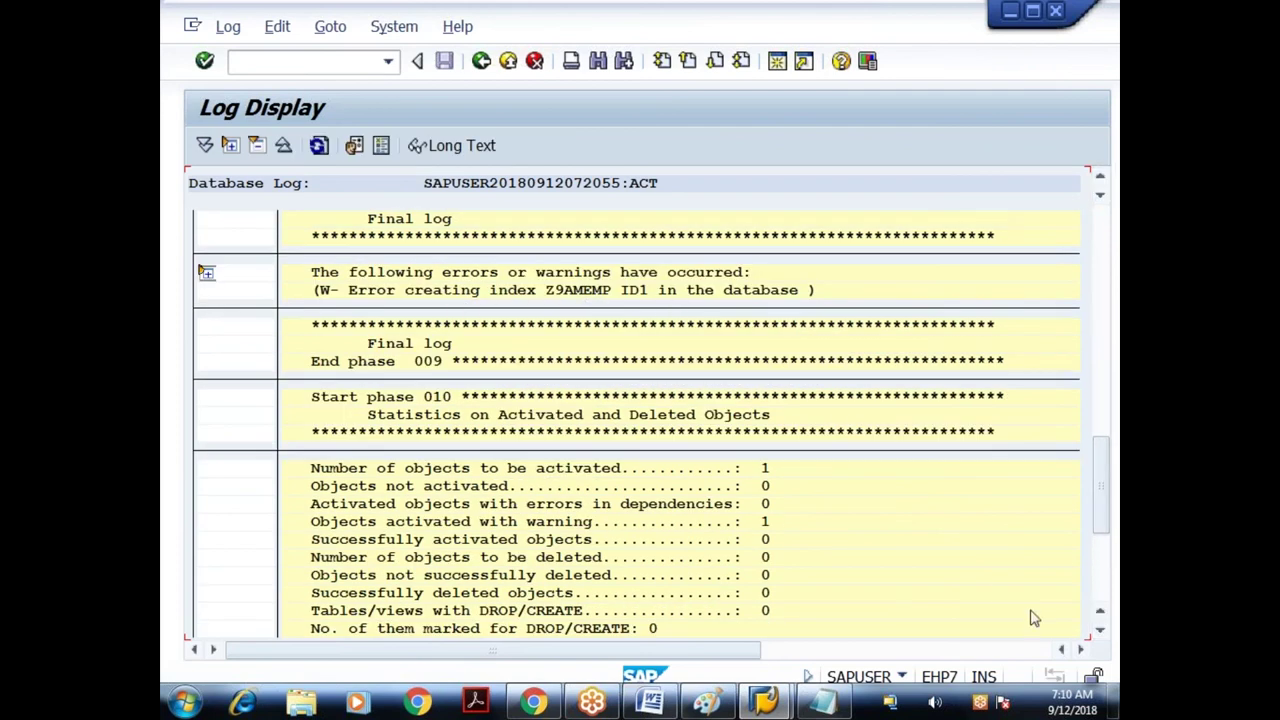
left_click(1101, 631)
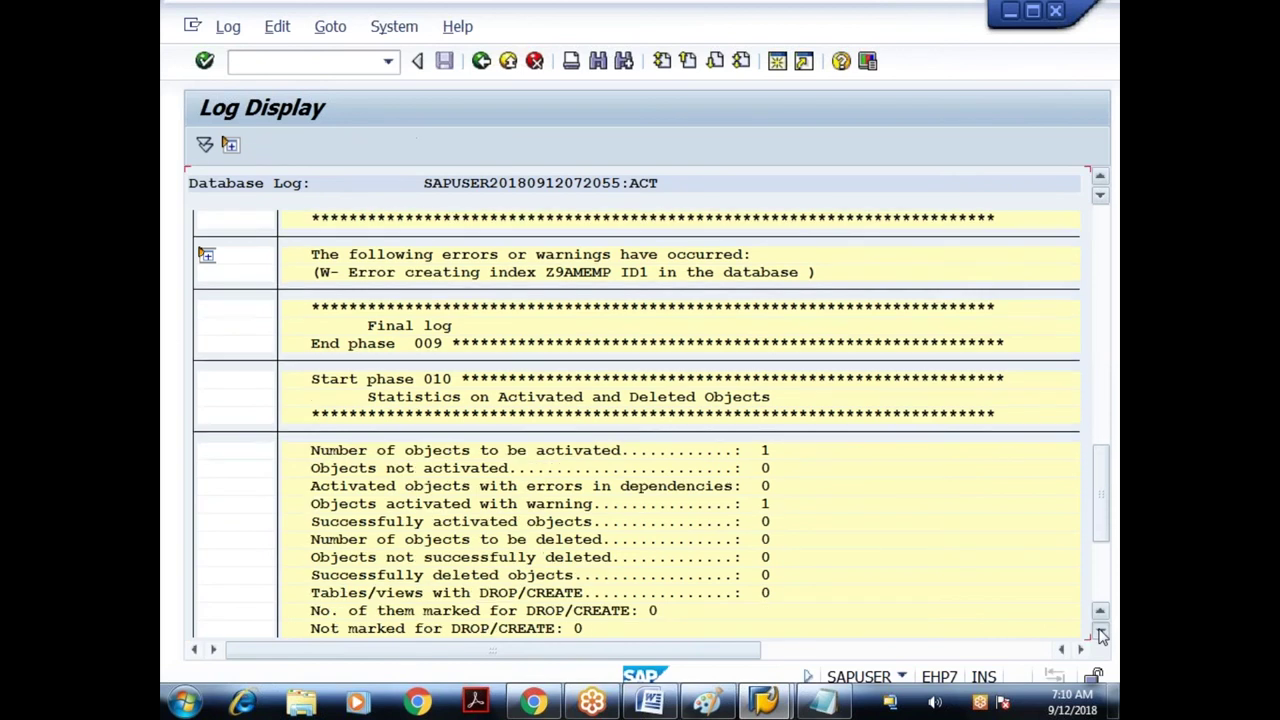
left_click(1101, 635)
left_click(1101, 635)
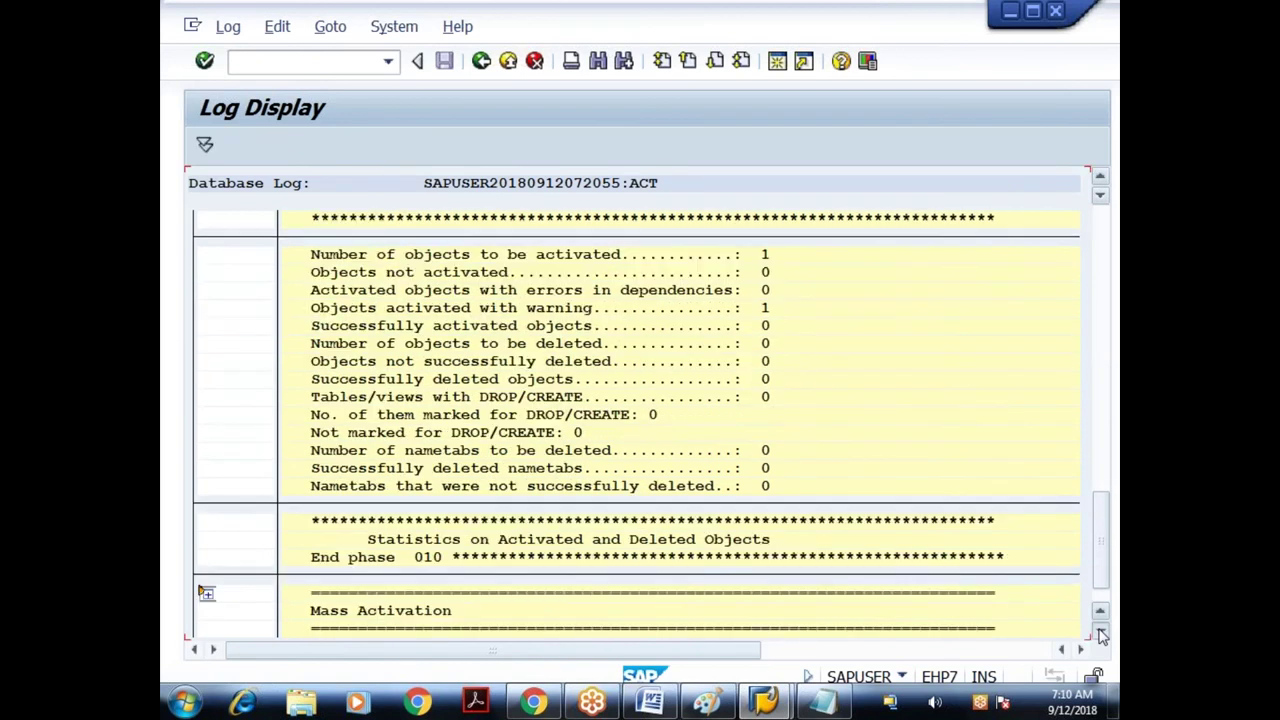
left_click(1101, 635)
left_click_drag(1100, 548, 1100, 260)
left_click(481, 61)
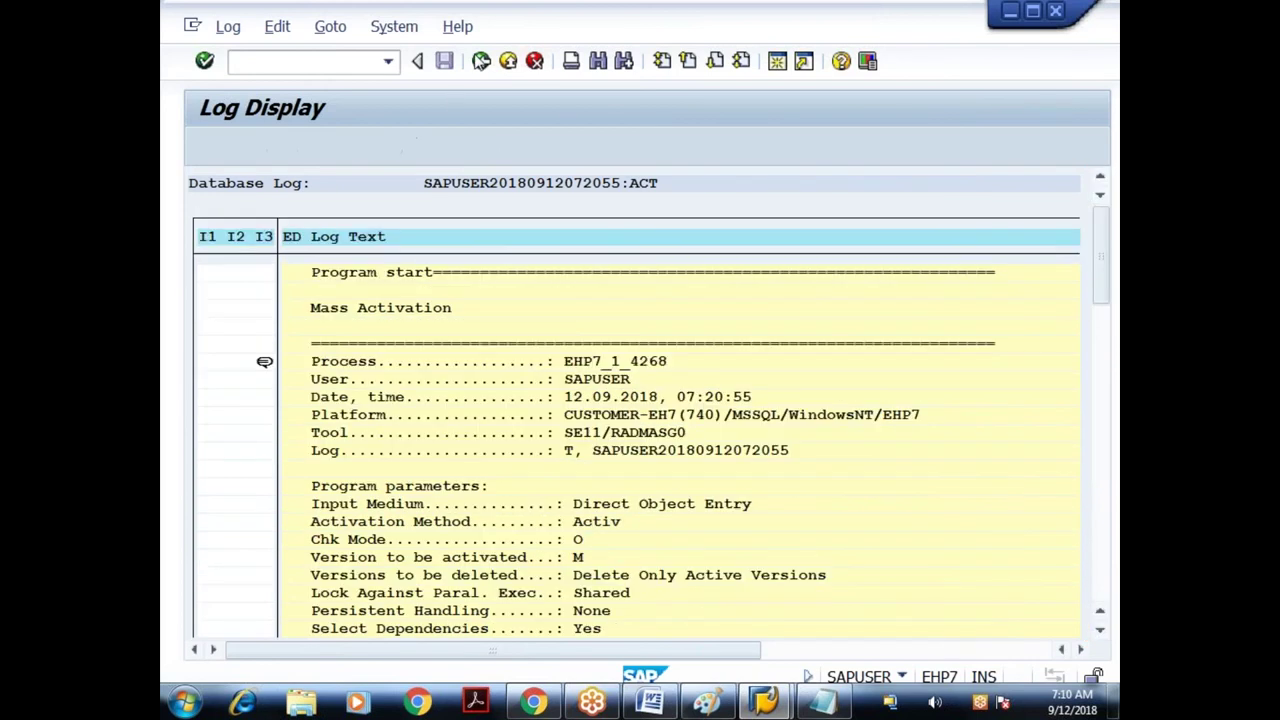
left_click(481, 61)
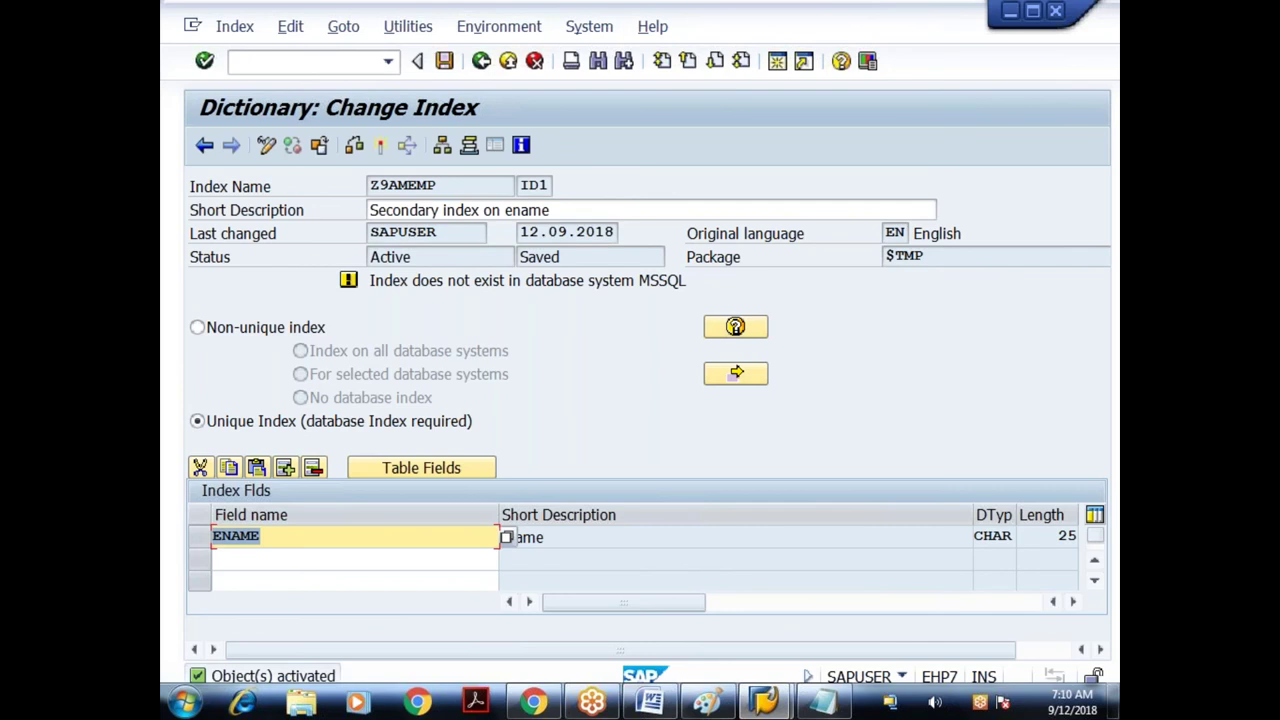
- Delete index ID1 from Z9AMEMP's index list, confirming with Yes
left_click_drag(418, 281, 634, 297)
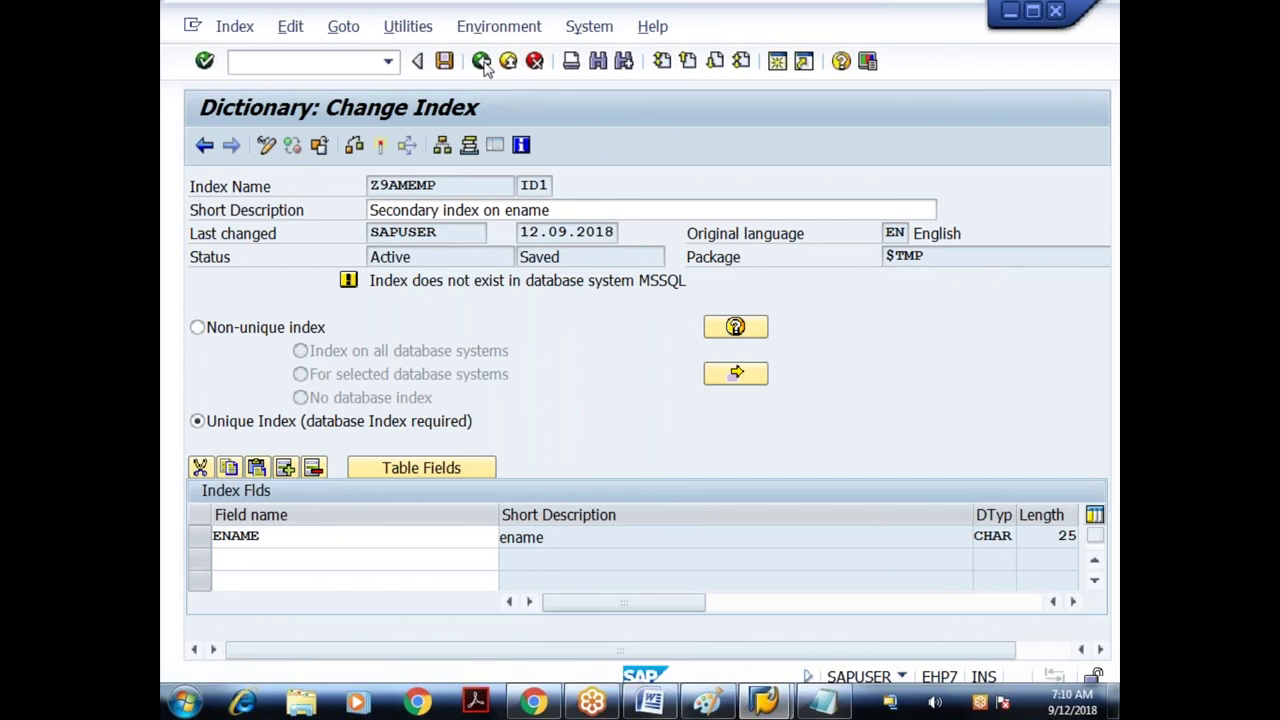
left_click(482, 63)
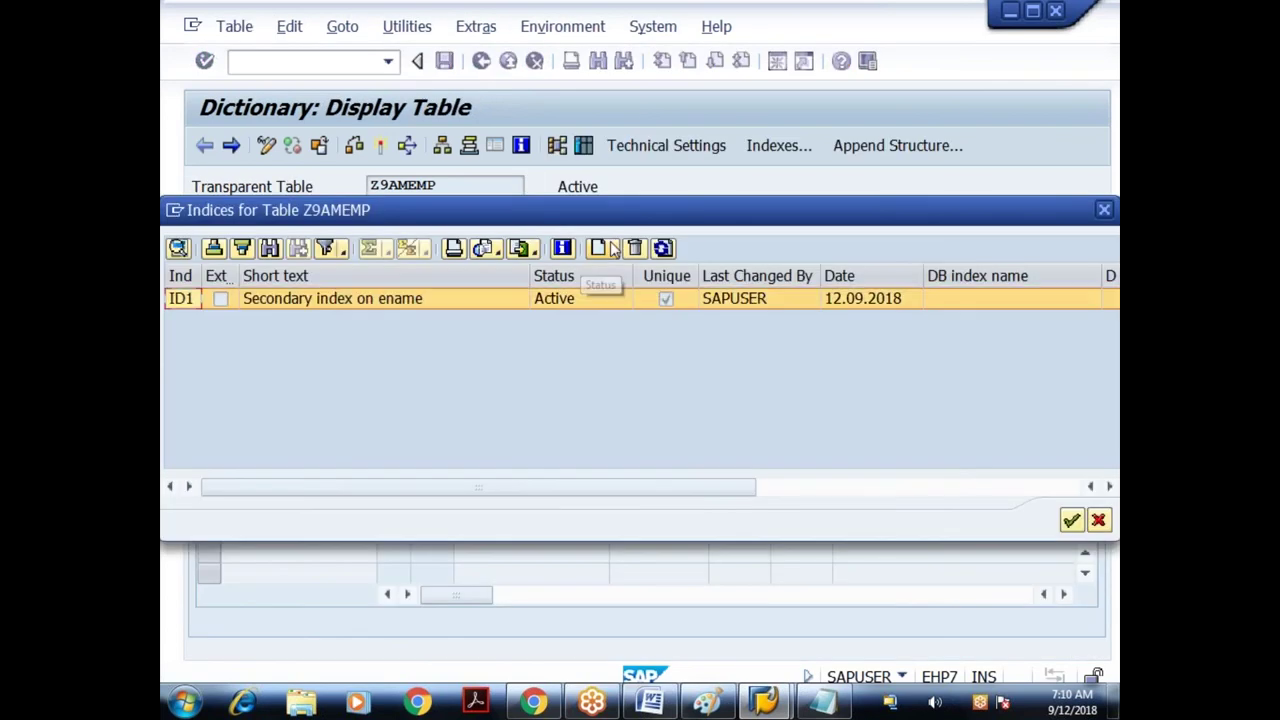
left_click(636, 249)
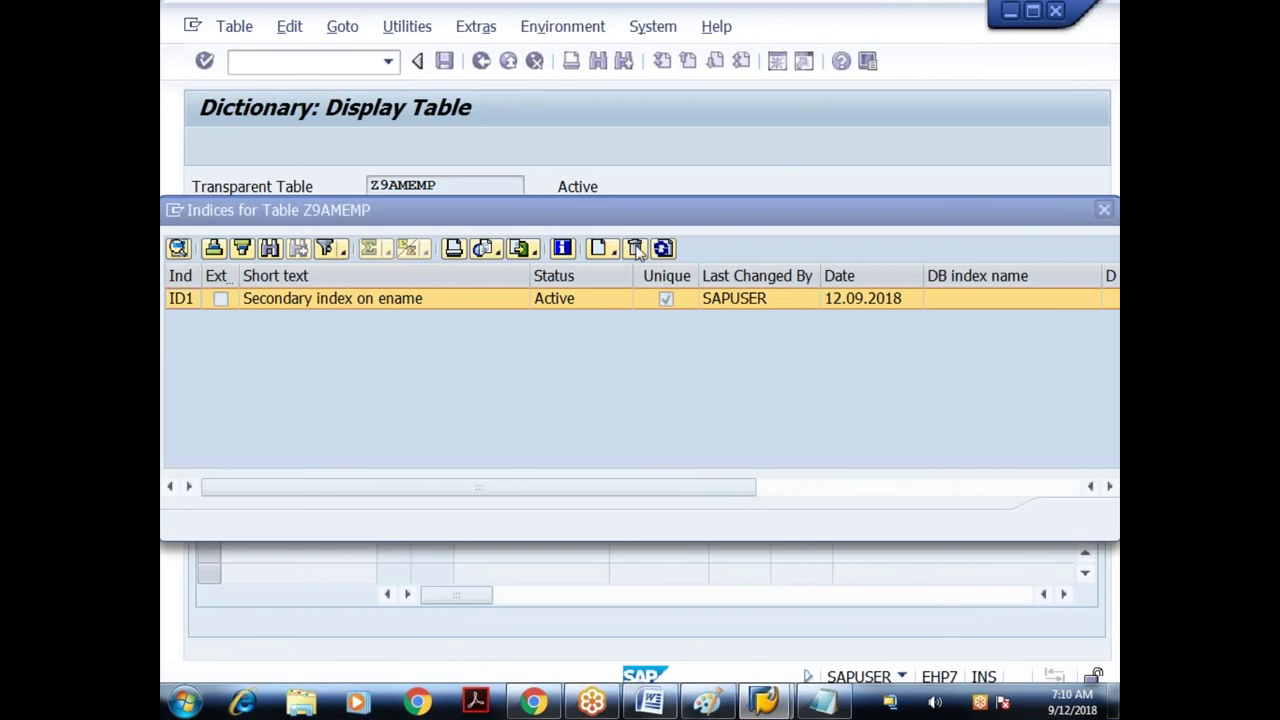
key("Left")
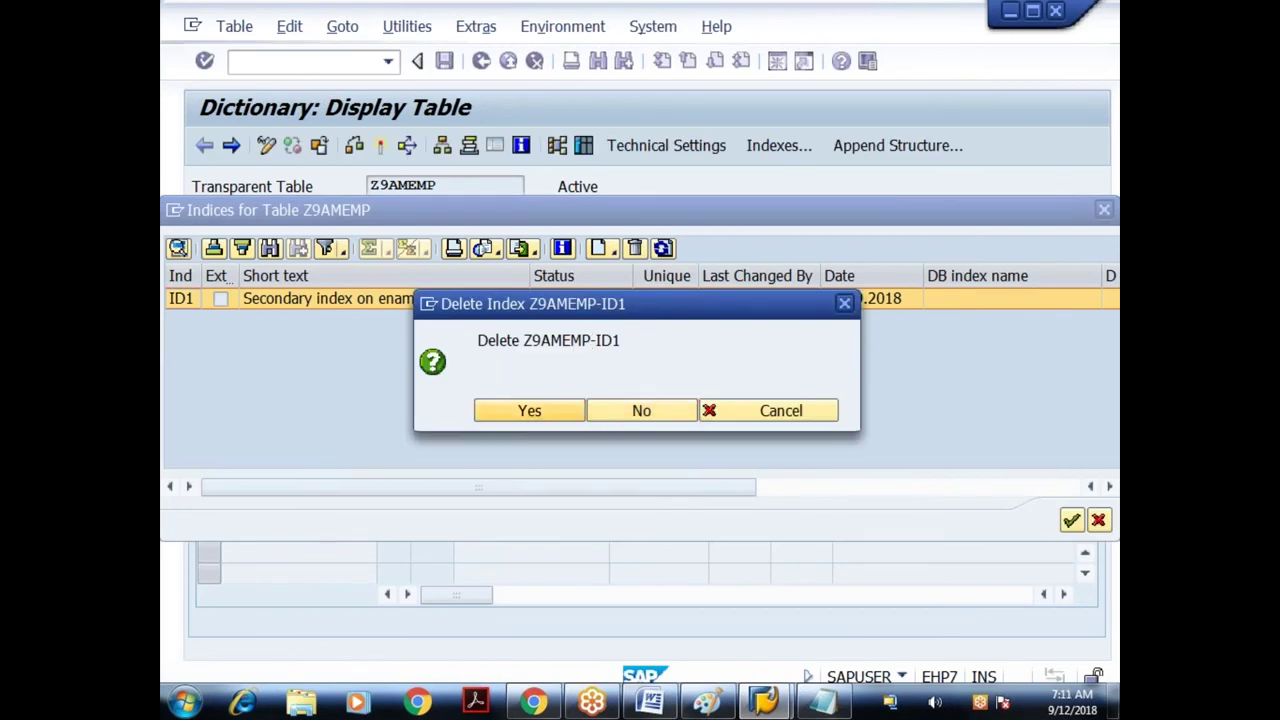
key("Return")
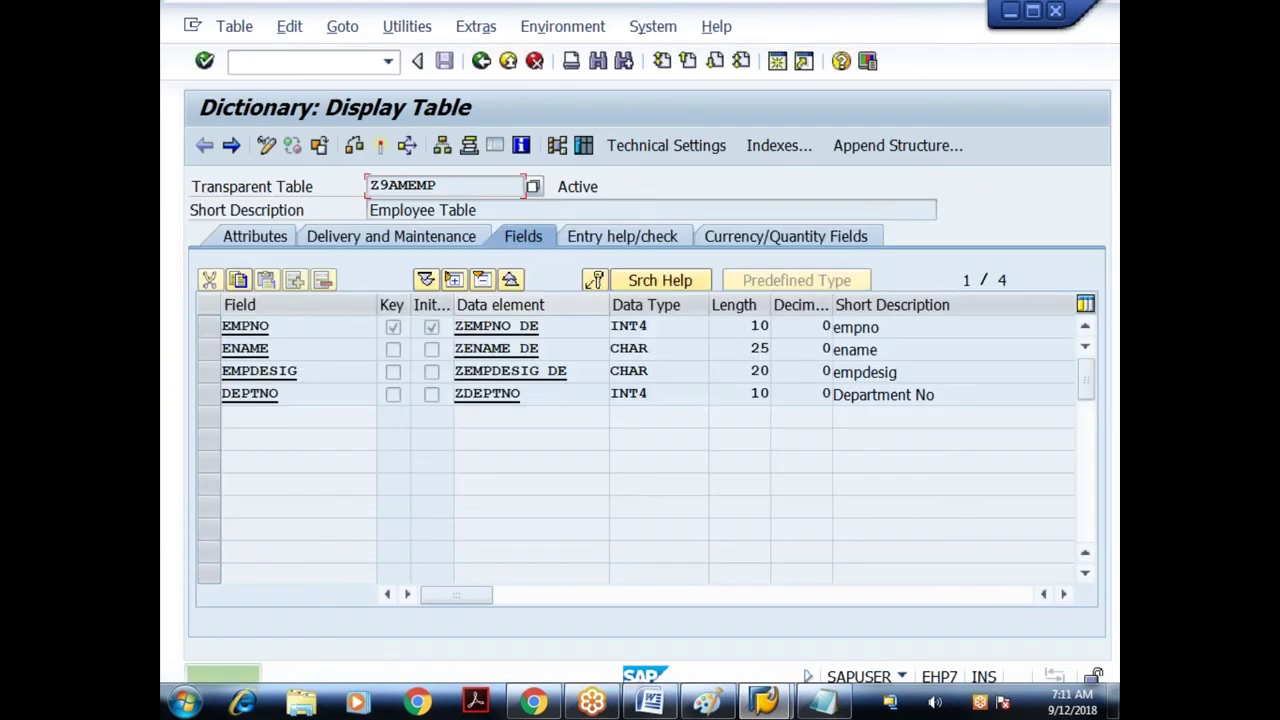
- List Z9AMEMP's entries and inspect the rows with blank Employee Name
left_click(582, 146)
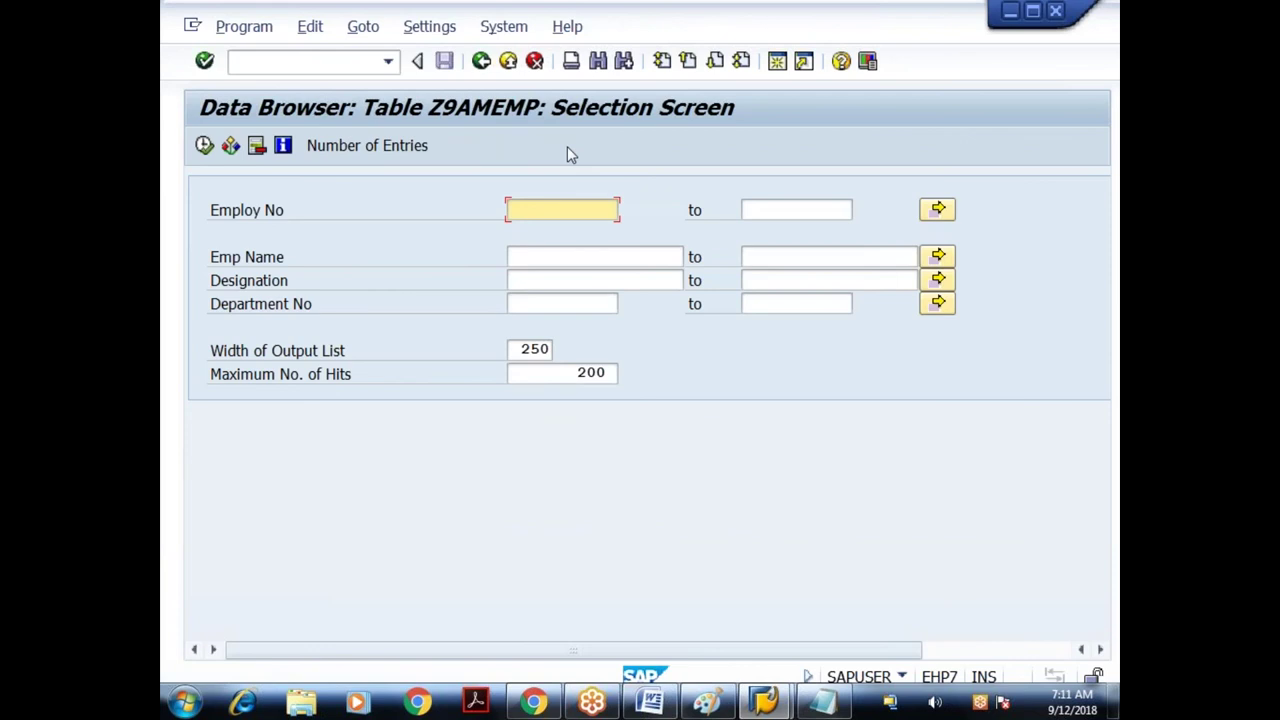
left_click(204, 145)
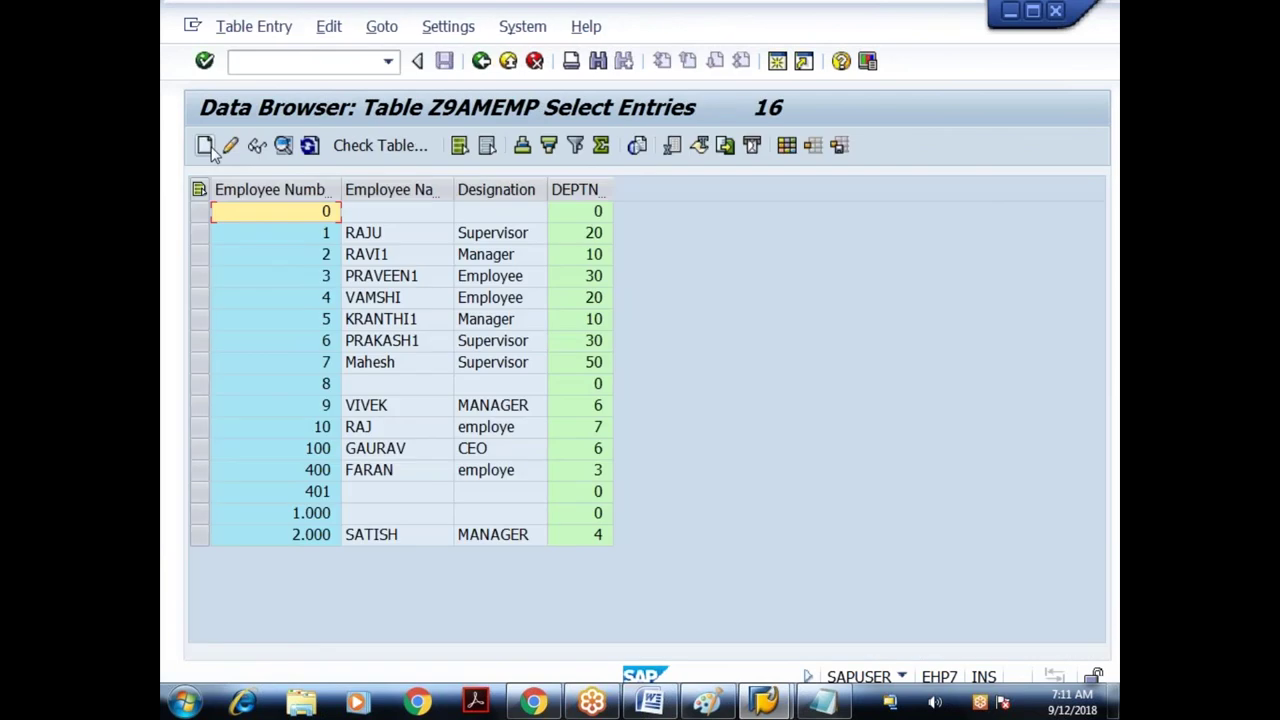
left_click_drag(453, 189, 538, 190)
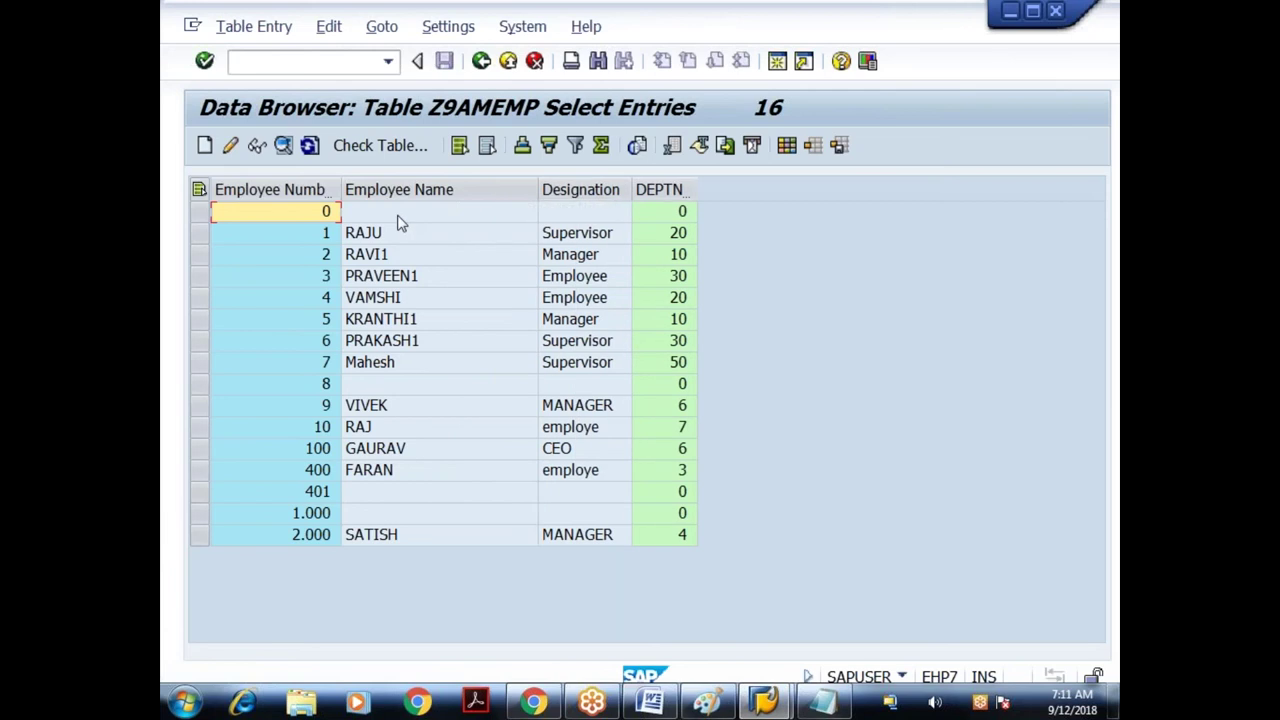
left_click(396, 216)
left_click(360, 386)
left_click(353, 514)
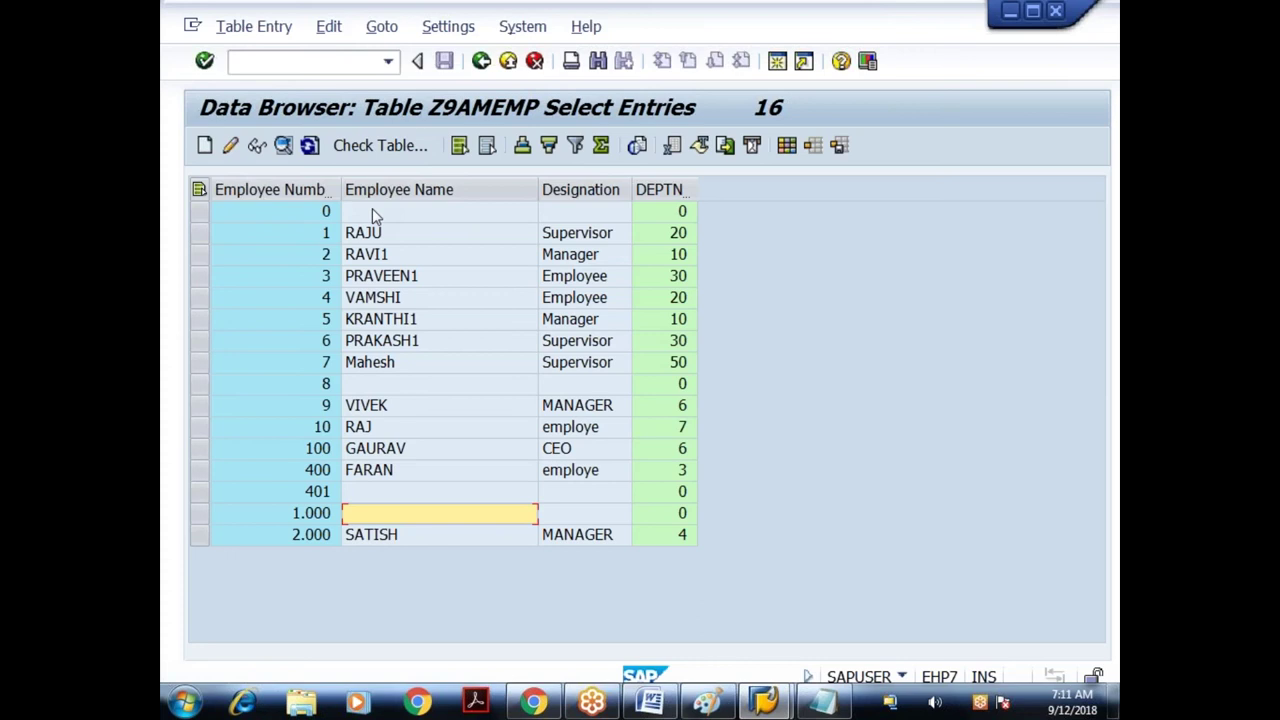
- Refresh the entry list and return to the Z9AMEMP table definition
left_click(372, 211)
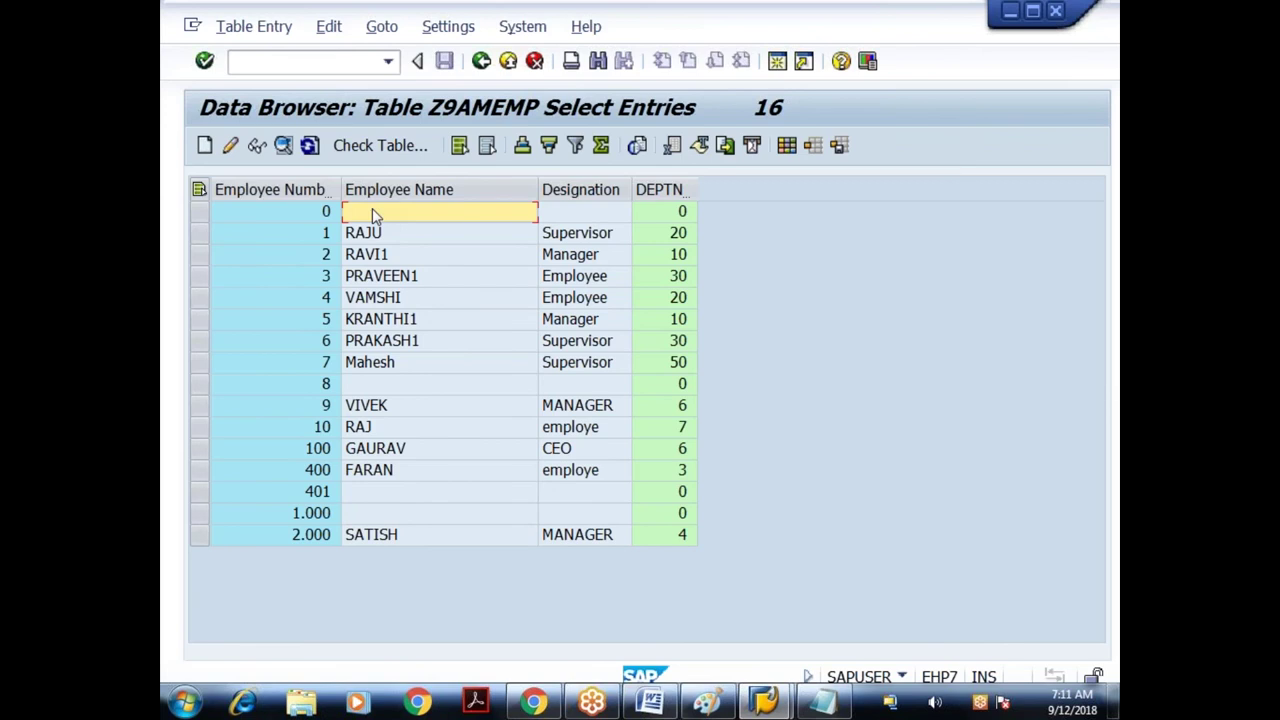
left_click(309, 146)
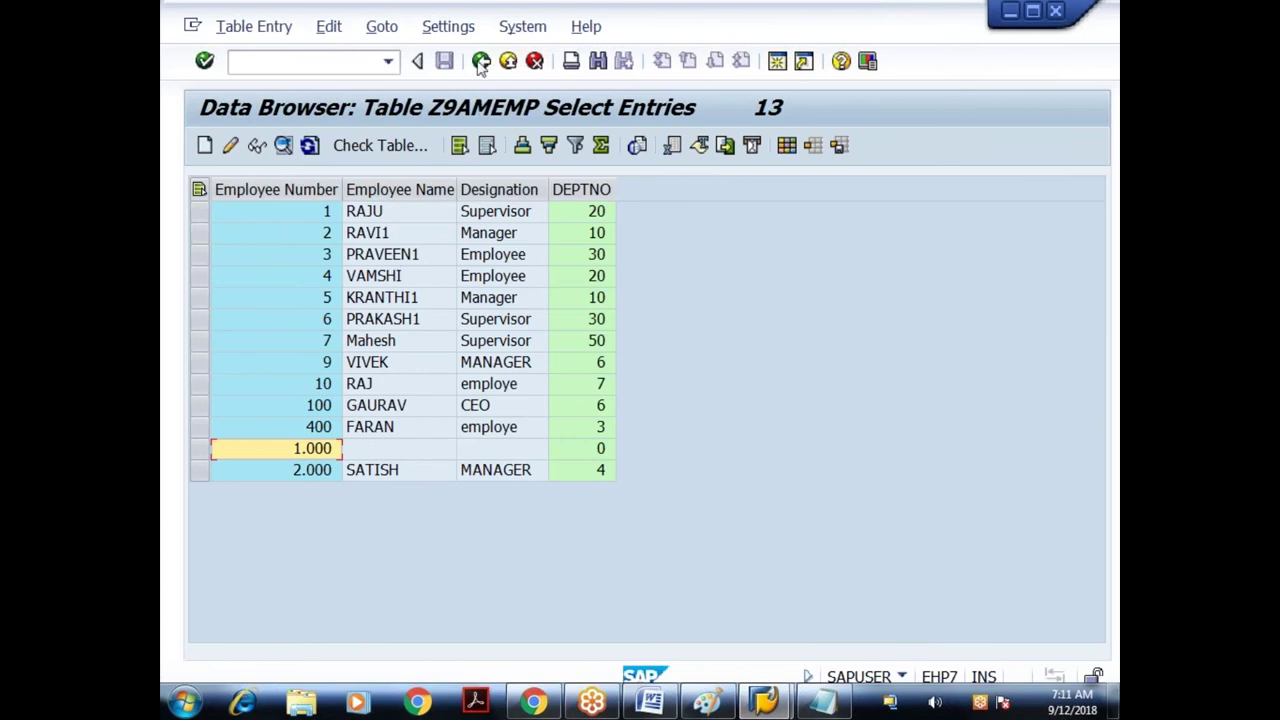
left_click(481, 62)
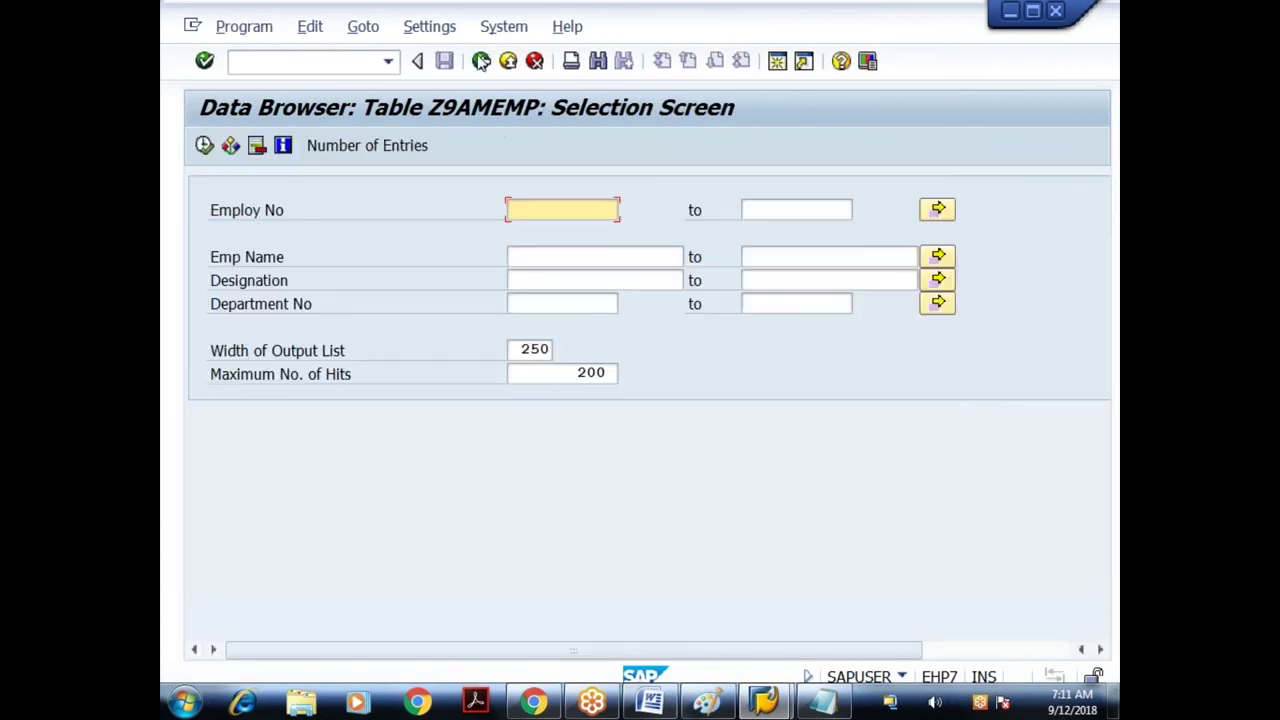
left_click(481, 62)
- Create index ID1 on Z9AMEMP described as 'Secondary index on ename'
left_click(313, 356)
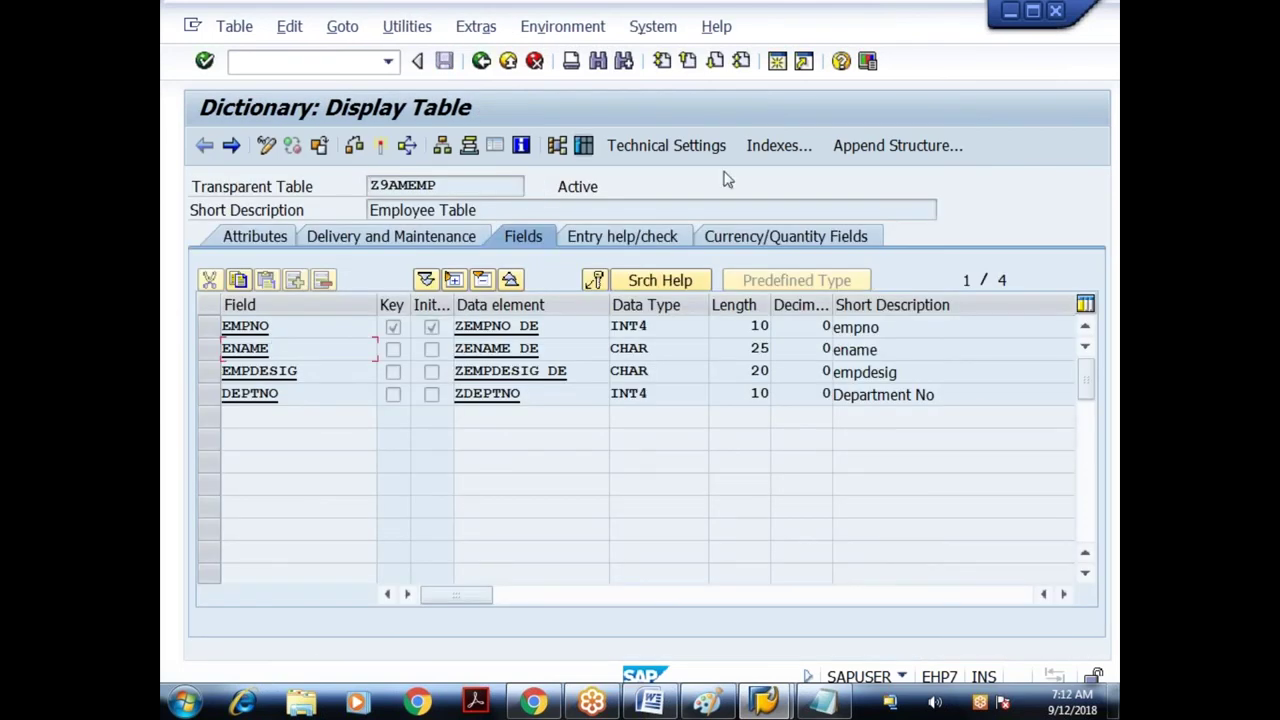
left_click(760, 150)
left_click(612, 264)
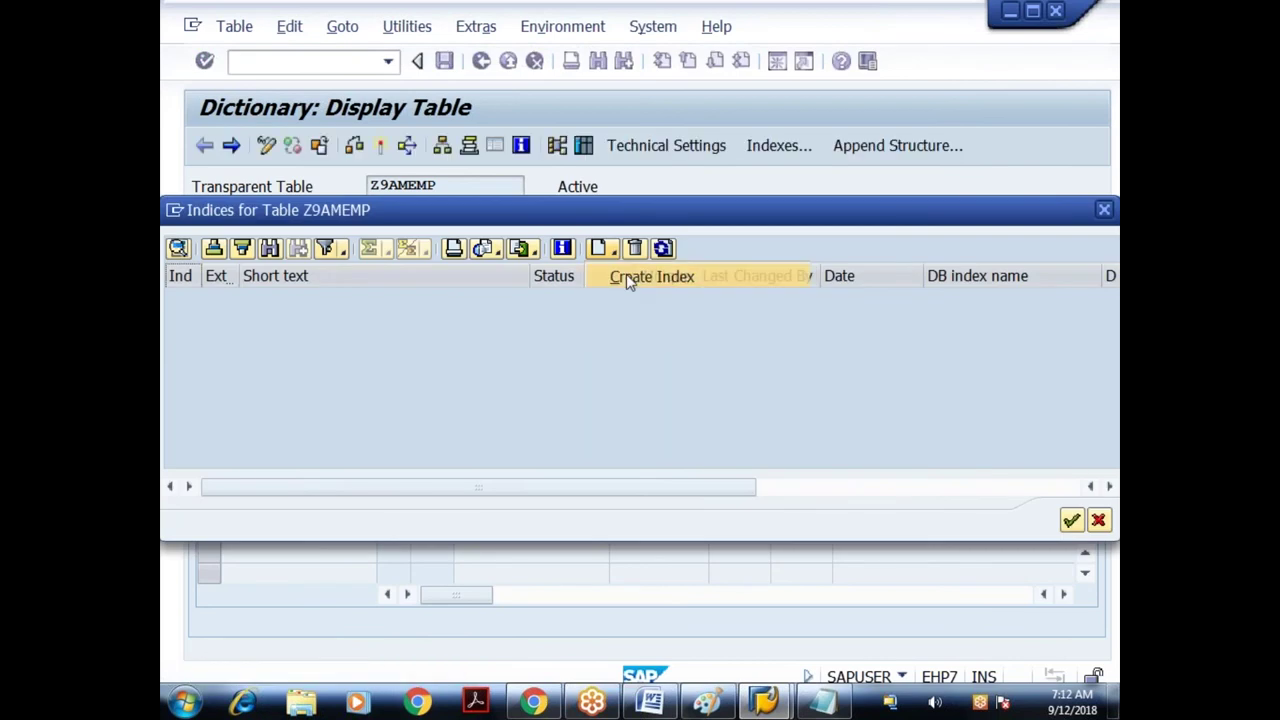
left_click(626, 276)
type("ID1")
left_click(586, 385)
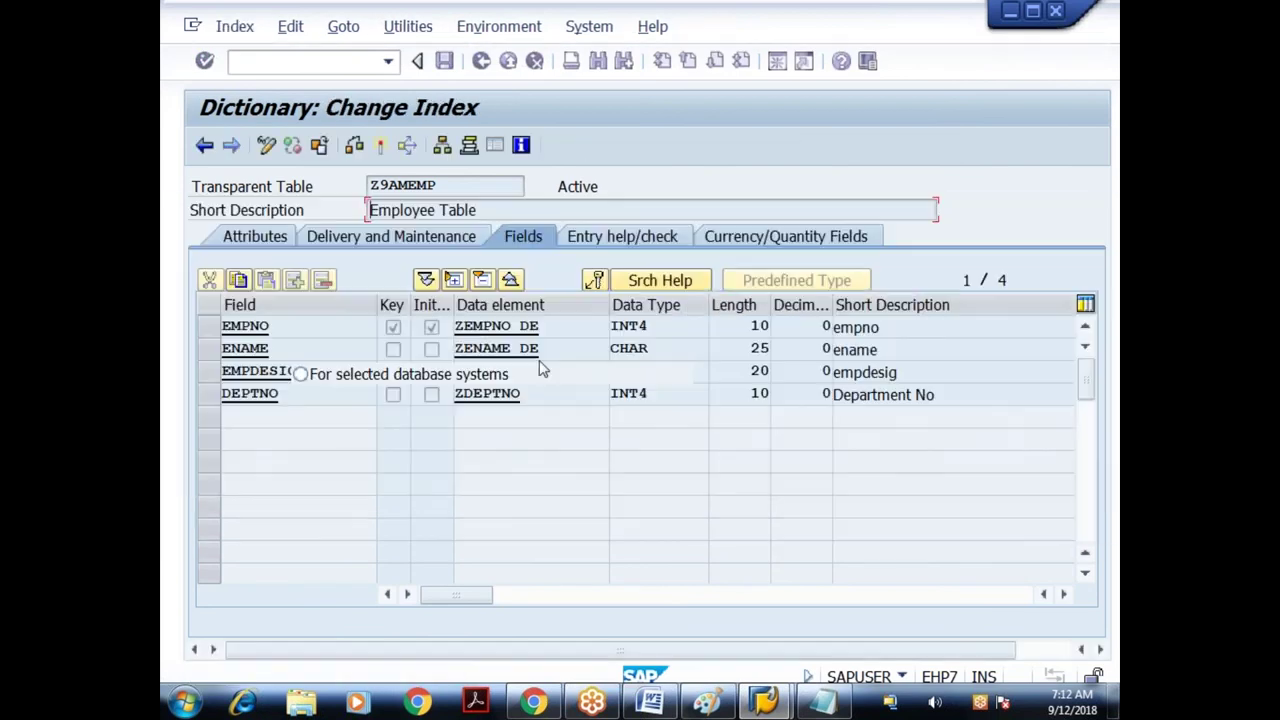
type("Secondary index on ename")
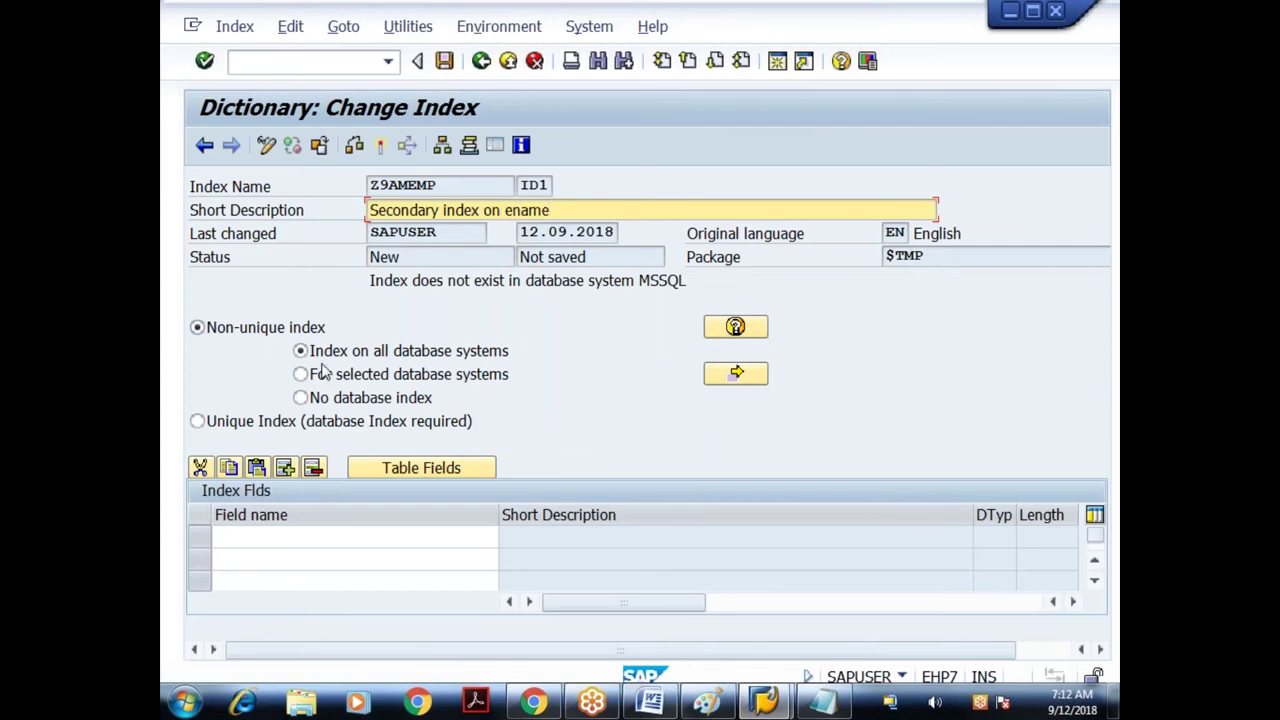
- Make ID1 a unique index on ENAME and save it
left_click(241, 426)
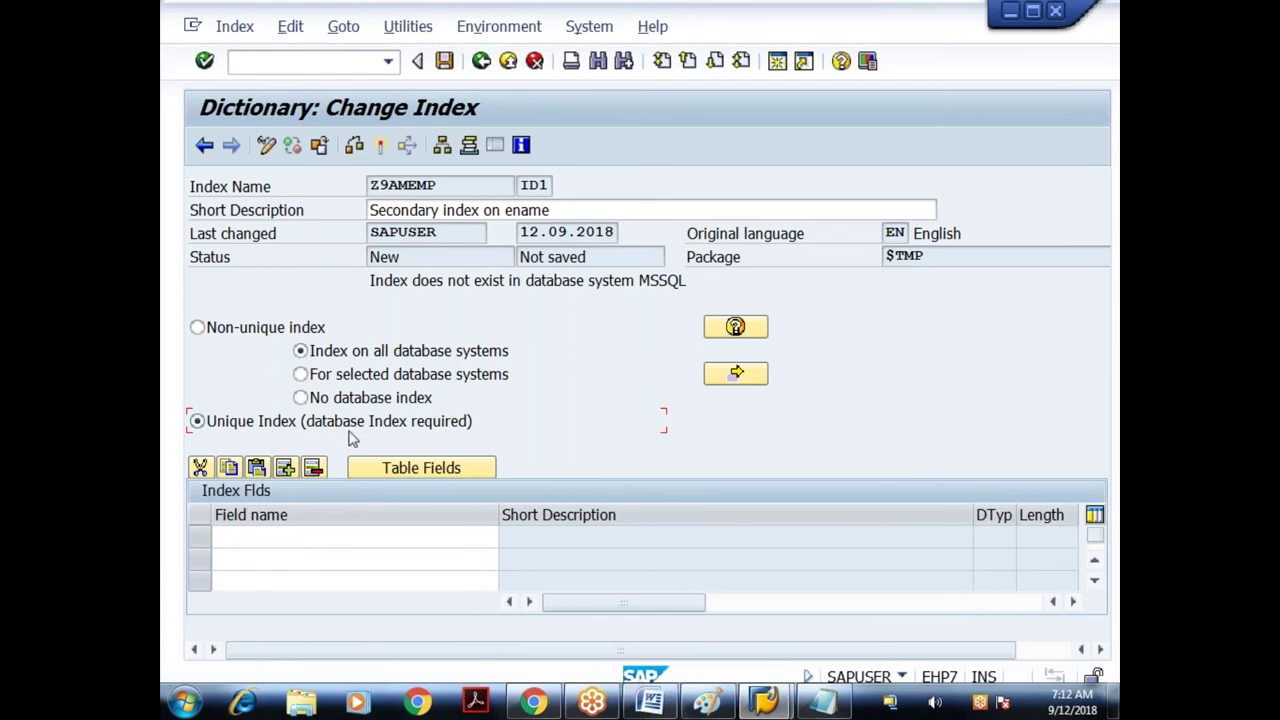
left_click(418, 466)
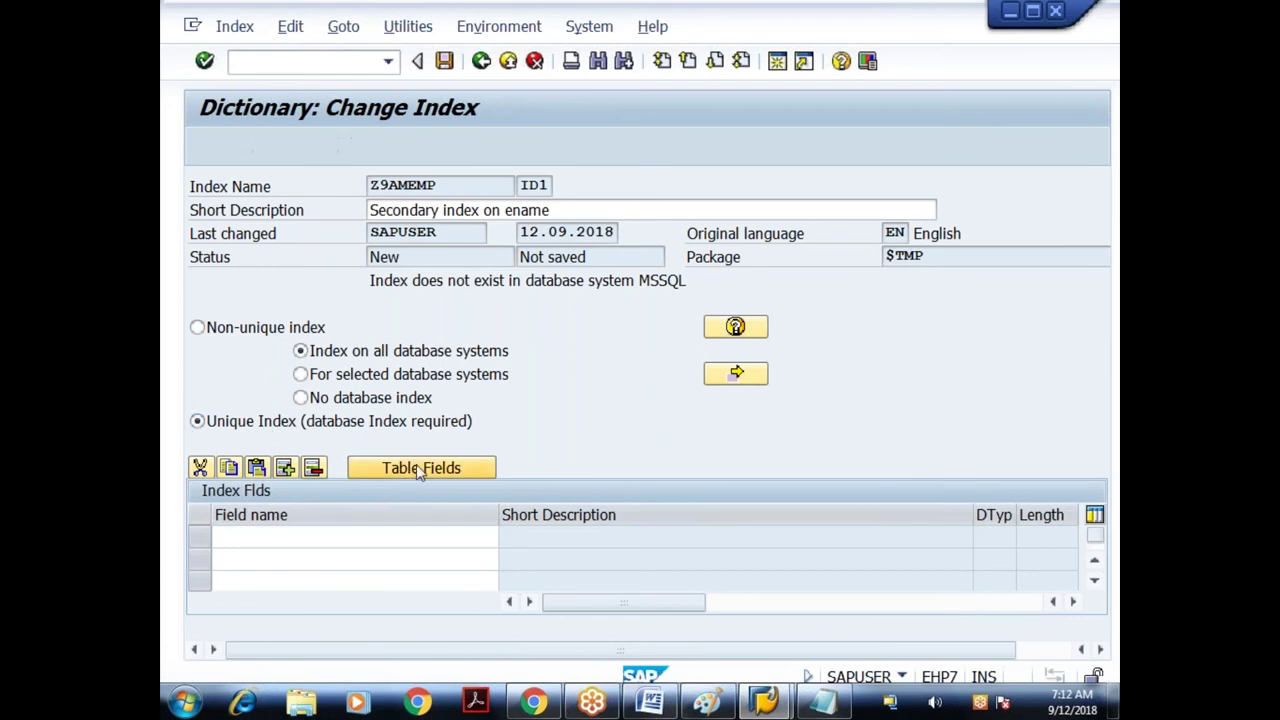
left_click(209, 258)
key("Return")
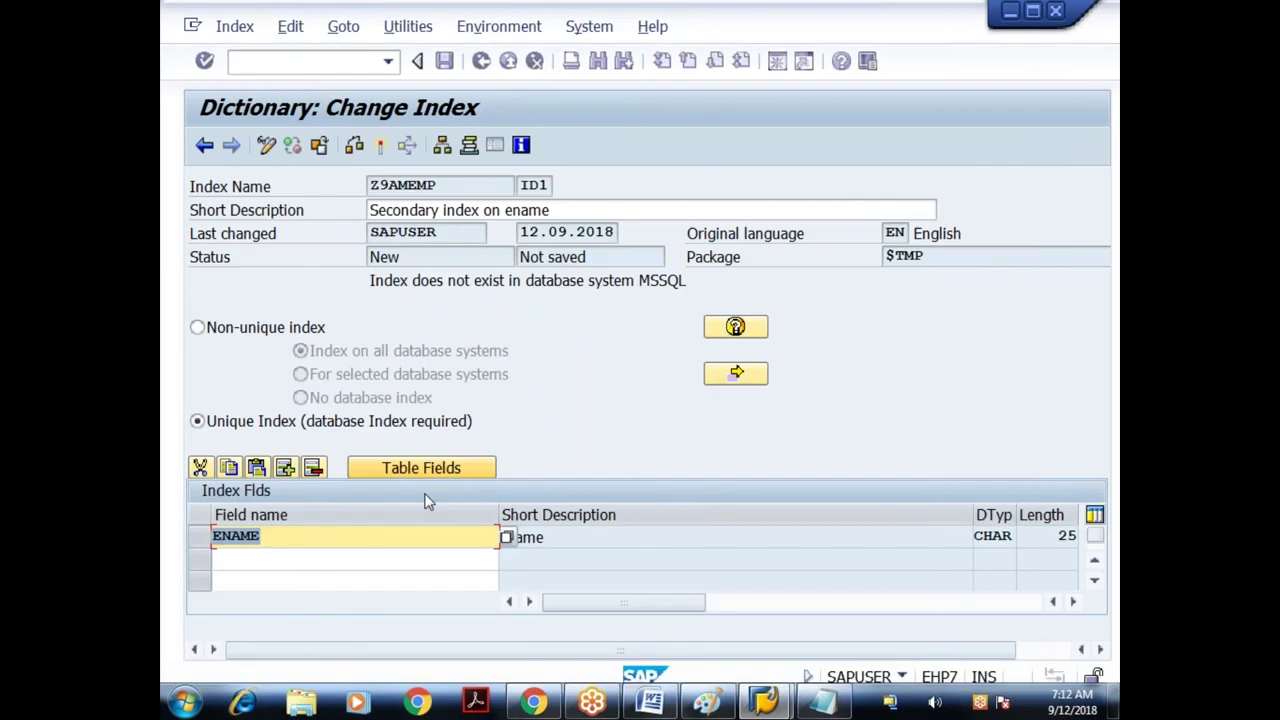
left_click(355, 146)
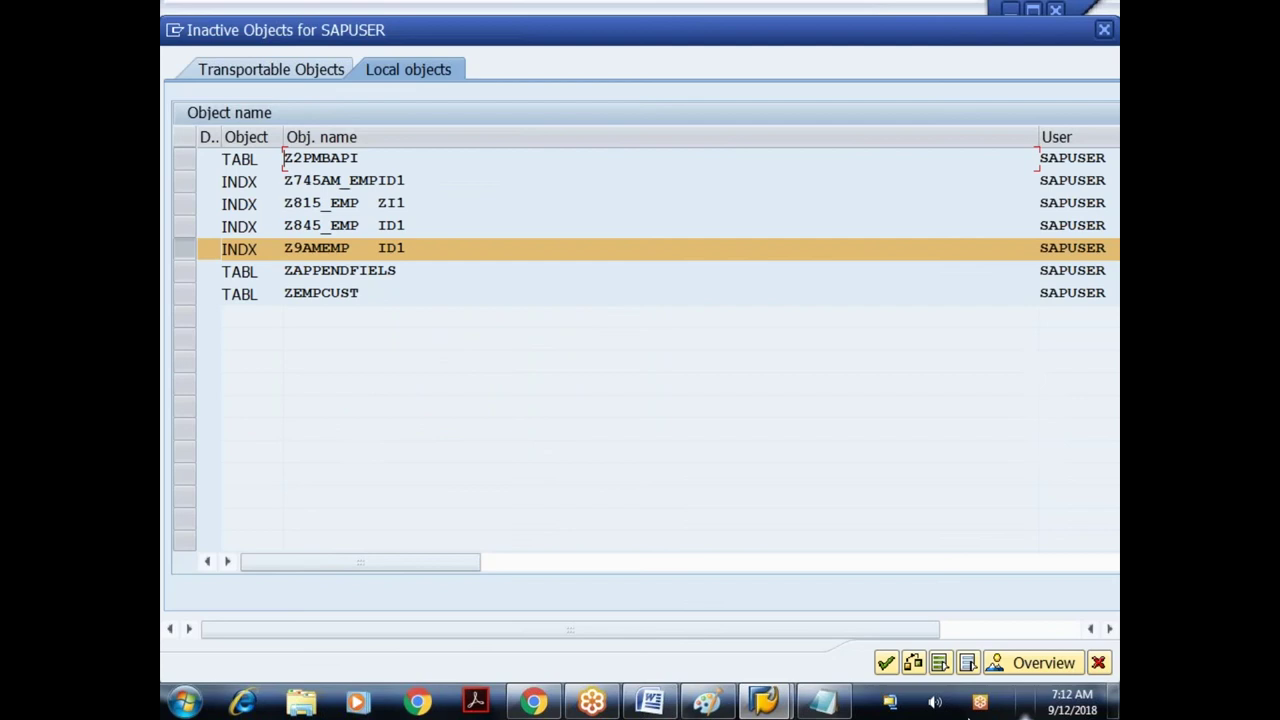
- Activate index ID1 so it is created in the MSSQL database, then return to the Z9AMEMP definition
key("Return")
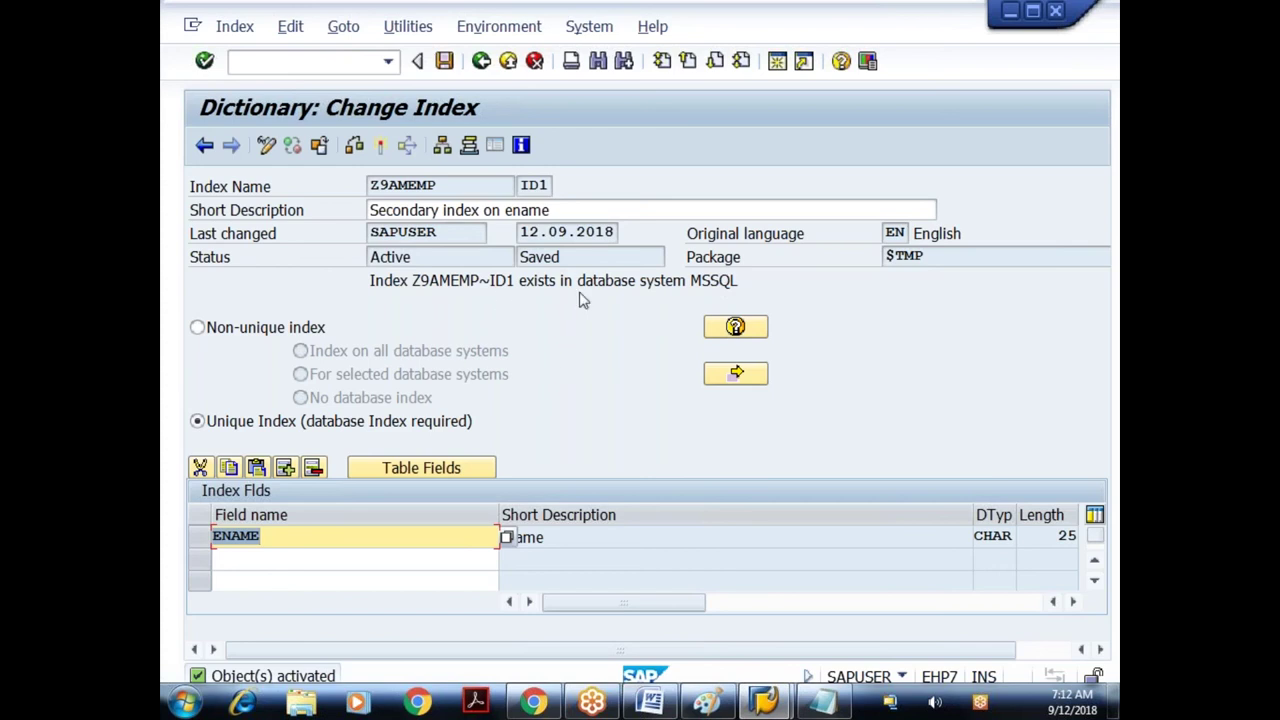
left_click(382, 147)
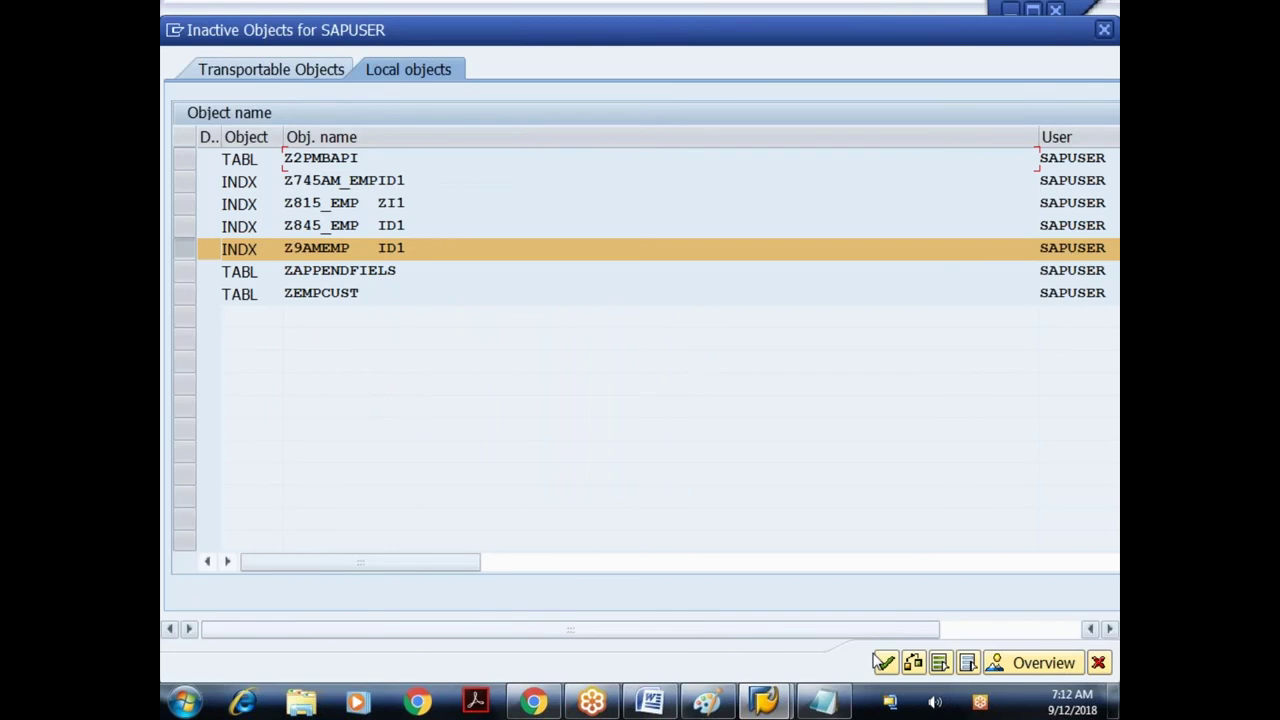
left_click(884, 663)
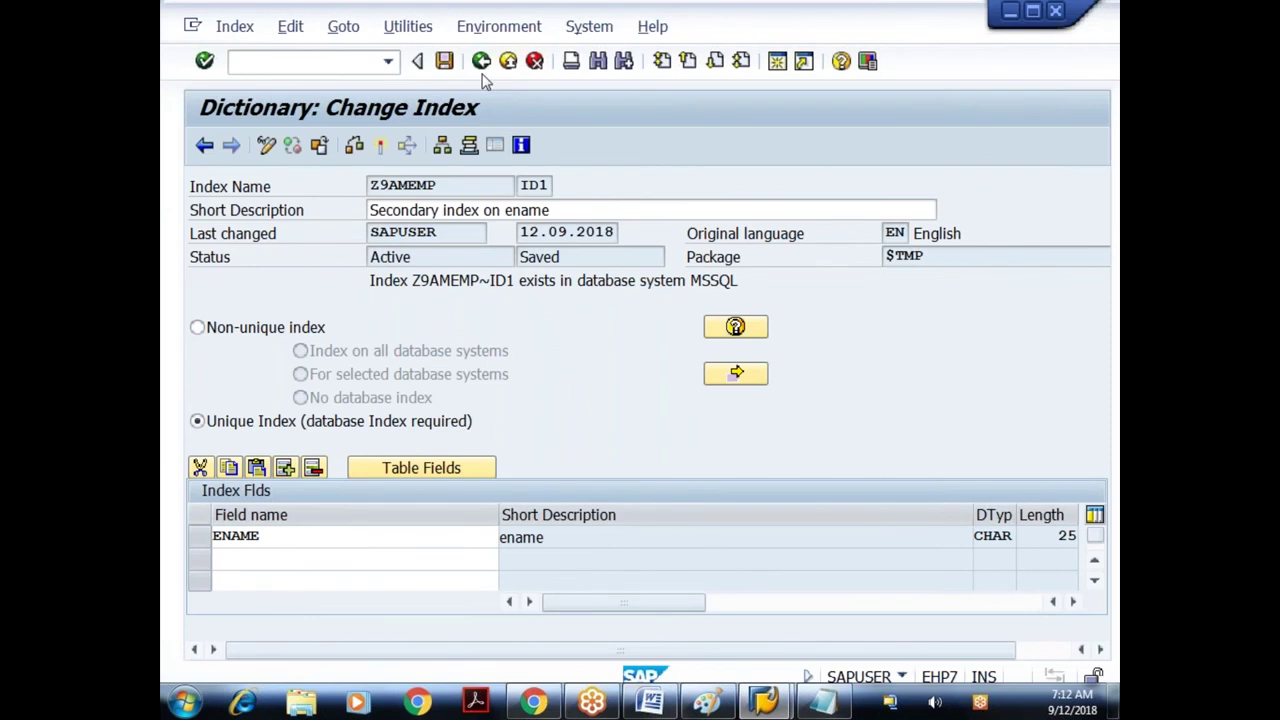
left_click(481, 62)
left_click(411, 31)
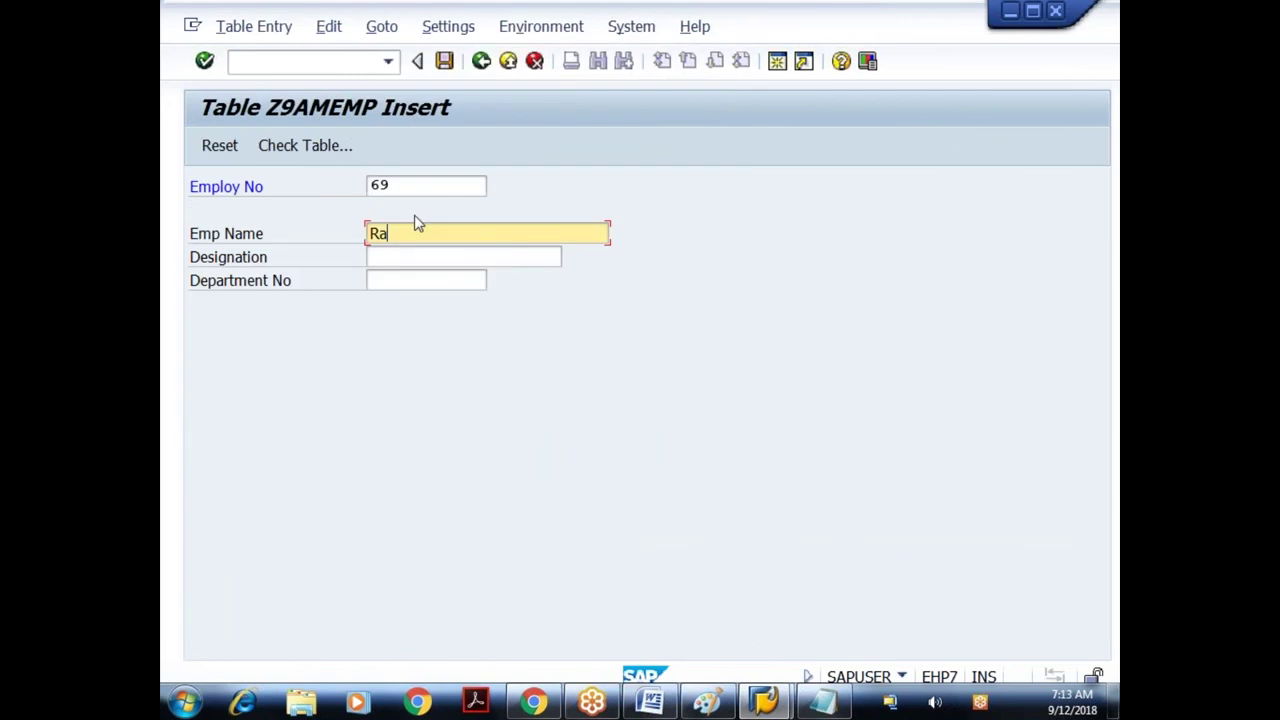
- Enter the employee's name, pick Supervisor and department 20, and save employee 69
key("Tab")
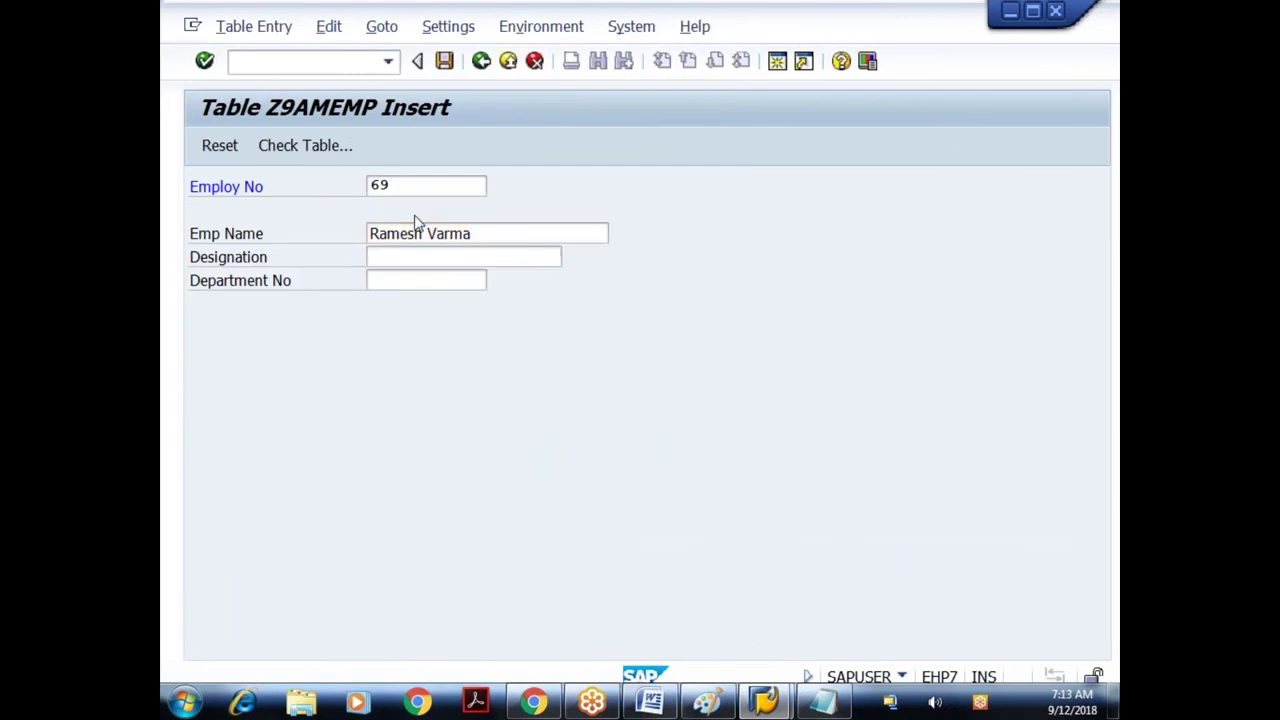
key("F4")
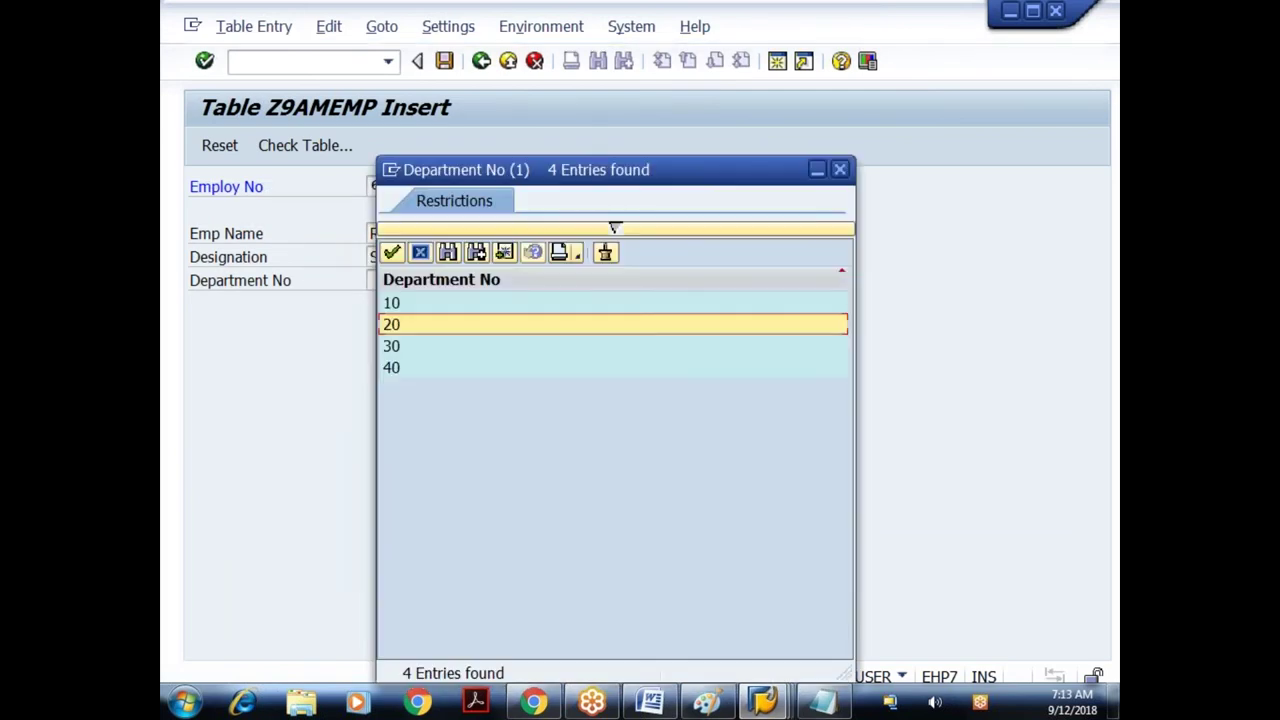
key("Return")
key("ctrl+s")
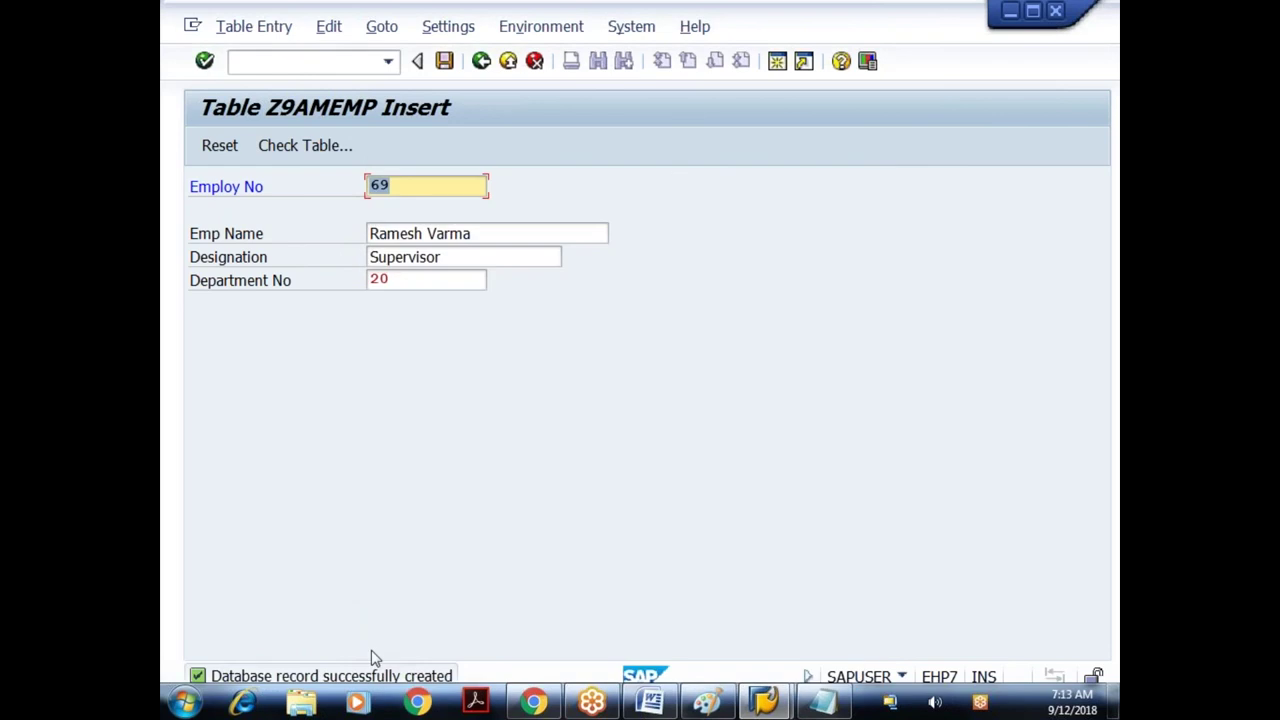
- Change the employee number to 690, keeping the same name
left_click(399, 193)
type("0")
key("Tab")
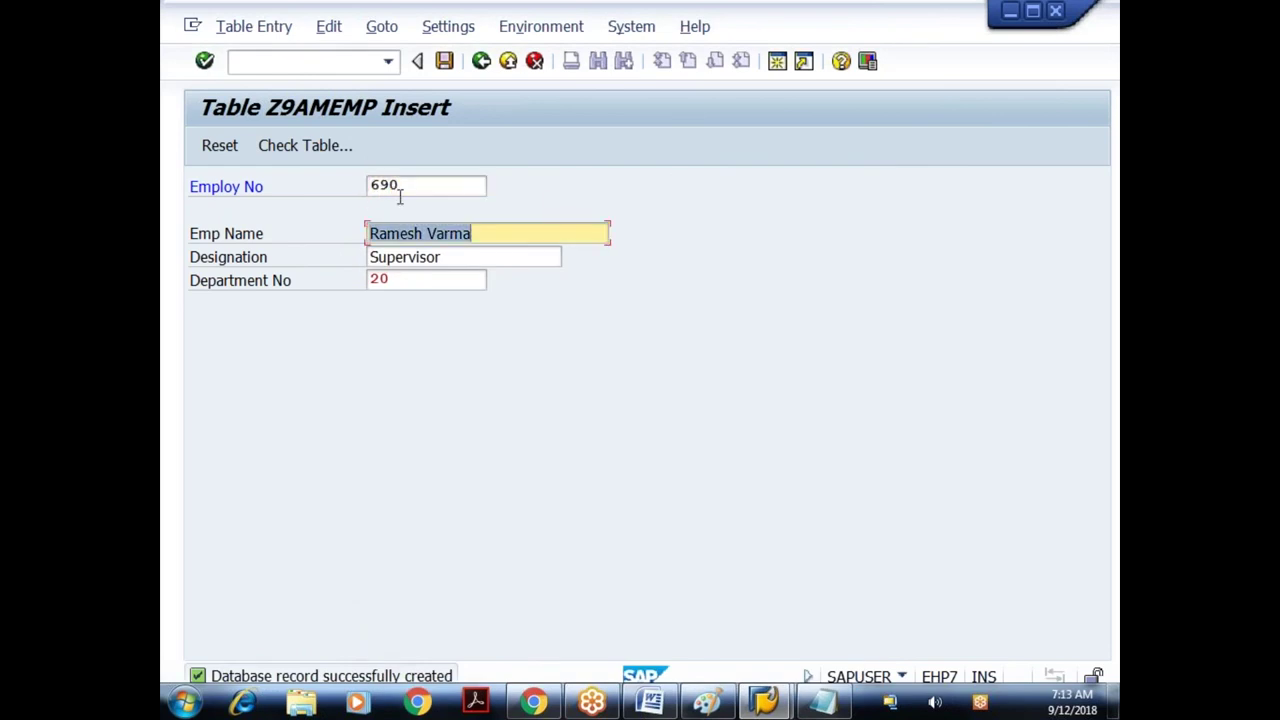
- Leave the insert form, discarding the unsaved entry 690
left_click(481, 62)
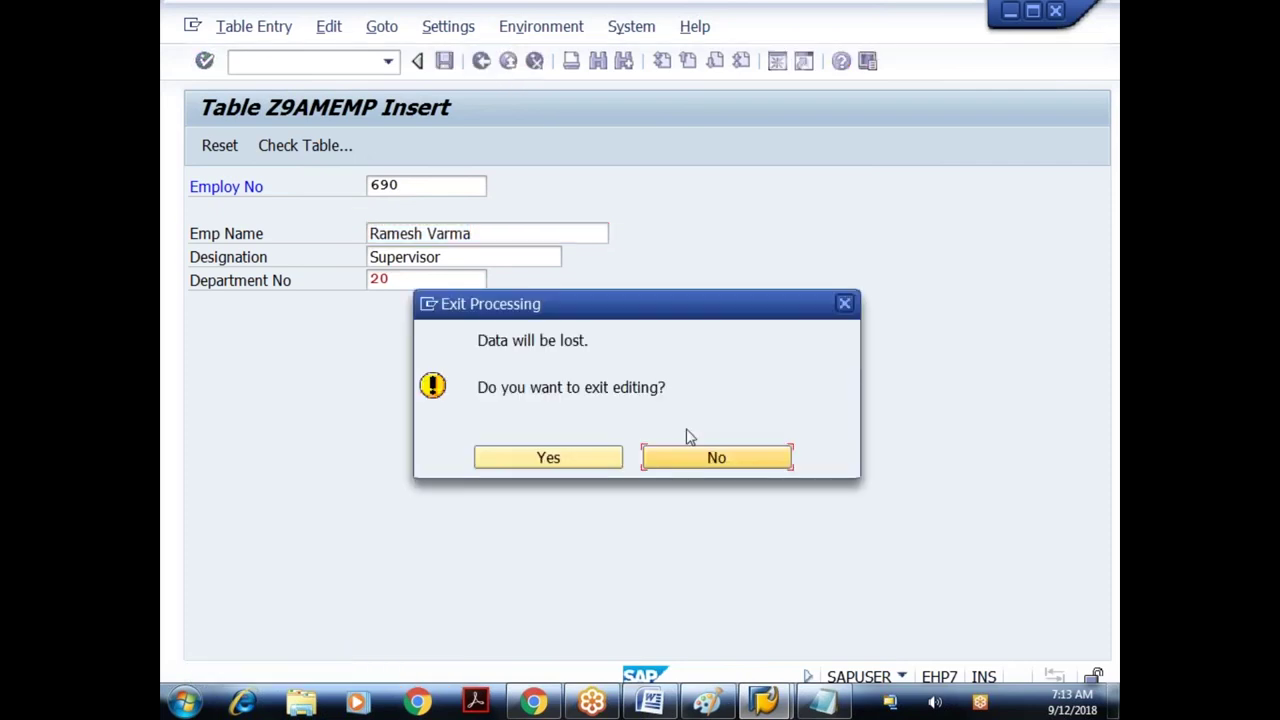
key("Left")
key("Return")
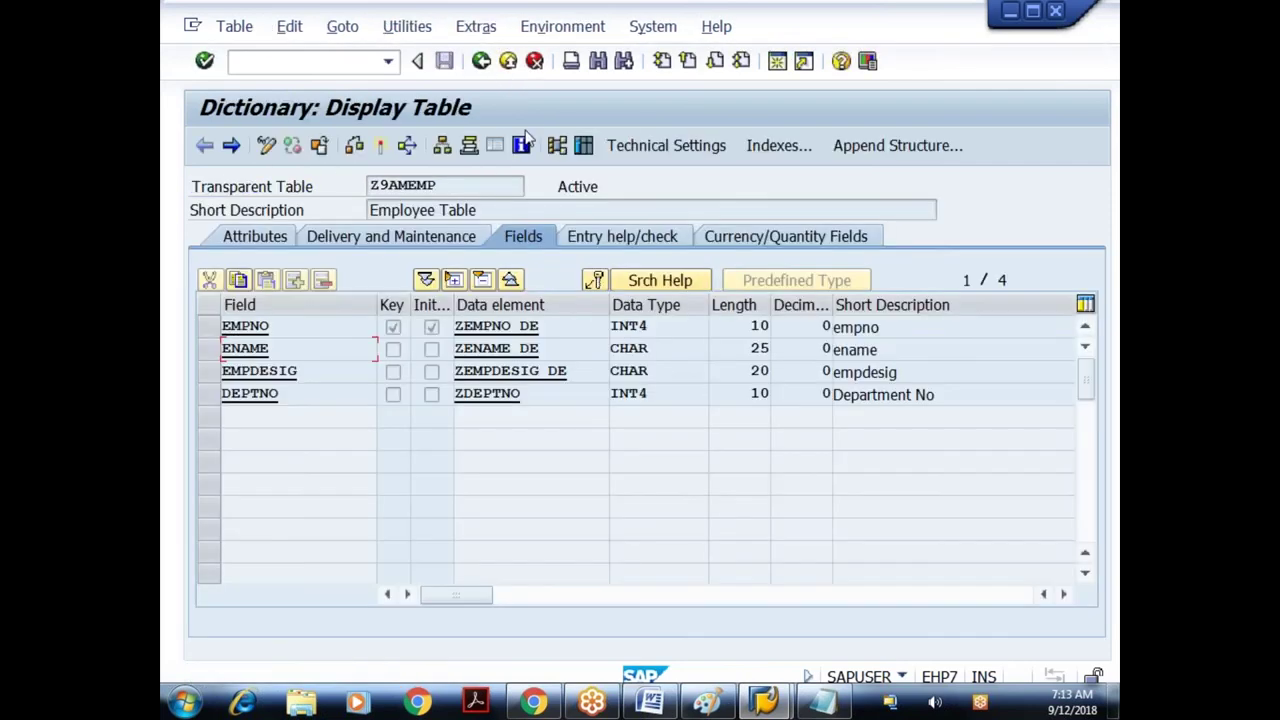
- Display Z9AMEMP's contents to confirm 14 entries including employee 69
left_click(522, 145)
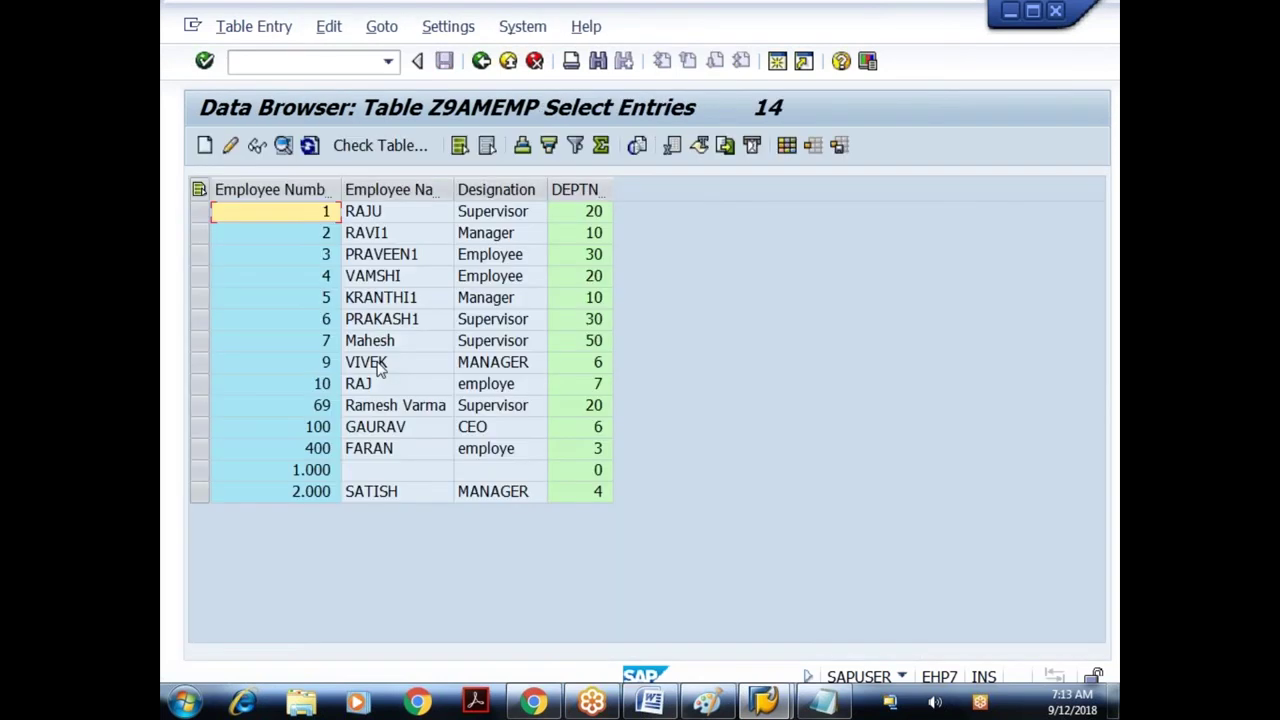
left_click(481, 62)
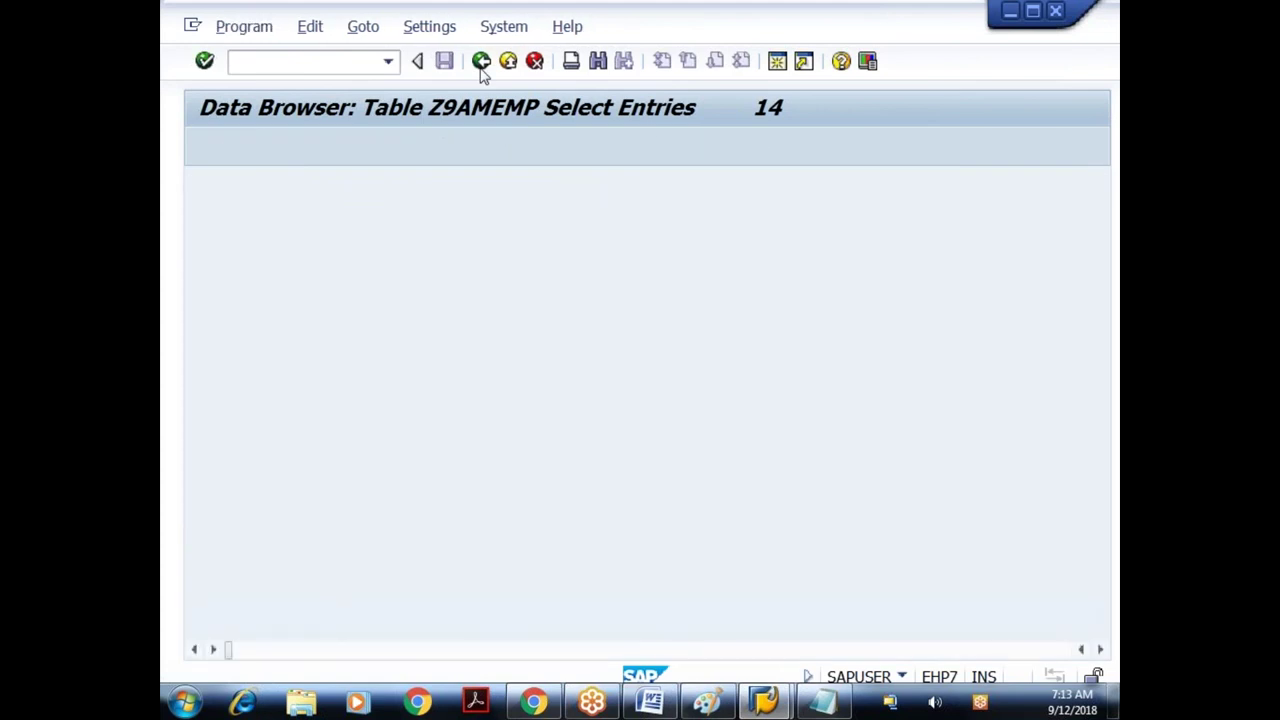
left_click(407, 26)
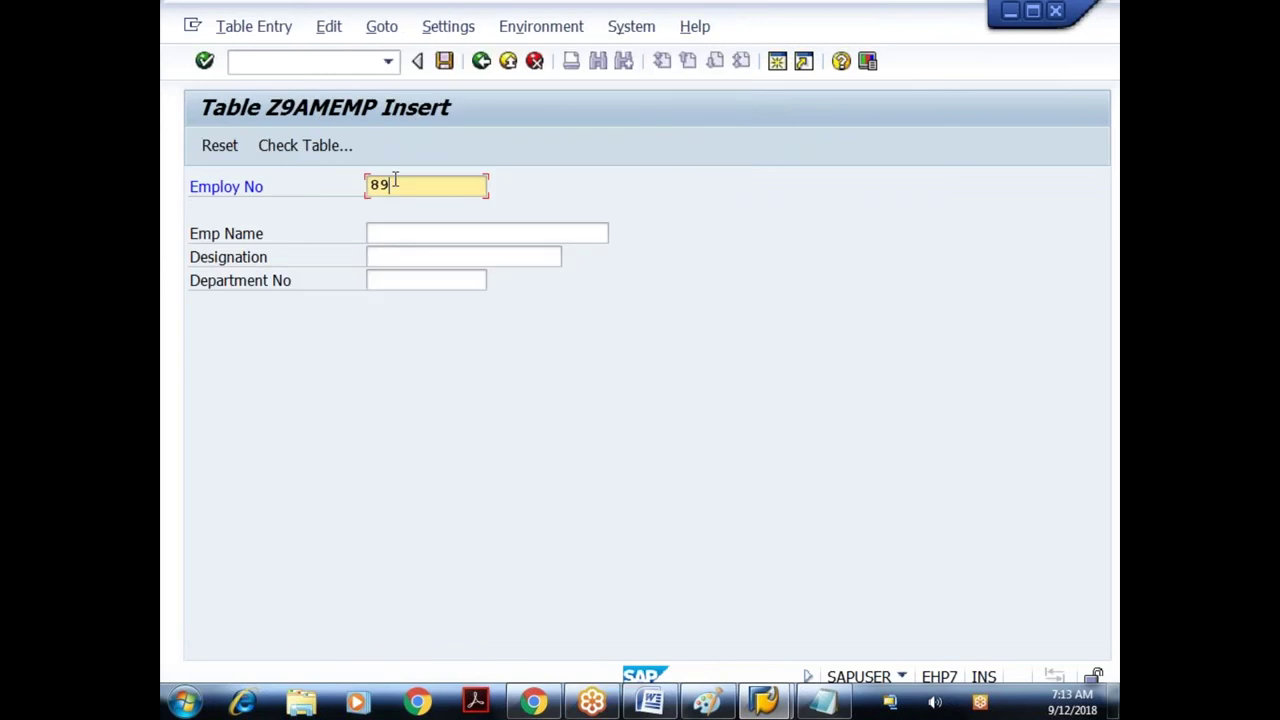
- Fill in employee 890 under an existing employee's name as Supervisor in department 30
key("Tab")
type("VIVEK")
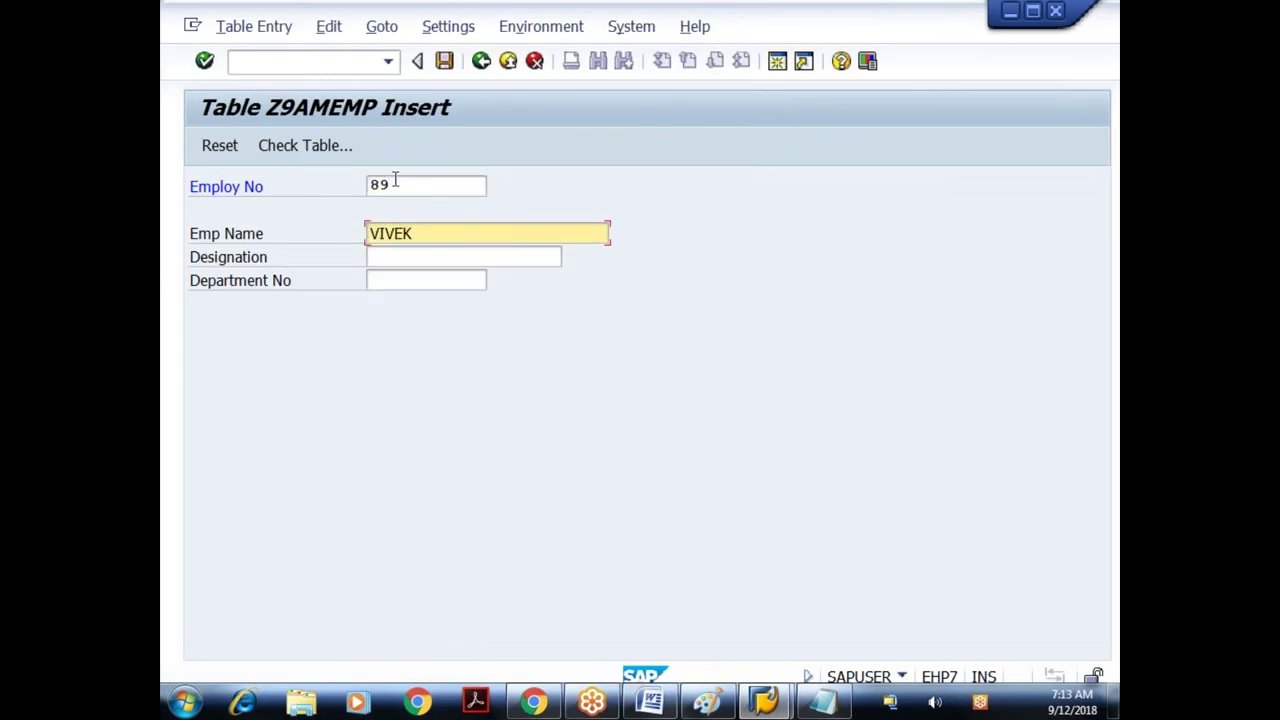
left_click(395, 184)
type("0")
key("Tab")
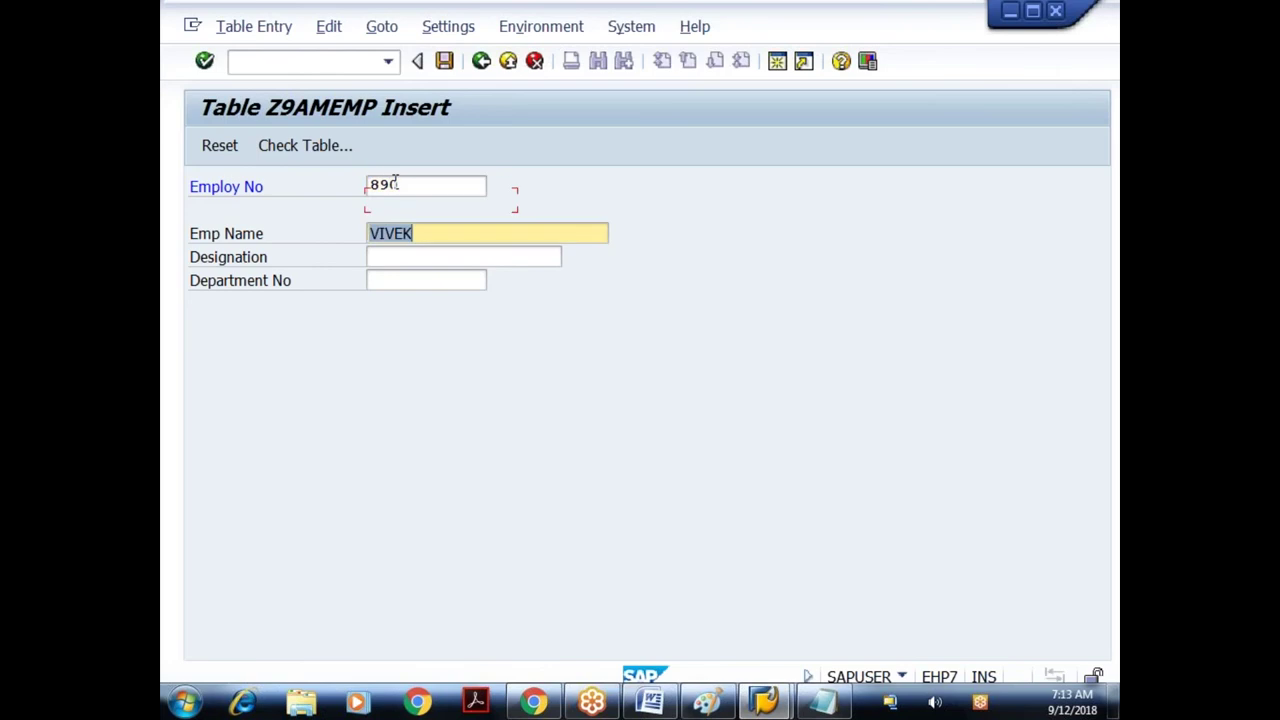
key("Tab")
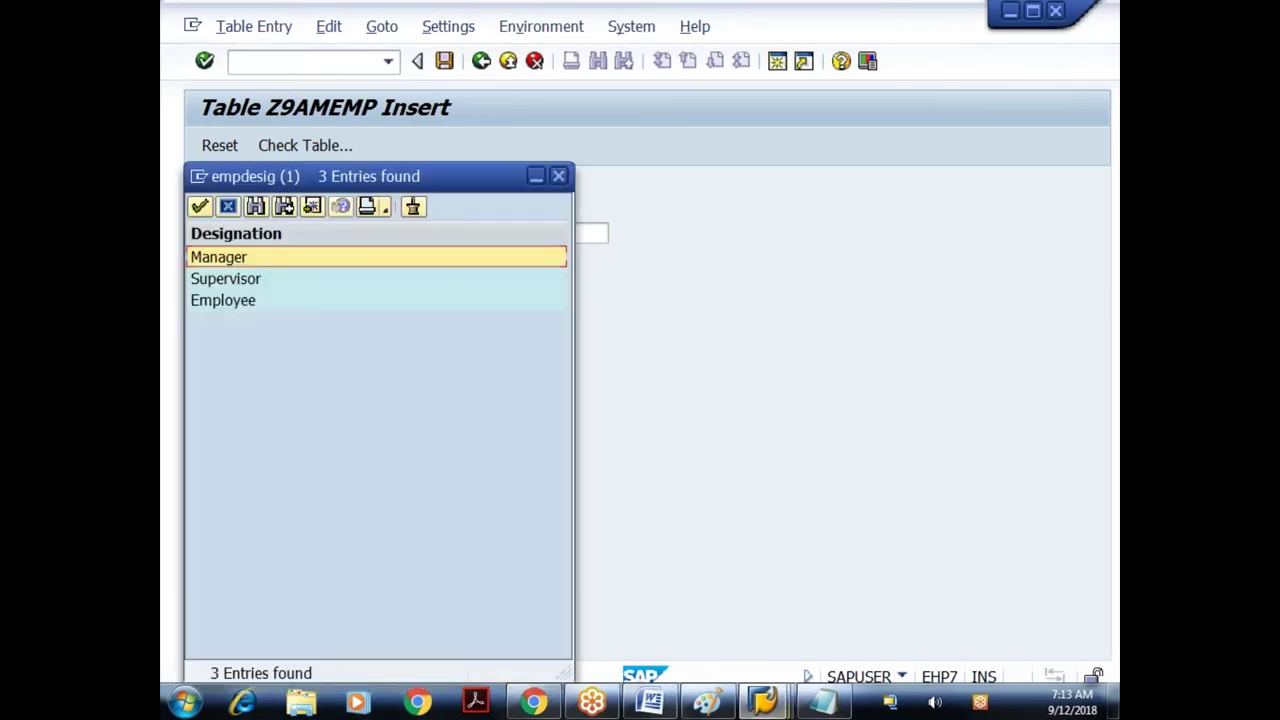
key("Down")
key("Return")
left_click(494, 281)
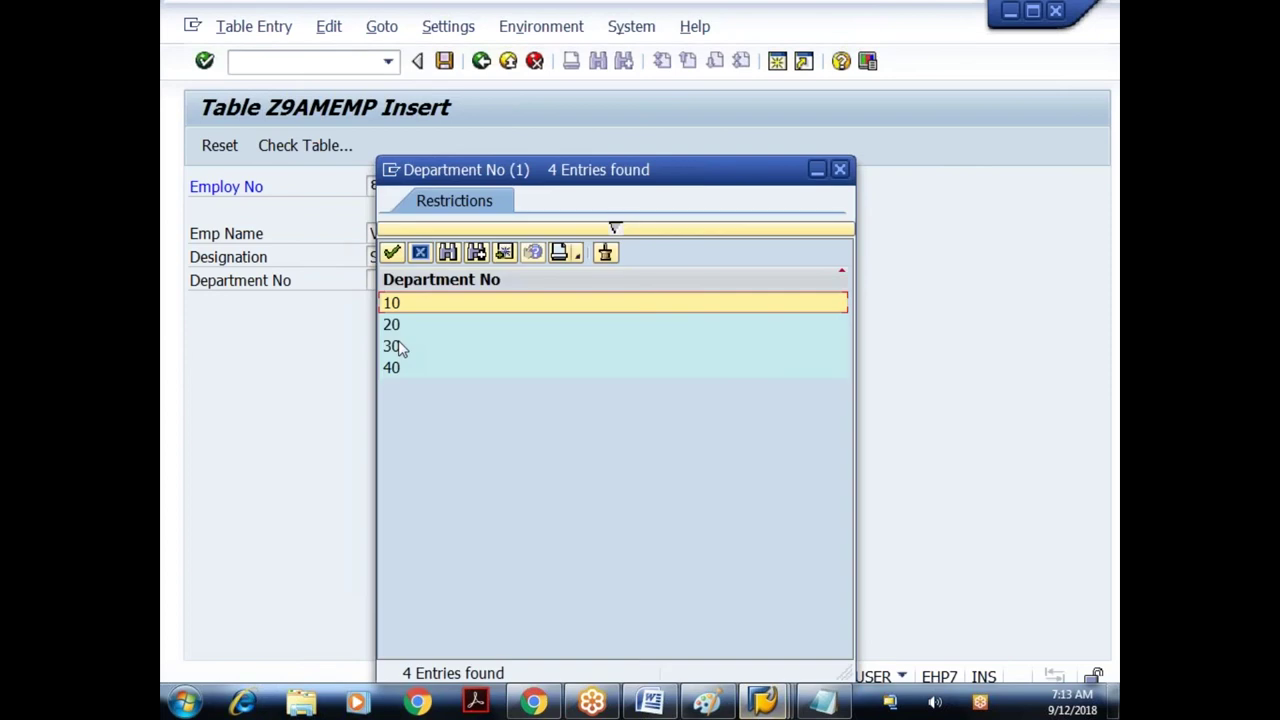
double_click(395, 345)
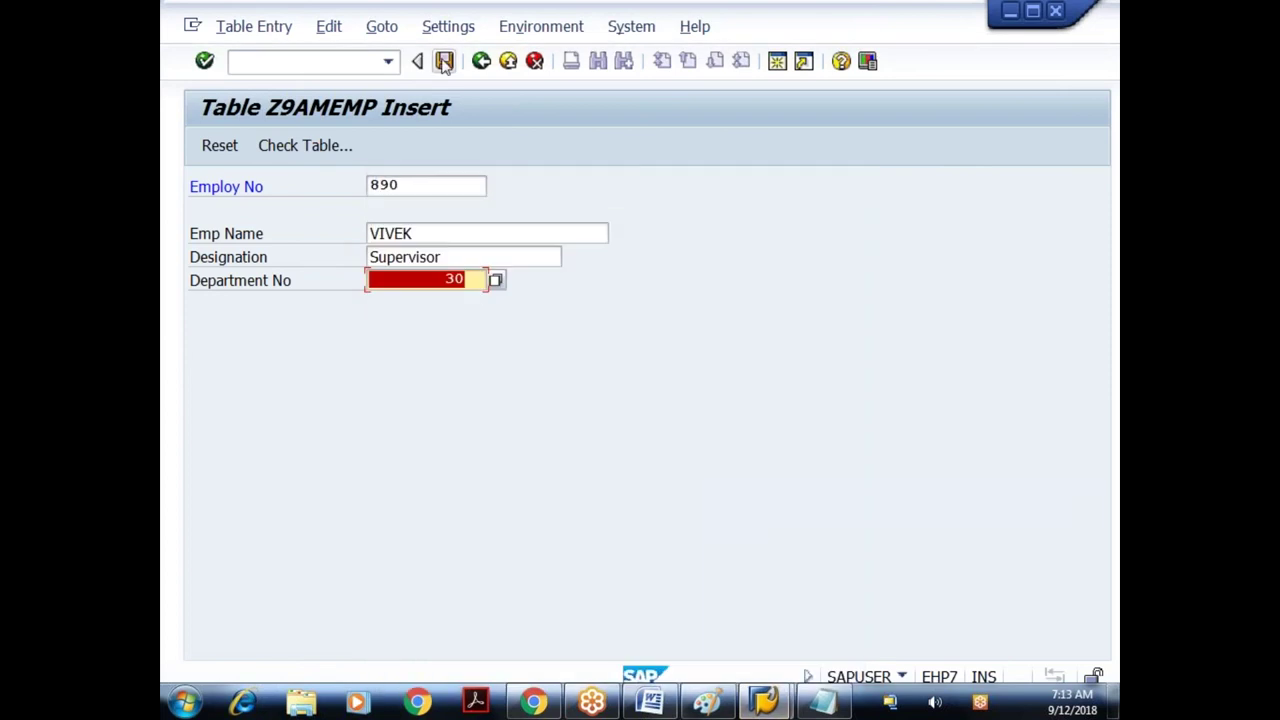
- Save the record, get the duplicate-key rejection, and return to the table definition
left_click(444, 61)
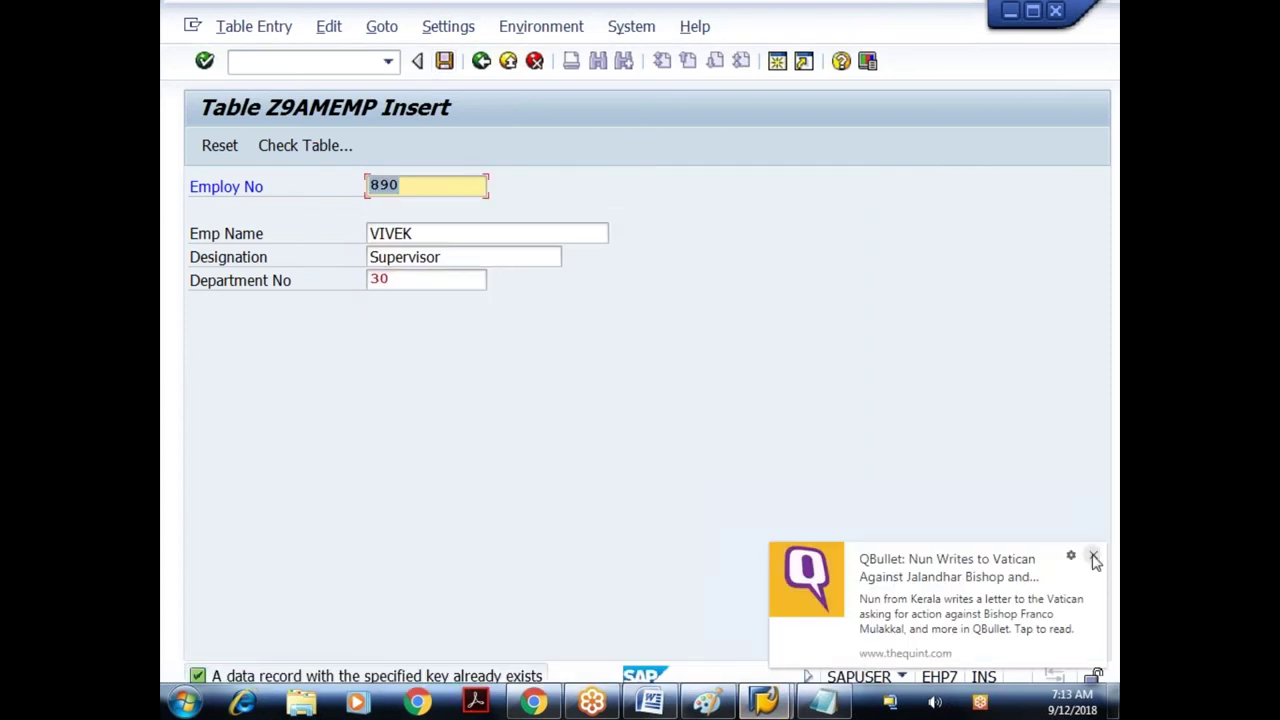
left_click(1094, 557)
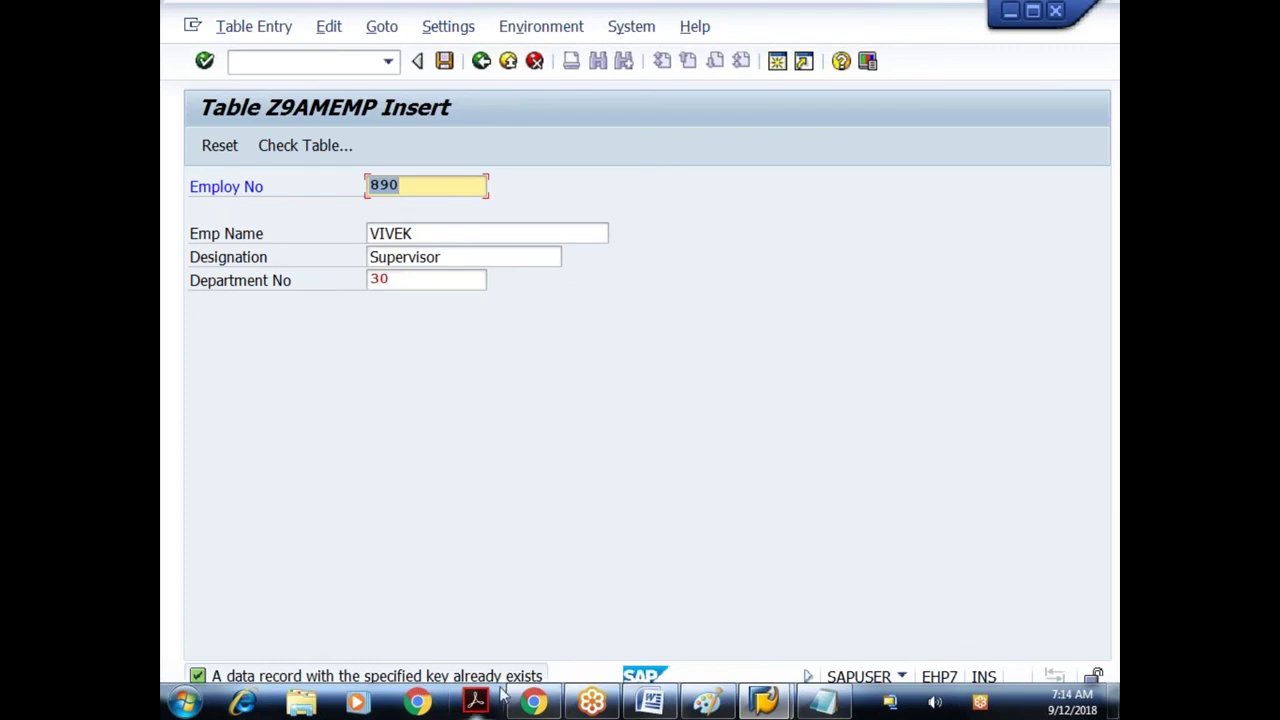
left_click(481, 61)
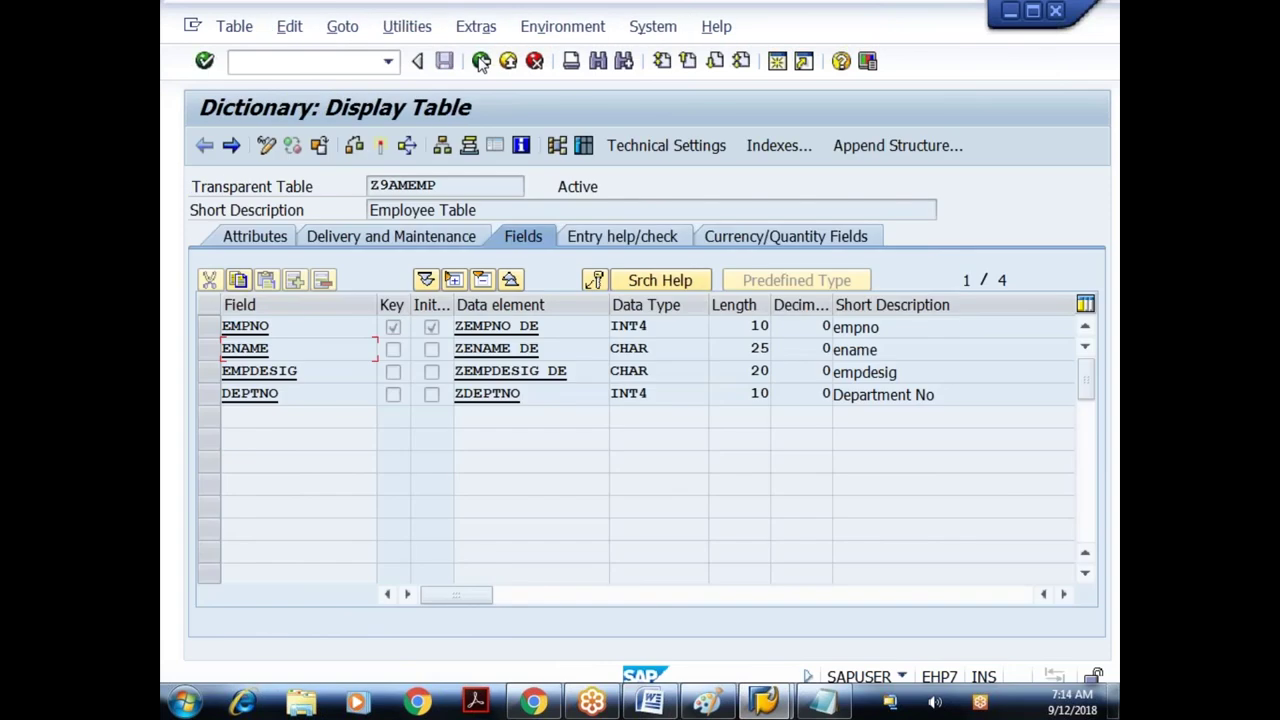
key("ctrl+shift+F10")
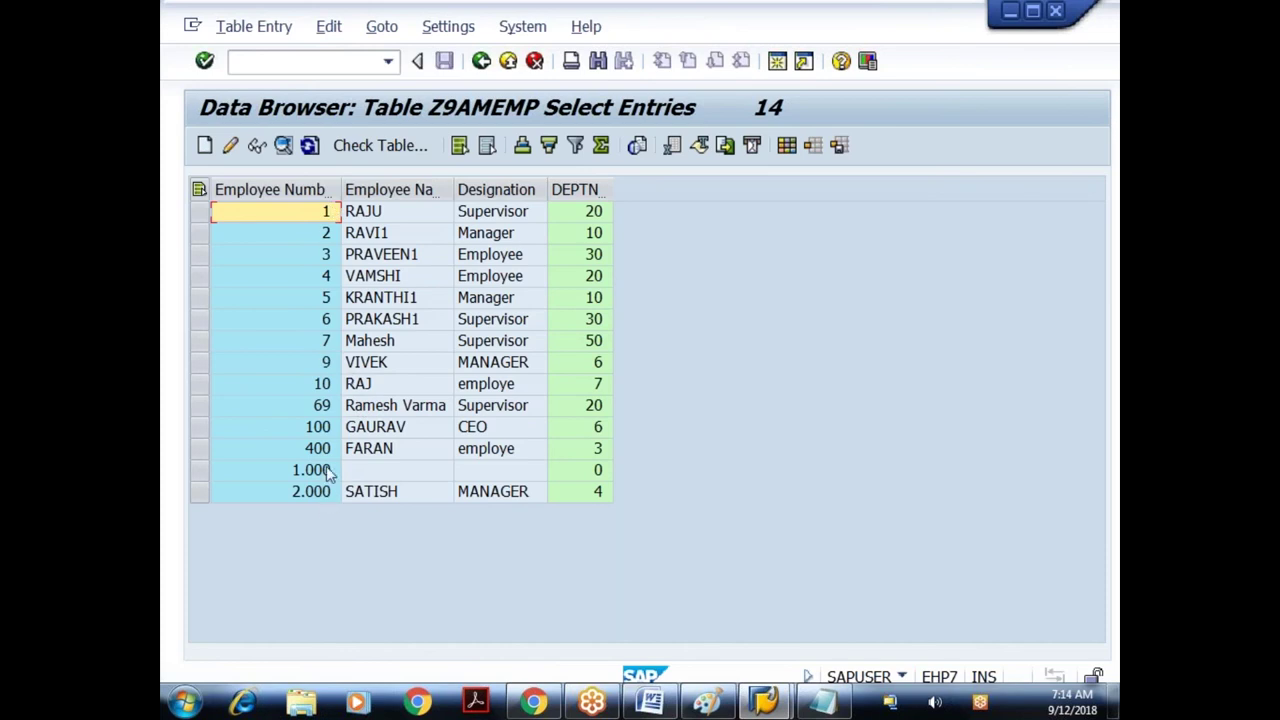
left_click(368, 368)
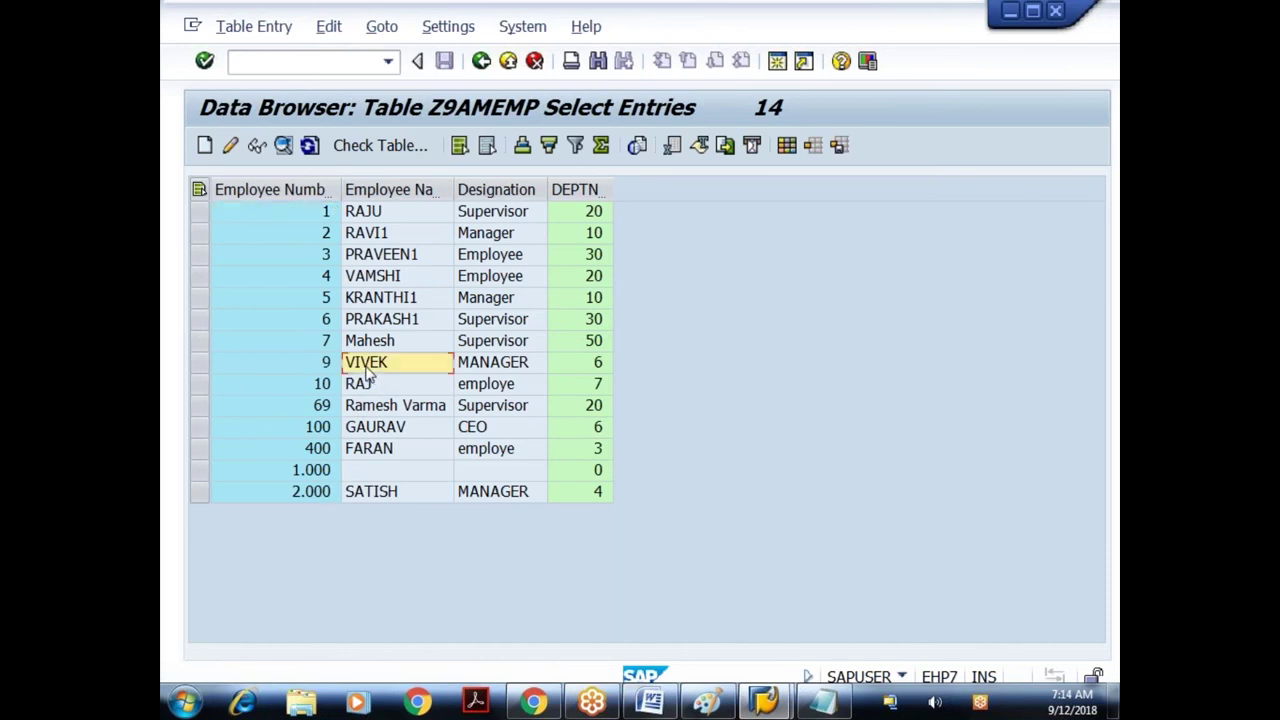
left_click(481, 64)
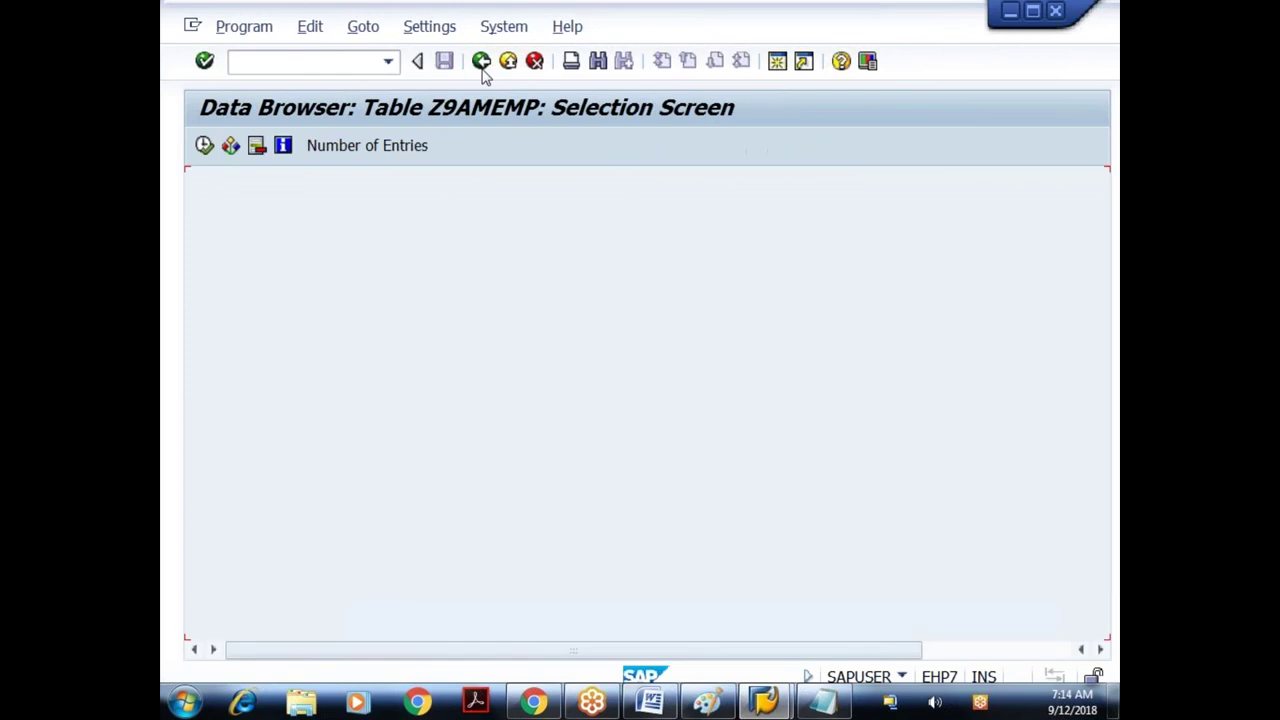
left_click(481, 64)
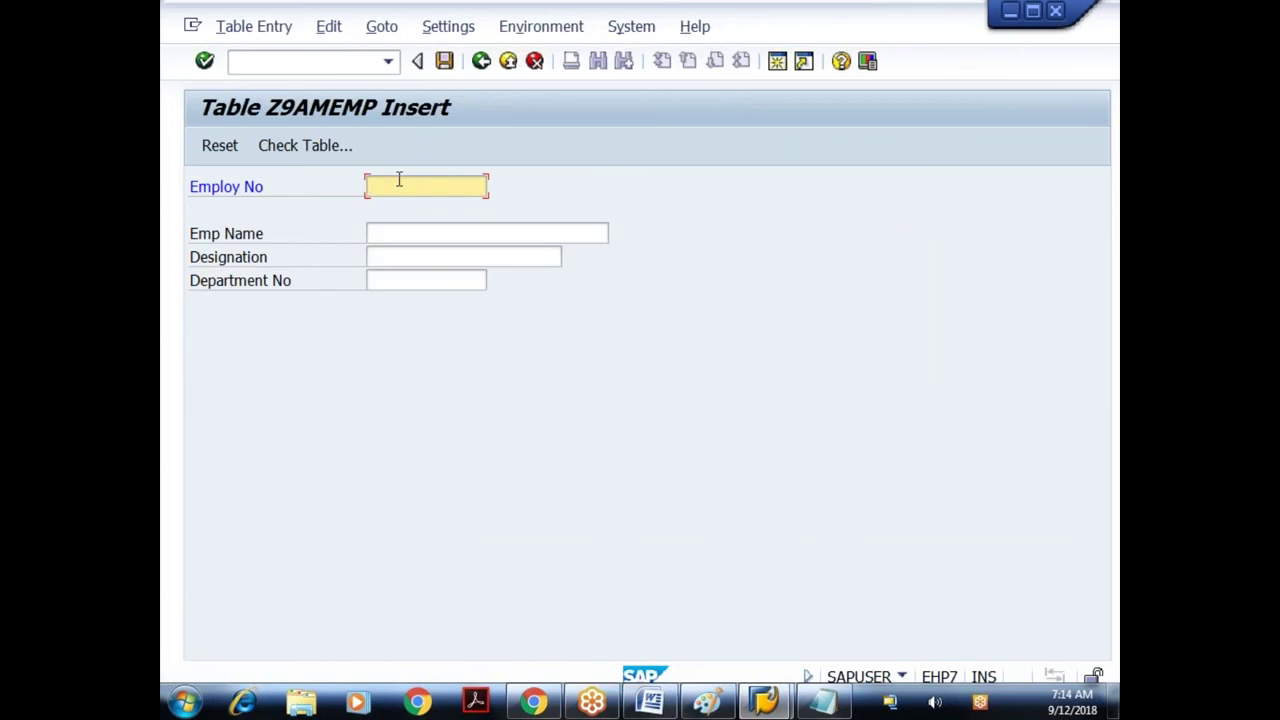
- Enter employee 790 under the same existing name as Supervisor in department 30, and save
type("790")
key("Tab")
type("VIVEK")
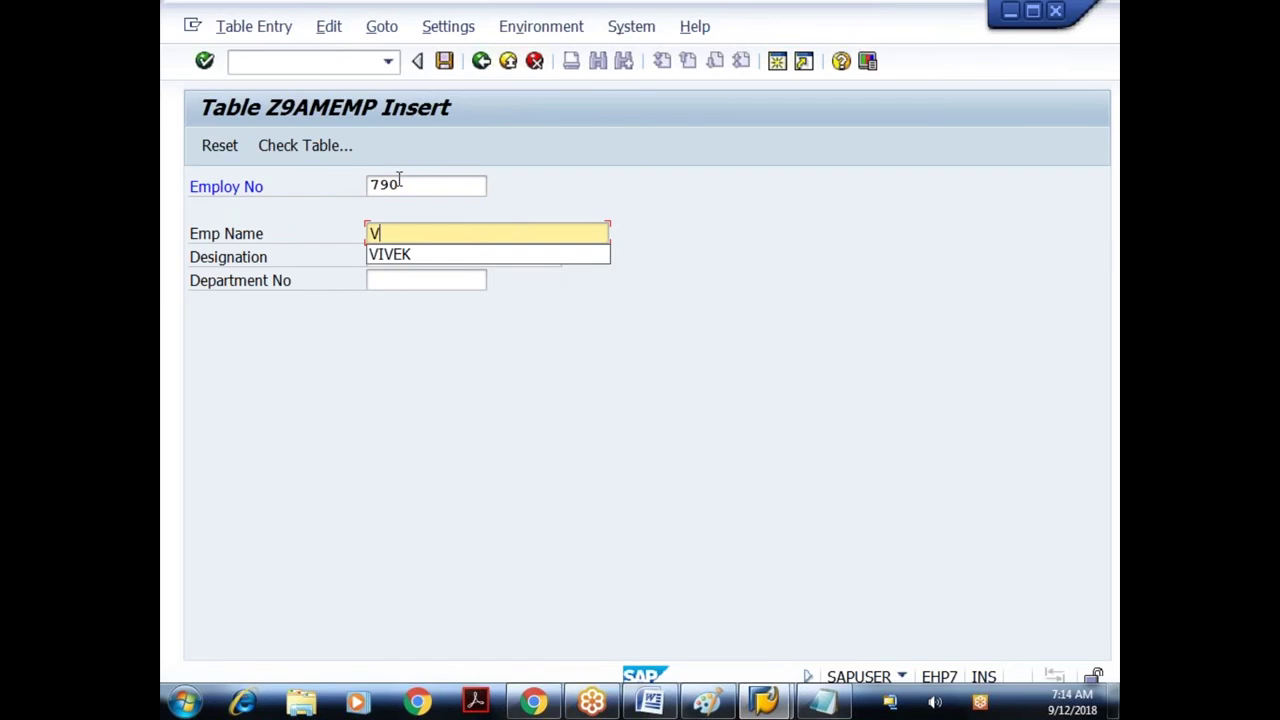
key("Tab")
key("F4")
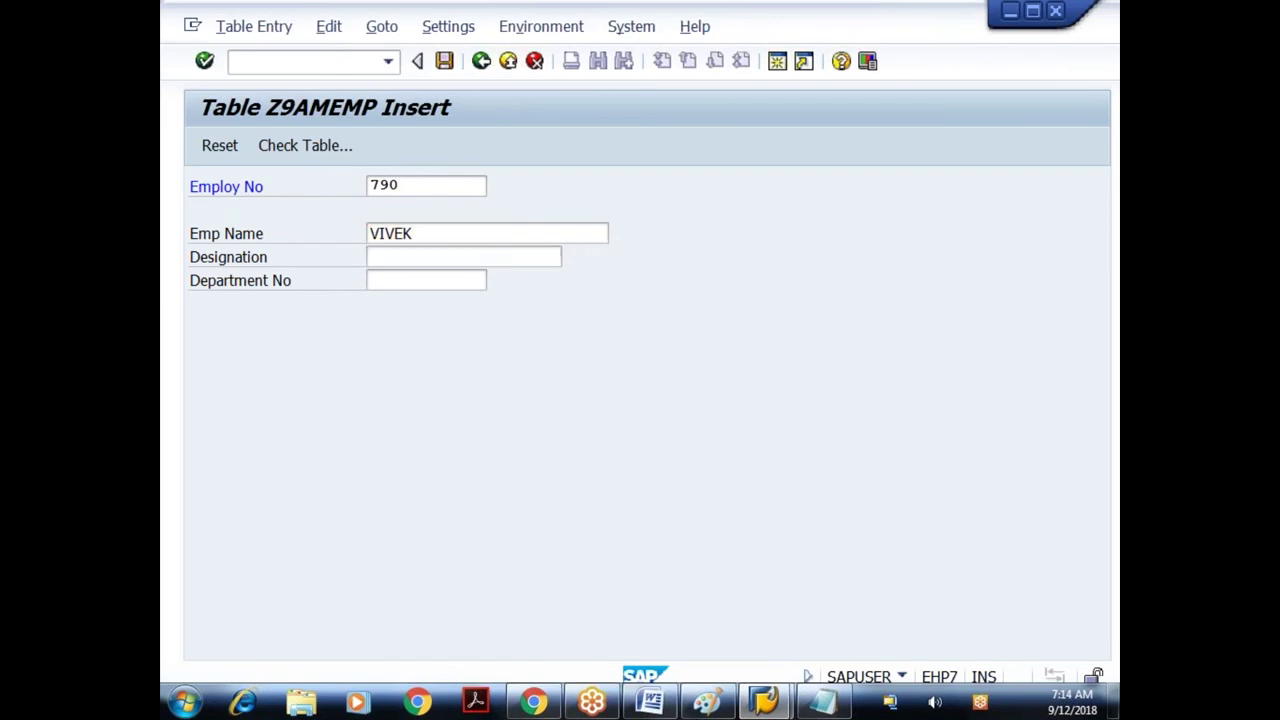
left_click(230, 283)
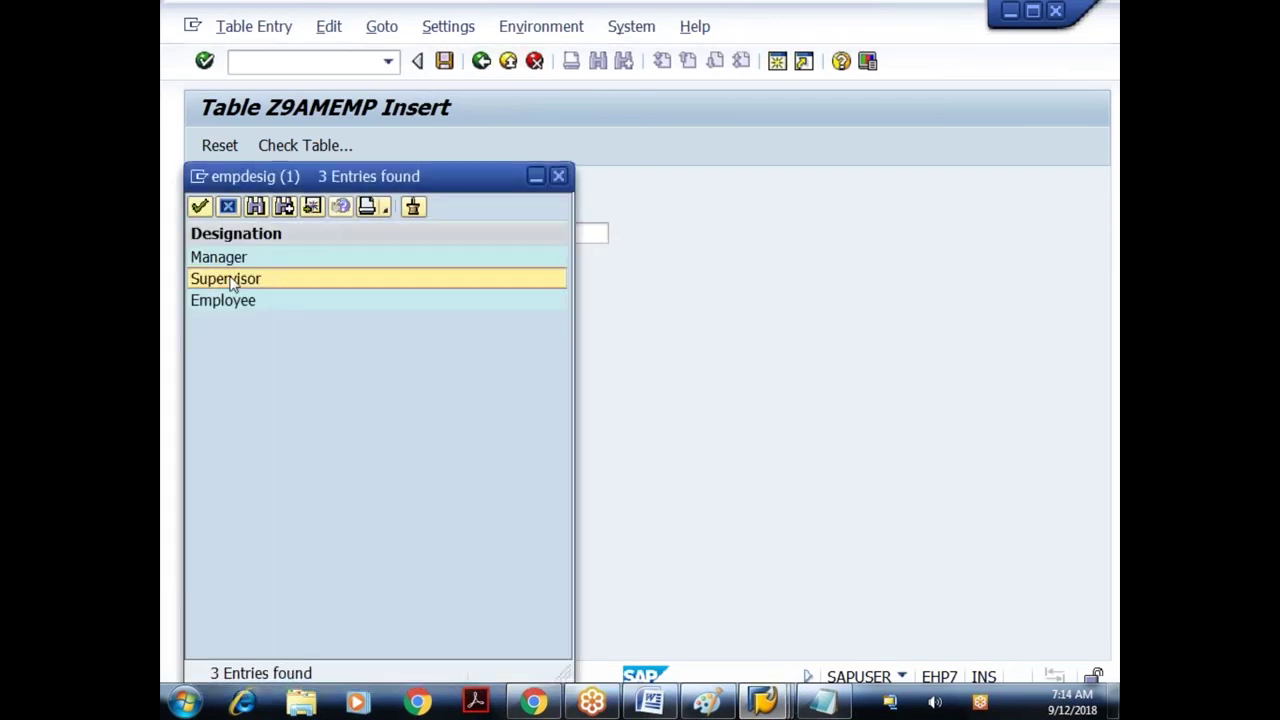
double_click(230, 280)
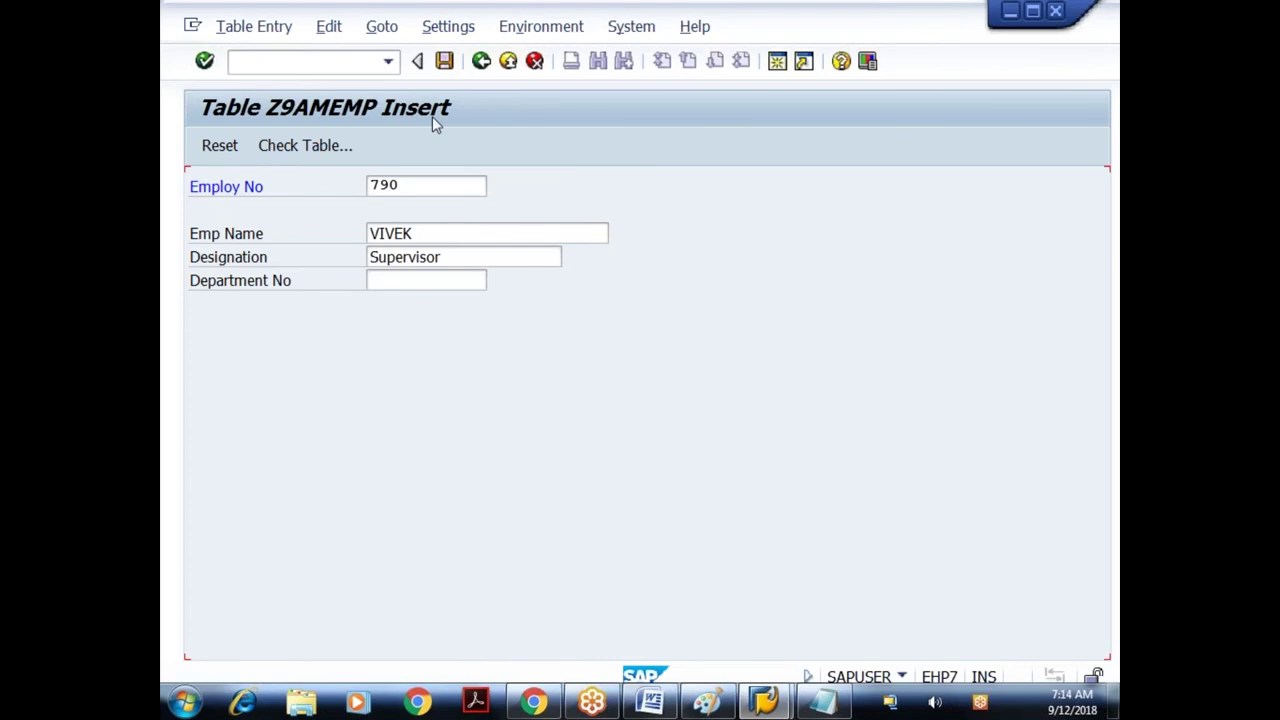
left_click(470, 281)
type("30")
key("ctrl+s")
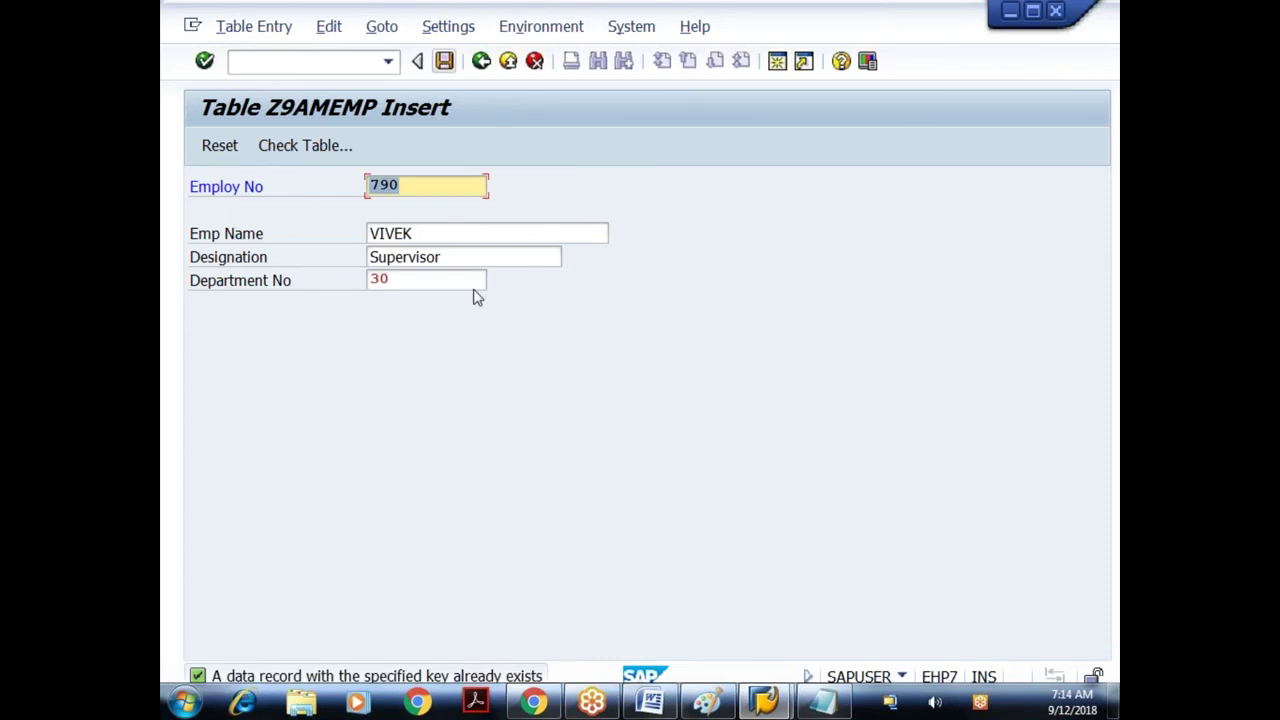
- Read the duplicate-key error's long text, then leave the insert form for the table definition
key("Return")
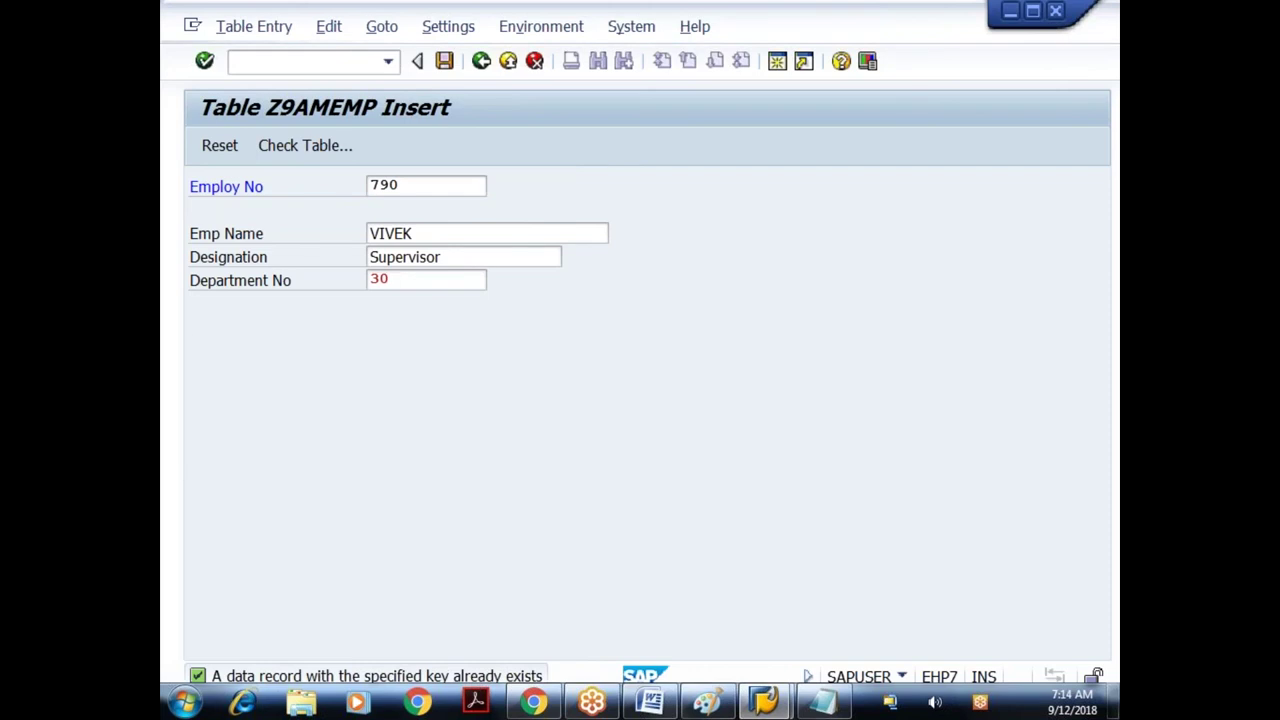
key("F1")
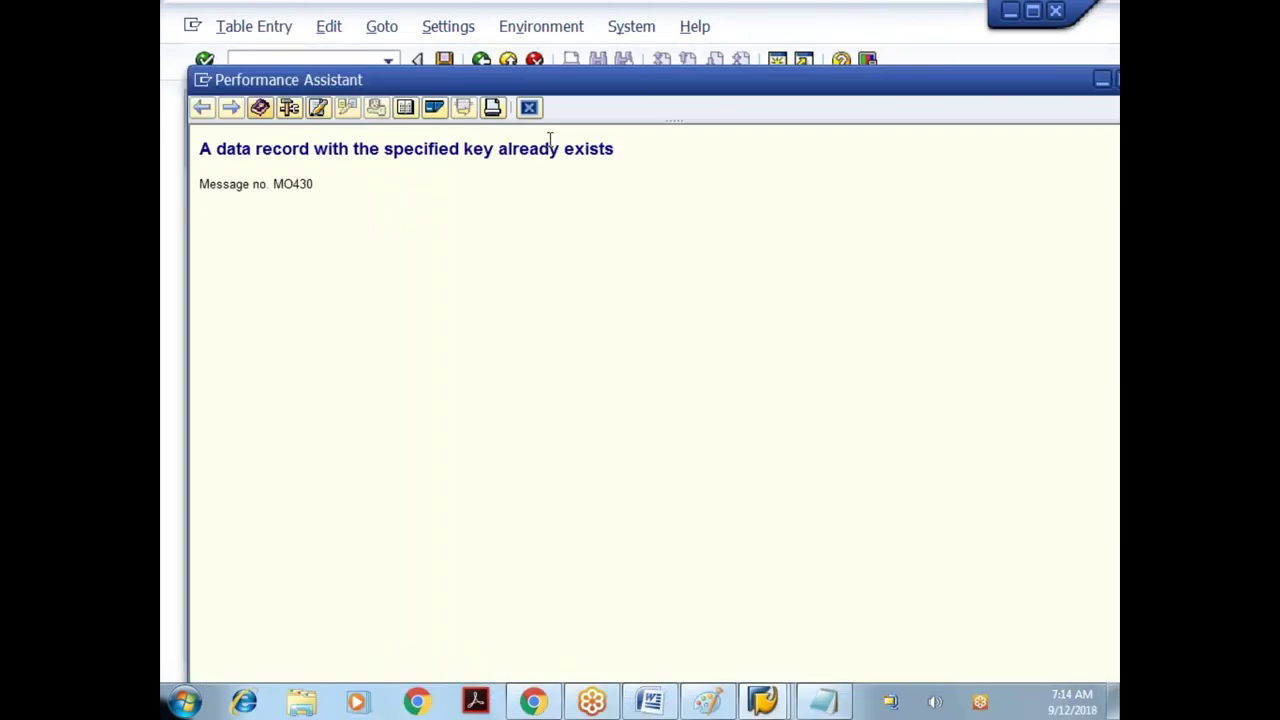
key("Escape")
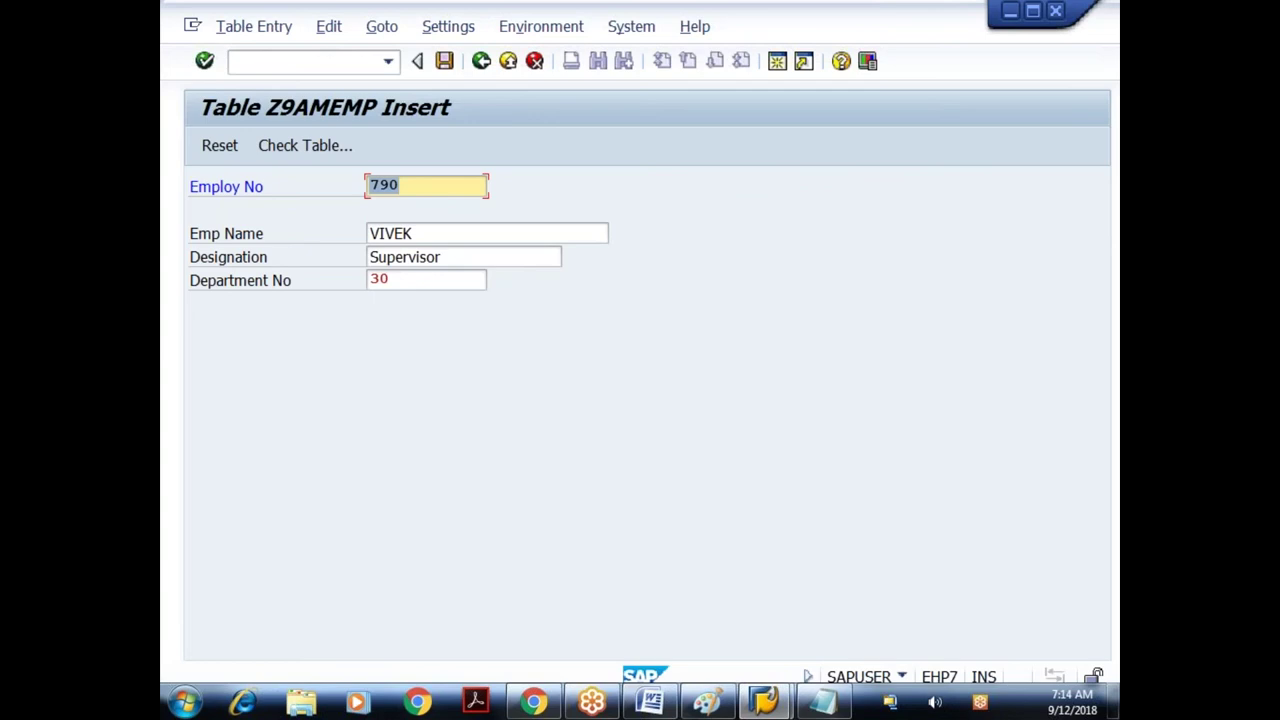
left_click_drag(430, 235, 352, 236)
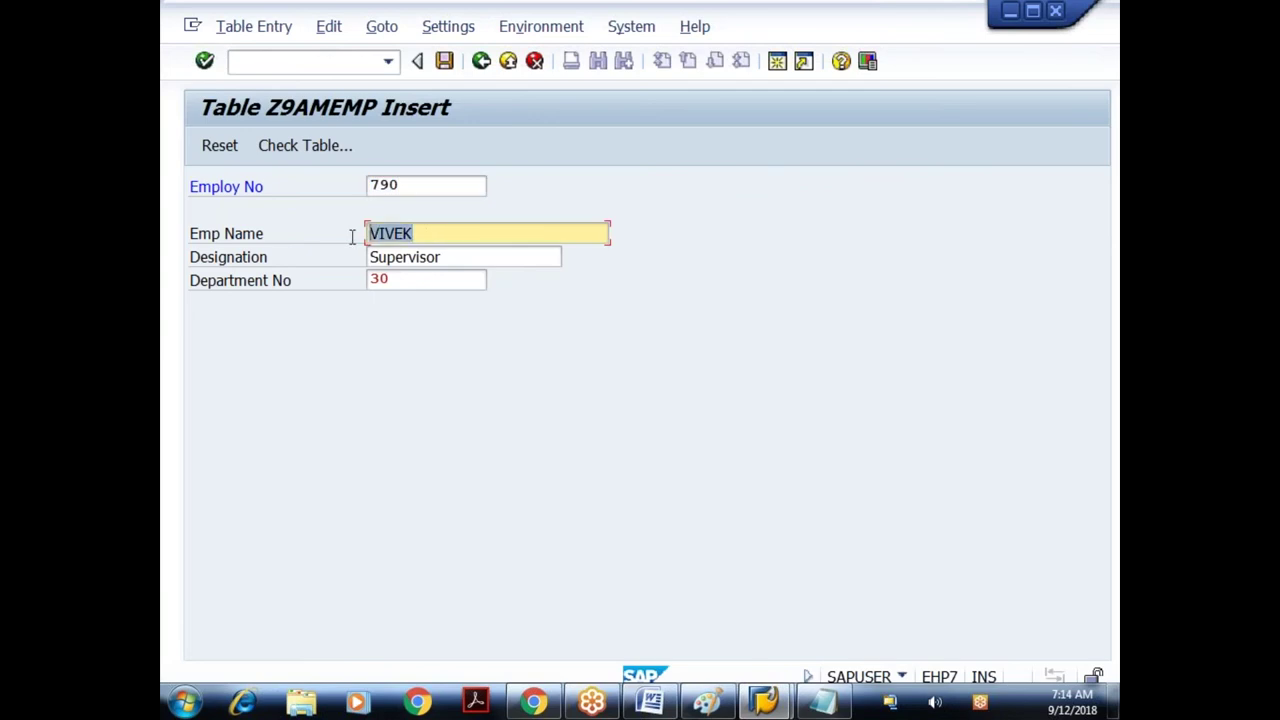
key("End")
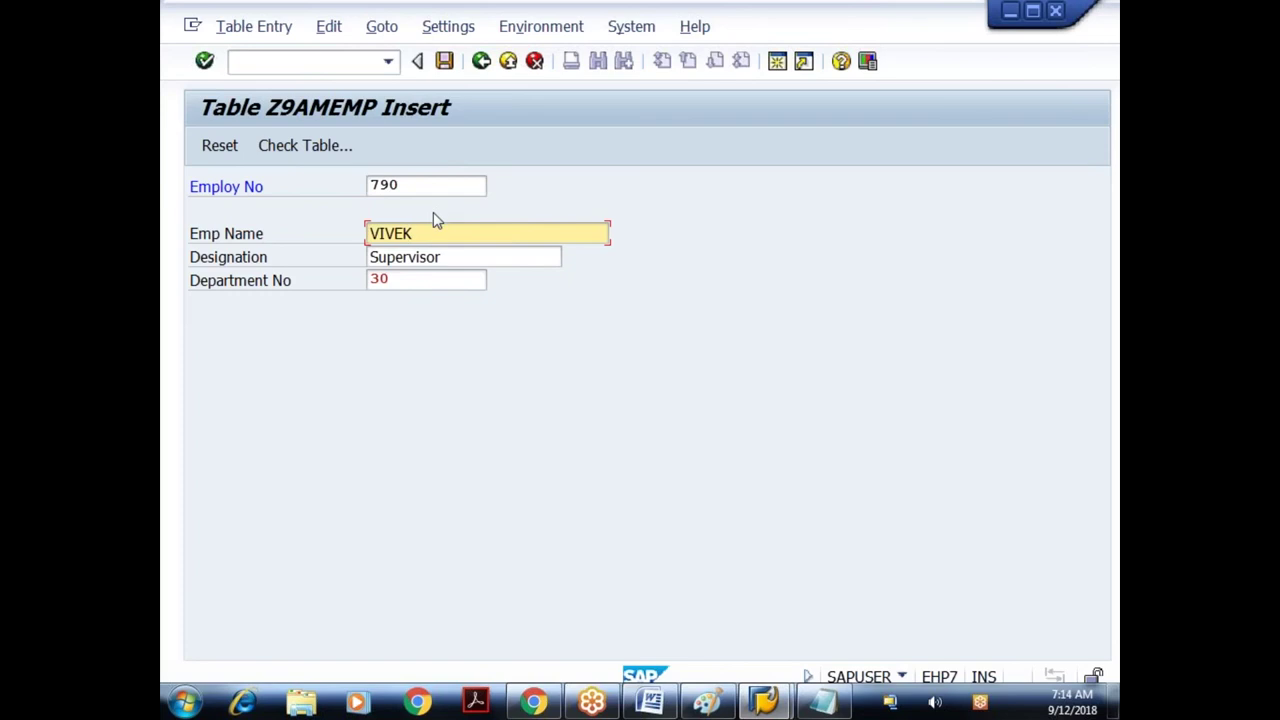
left_click_drag(372, 242, 428, 245)
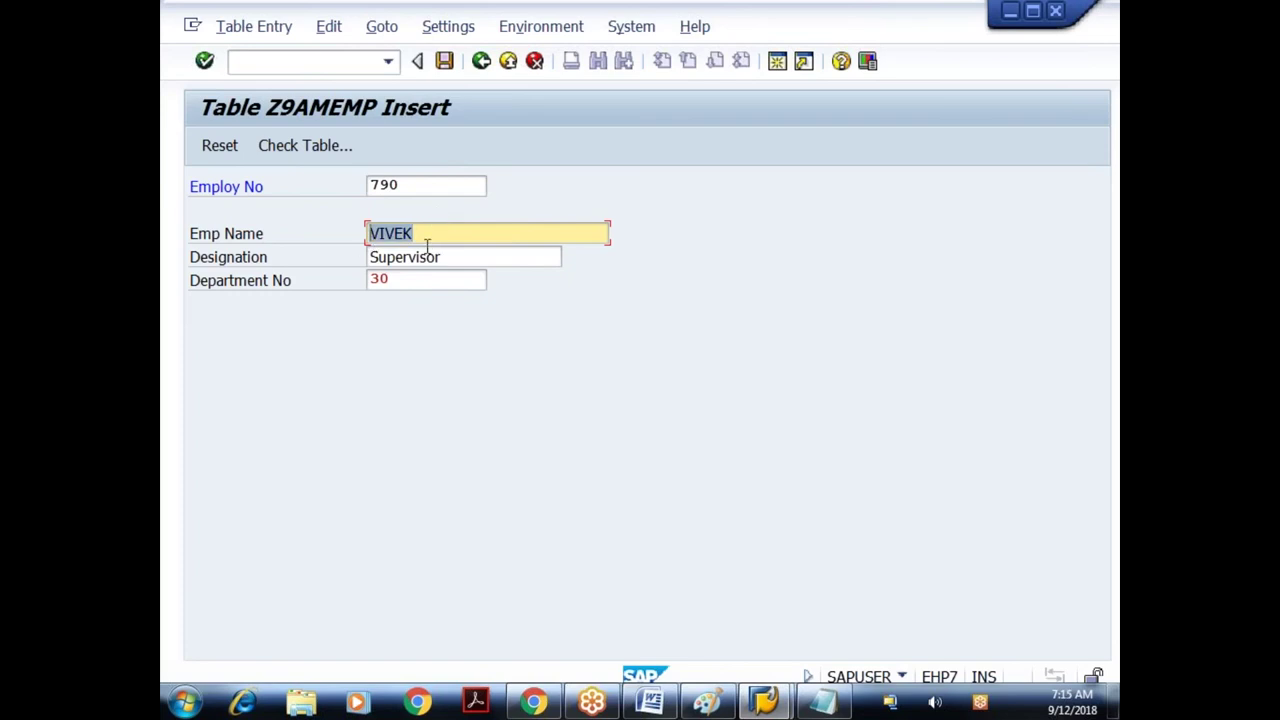
left_click(442, 237)
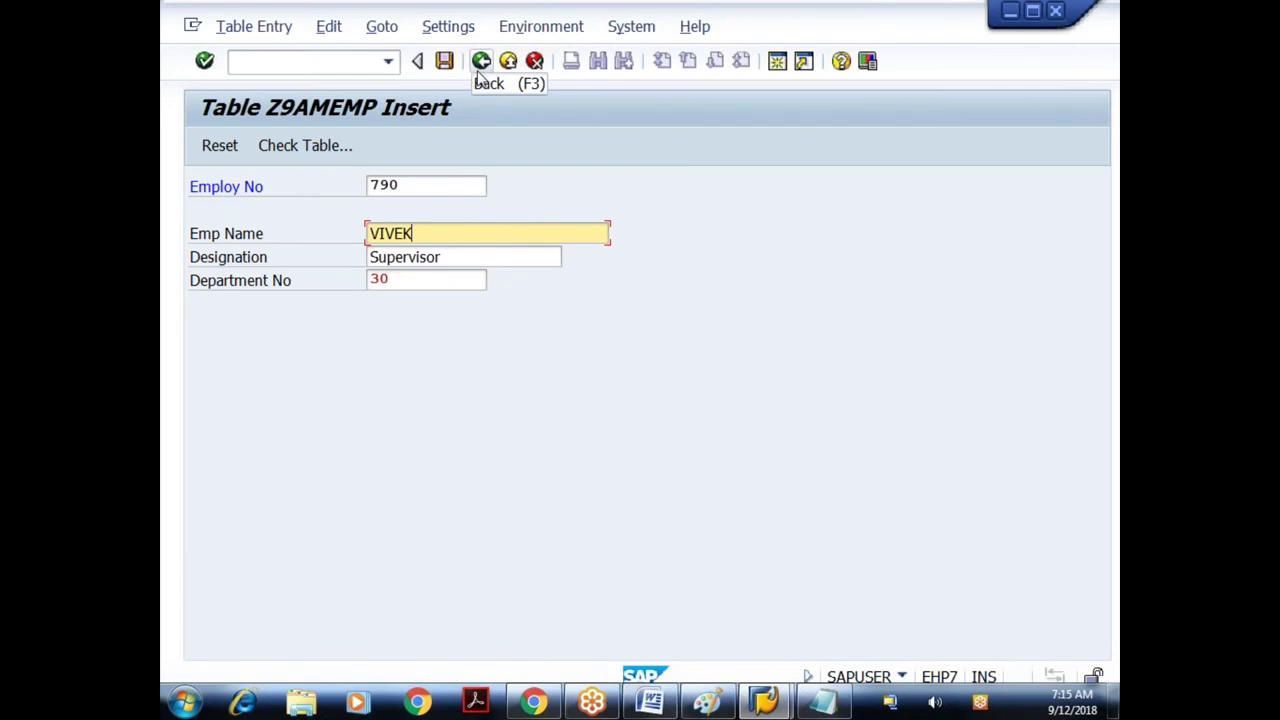
left_click(481, 62)
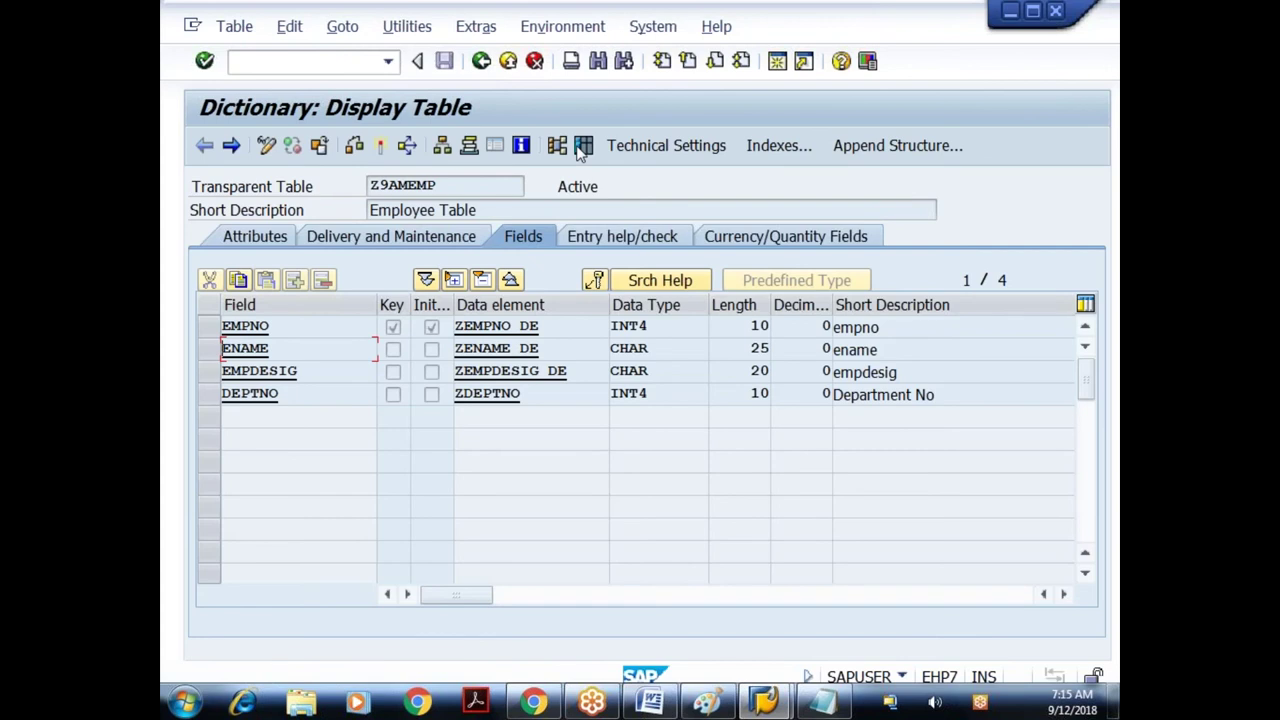
- Display Z9AMEMP's 14 entries, then go back to the dictionary start screen
left_click(582, 146)
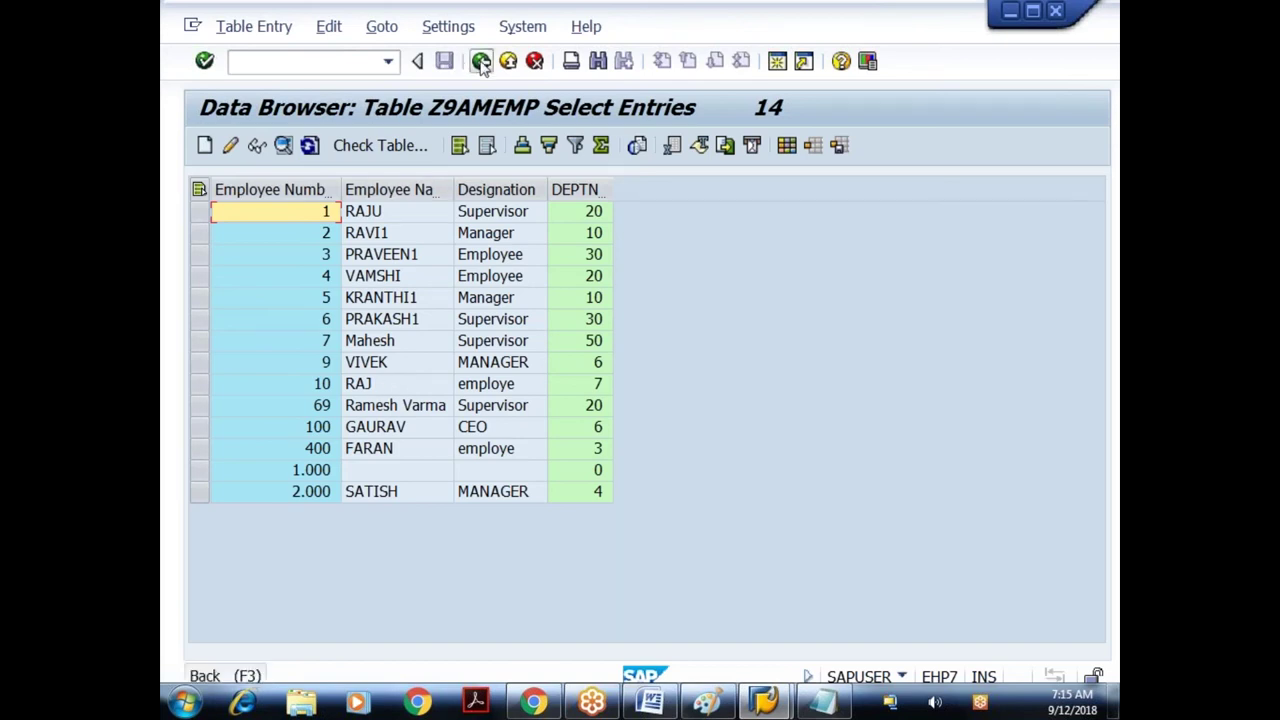
left_click(481, 62)
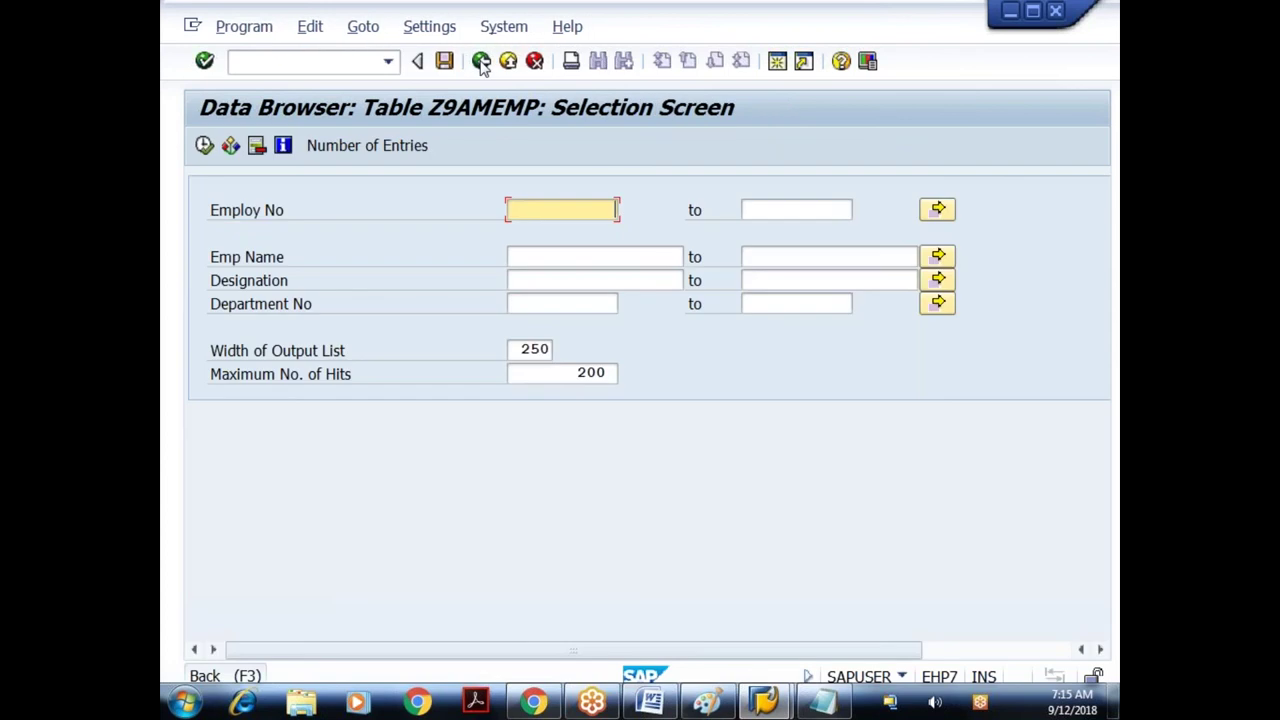
left_click(481, 62)
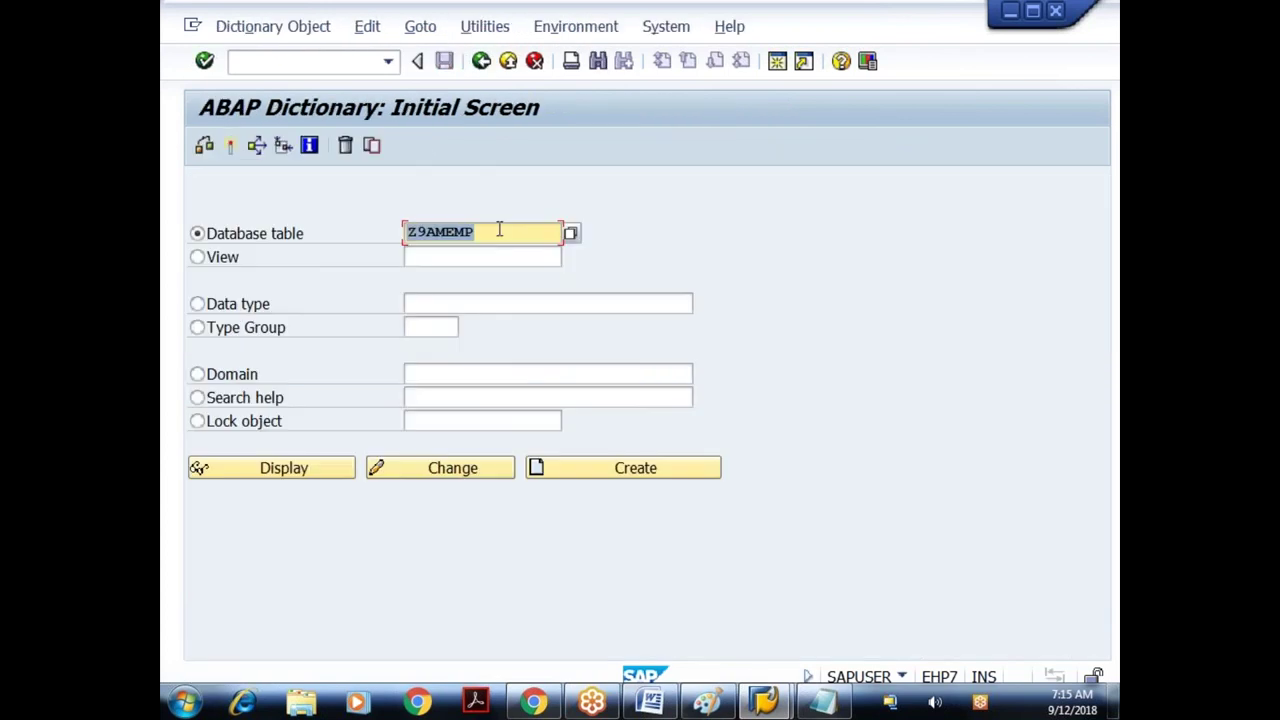
- Open Z9AMEMP in change mode and the Table Maintenance Generator, then exit to SAP Easy Access
left_click(440, 468)
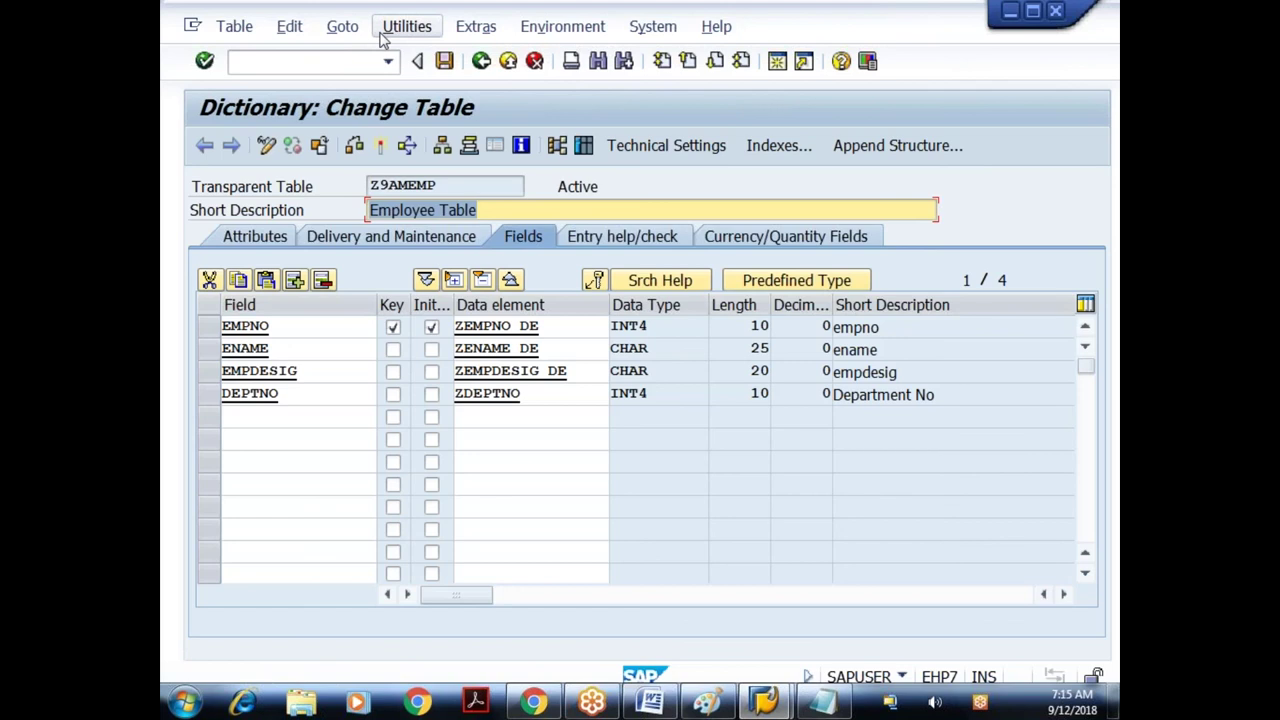
left_click(383, 30)
left_click(419, 305)
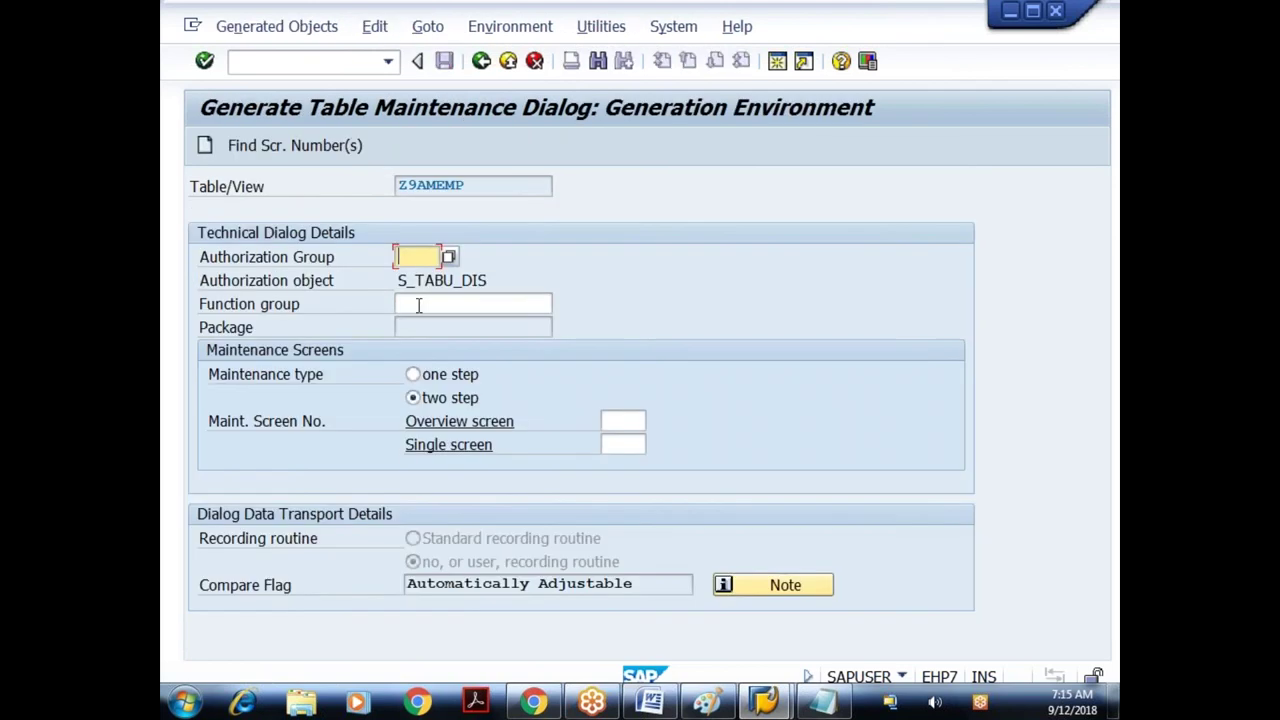
left_click(507, 62)
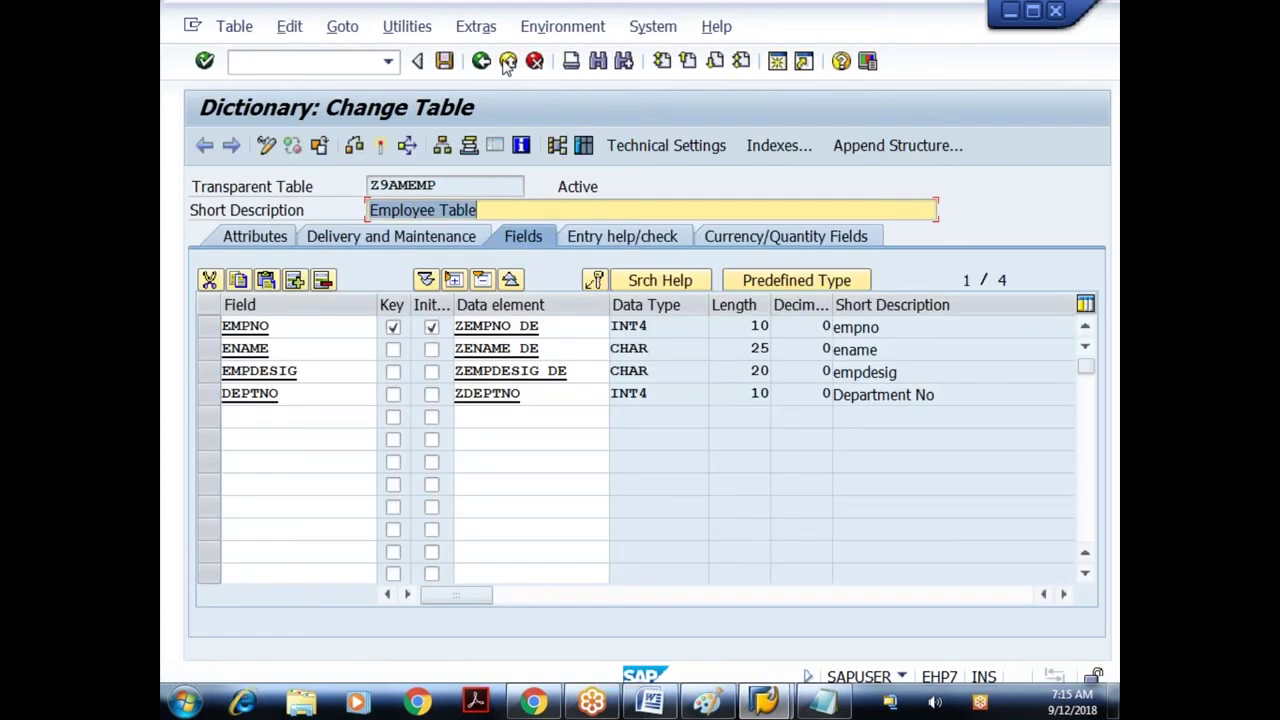
left_click(507, 62)
type("s")
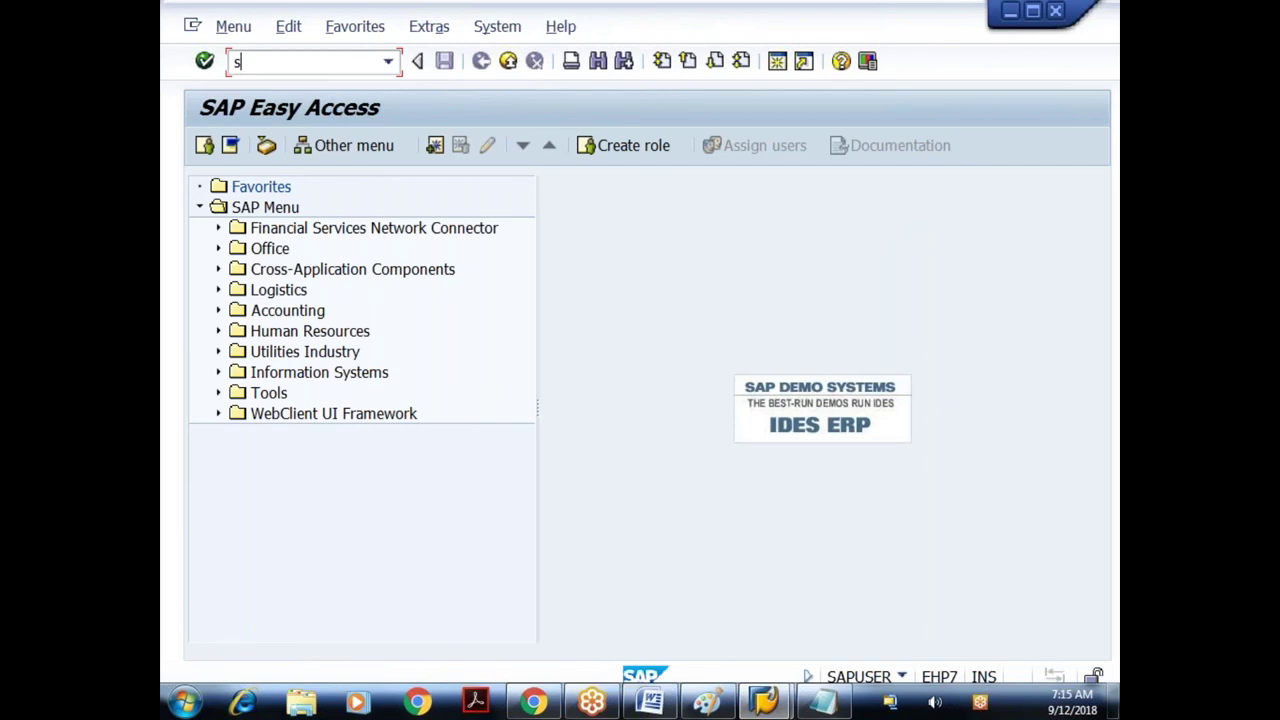
type("e80")
- In SE80, create function group Z645FGROUP1 as a local object and activate it
key("Return")
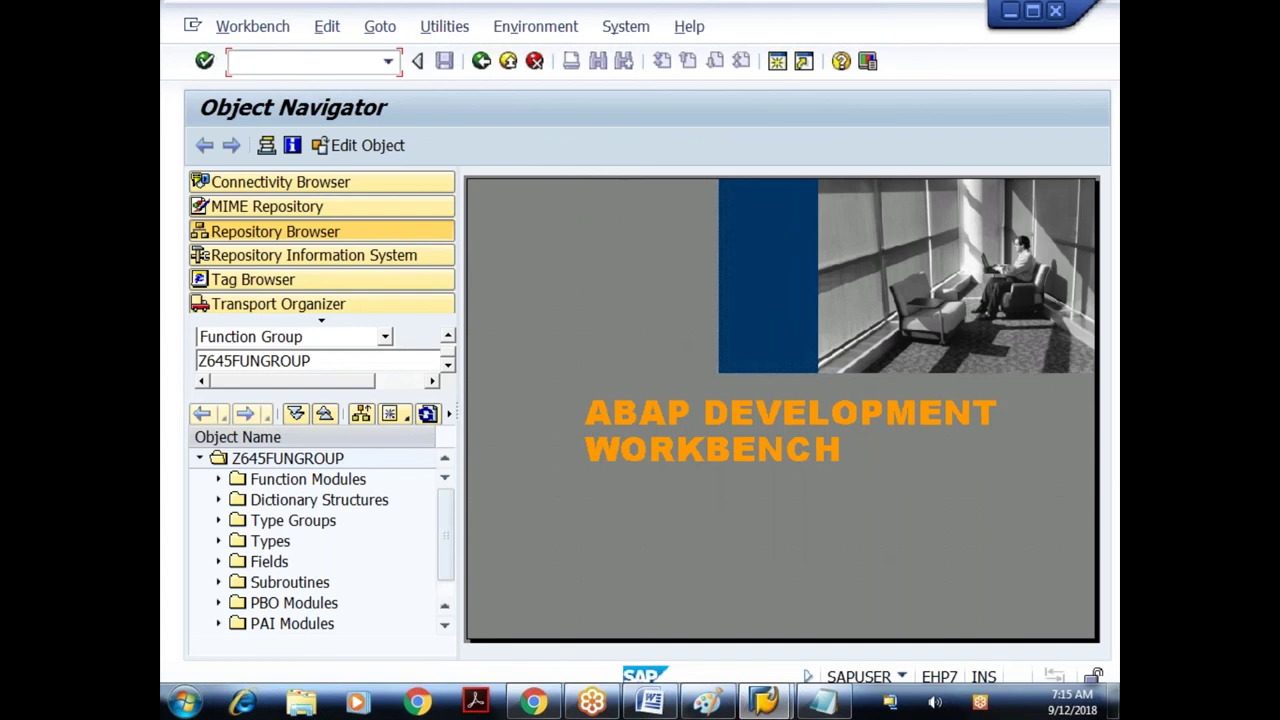
key("Tab")
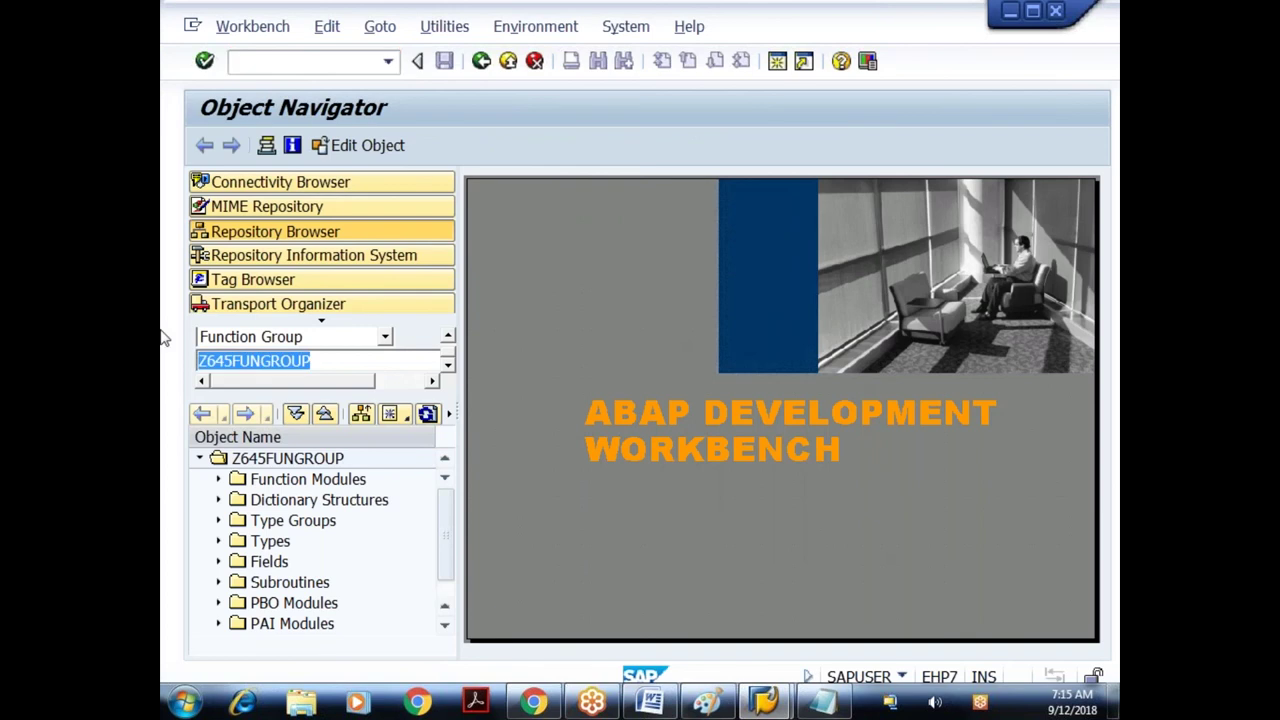
type("z645fgroup")
key("Return")
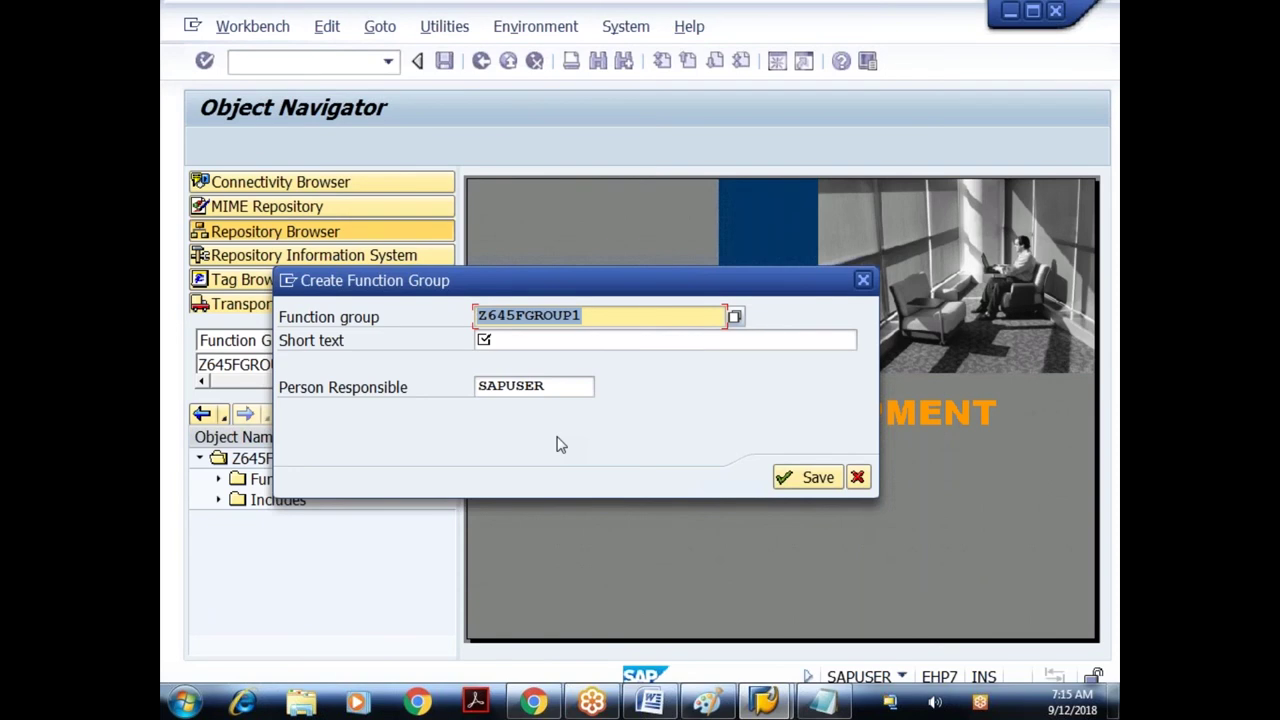
key("Return")
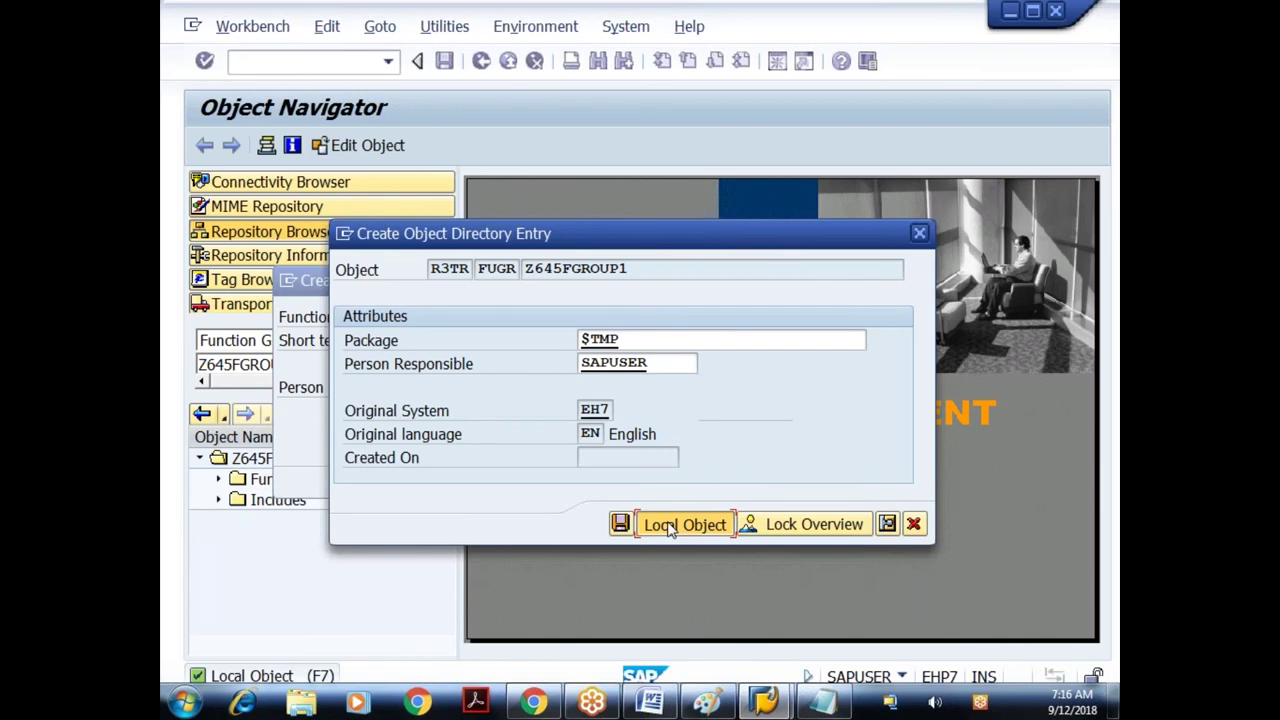
left_click(669, 530)
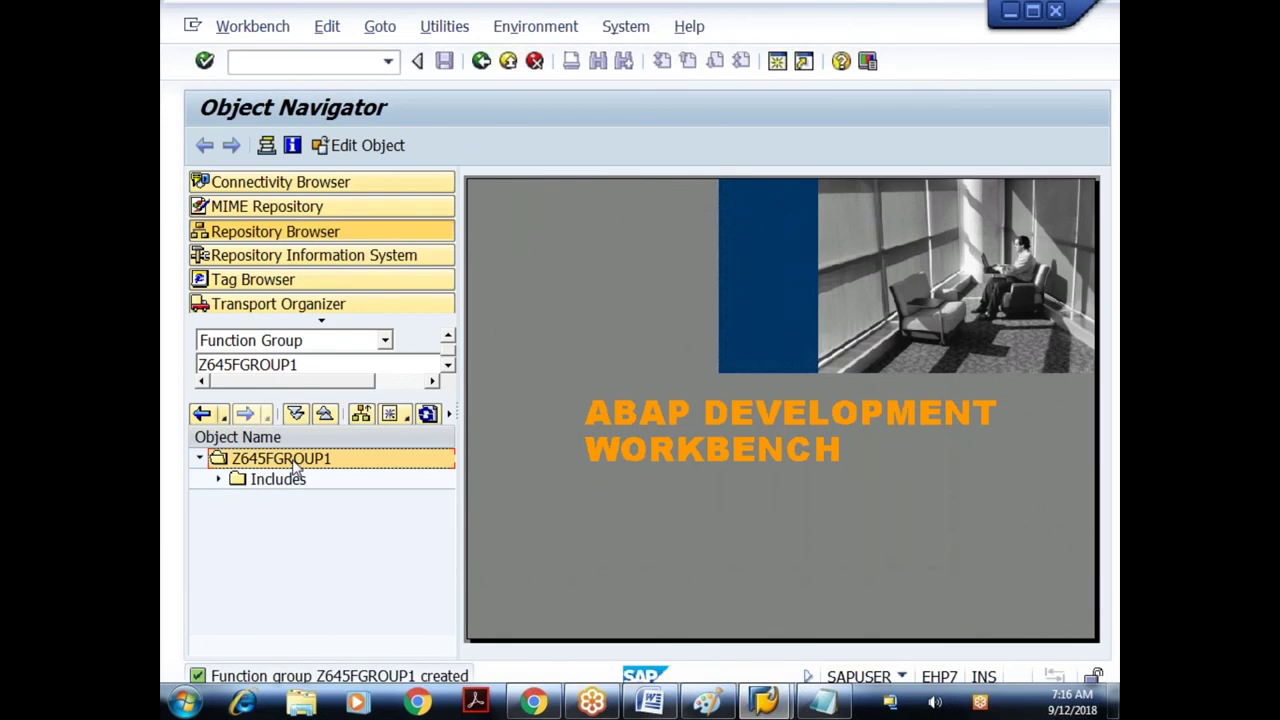
key("ctrl+F3")
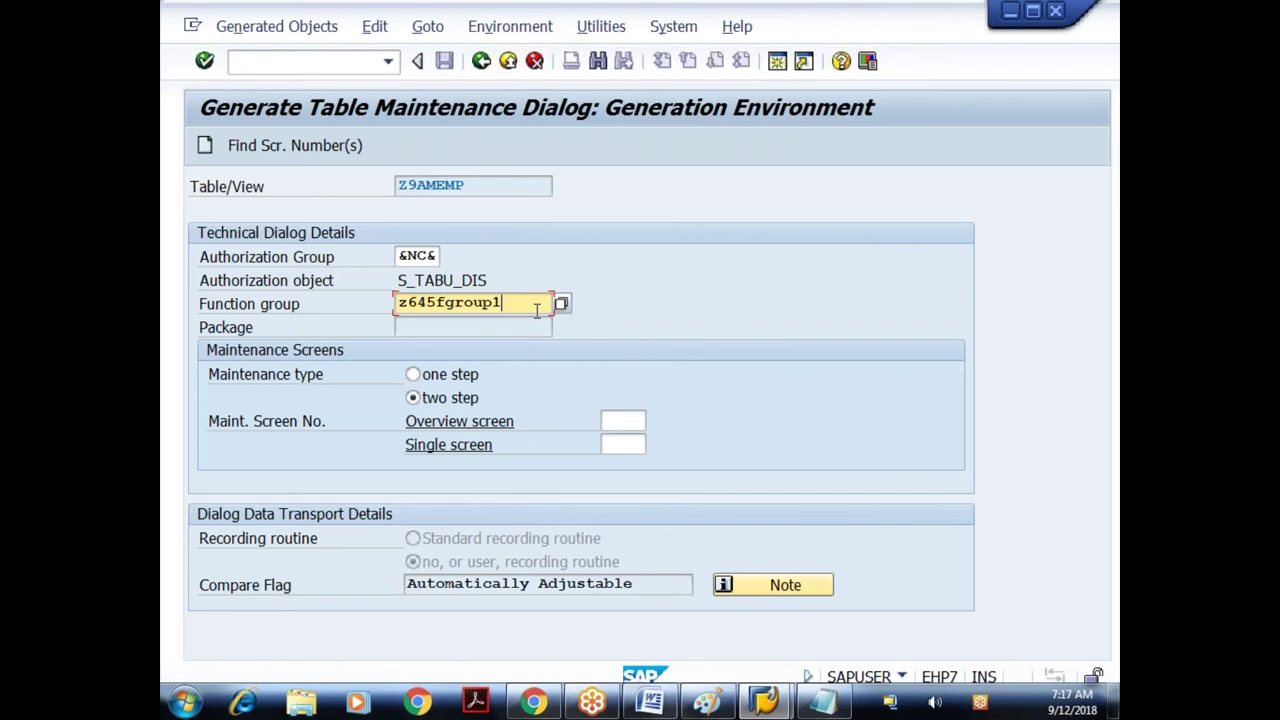
- Generate the two-step dialog with &NC&, Z645FGROUP1 and screens 1 and 2, then go back
key("Return")
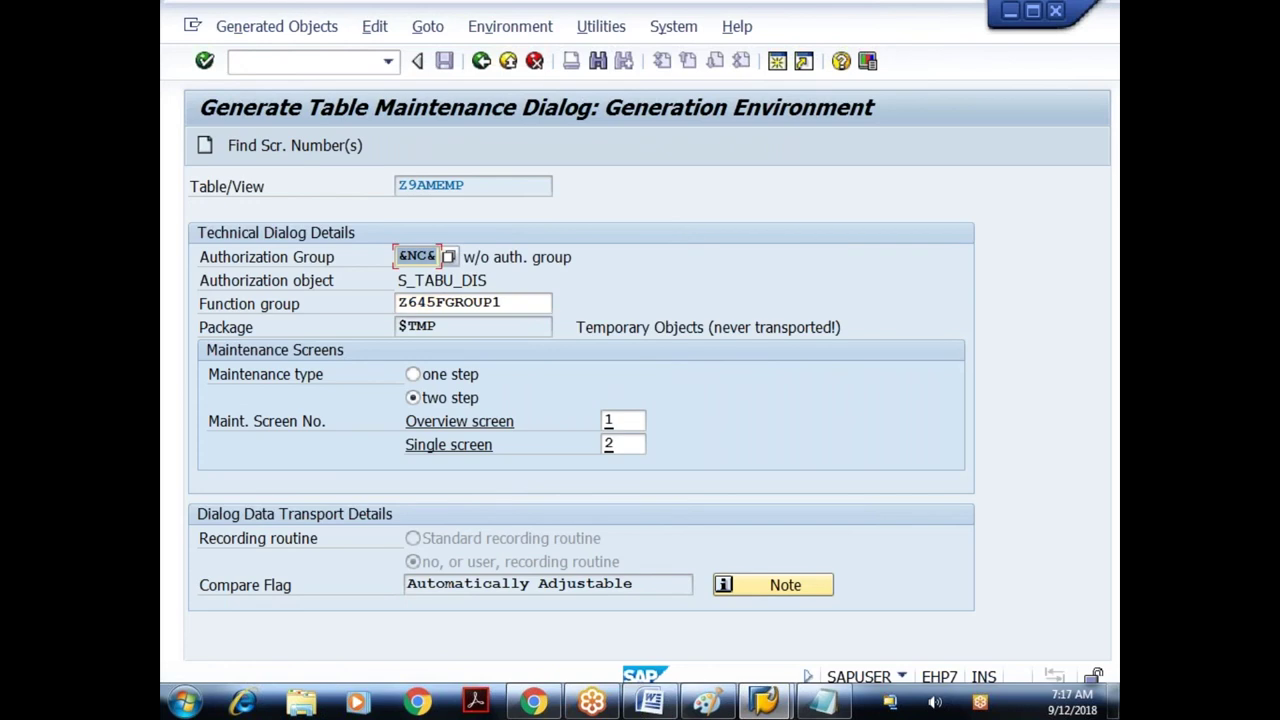
key("F6")
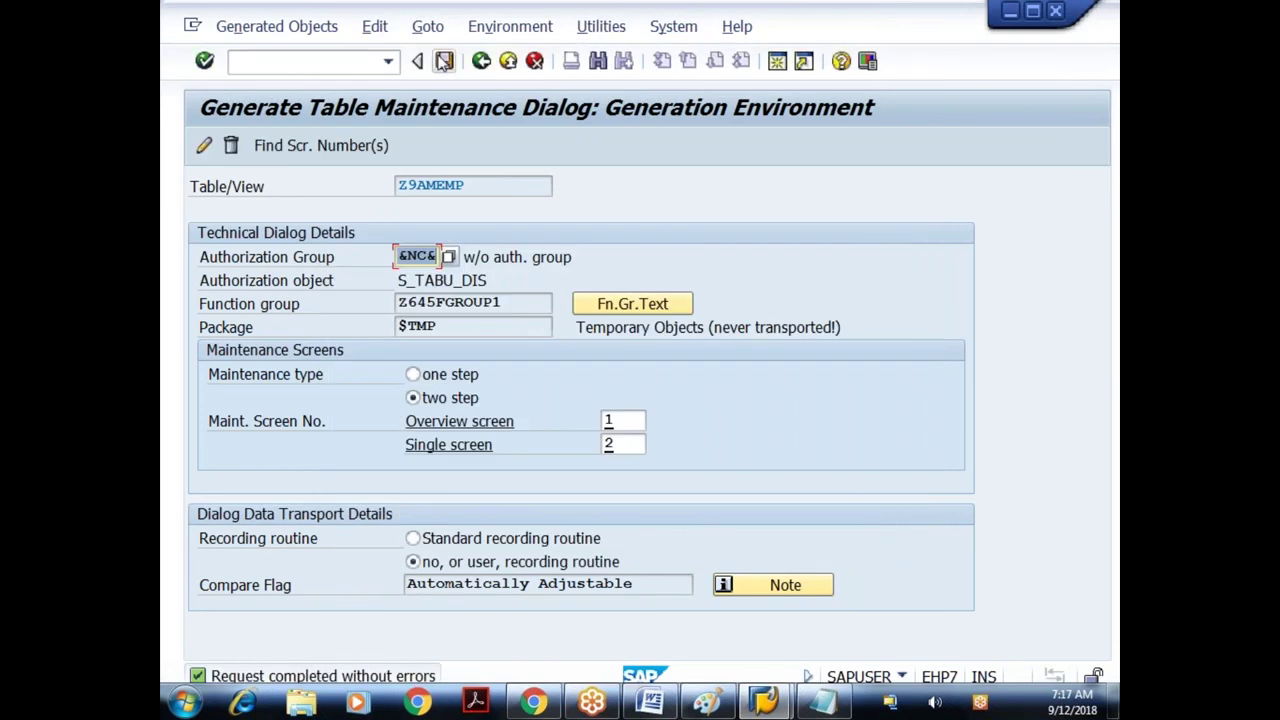
left_click(480, 62)
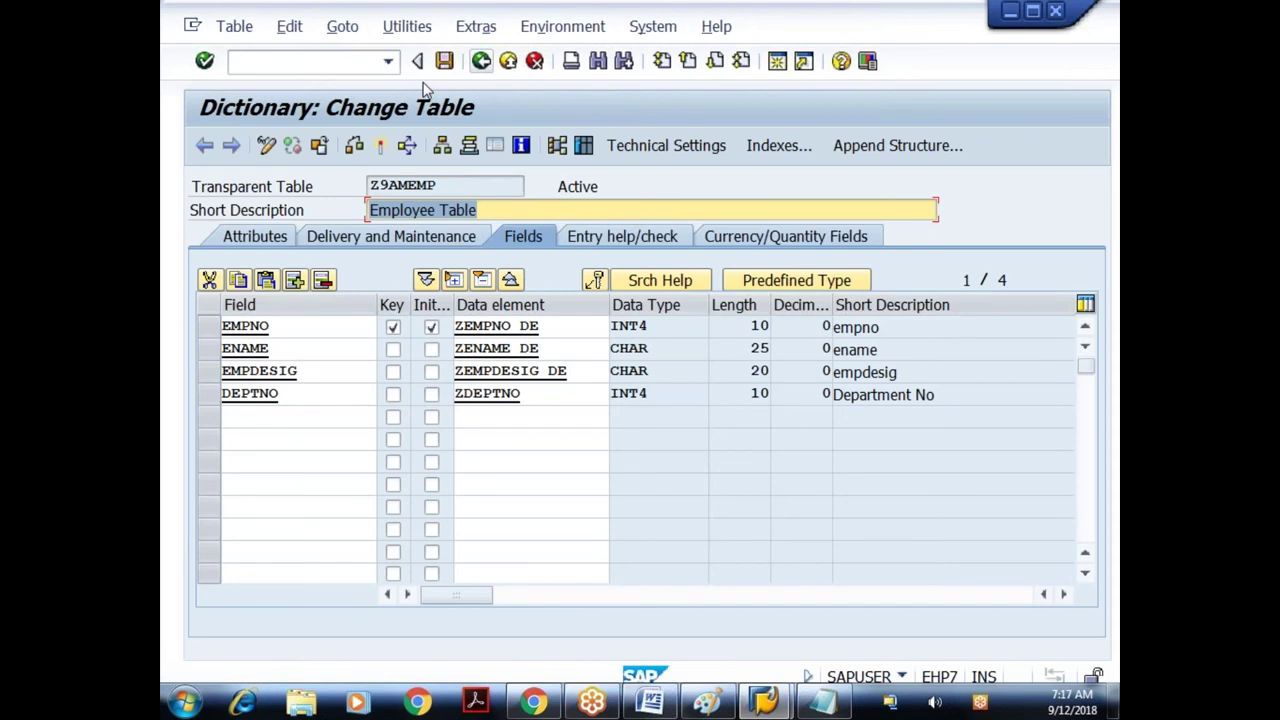
left_click(481, 64)
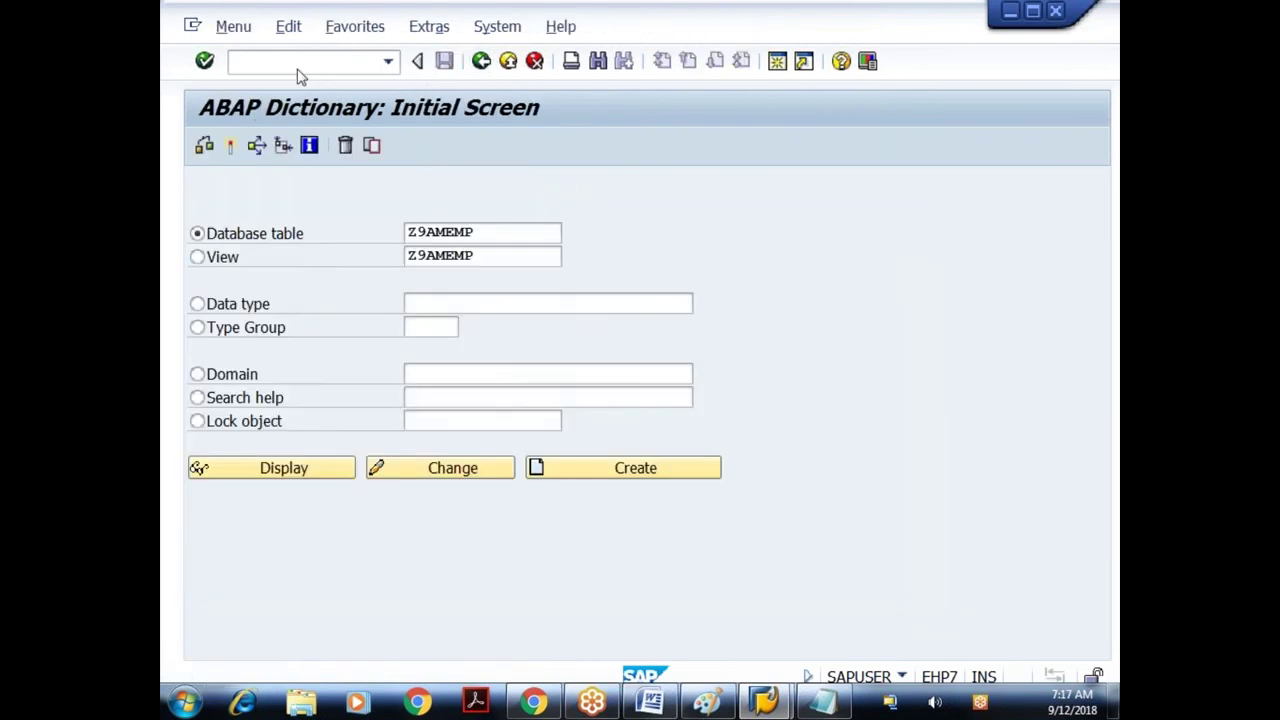
- Run SM30 on Z9AMEMP, open it for maintenance, and accept the cross-client warning
key("F3")
type("sm30")
key("Return")
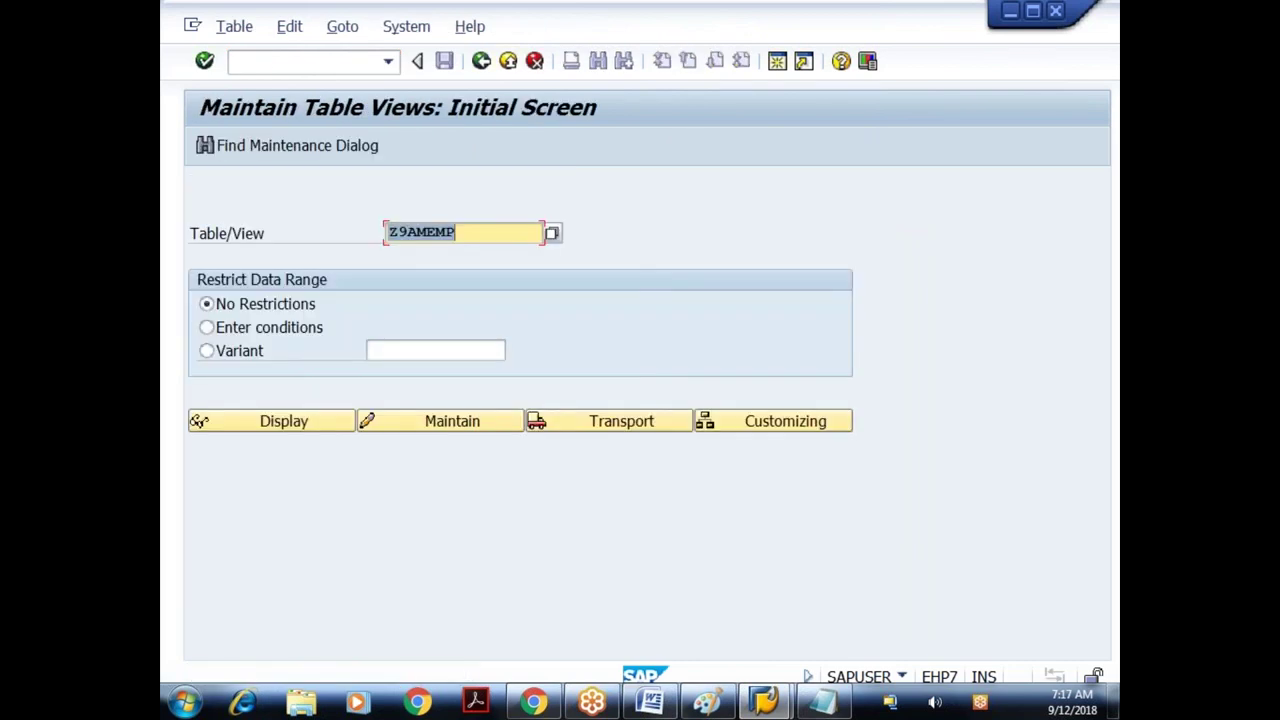
key("F6")
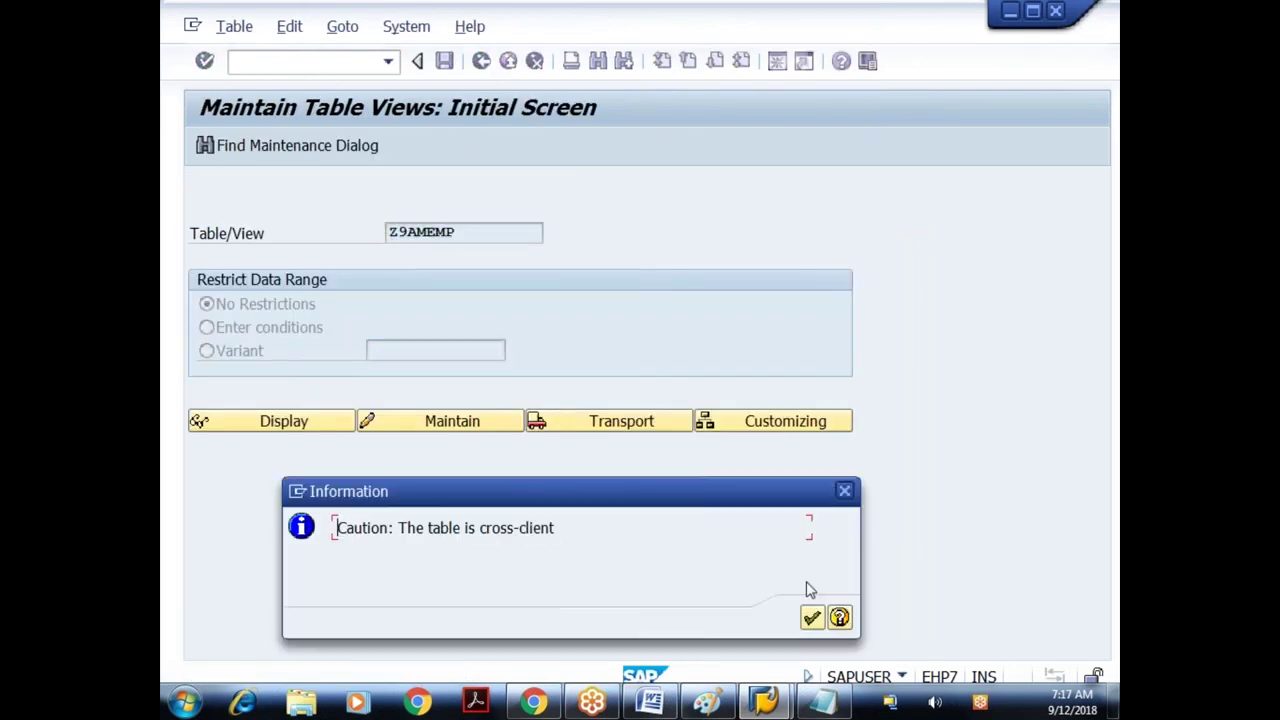
key("Return")
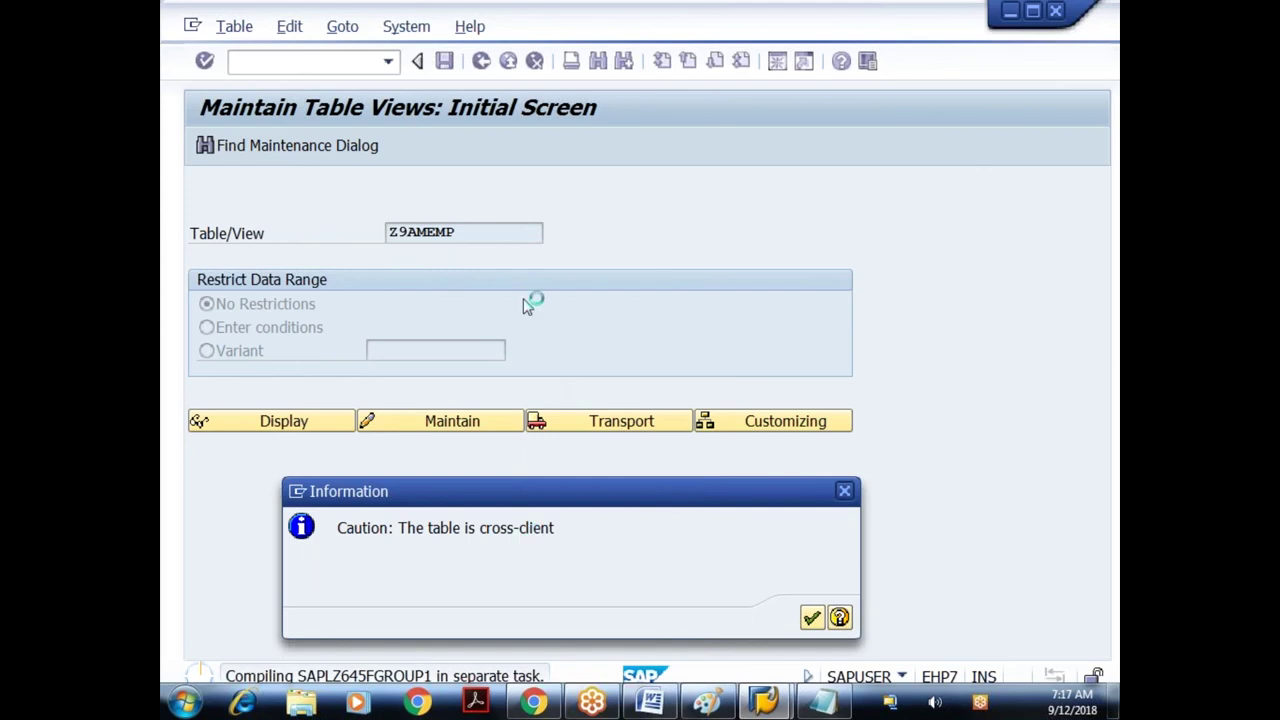
left_click(811, 617)
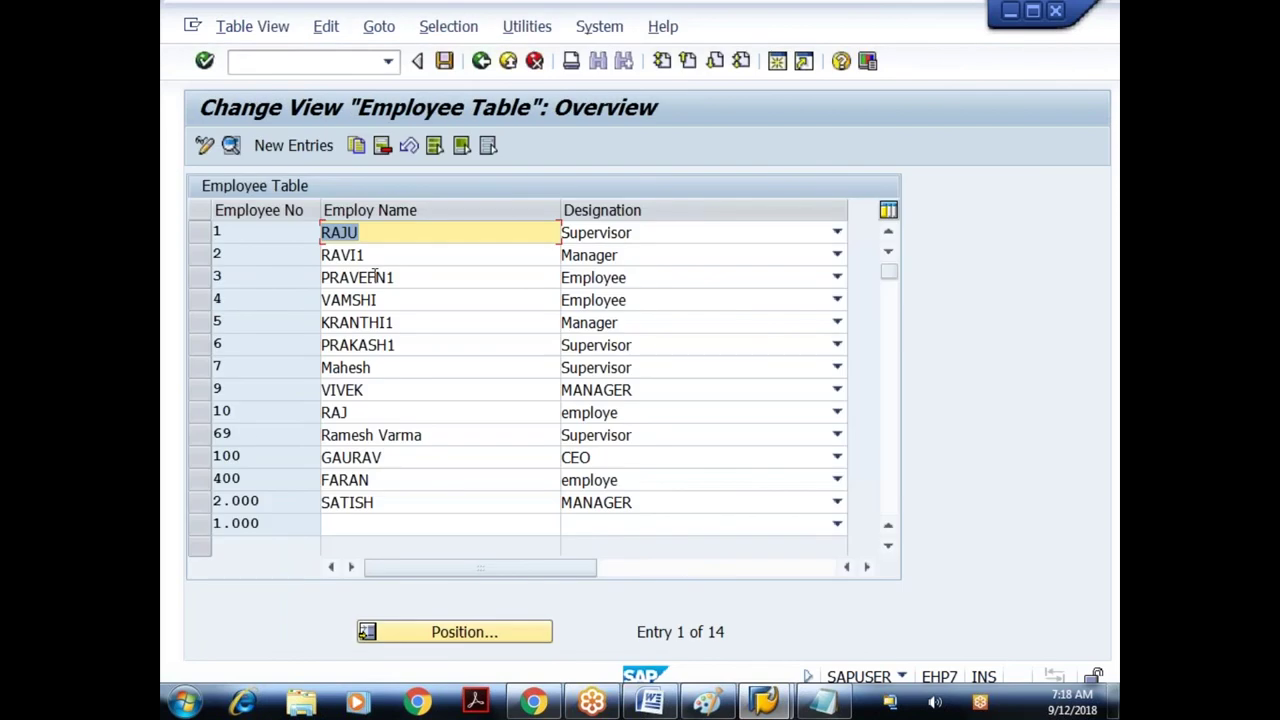
- Set row 9's designation to Supervisor and confirm the change
left_click(382, 393)
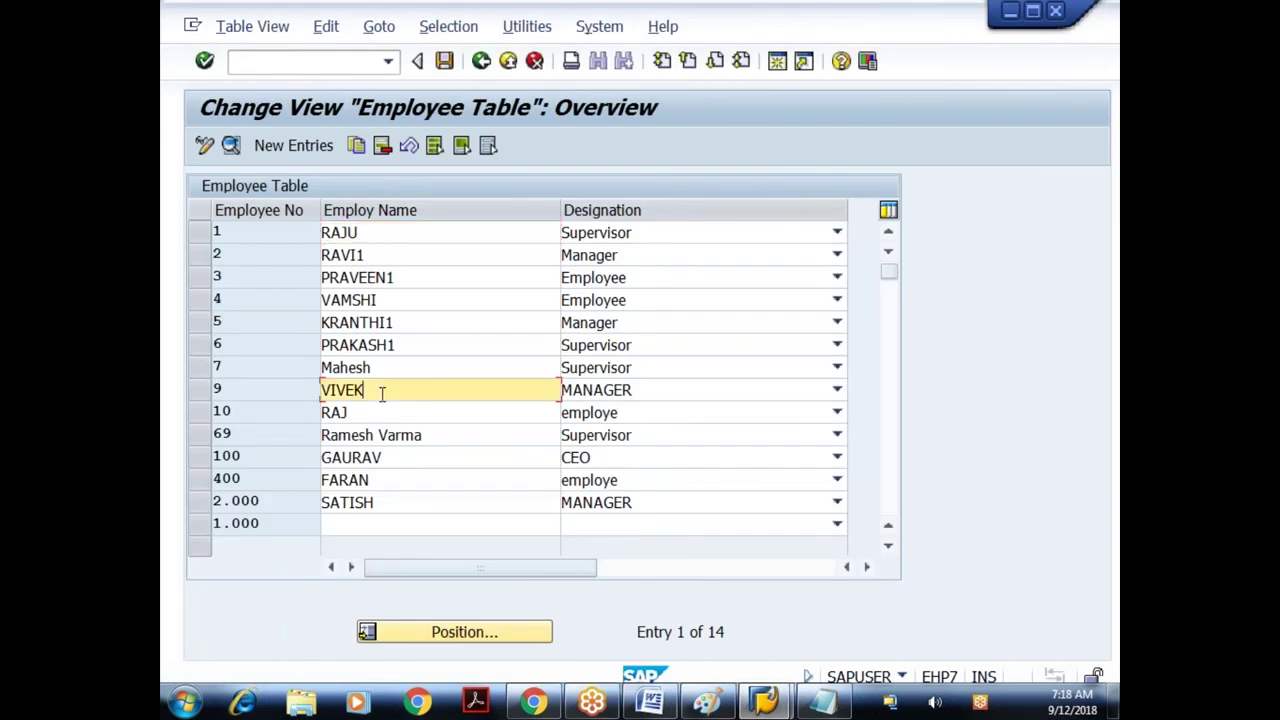
left_click(287, 150)
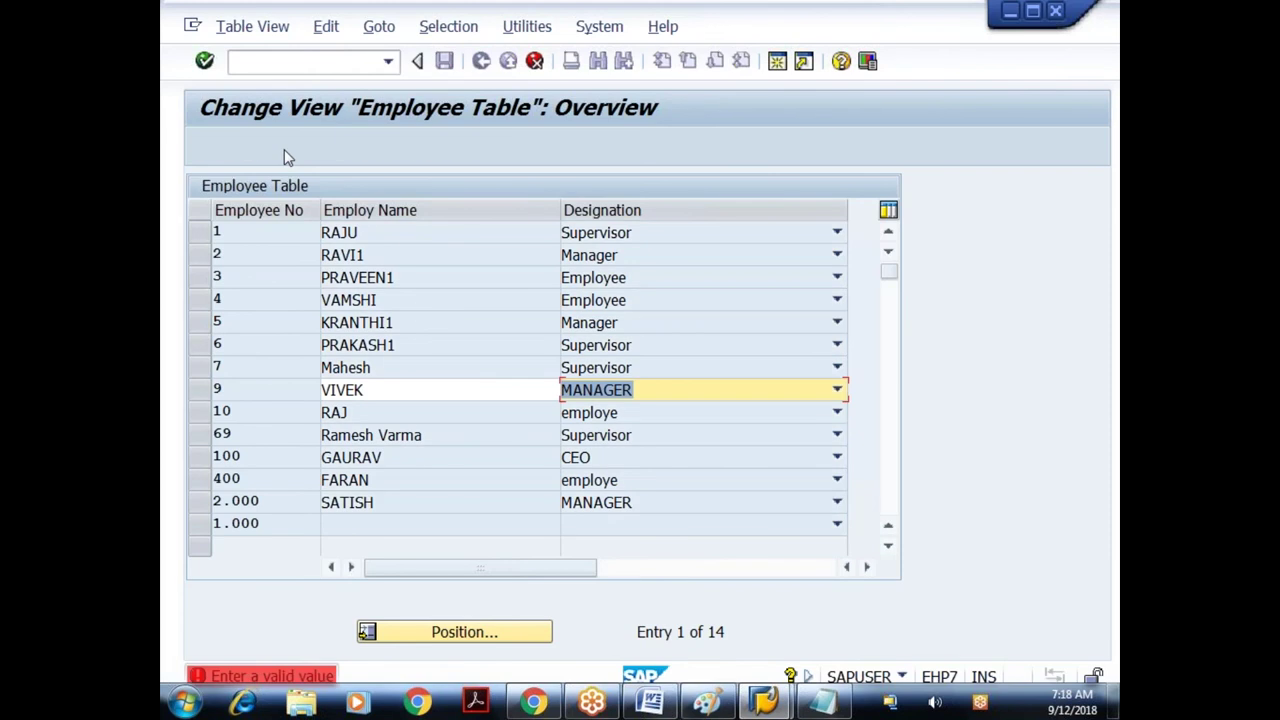
left_click(836, 391)
left_click(630, 428)
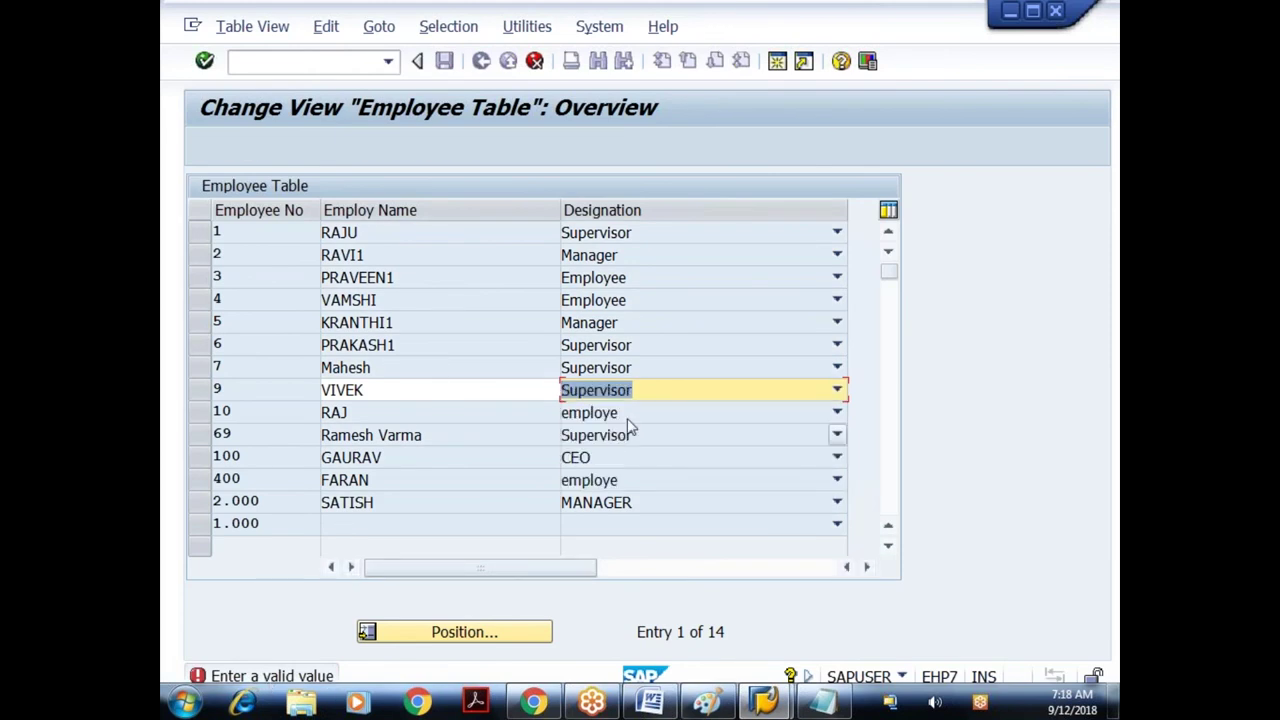
left_click(430, 113)
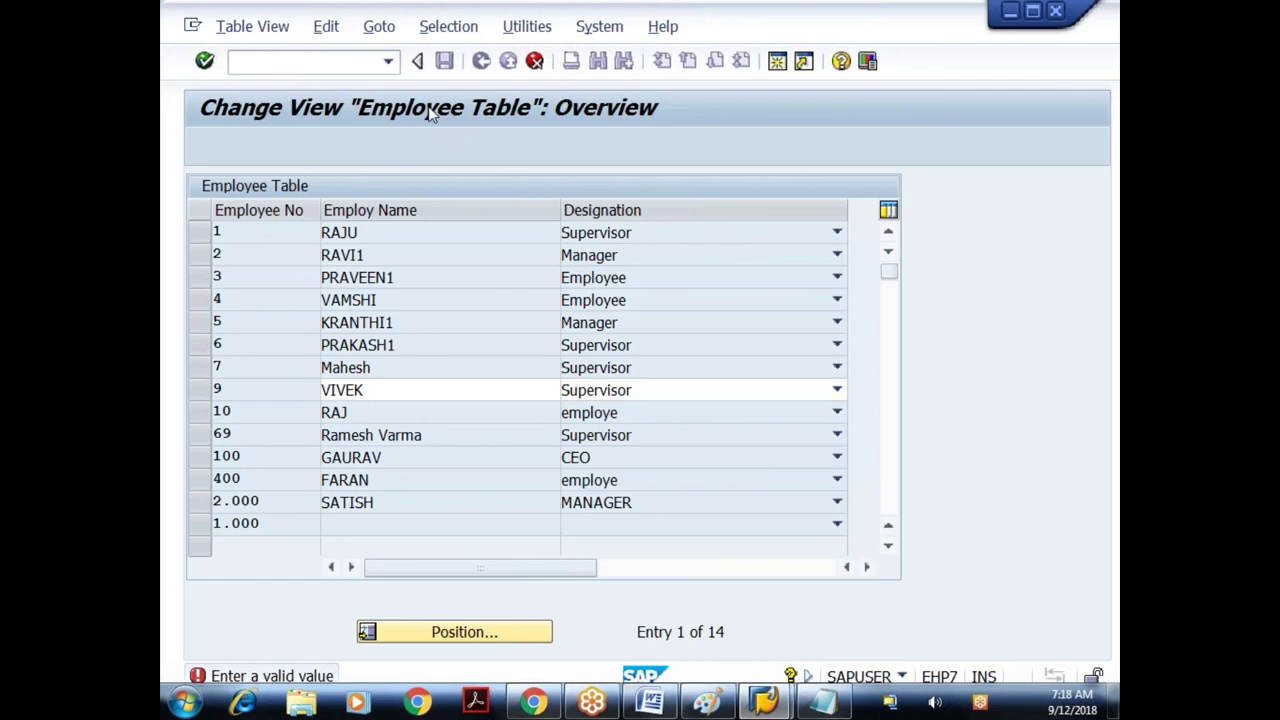
- Change row 10 to Employee, row 100 to Supervisor and row 400 to Manager
left_click(840, 415)
left_click(640, 431)
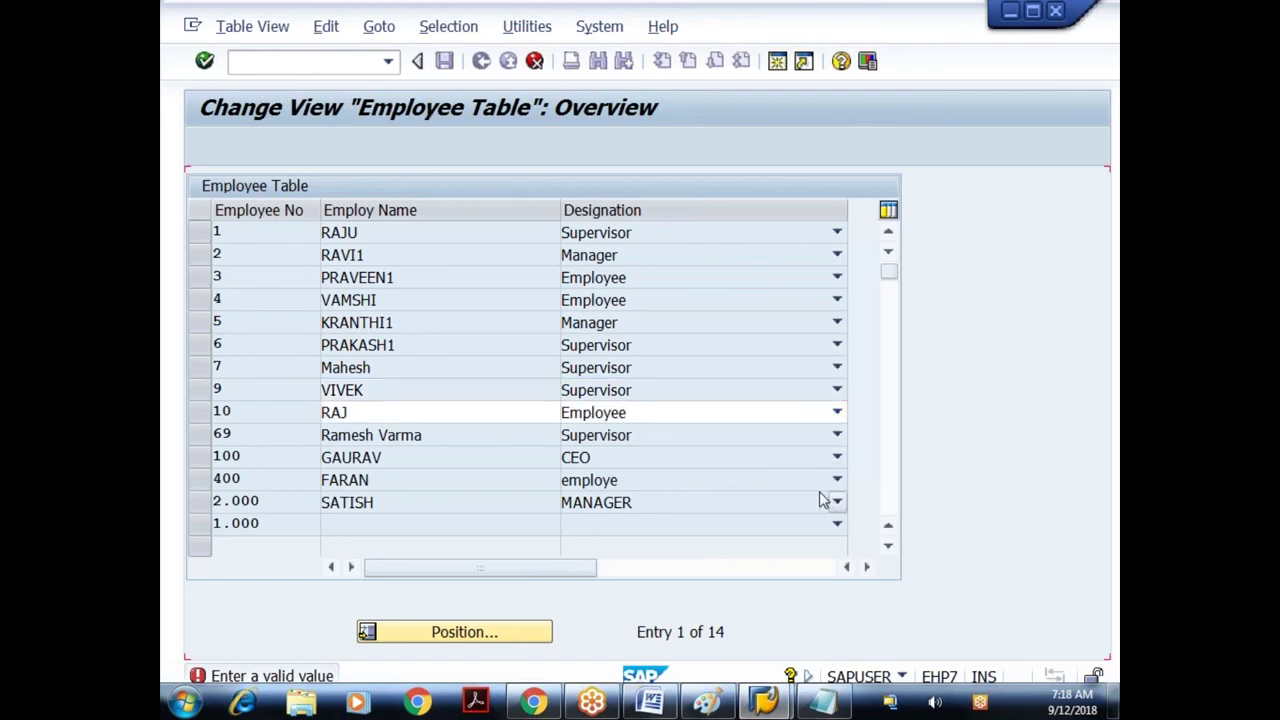
key("Return")
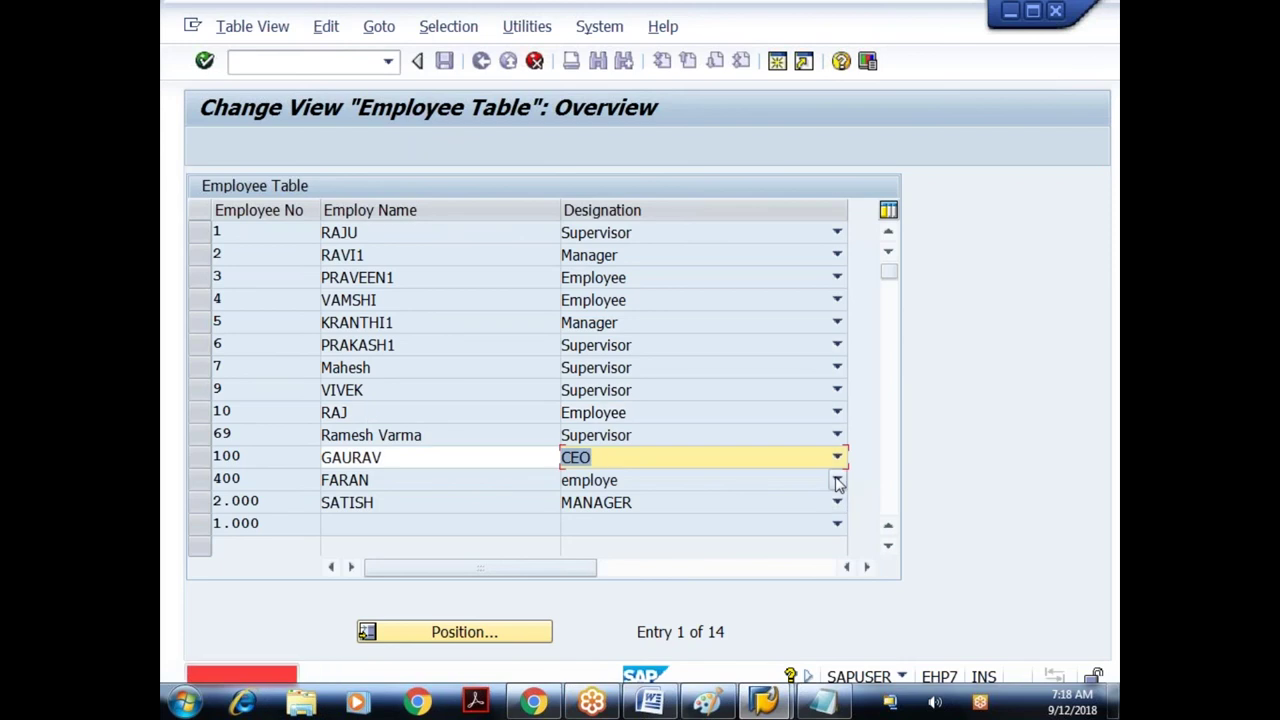
left_click(838, 457)
left_click(724, 500)
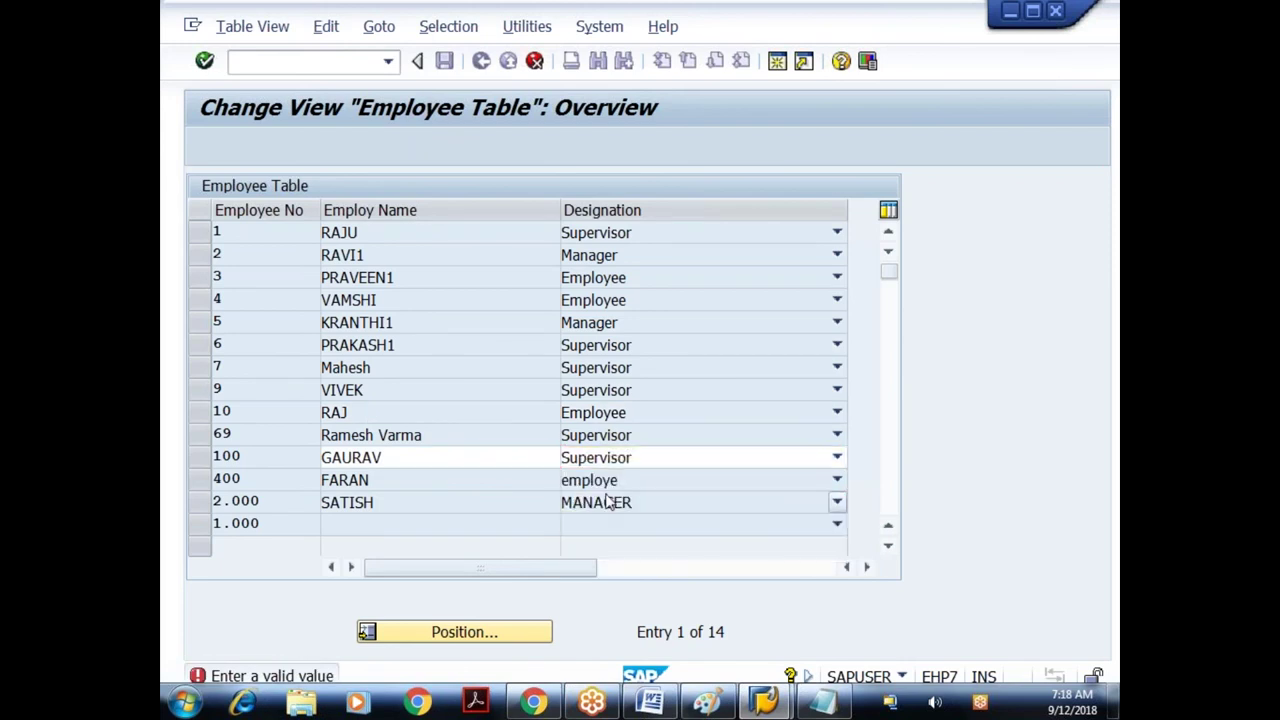
left_click(838, 482)
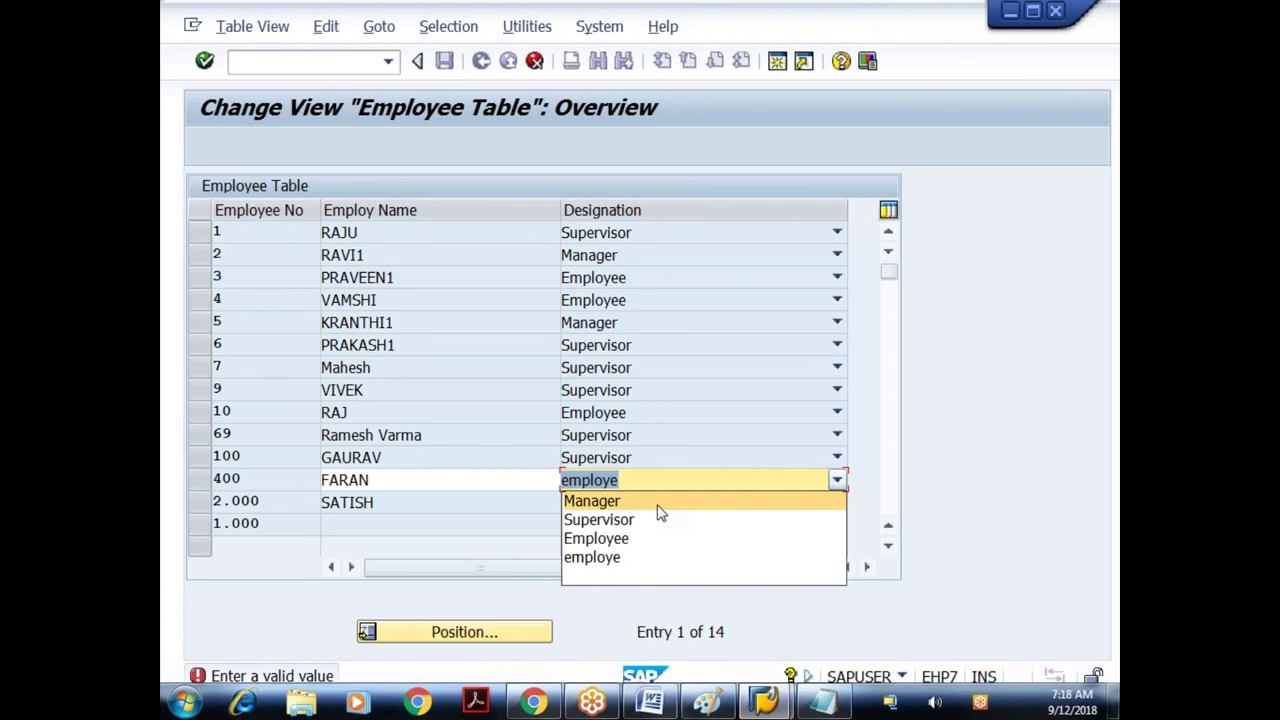
left_click(659, 505)
left_click(712, 503)
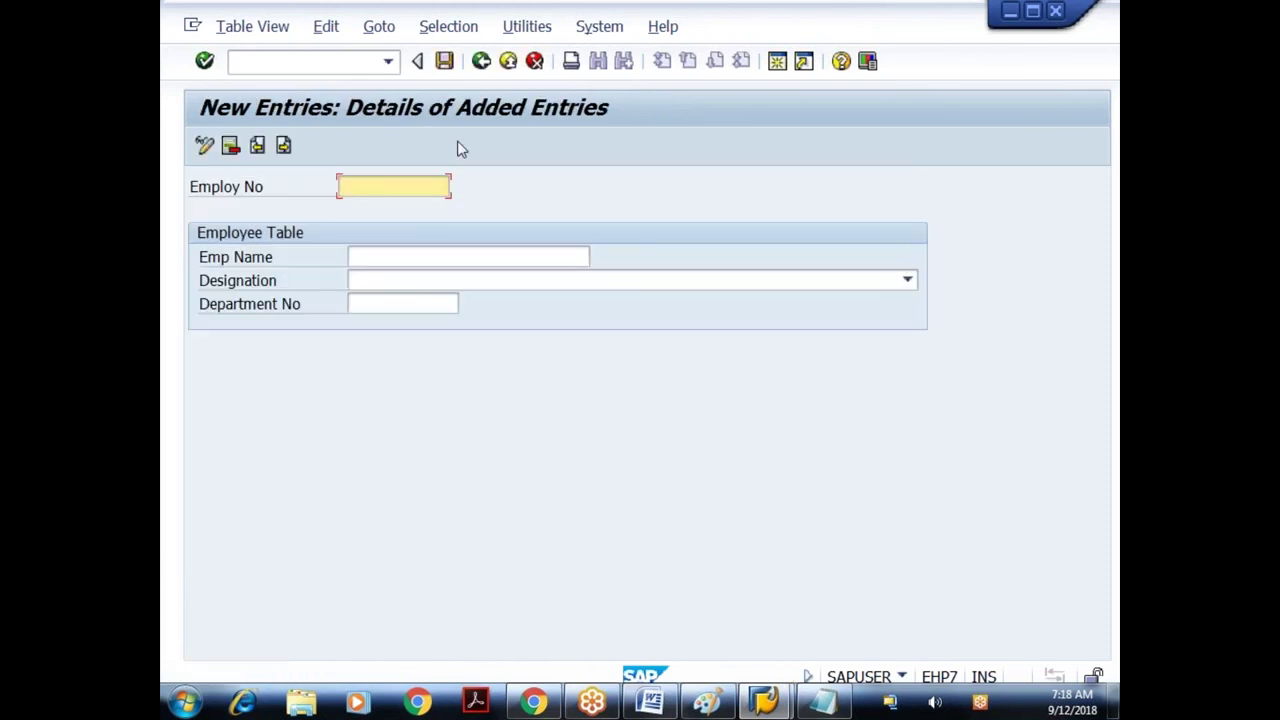
- Enter employee 743 with a name, designation Supervisor and department 30, then save
type("743")
key("Tab")
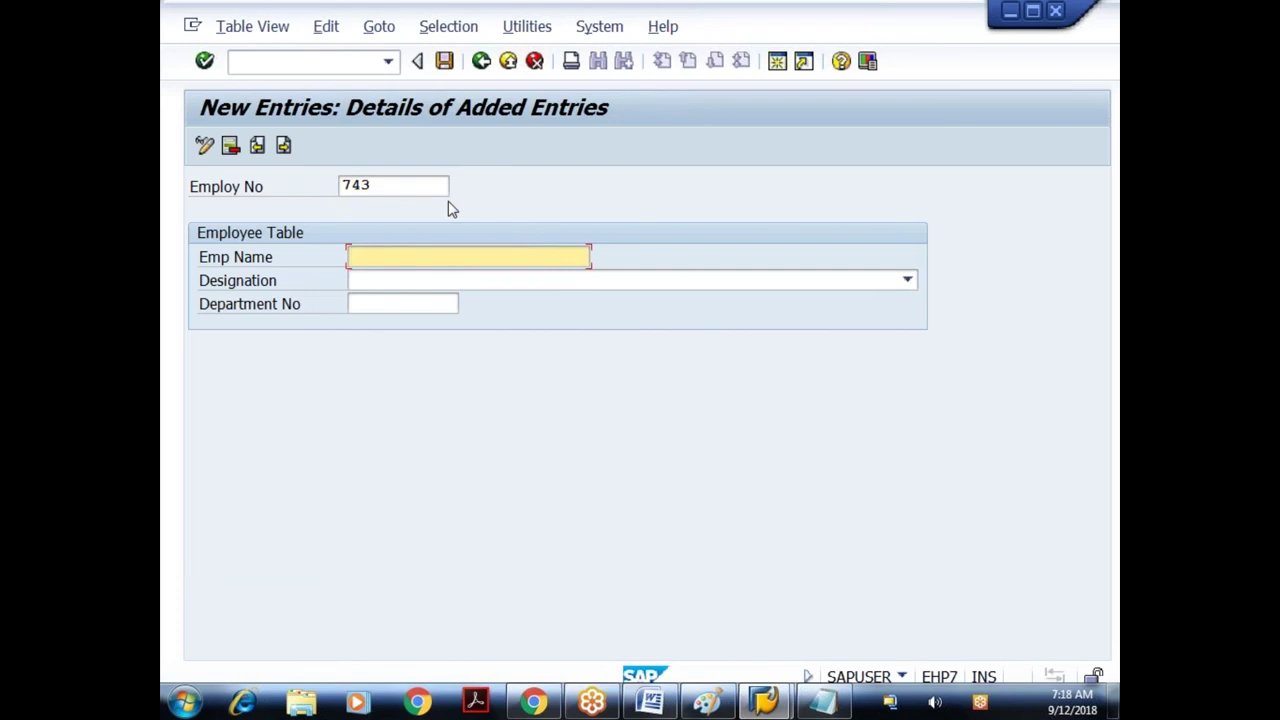
type("VIVEK")
key("Tab")
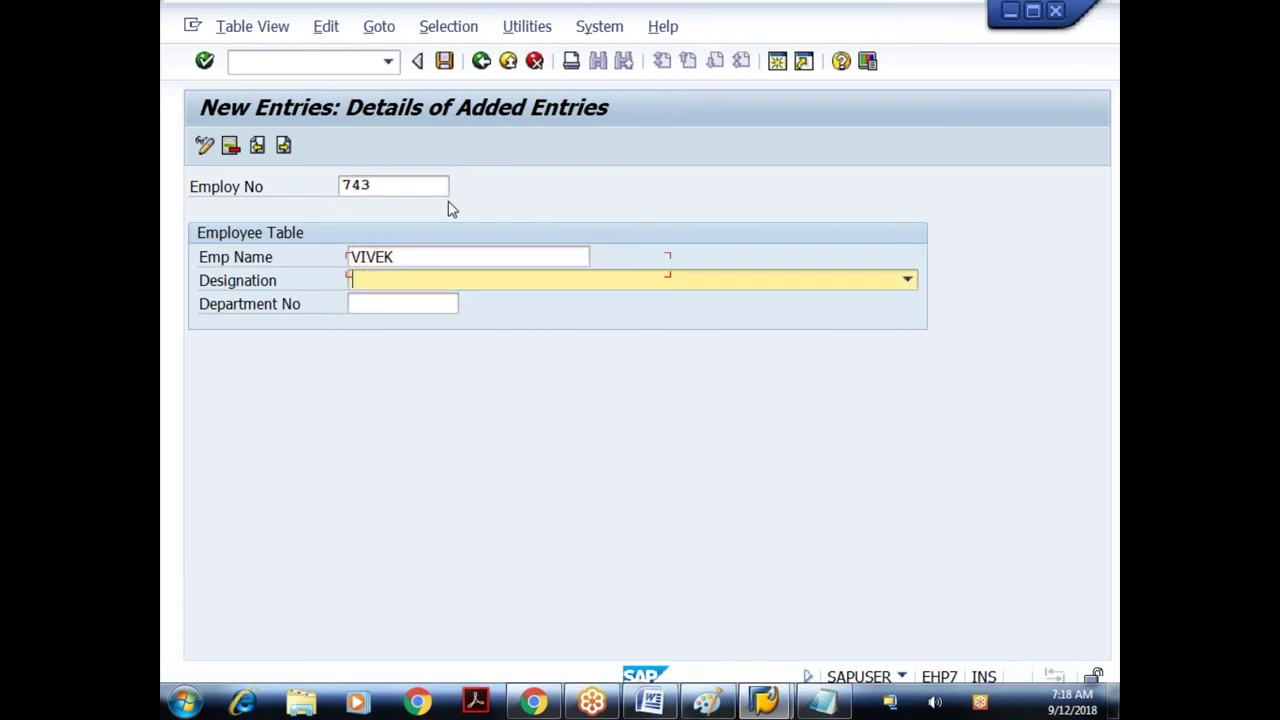
left_click(452, 283)
left_click(420, 322)
left_click(410, 307)
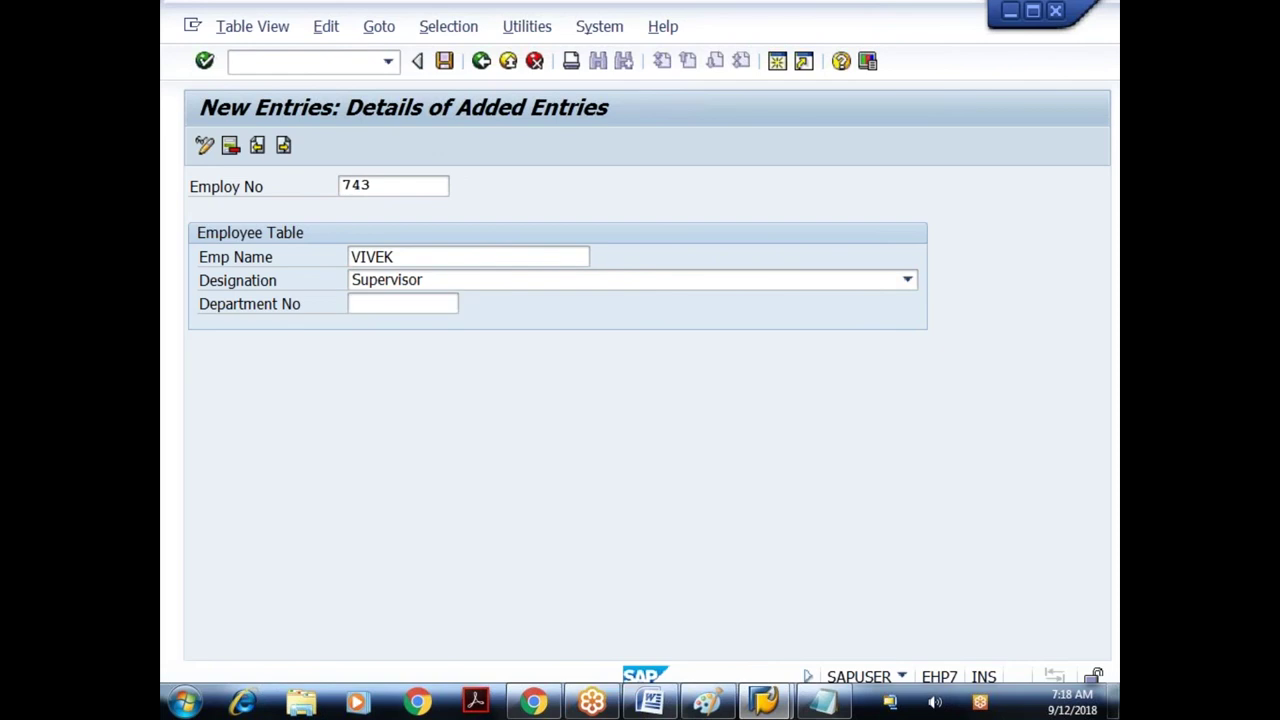
left_click(405, 308)
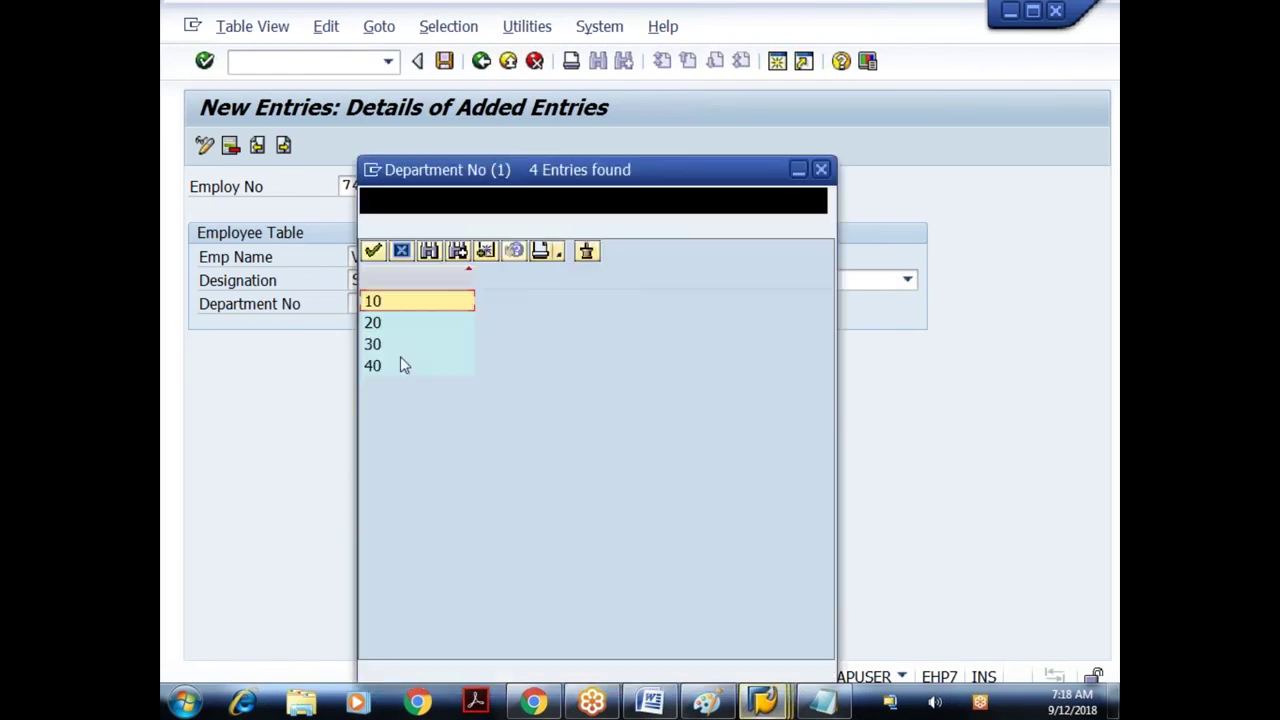
left_click(402, 344)
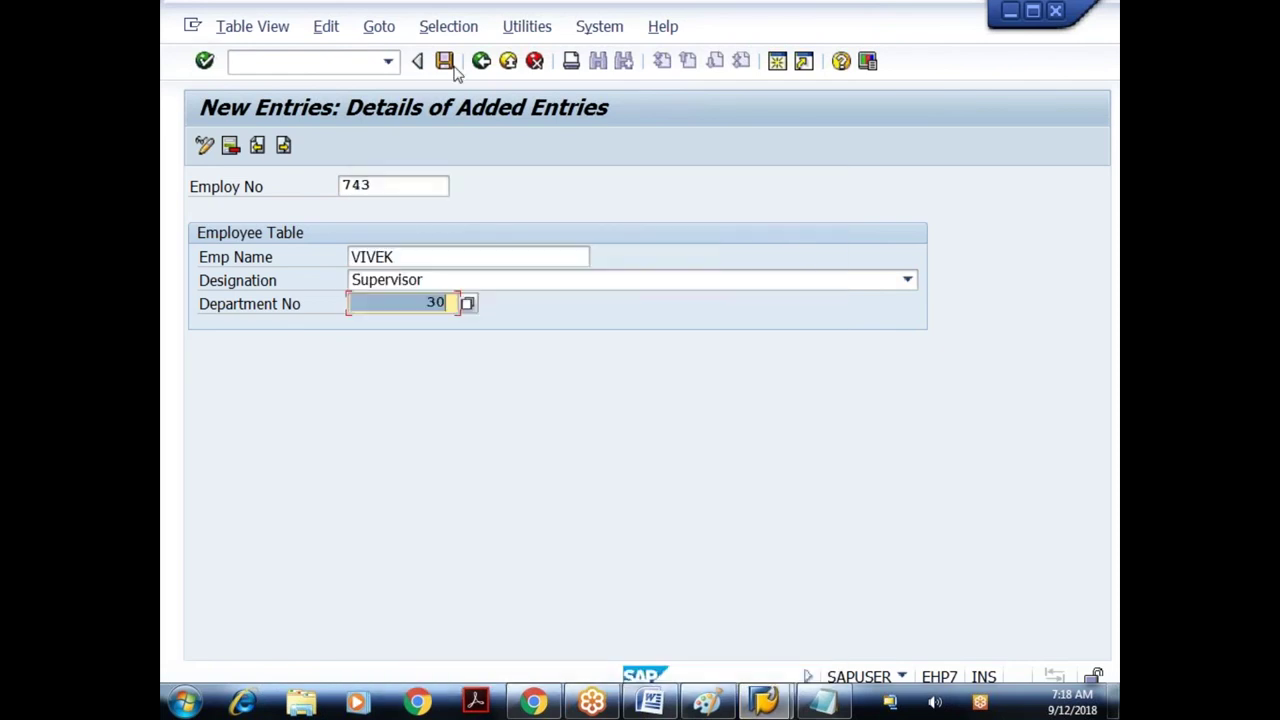
left_click(446, 64)
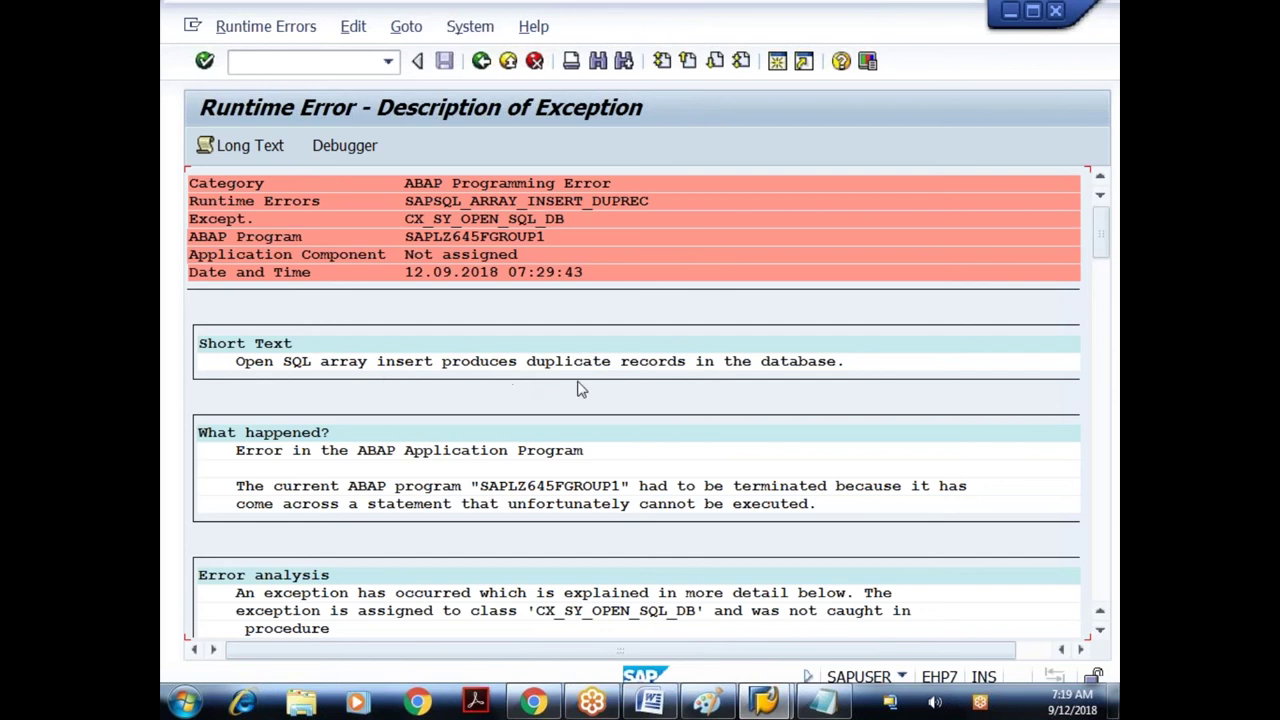
- Leave the runtime error screen and start the ABAP Dictionary with SE11
left_click(481, 62)
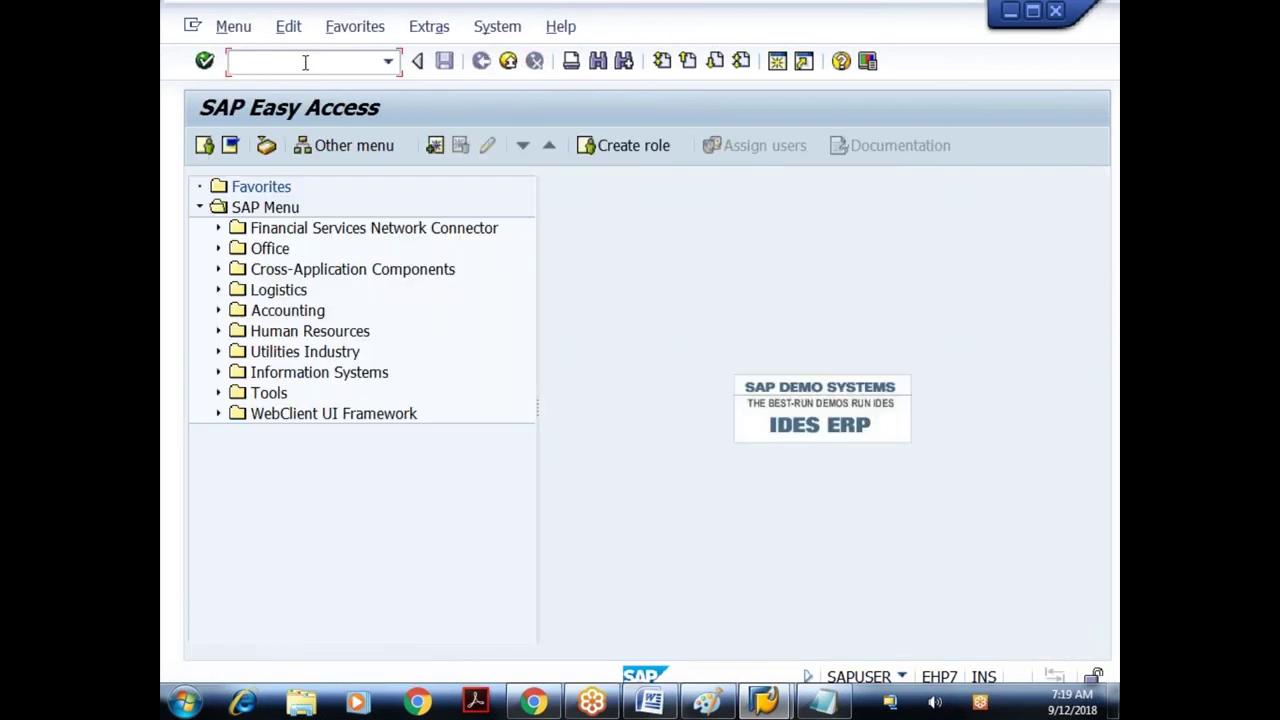
type("se11")
key("Return")
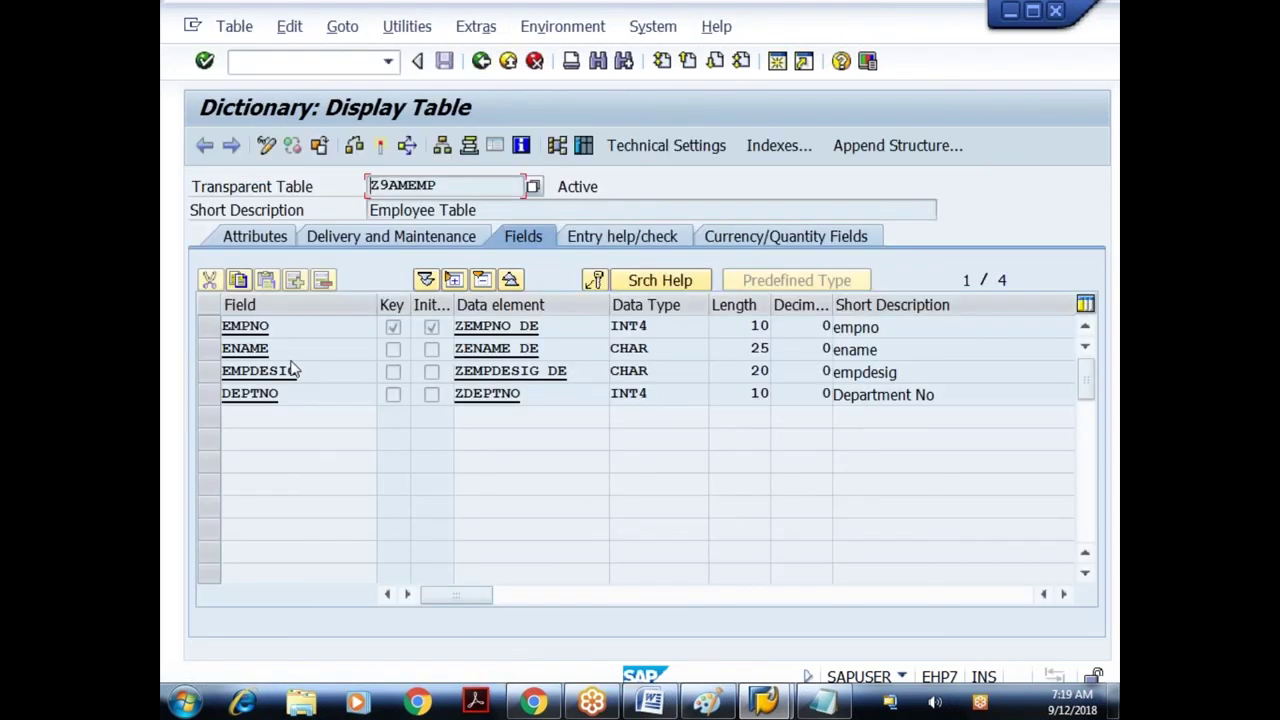
- Review table Z9AMEMP's field definition, then return to the Dictionary initial screen
left_click_drag(274, 349, 207, 350)
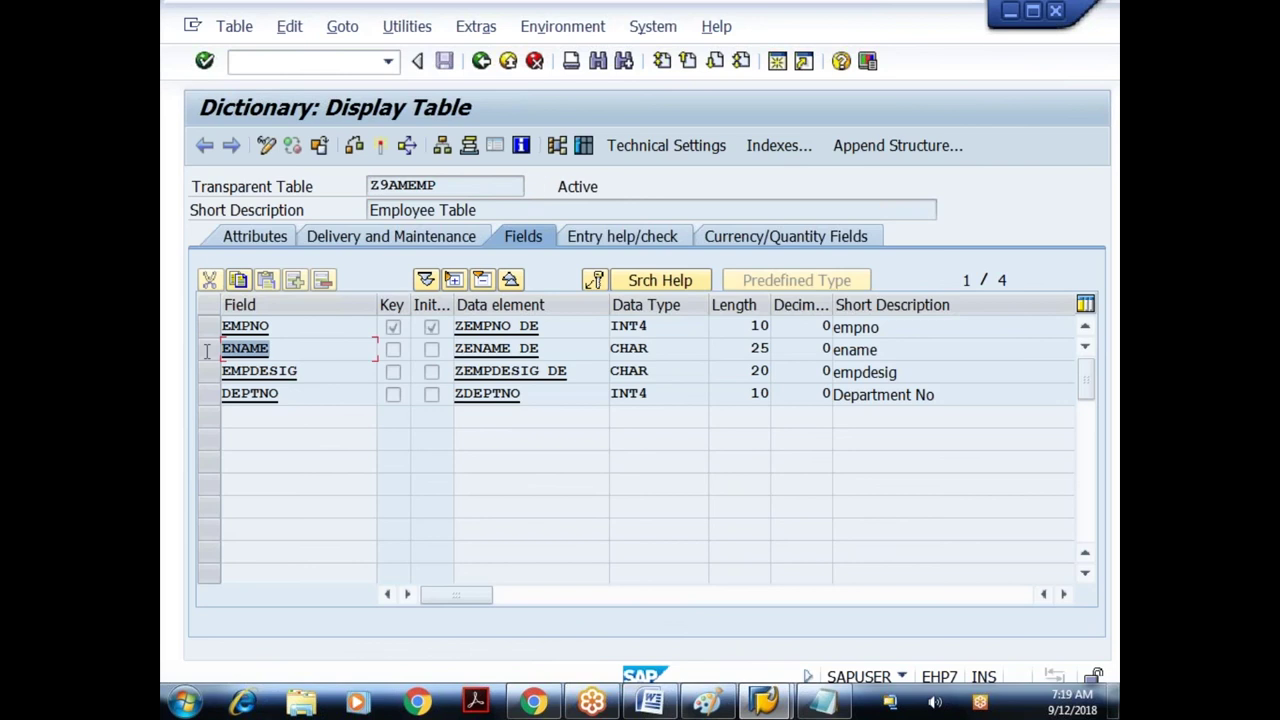
left_click(303, 328)
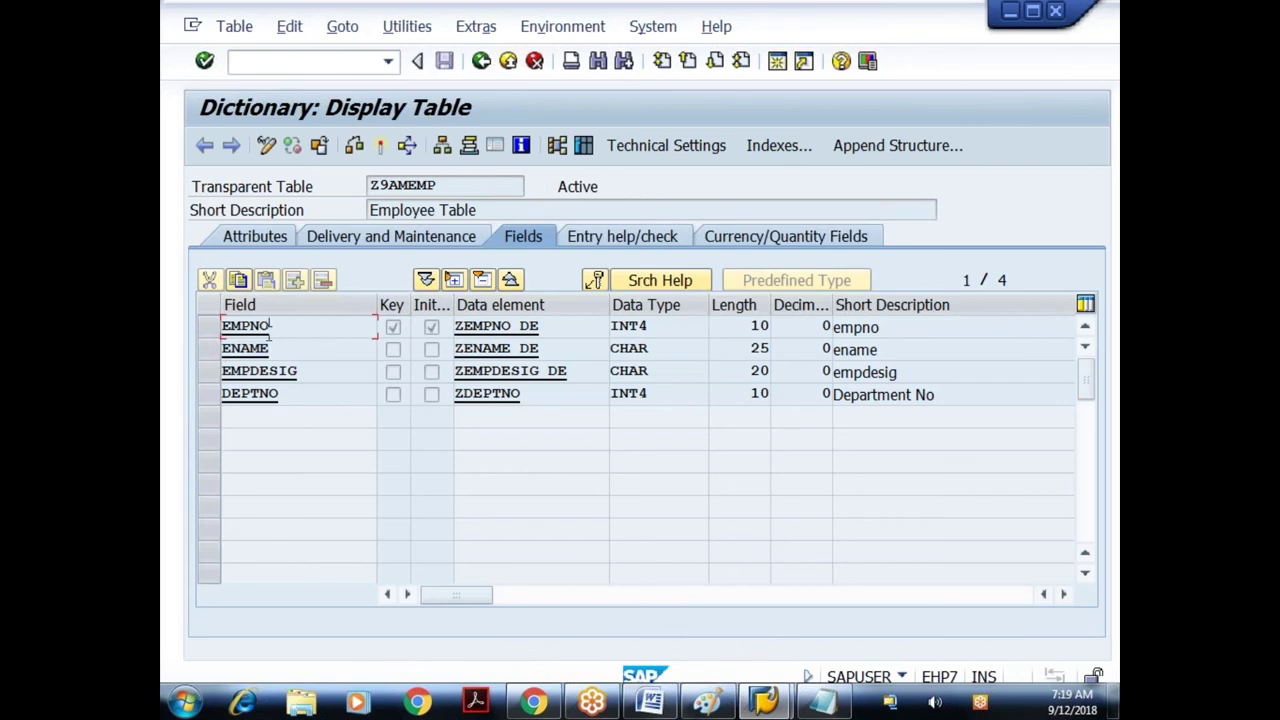
left_click(481, 62)
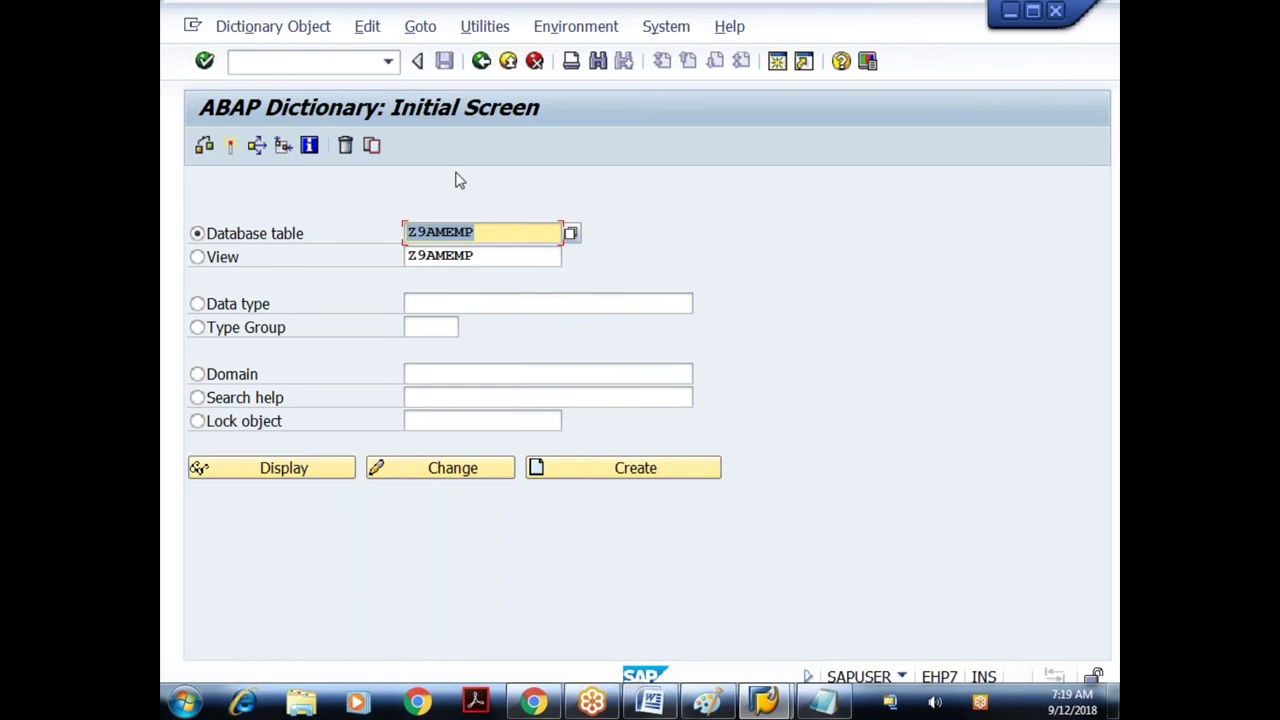
- Display table Z930_EMP, count its 4 entries and list their rows
type("z9")
key("Down")
key("Down")
key("Return")
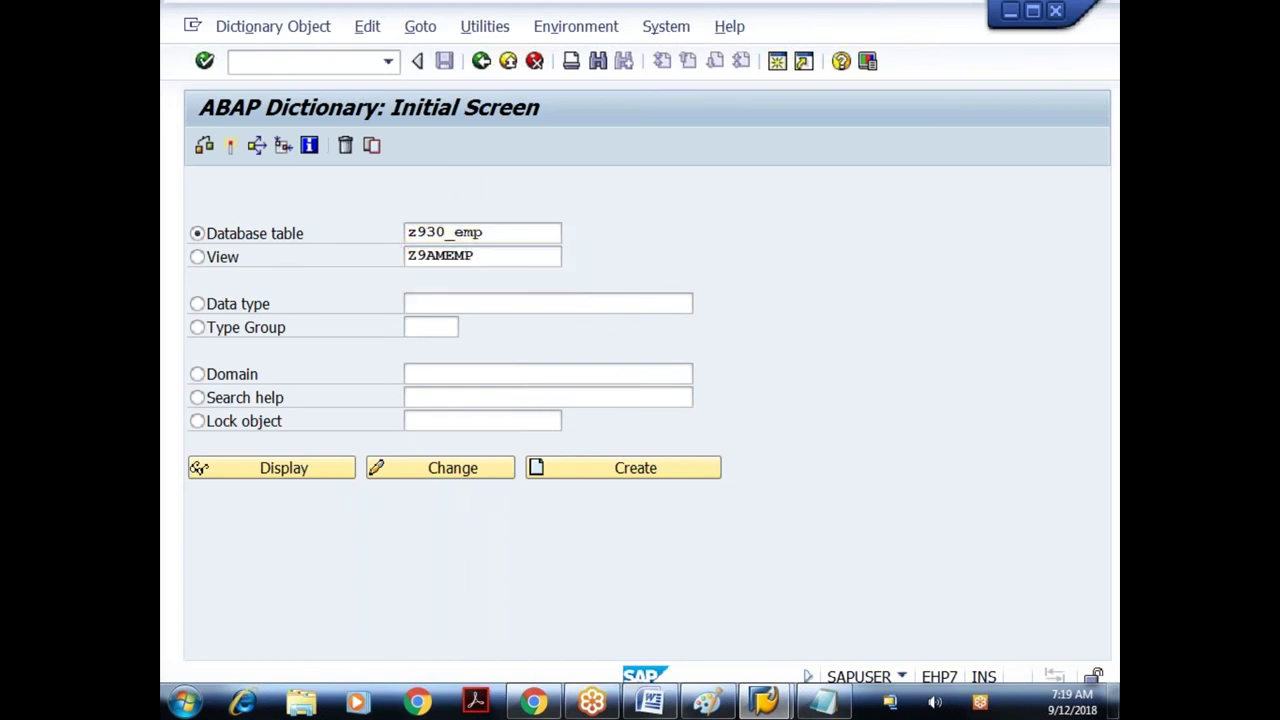
key("Return")
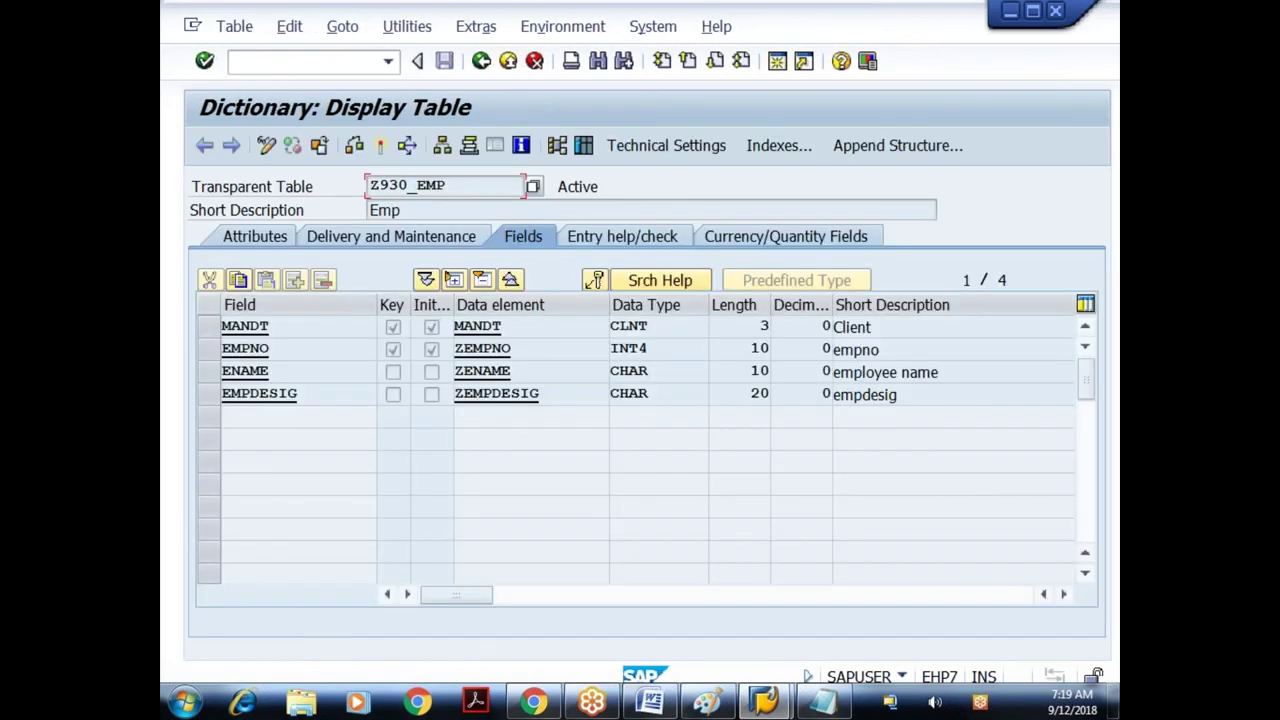
left_click(582, 146)
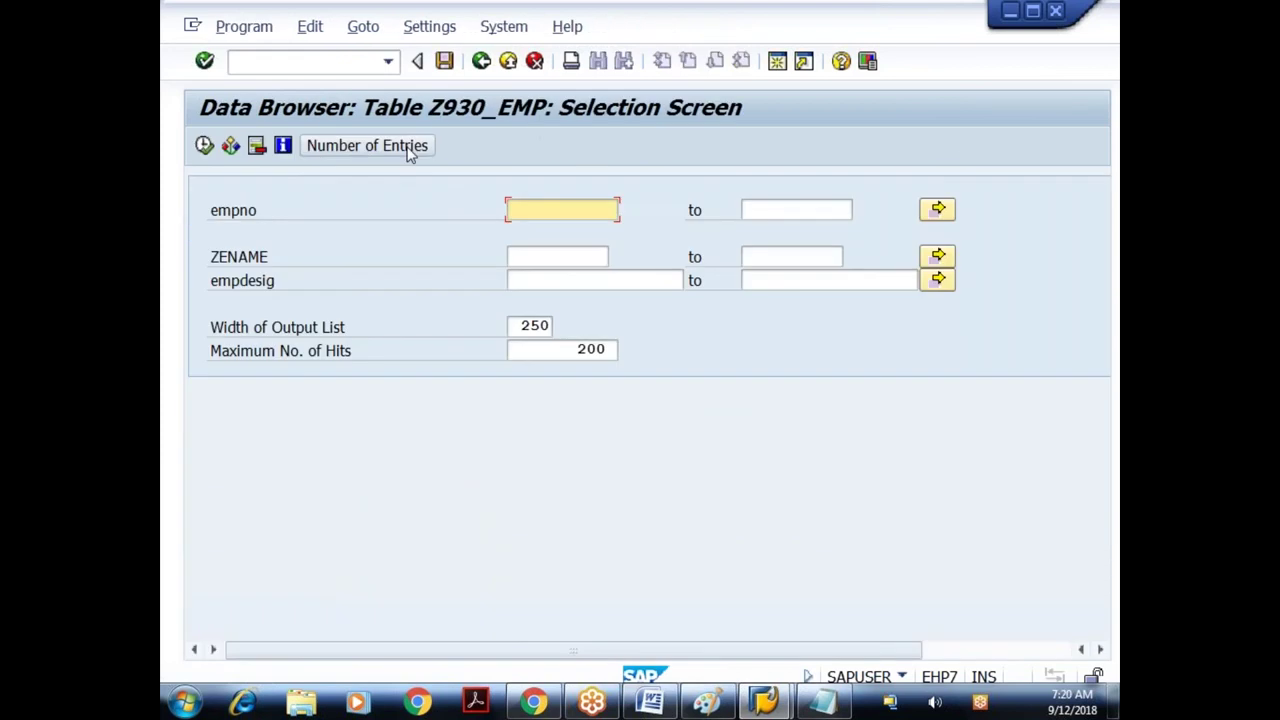
left_click(409, 153)
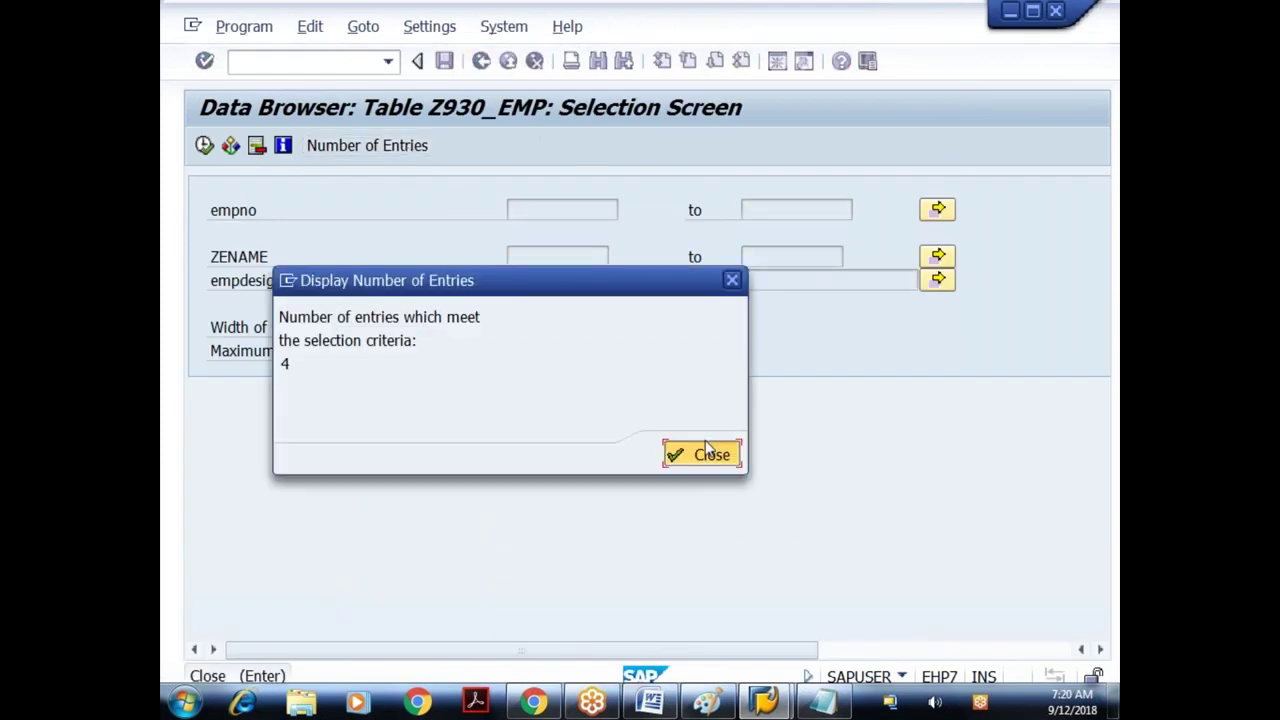
left_click(706, 454)
left_click(205, 147)
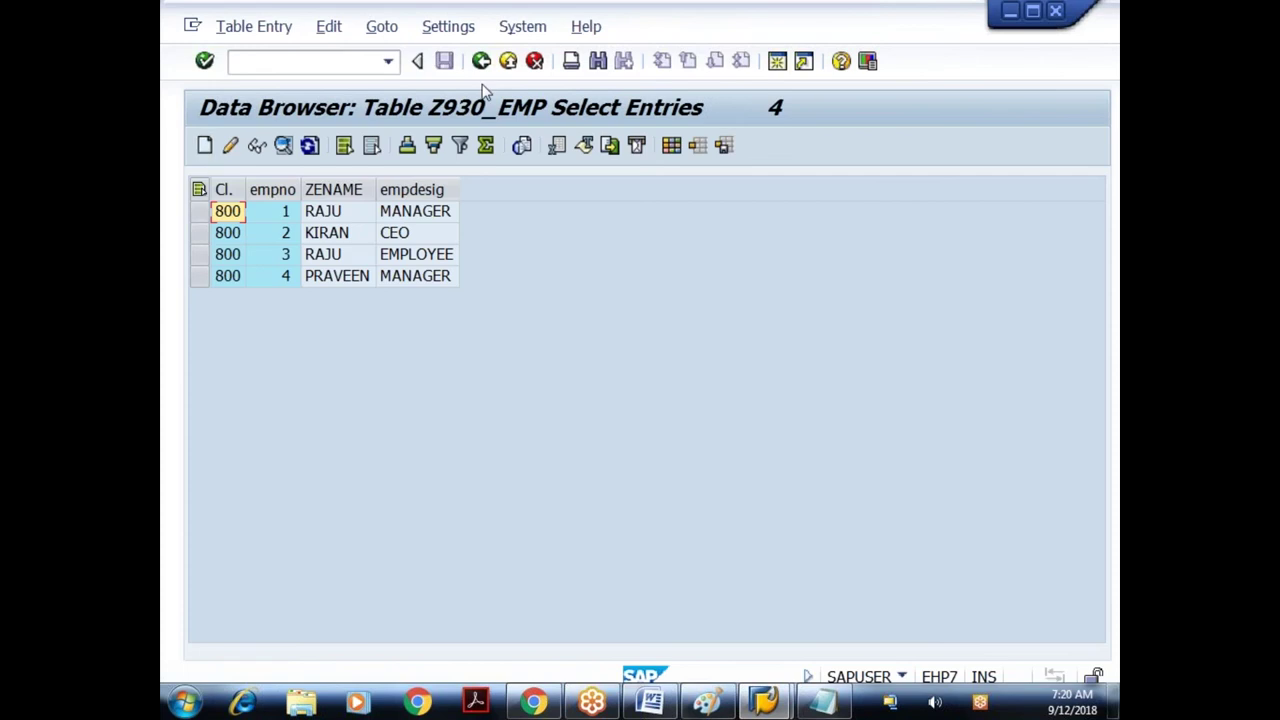
left_click(483, 73)
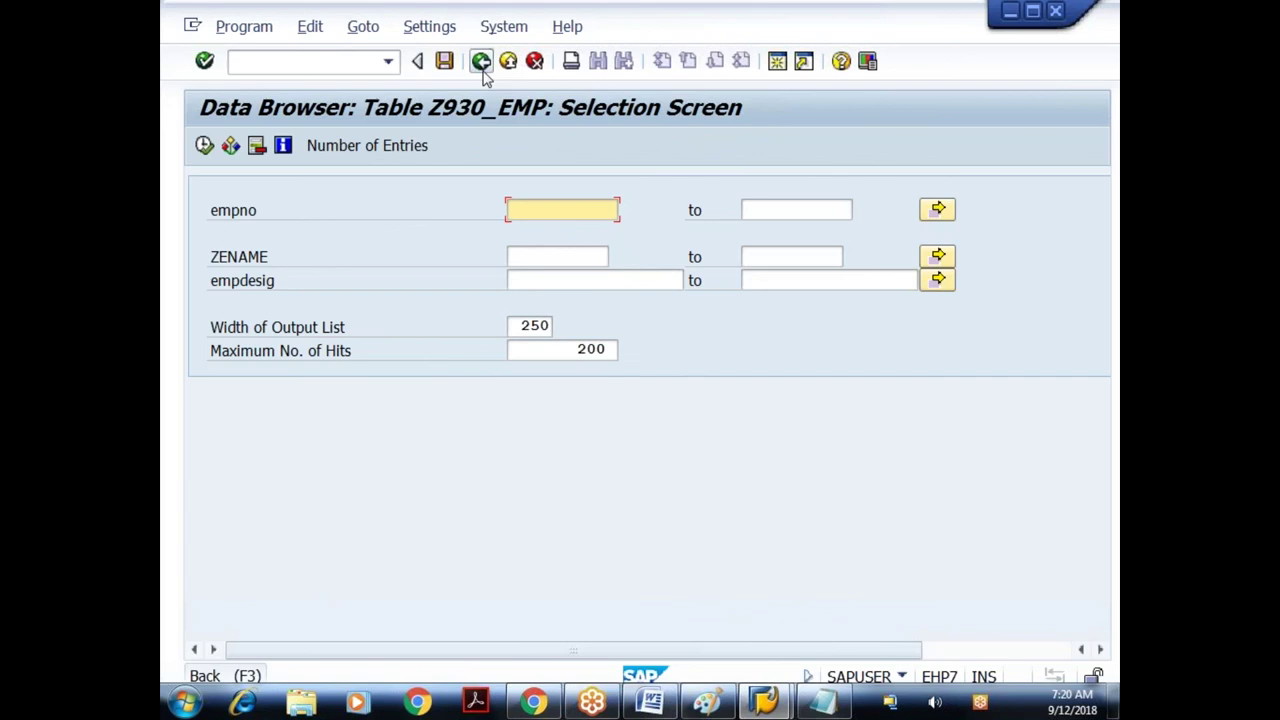
left_click(483, 68)
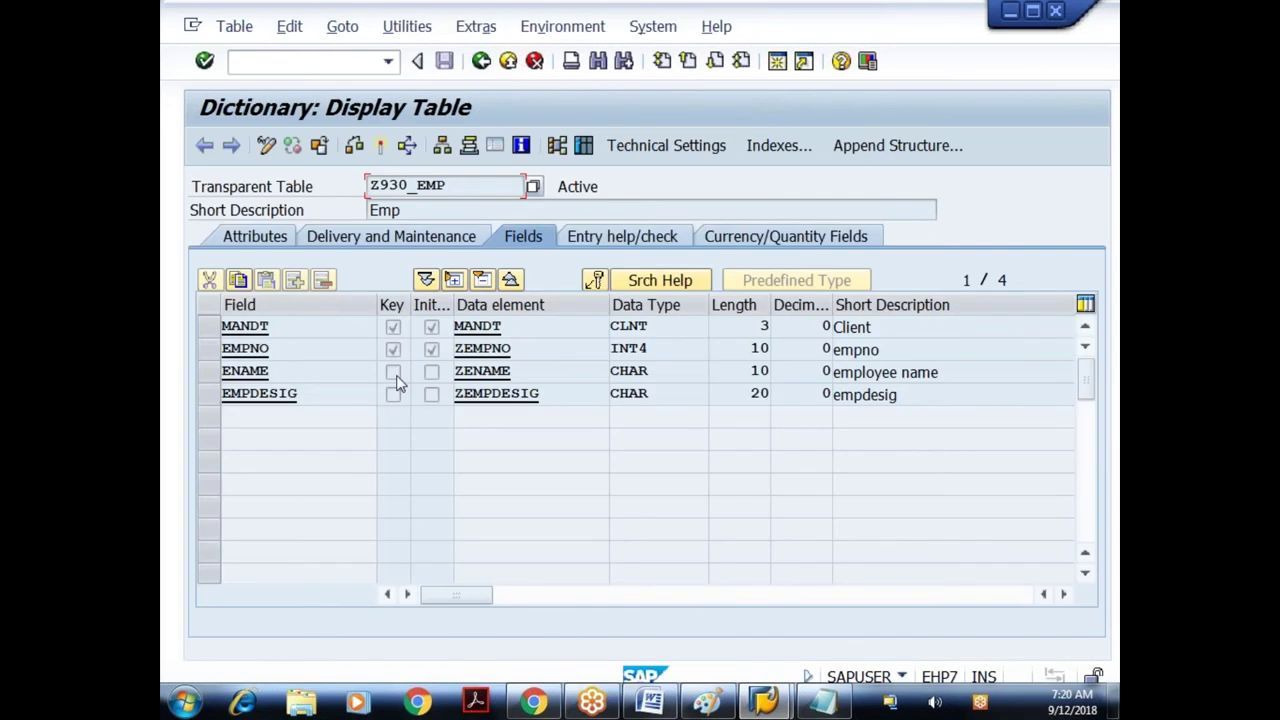
- Try marking ENAME as a key field, then list Z930_EMP's rows again
double_click(245, 370)
left_click(392, 372)
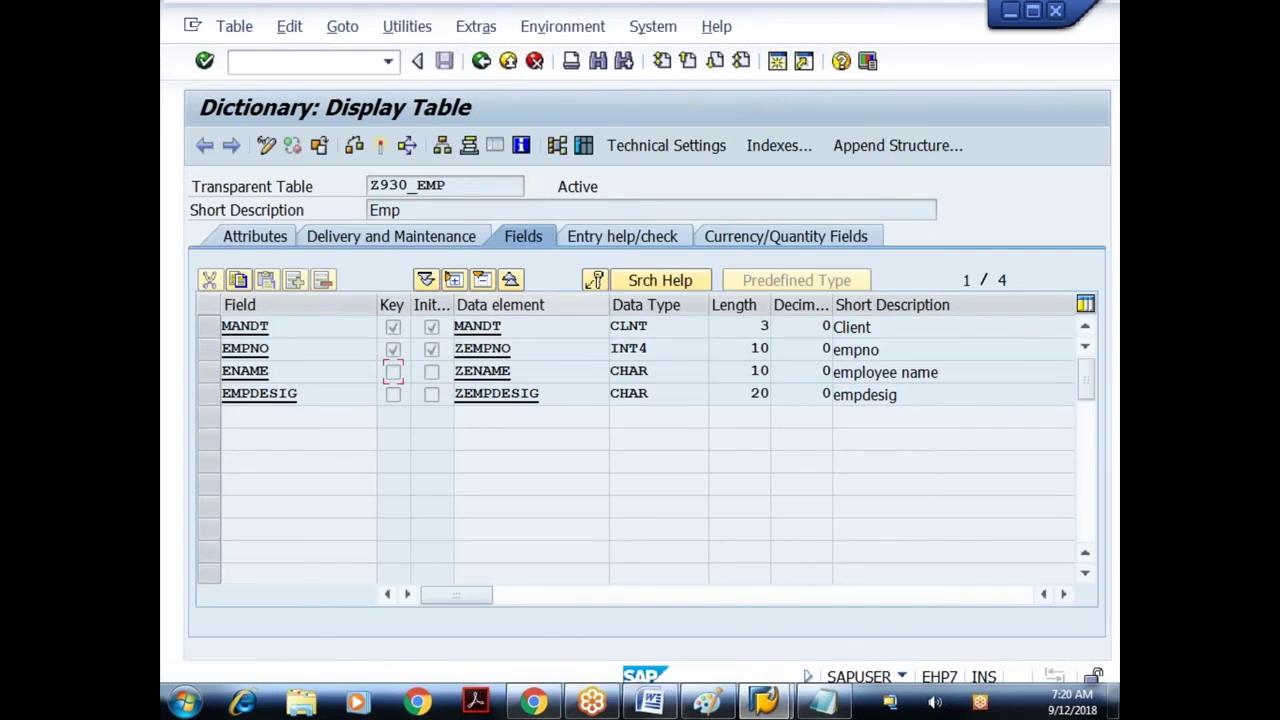
left_click(583, 146)
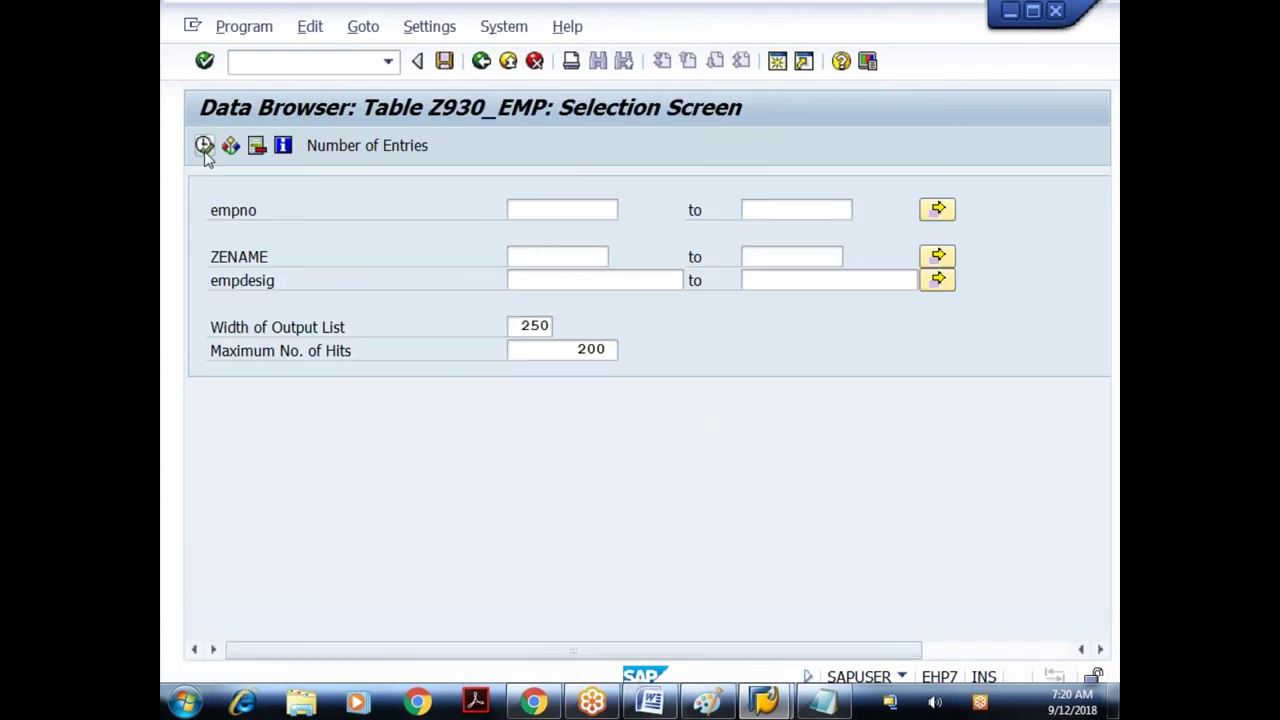
left_click(204, 146)
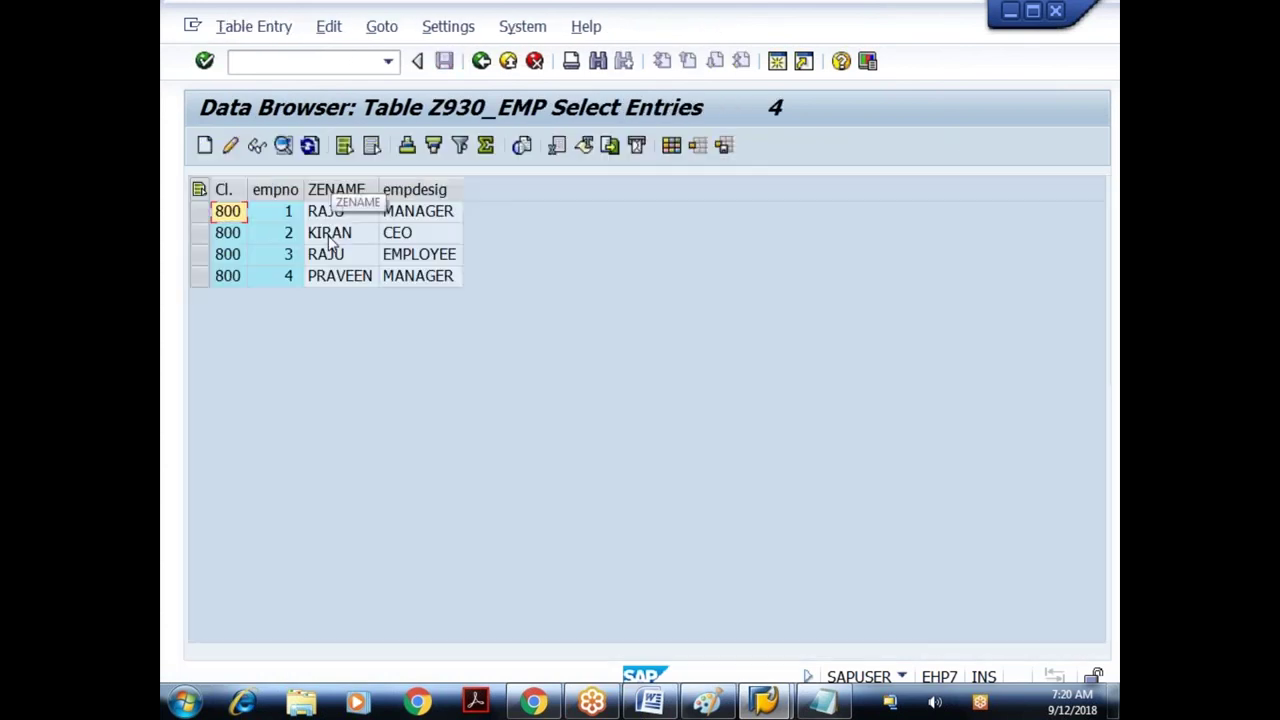
left_click(482, 61)
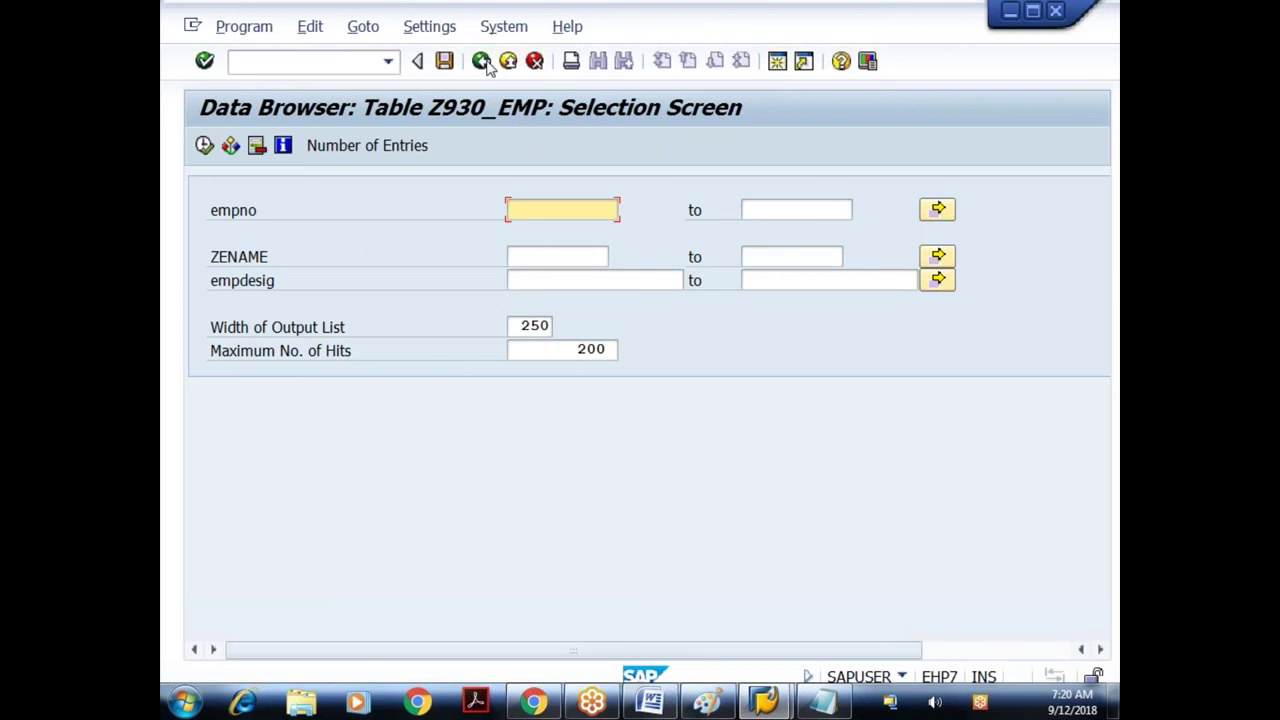
left_click(482, 61)
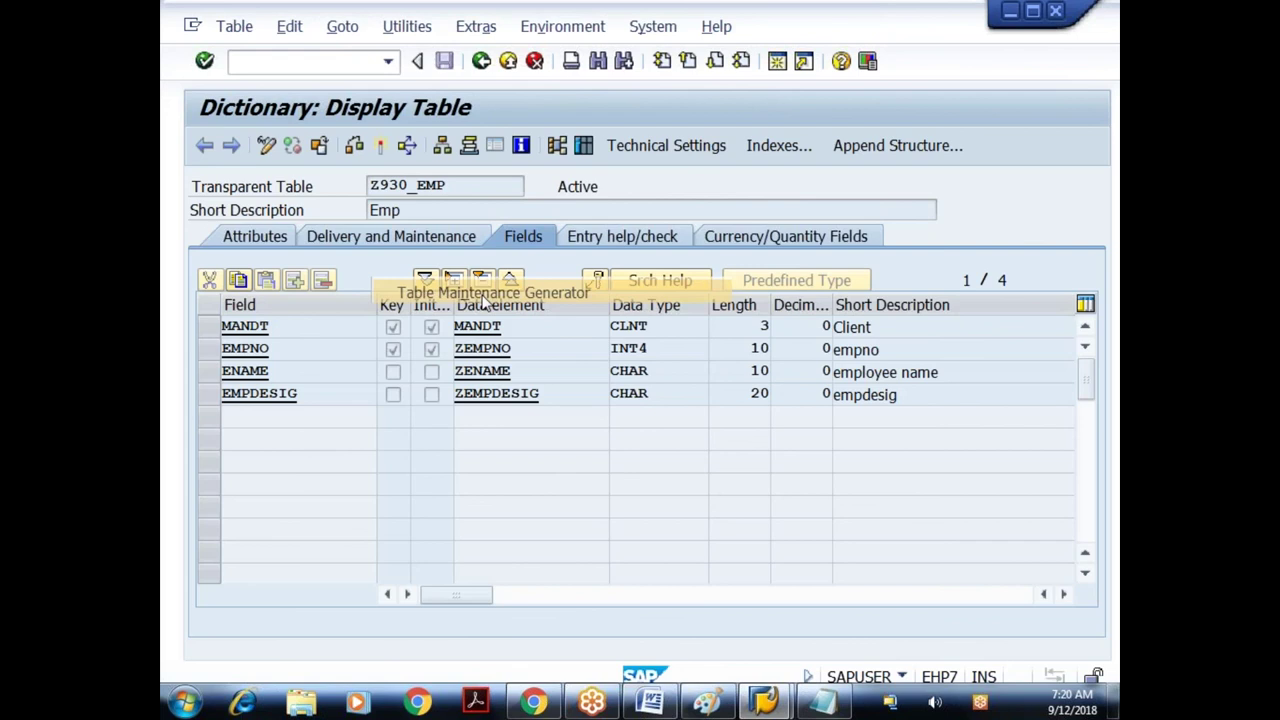
- Generate the Z930_EMP maintenance dialog in package $TMP as a local object
left_click(204, 146)
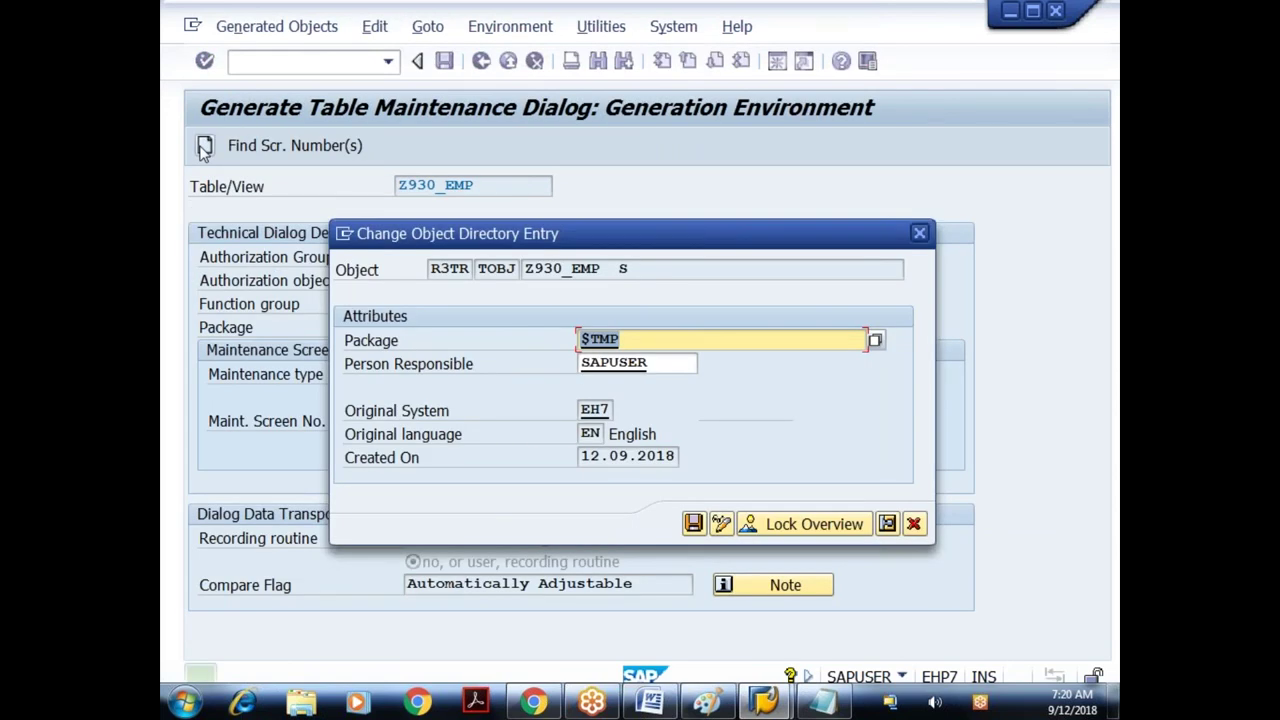
key("Return")
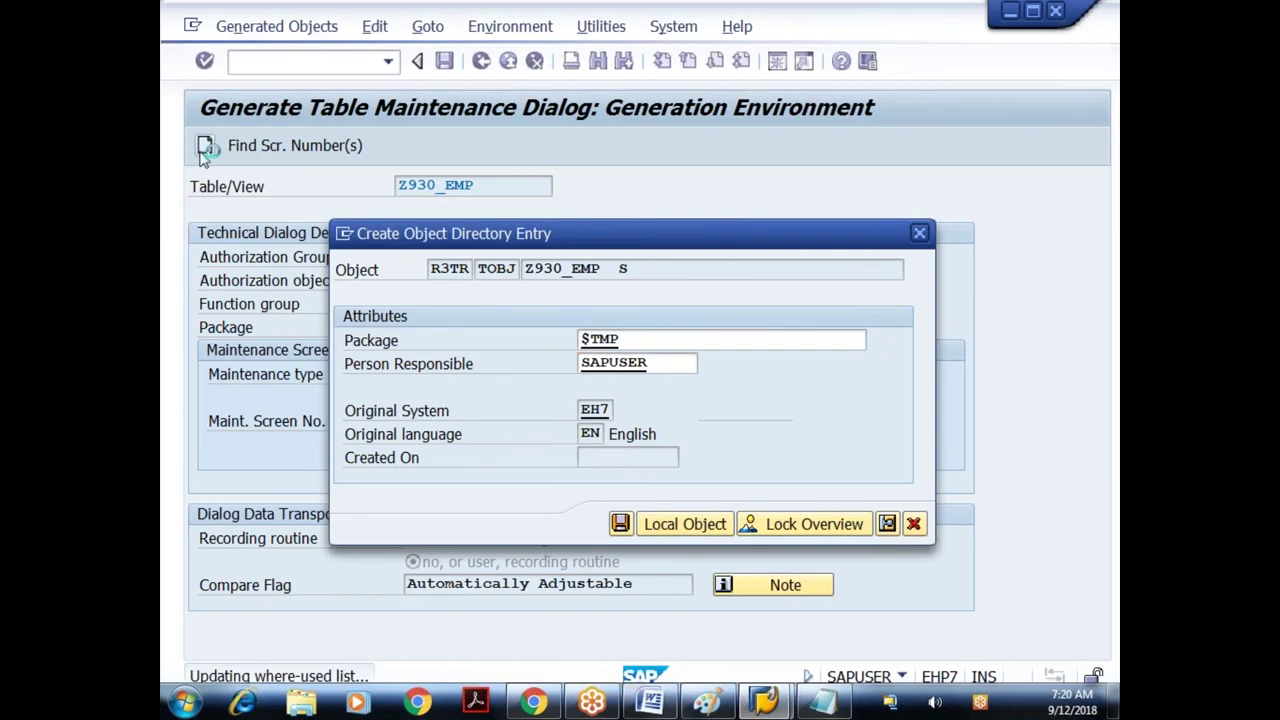
key("Return")
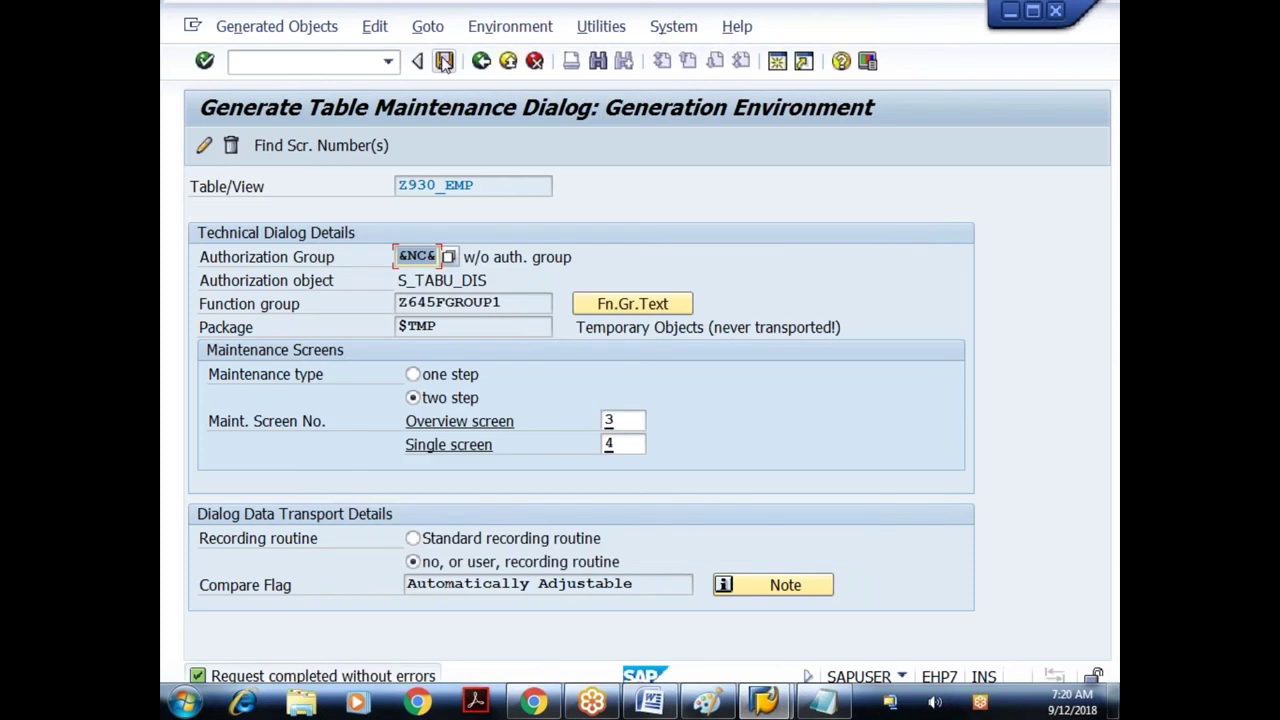
left_click(444, 61)
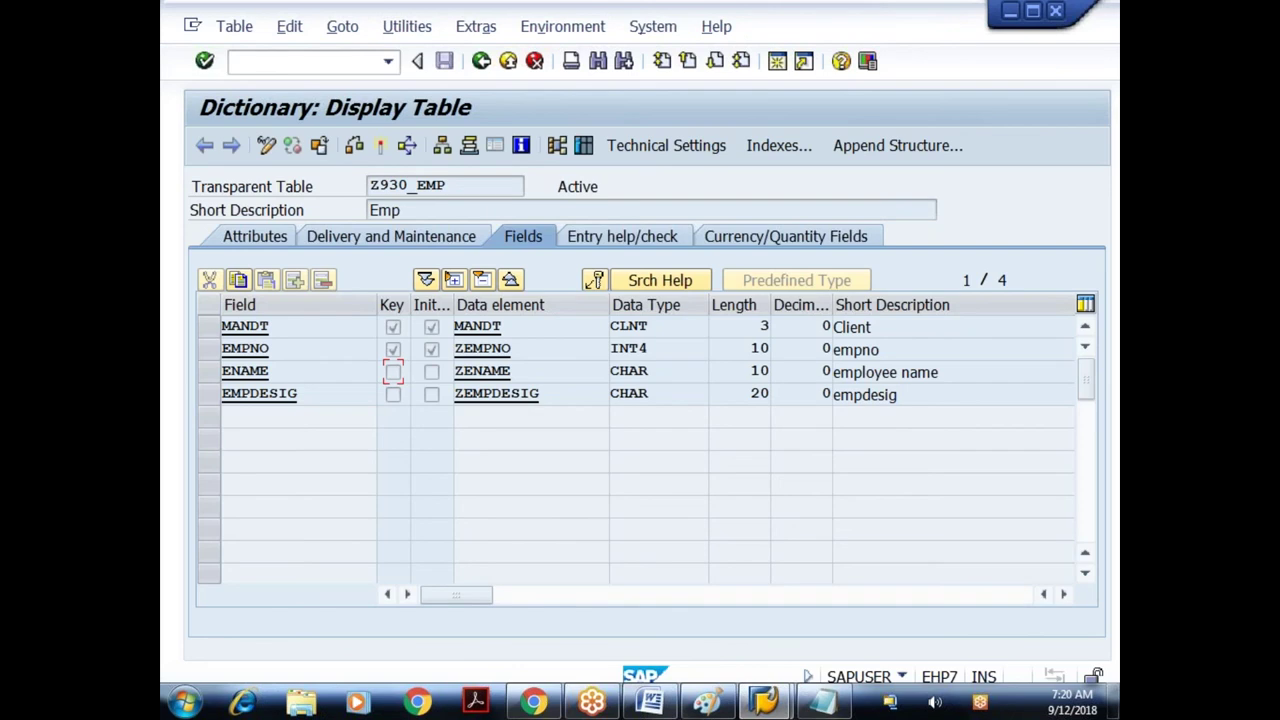
double_click(245, 370)
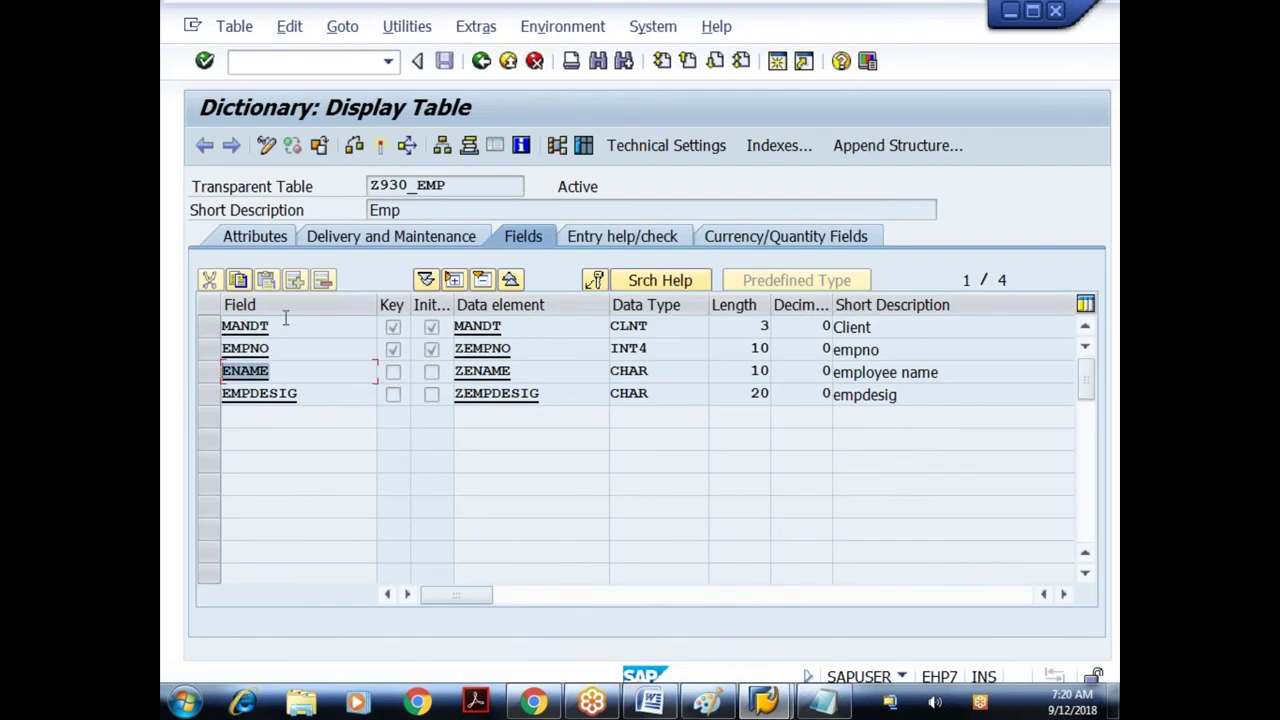
double_click(285, 322)
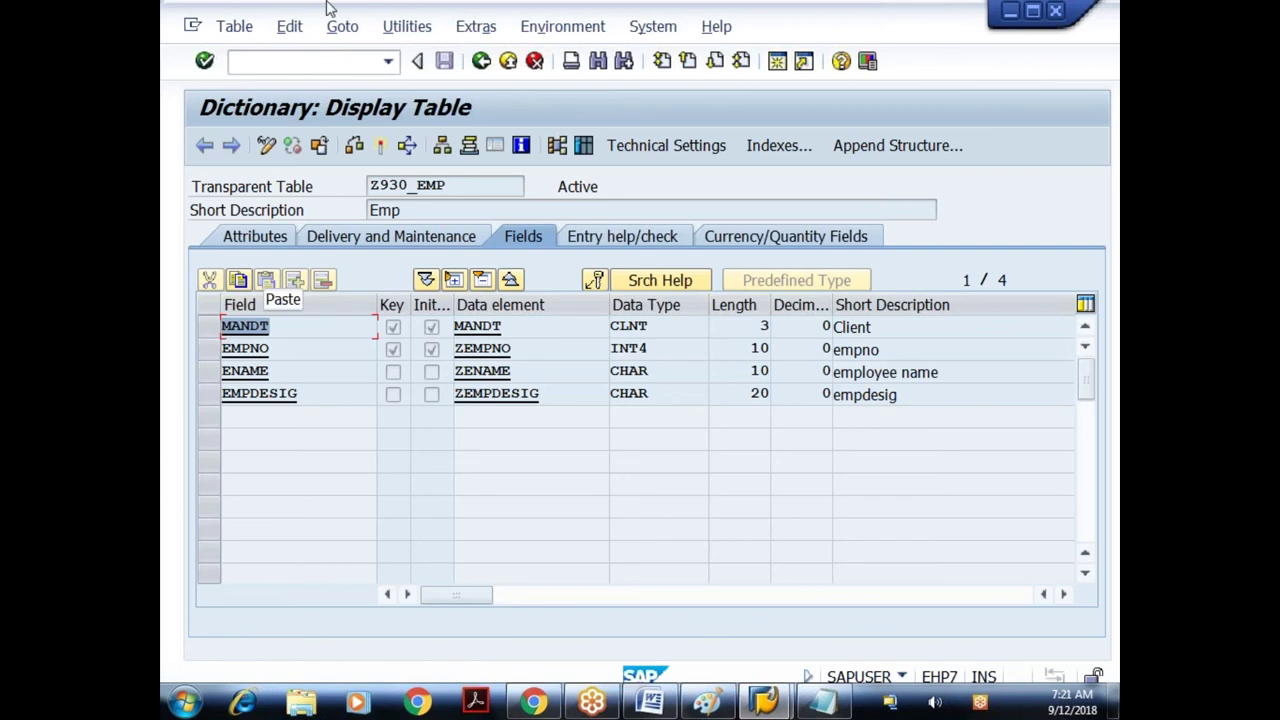
left_click(250, 377)
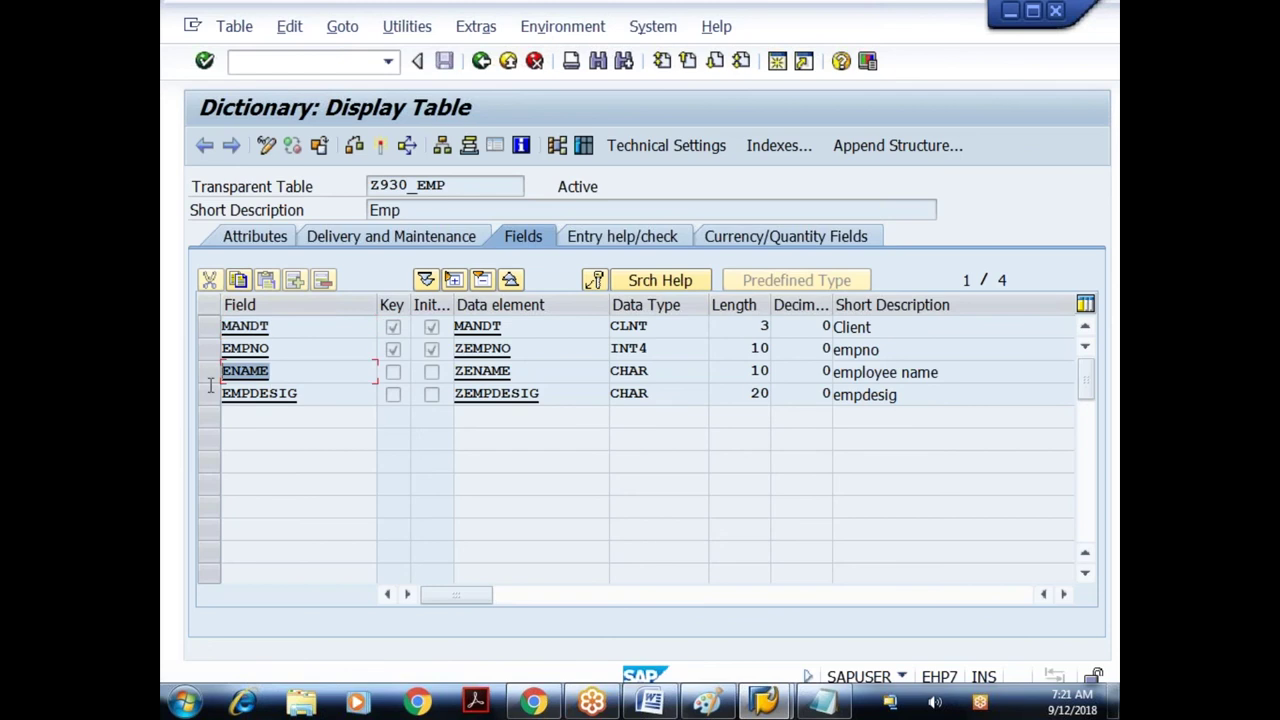
left_click(300, 326)
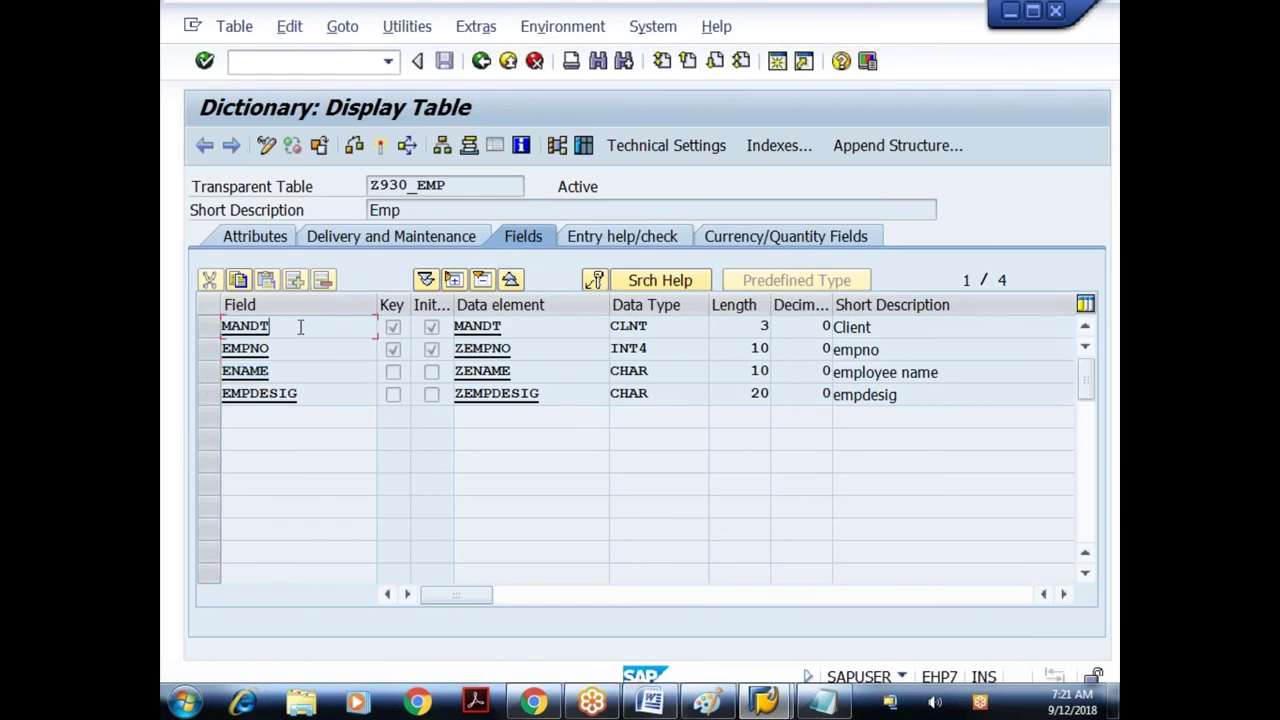
left_click(290, 371)
left_click(419, 37)
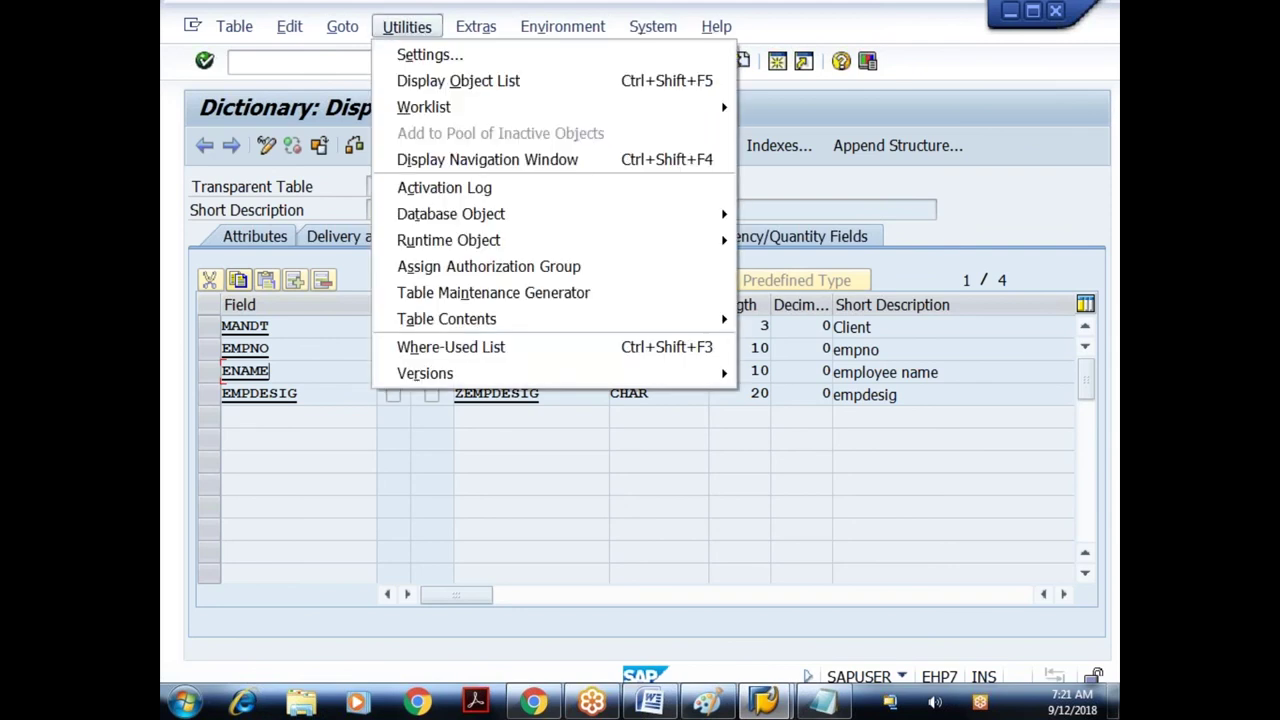
- List Z930_EMP's four entries, noting the duplicated name, then show the table's indexes
left_click(446, 318)
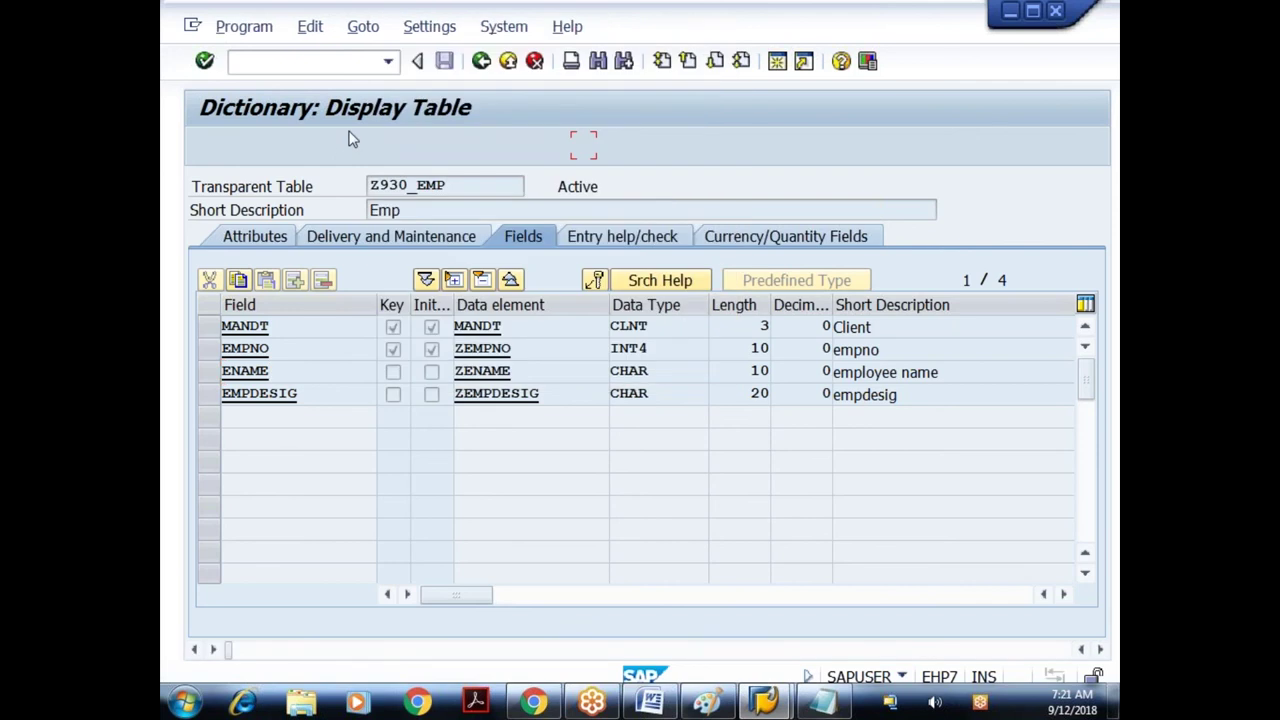
key("F8")
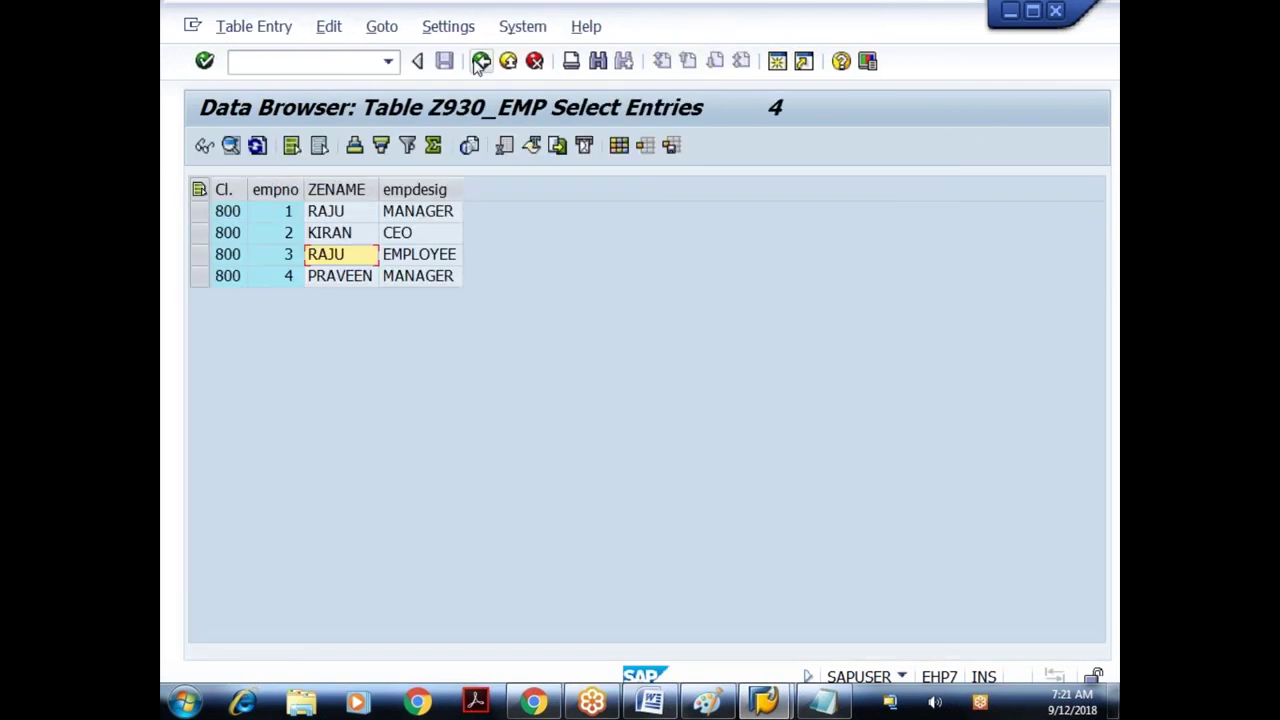
left_click(480, 62)
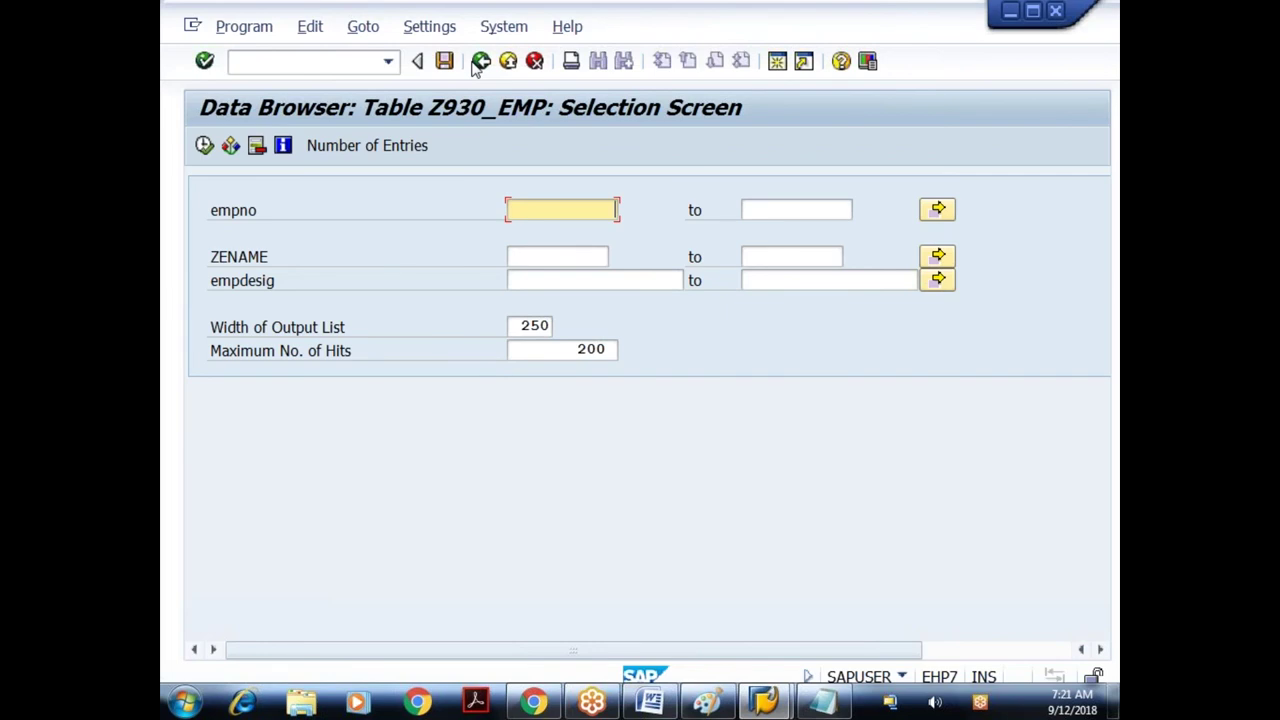
left_click(479, 62)
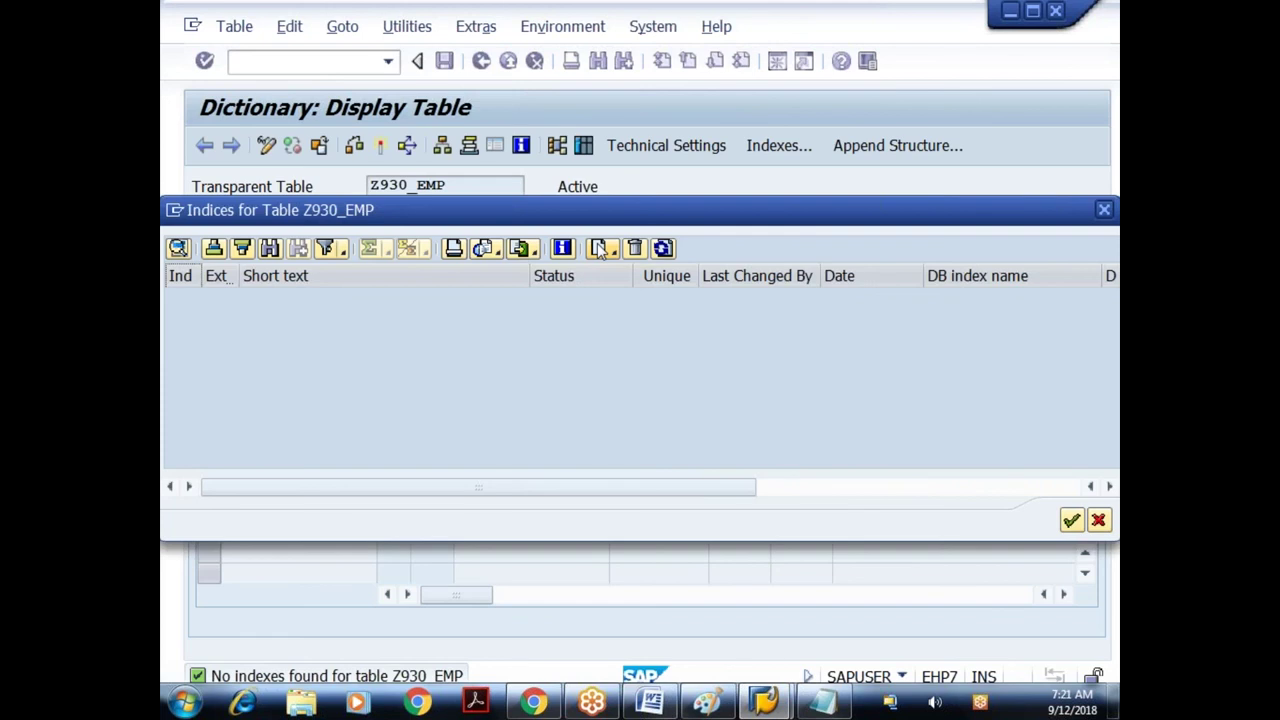
- Create unique index ID2 'Secondary index on ename' with field ENAME
left_click(598, 249)
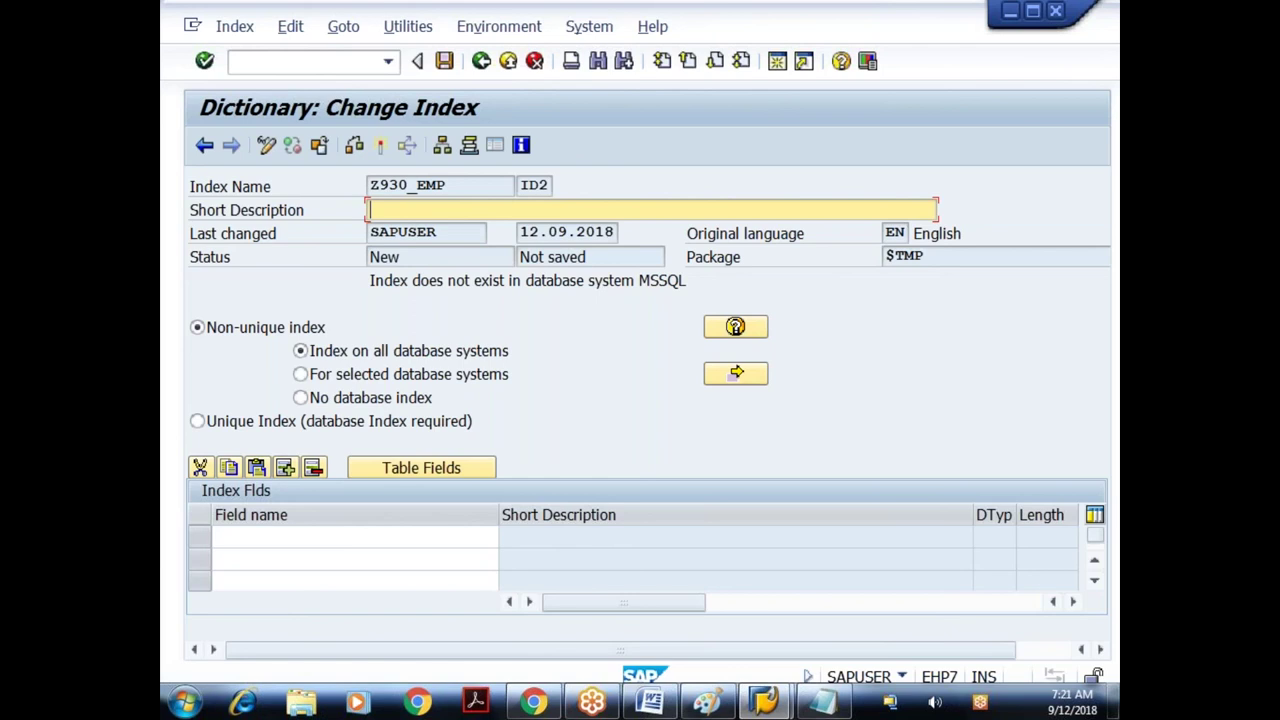
type("Secondary index on")
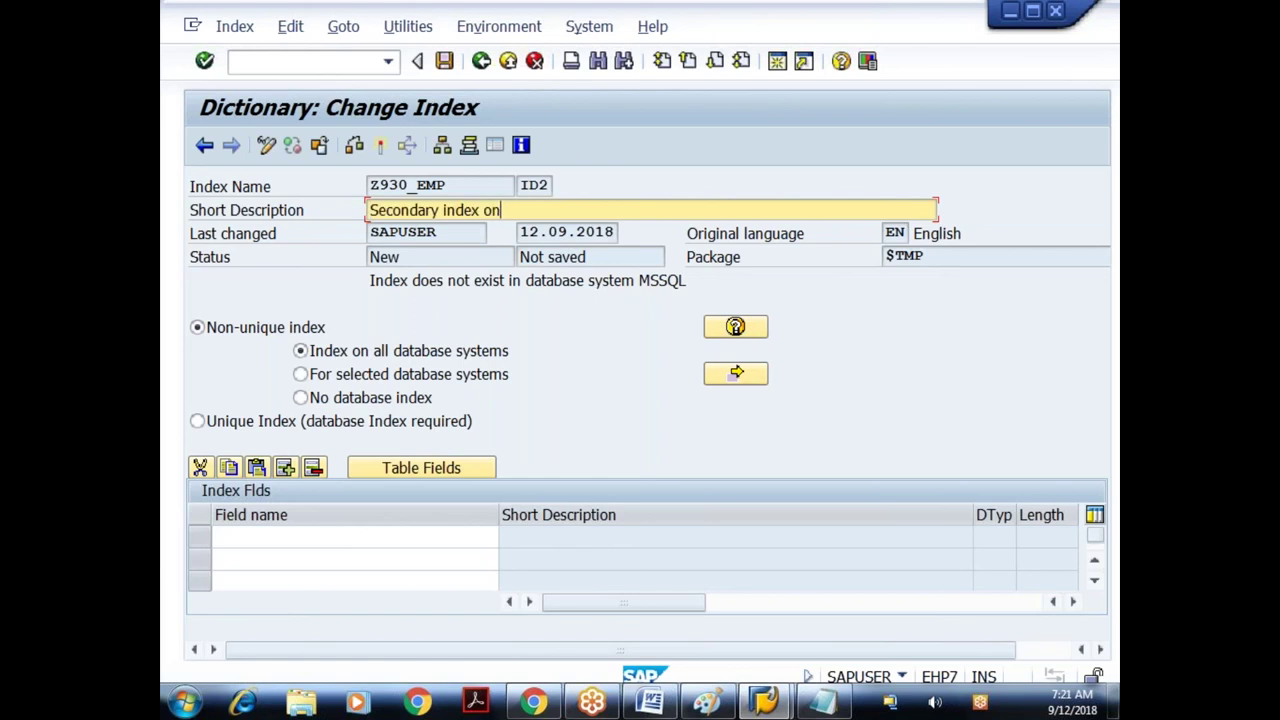
type(" ename")
left_click(300, 429)
left_click(303, 430)
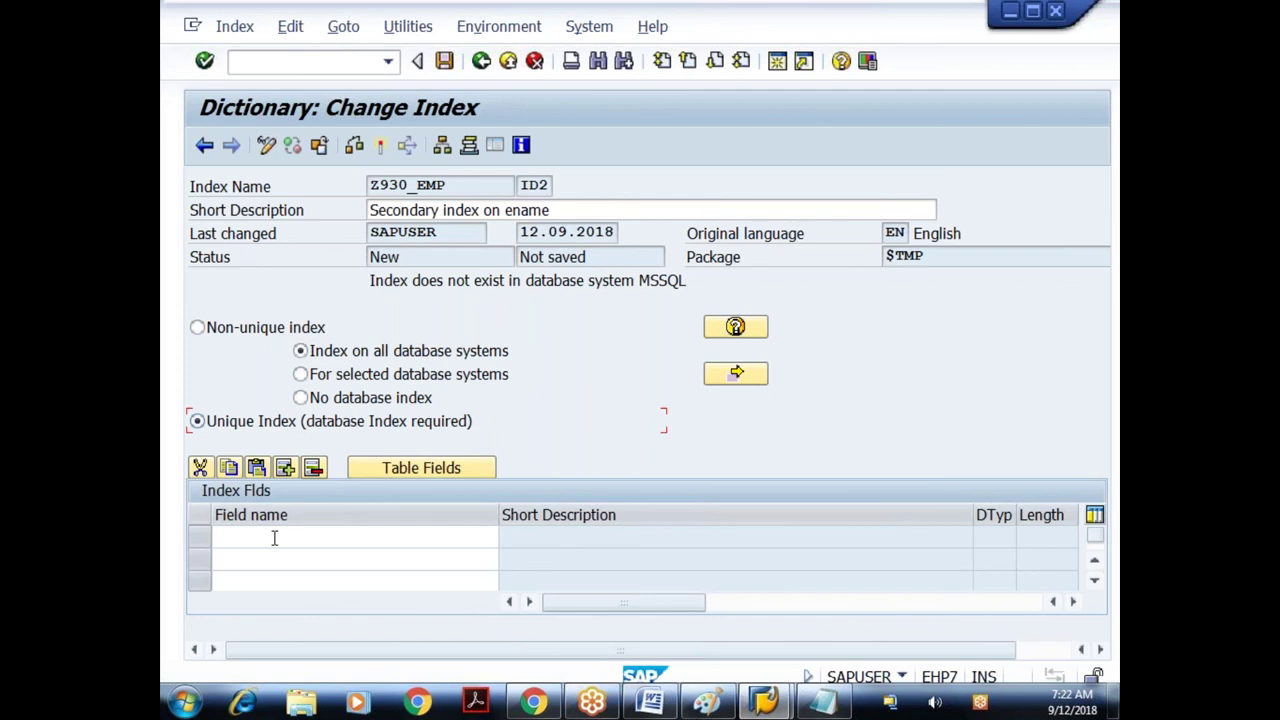
left_click(274, 538)
left_click(411, 470)
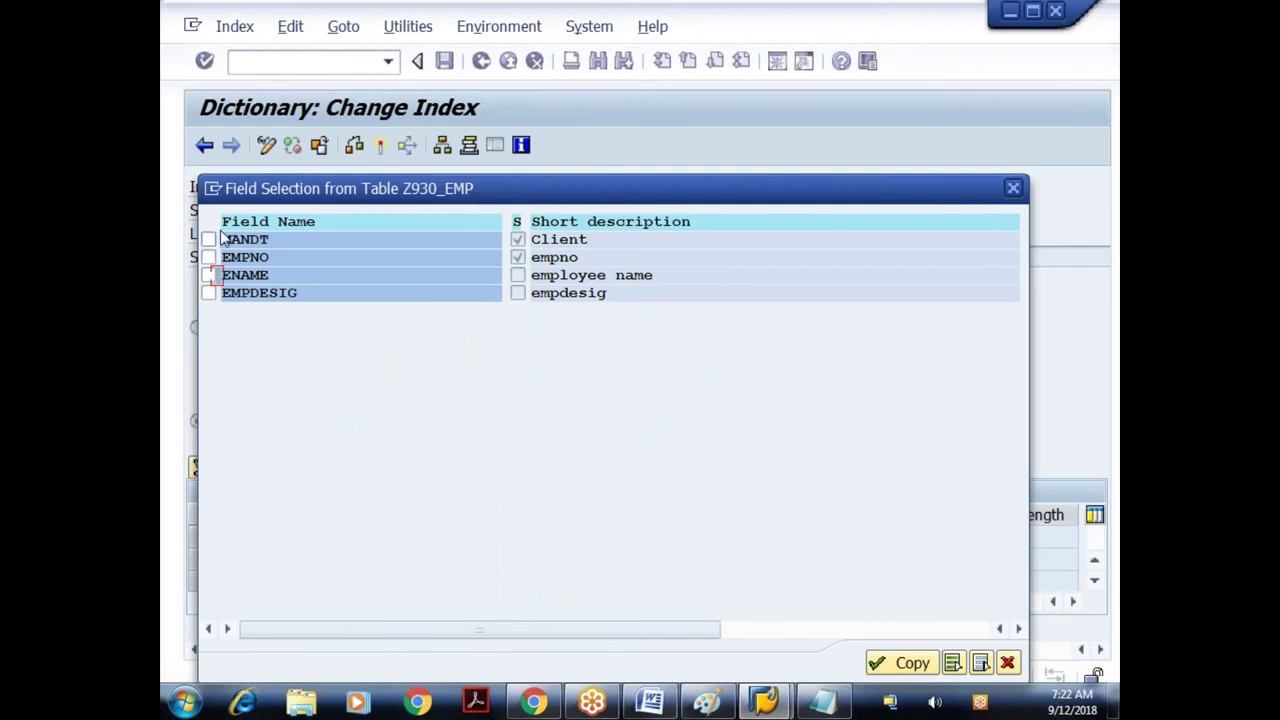
left_click(208, 276)
left_click(880, 663)
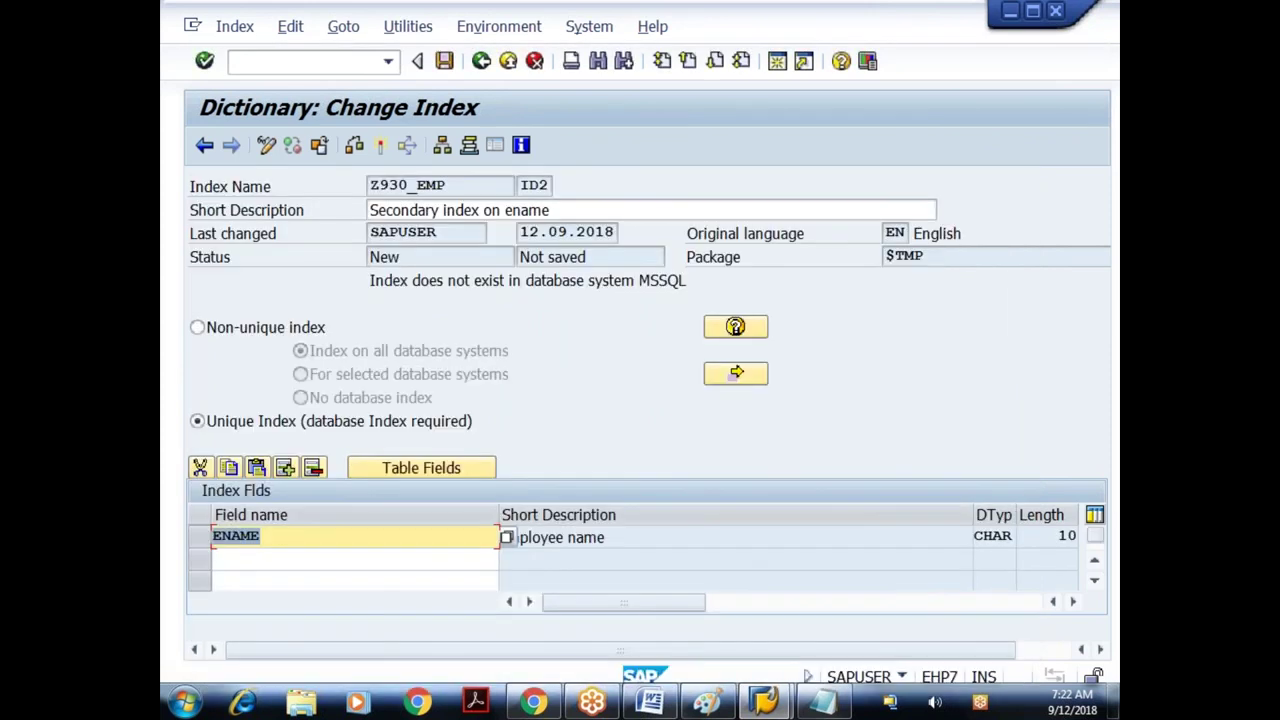
left_click(363, 537)
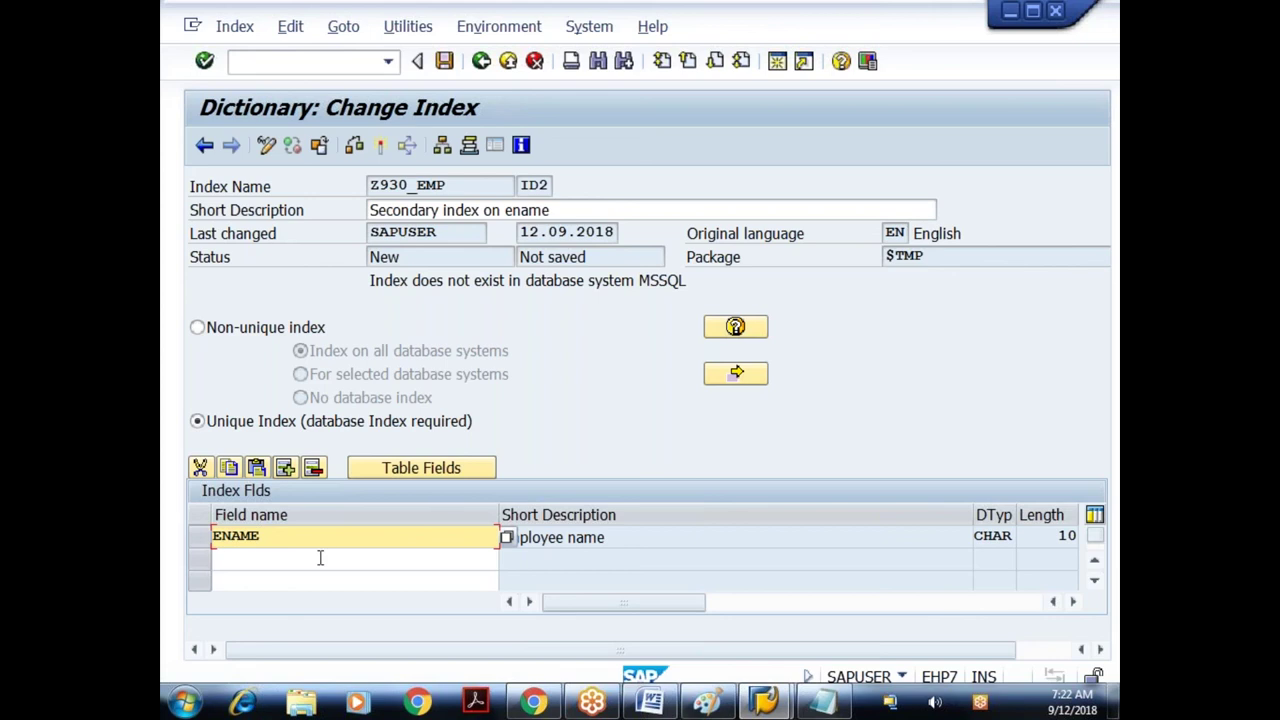
- Save index ID2 and run its consistency check
left_click(444, 61)
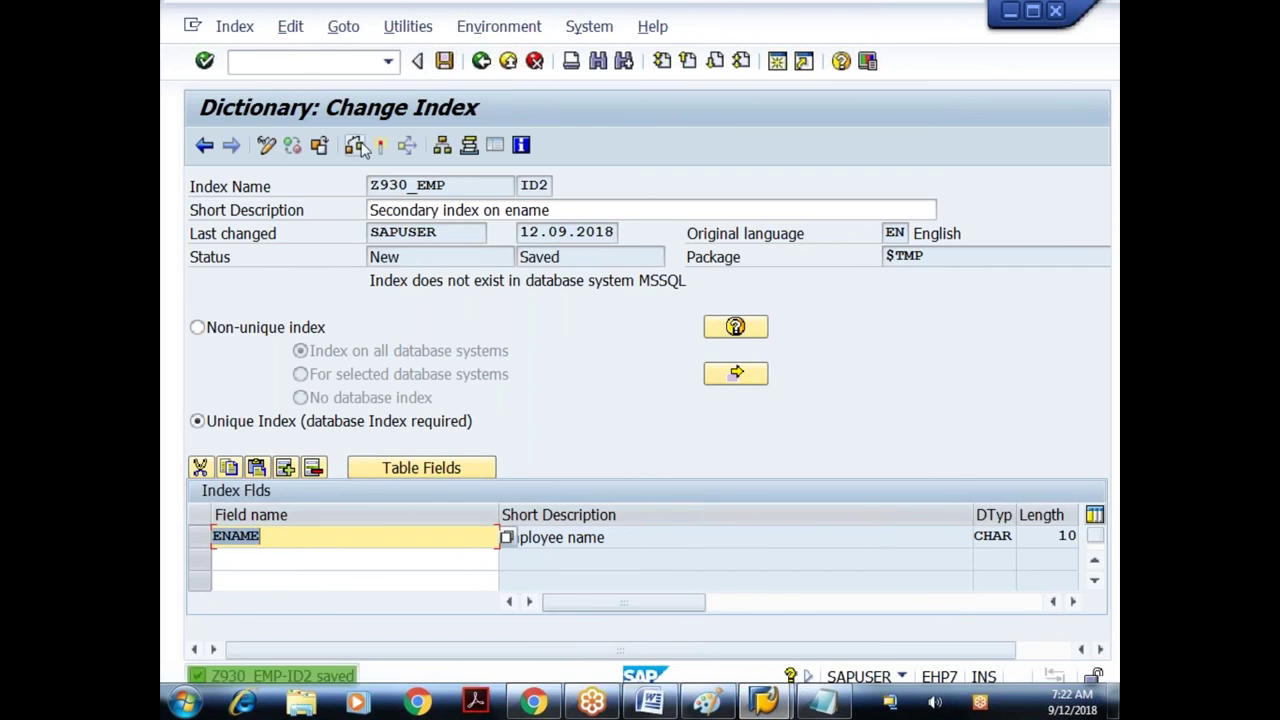
left_click(360, 146)
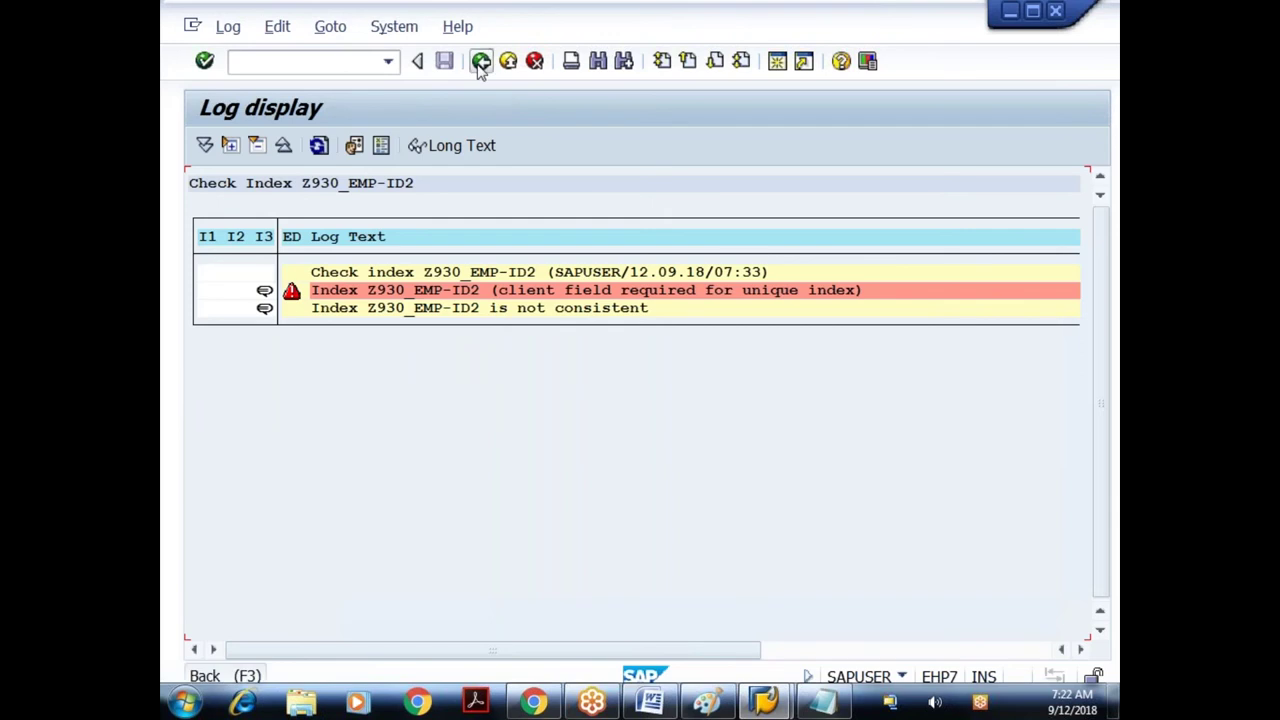
left_click(480, 62)
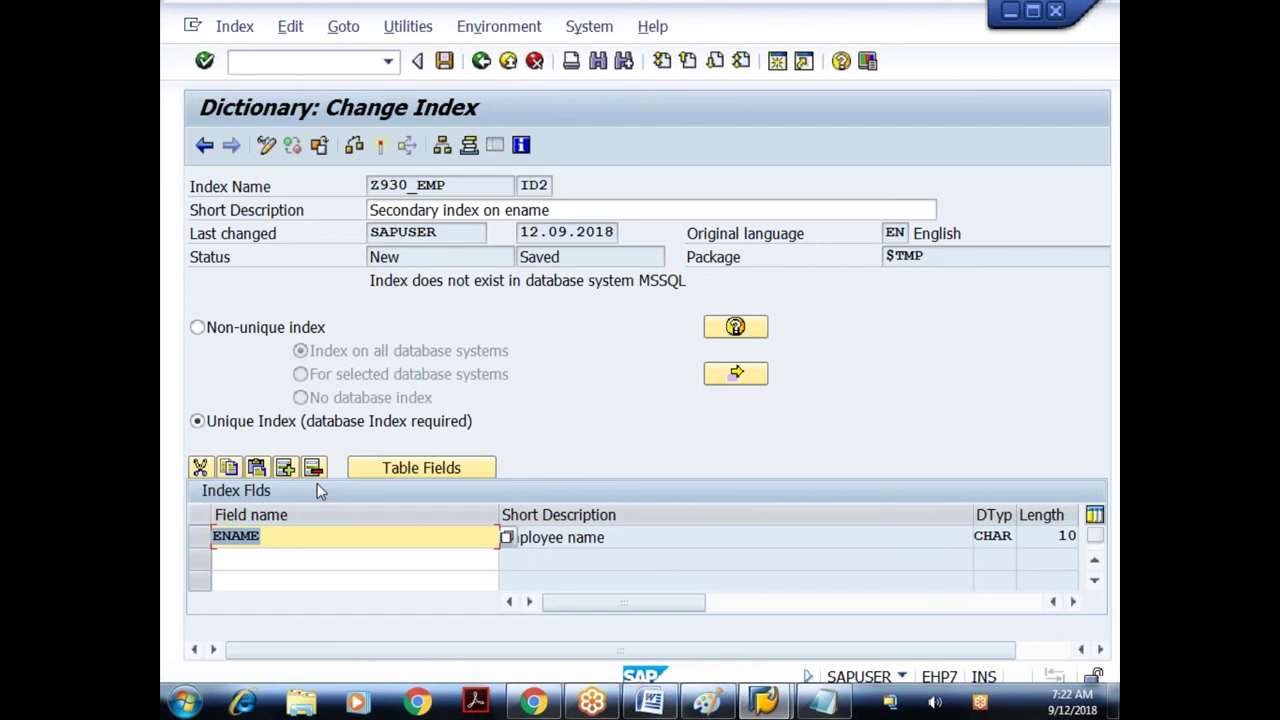
- Add MANDT alongside ENAME to index ID2 and check it again
left_click(421, 467)
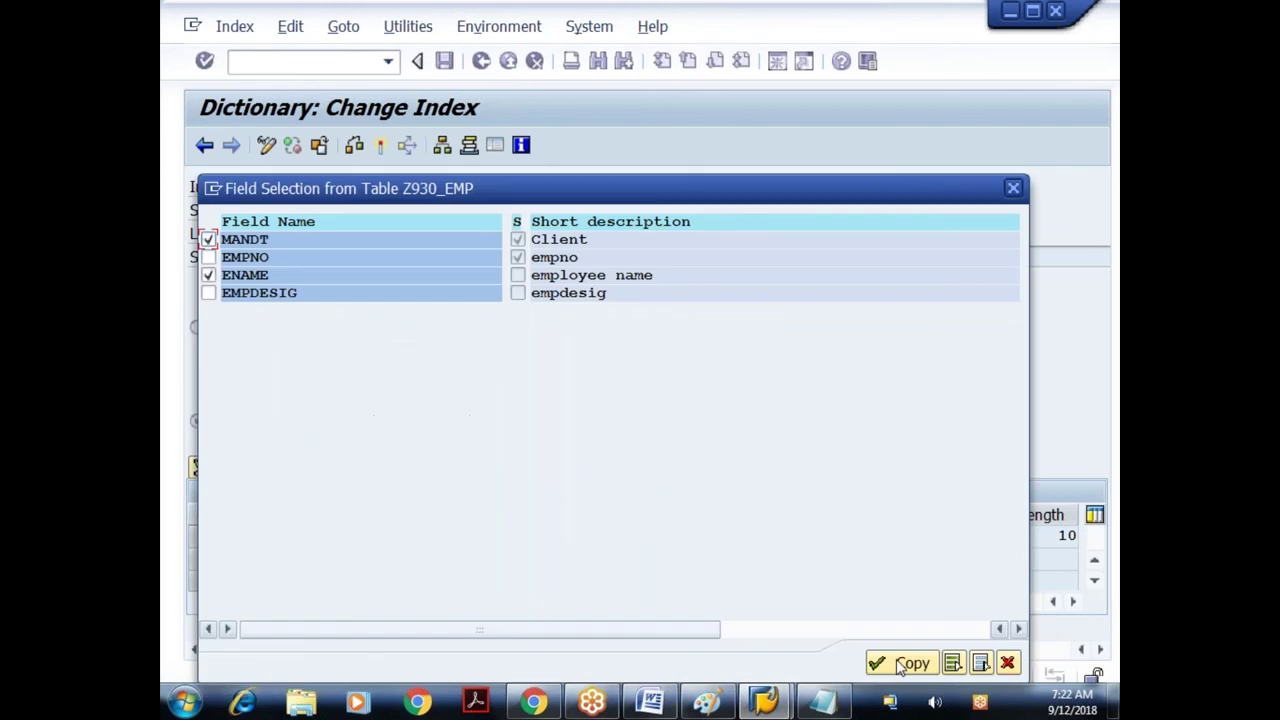
left_click(898, 670)
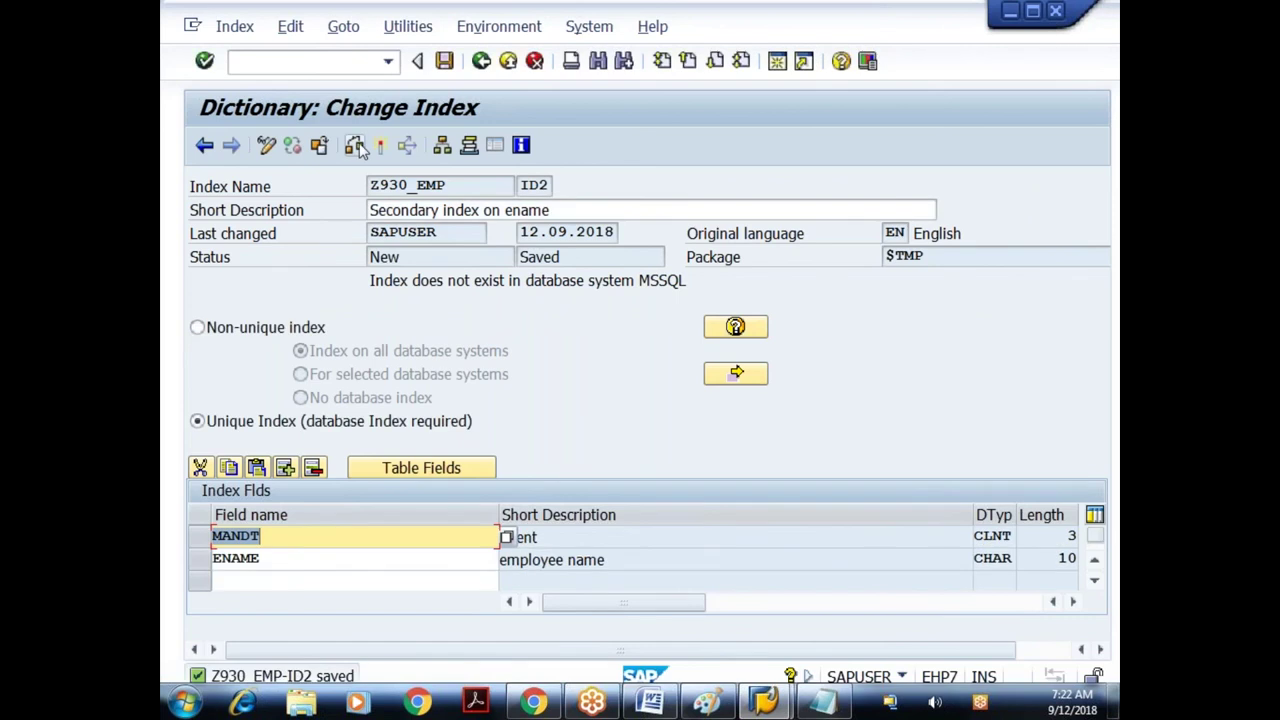
left_click(356, 146)
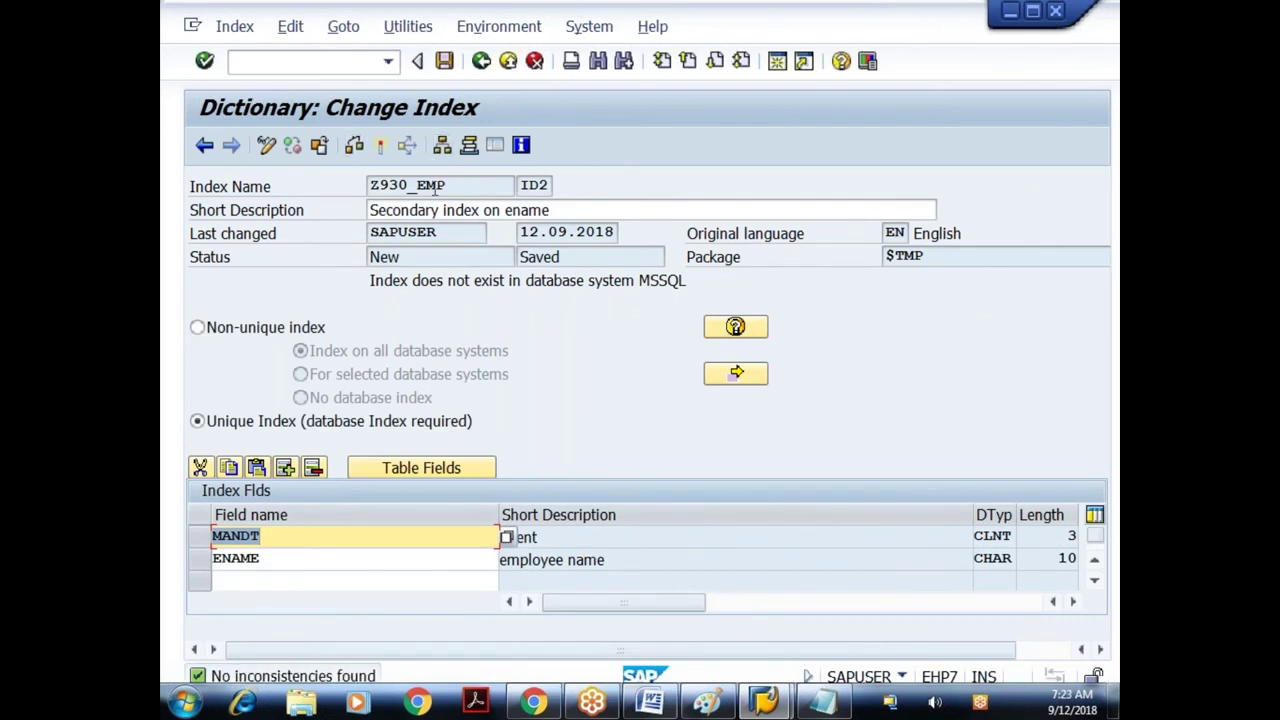
- Activate index ID2, accepting the warning that it doesn't exist in MSSQL
left_click(381, 145)
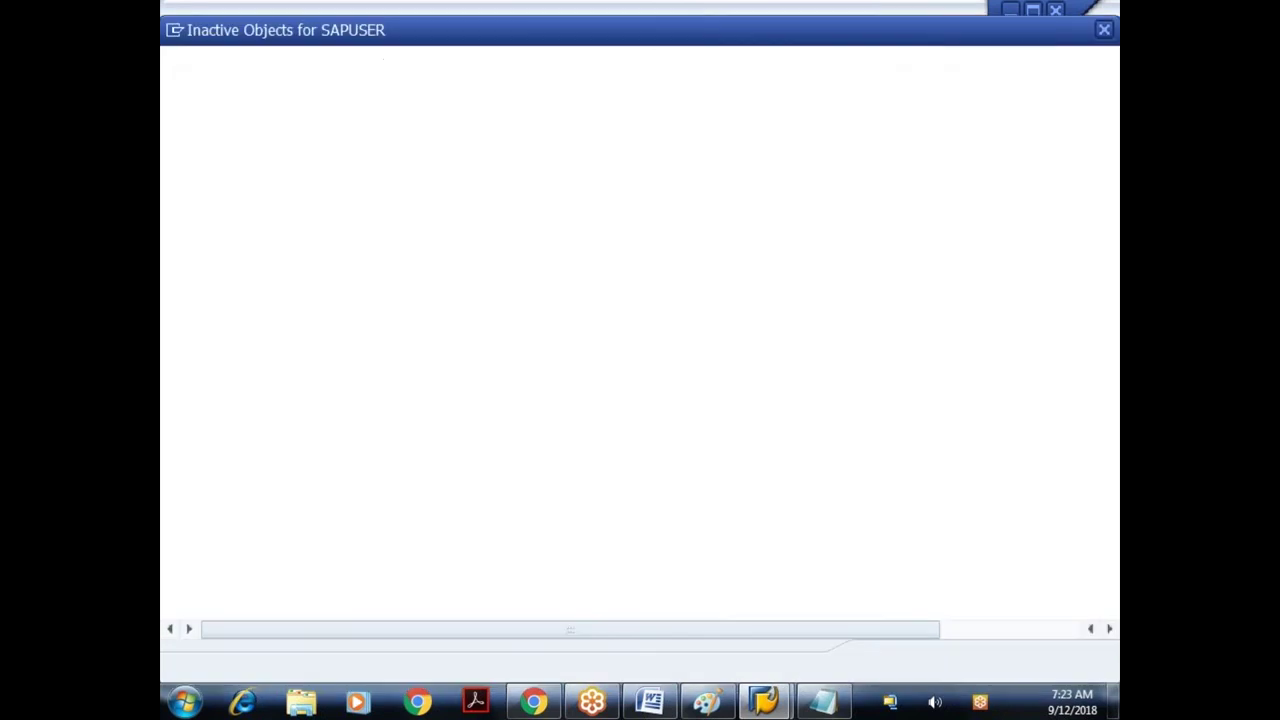
key("Return")
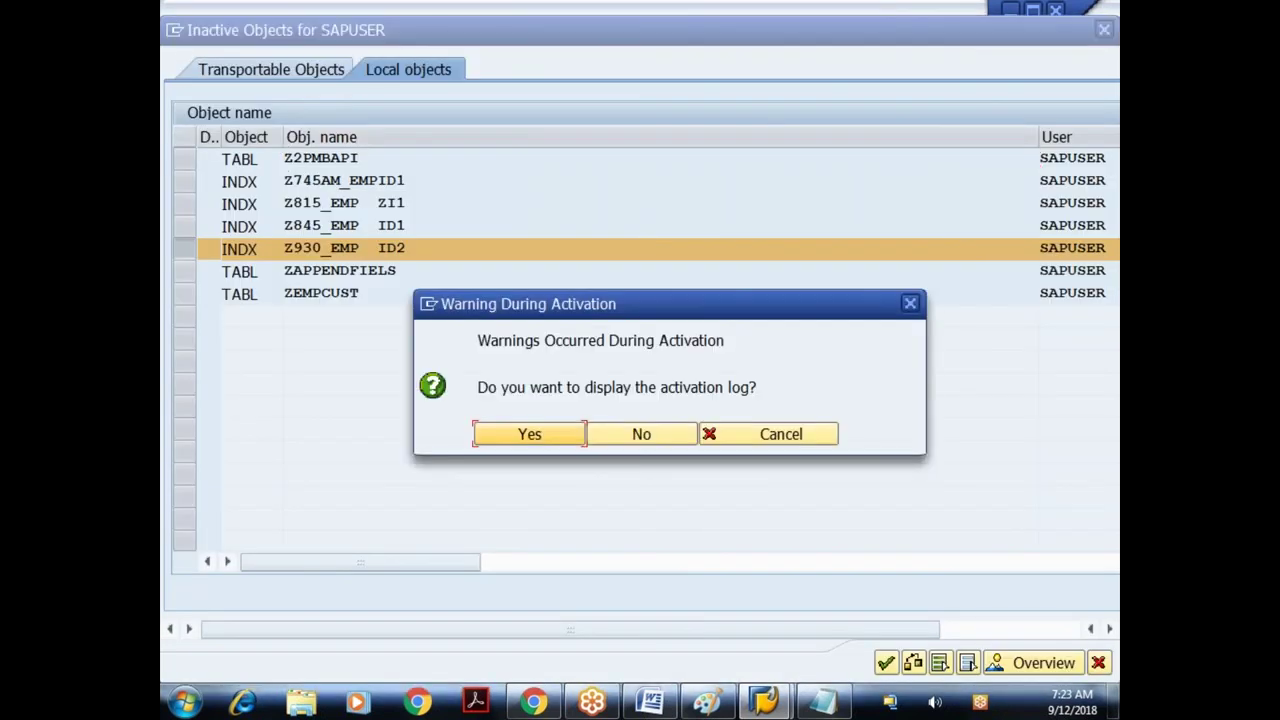
left_click(543, 436)
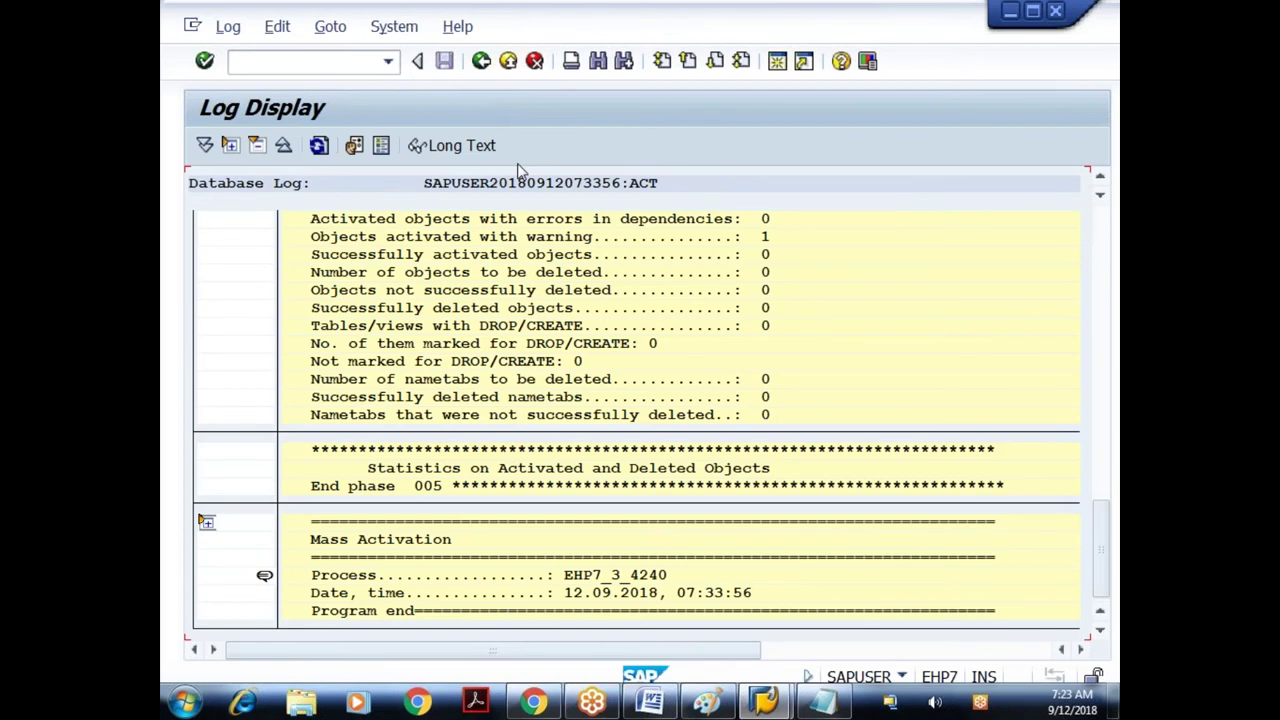
key("F3")
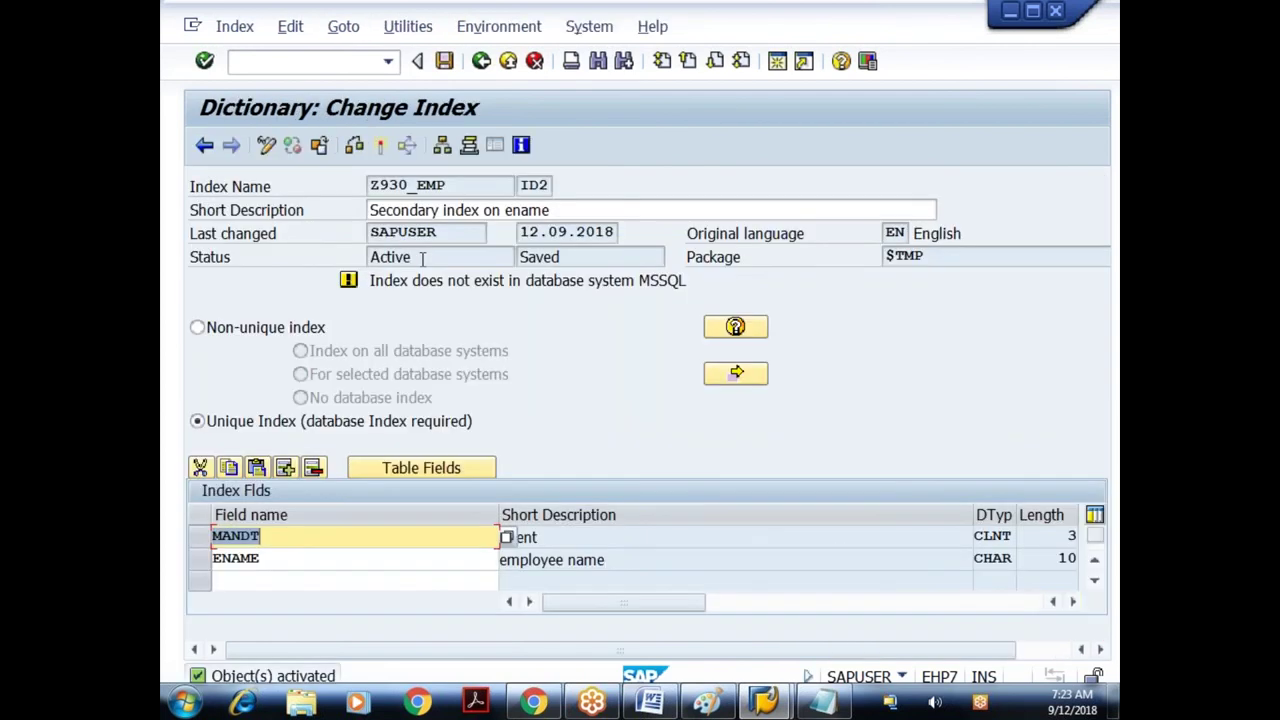
double_click(422, 257)
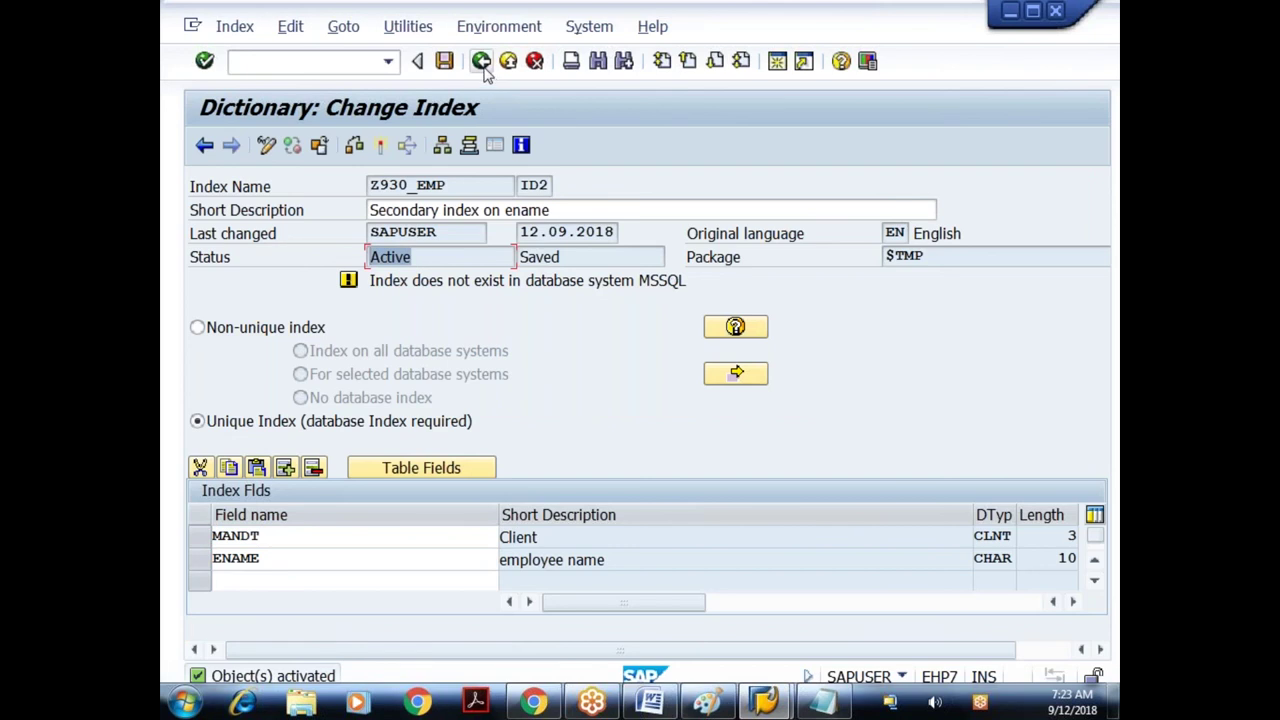
- Activate table Z930_EMP and open the detailed database log of the failure
left_click(481, 61)
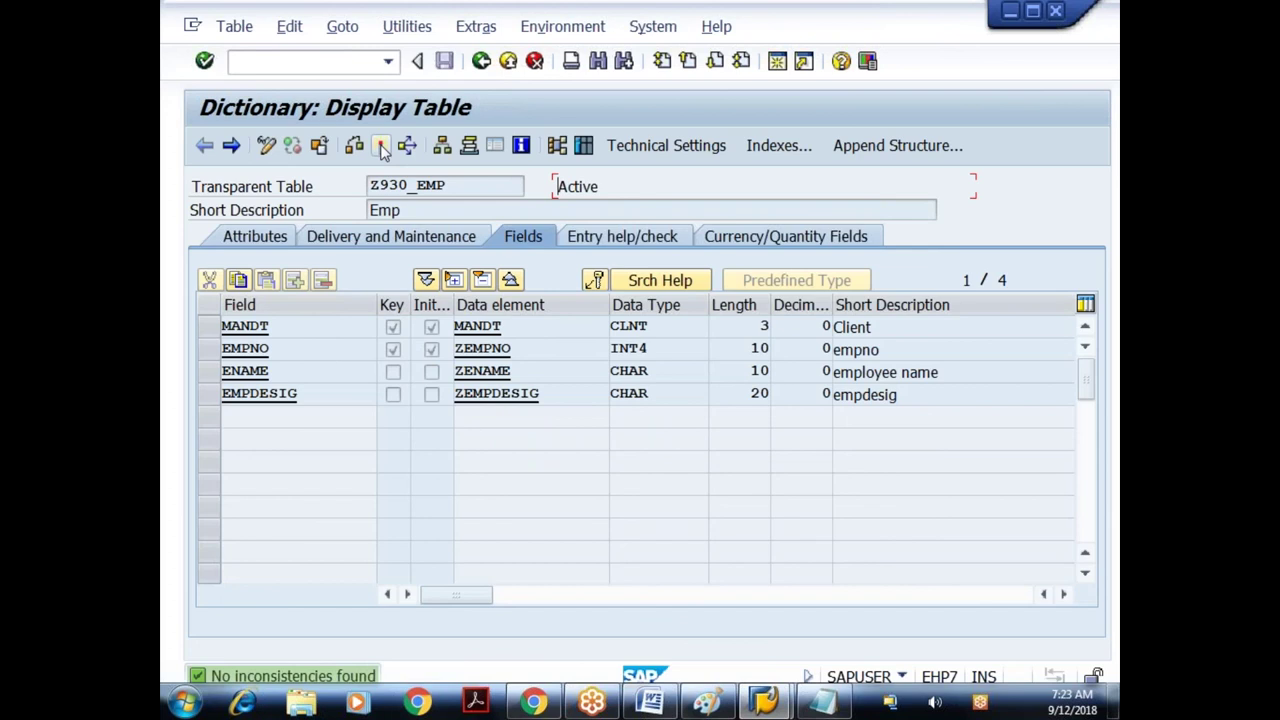
left_click(381, 146)
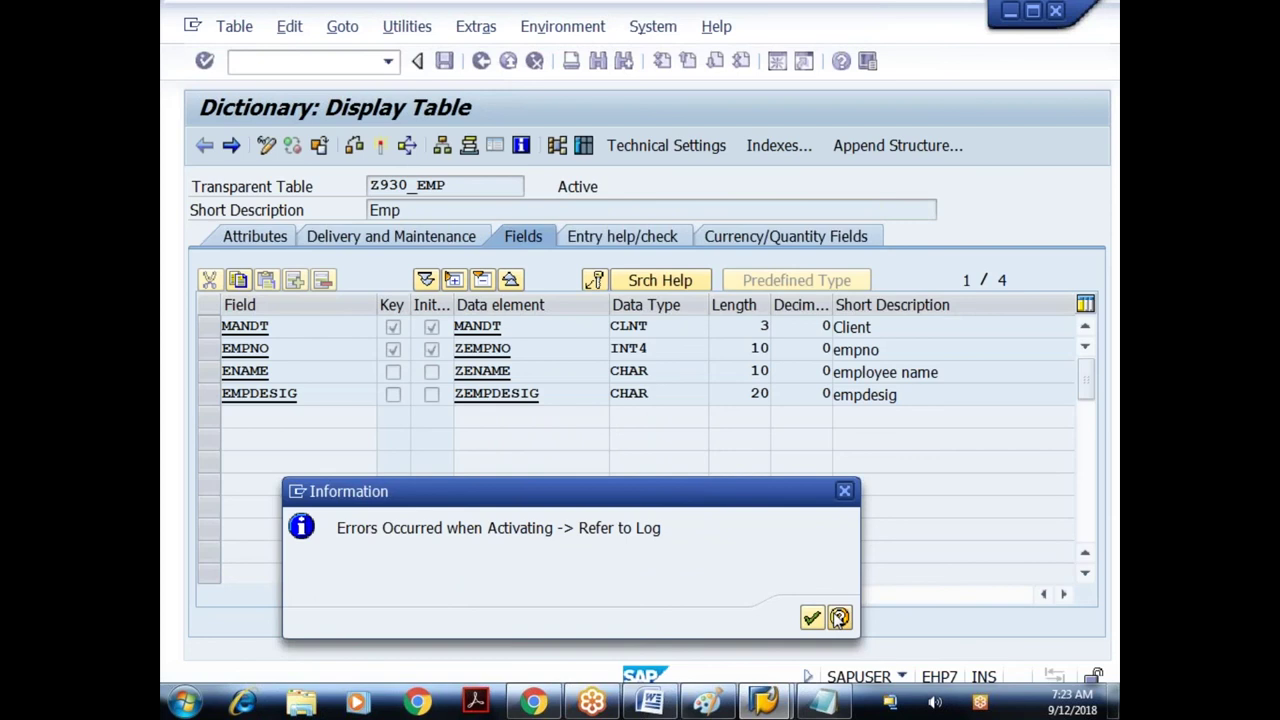
left_click(839, 618)
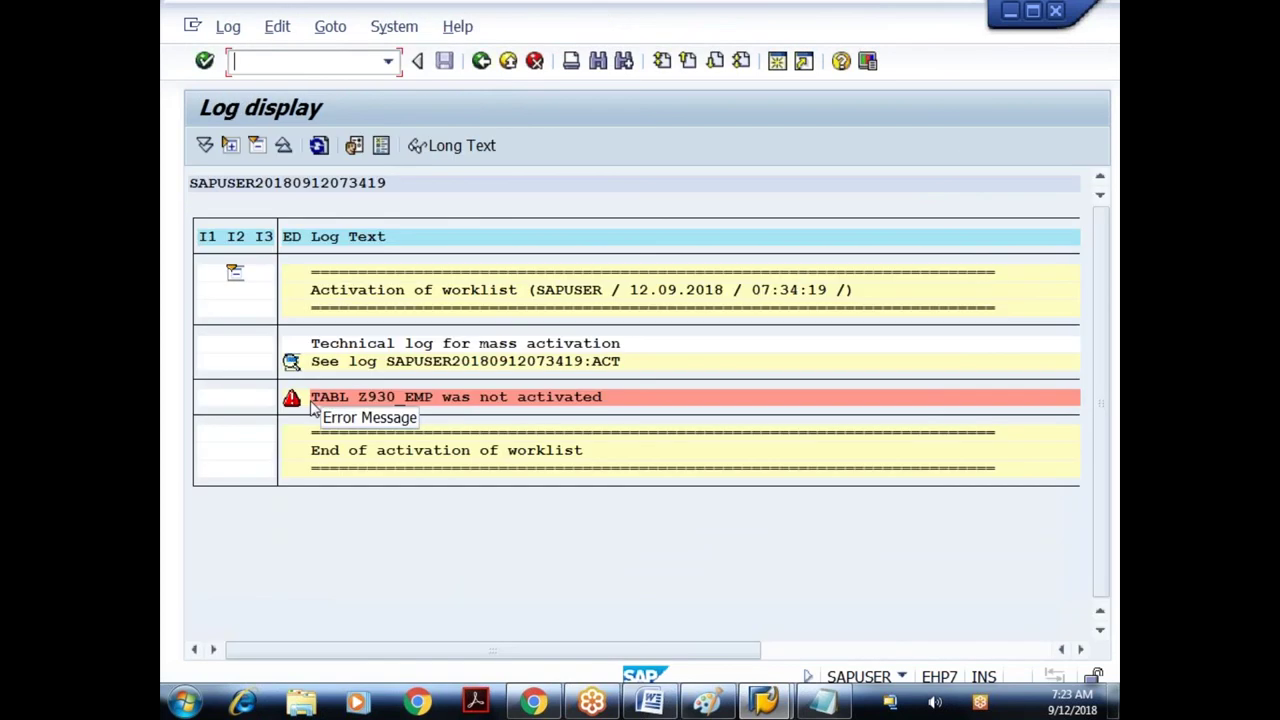
left_click_drag(312, 402, 338, 404)
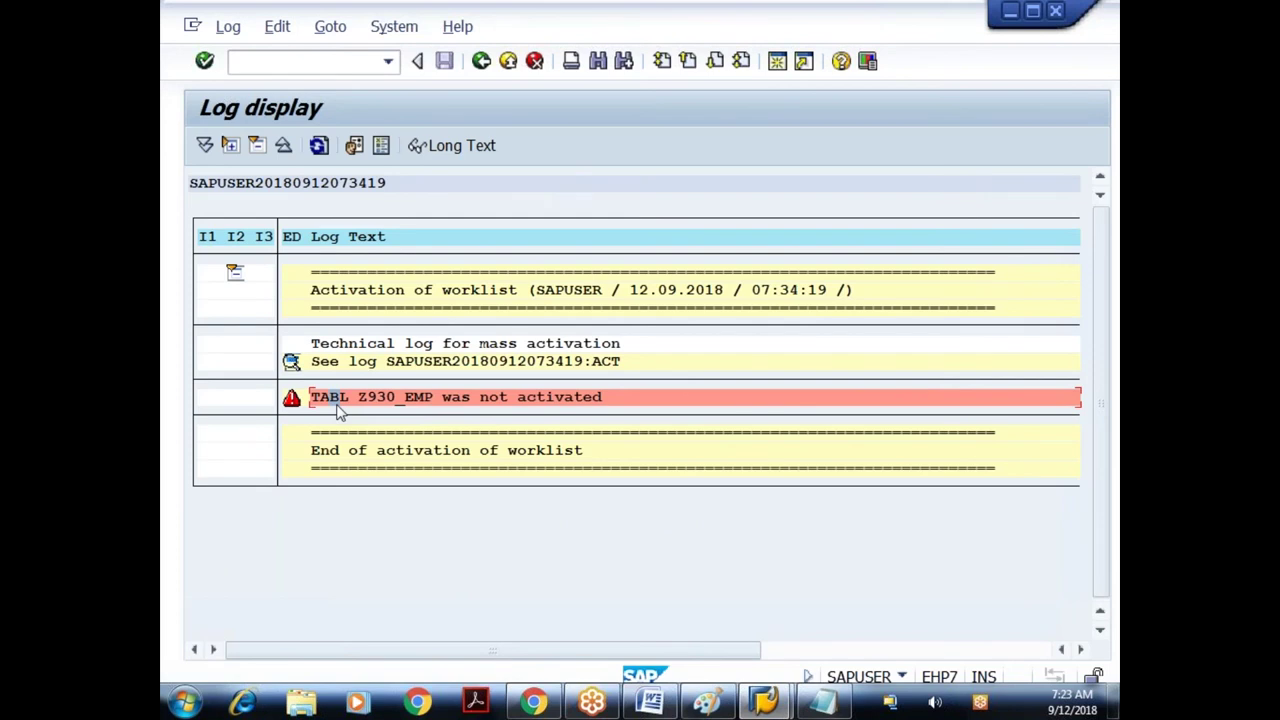
double_click(338, 412)
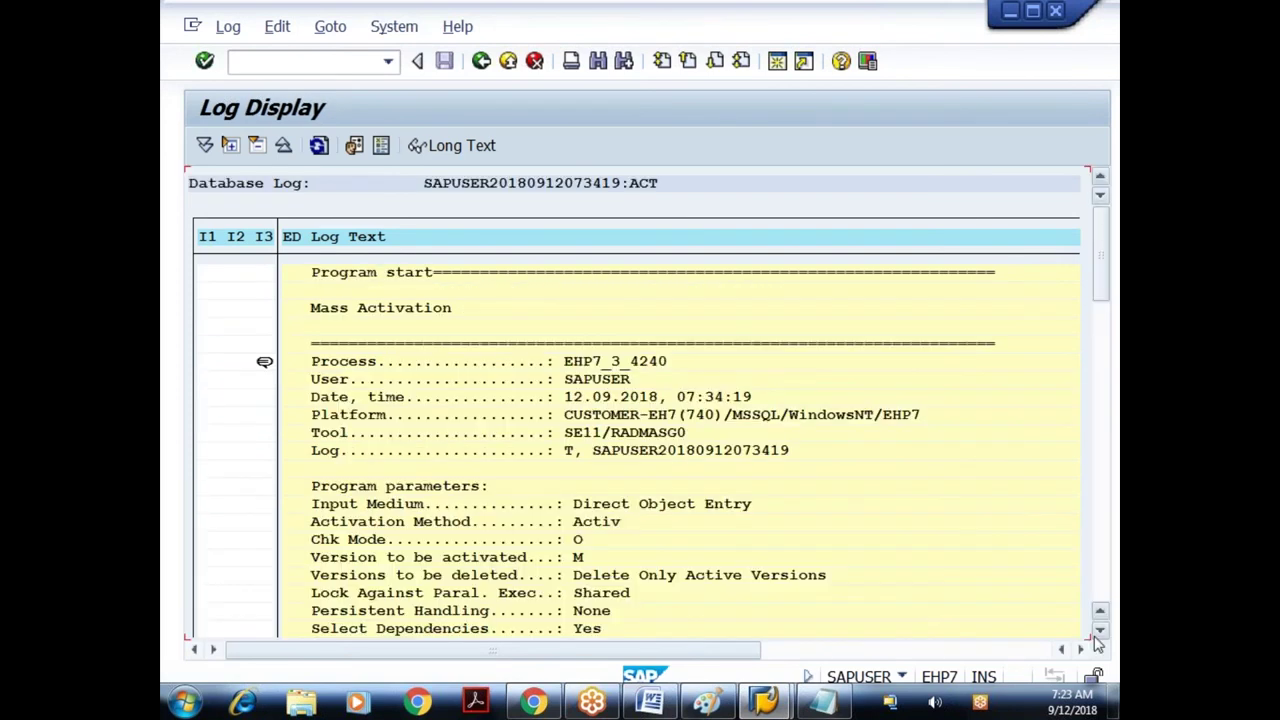
- Read through the log confirming the table wasn't activated, then return to the initial screen
scroll(1100, 635, "down", 5)
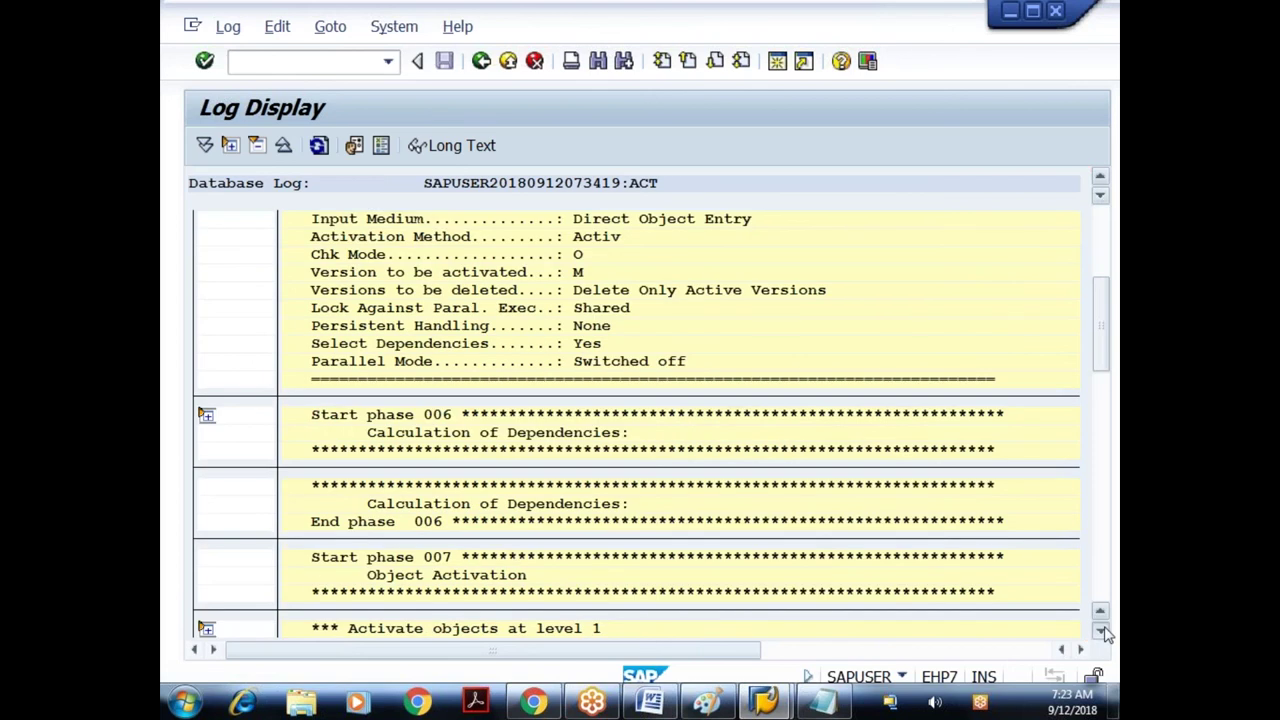
scroll(1105, 635, "down", 6)
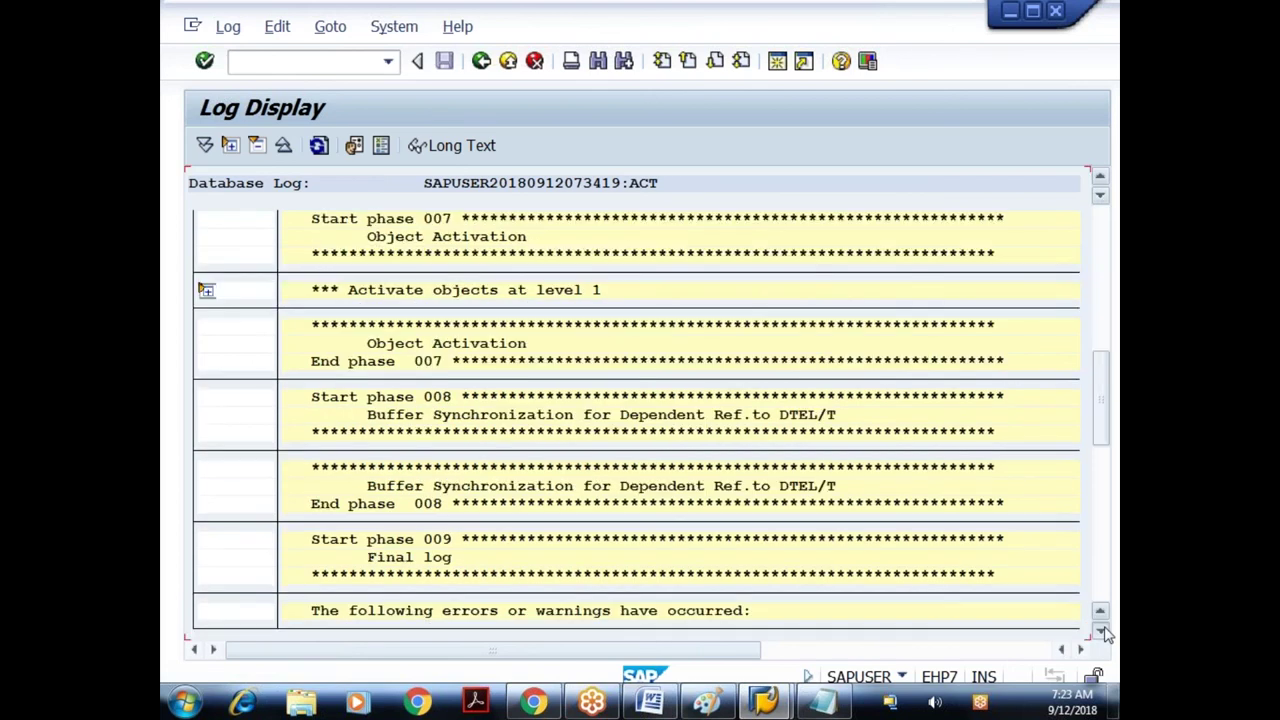
scroll(1105, 635, "down", 5)
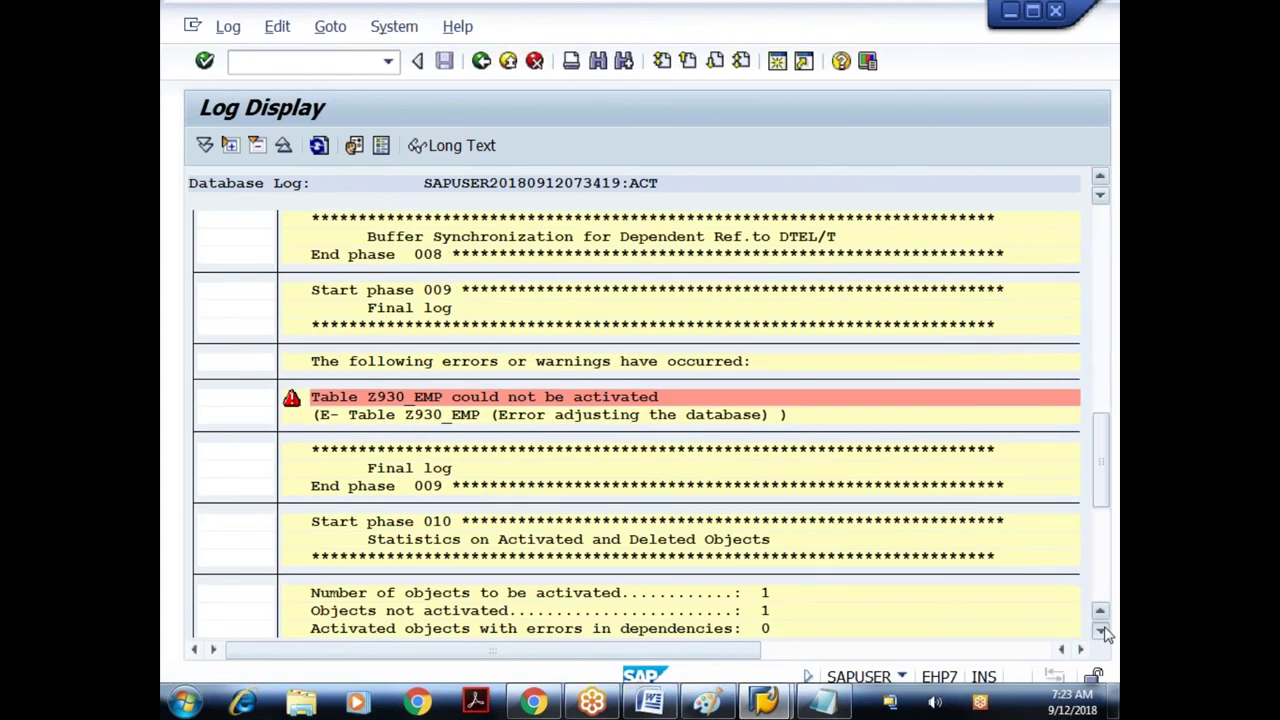
scroll(1105, 635, "down", 1)
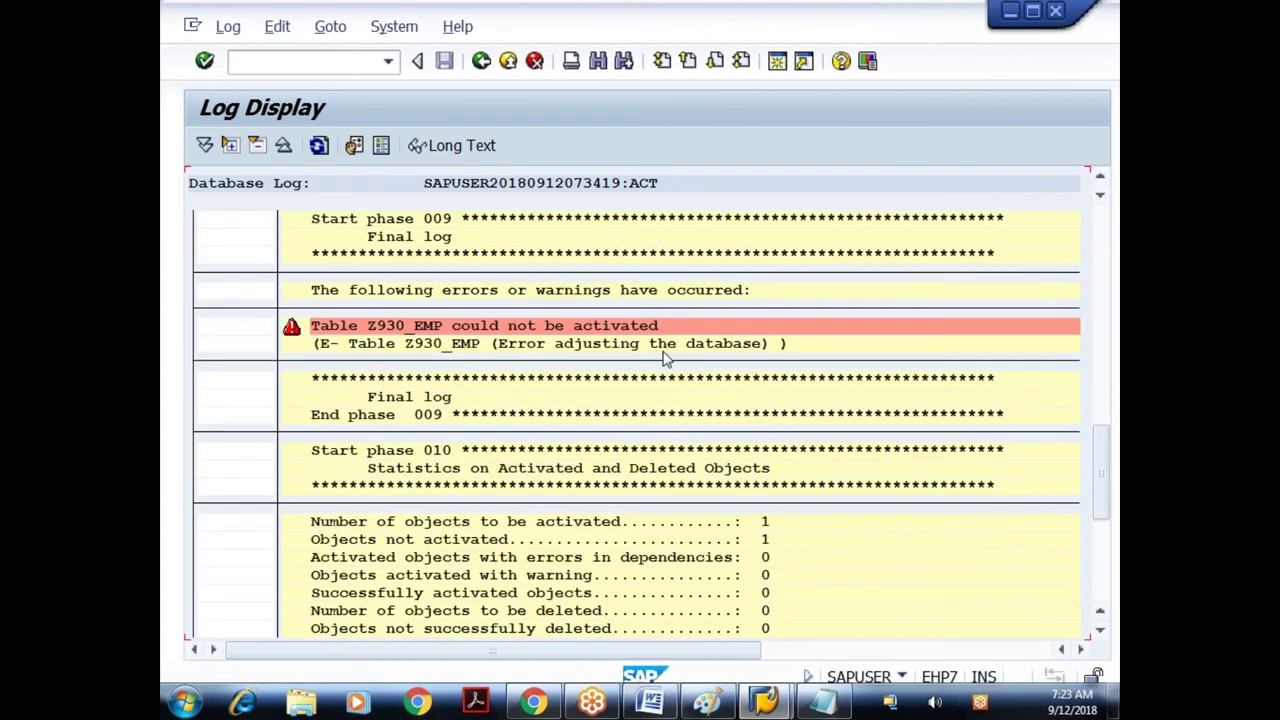
left_click(1101, 633)
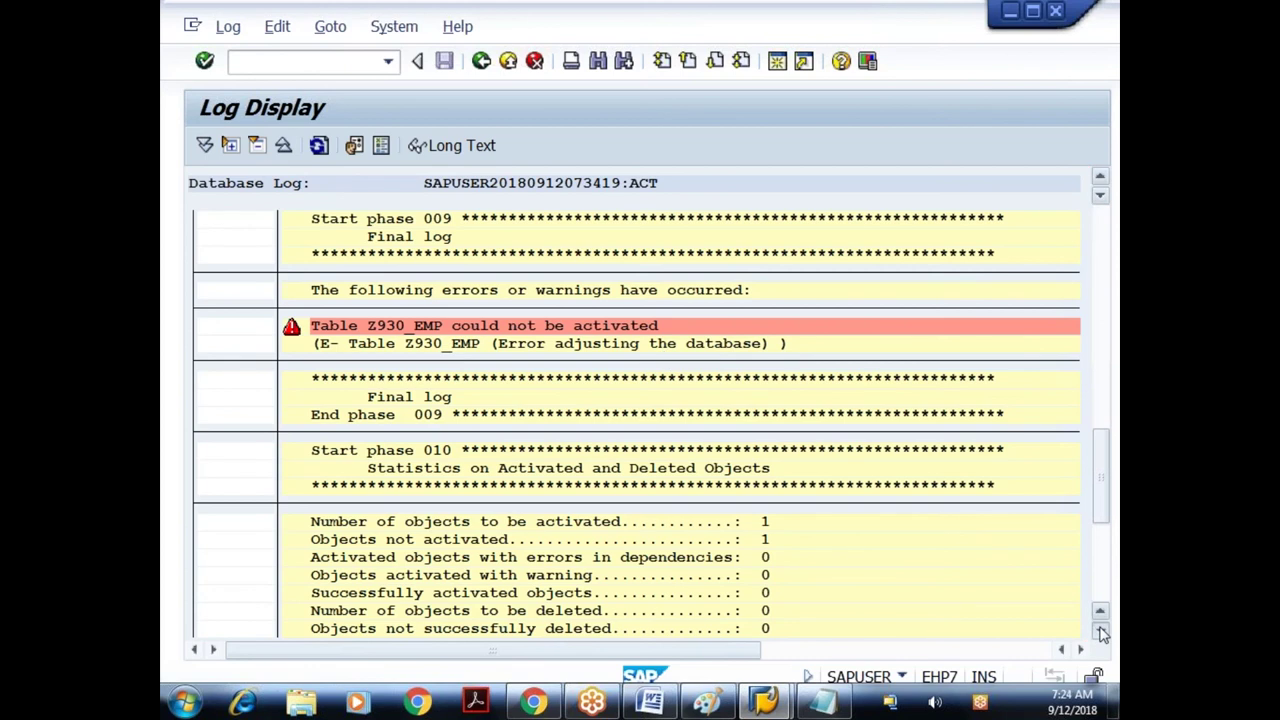
left_click(1101, 633)
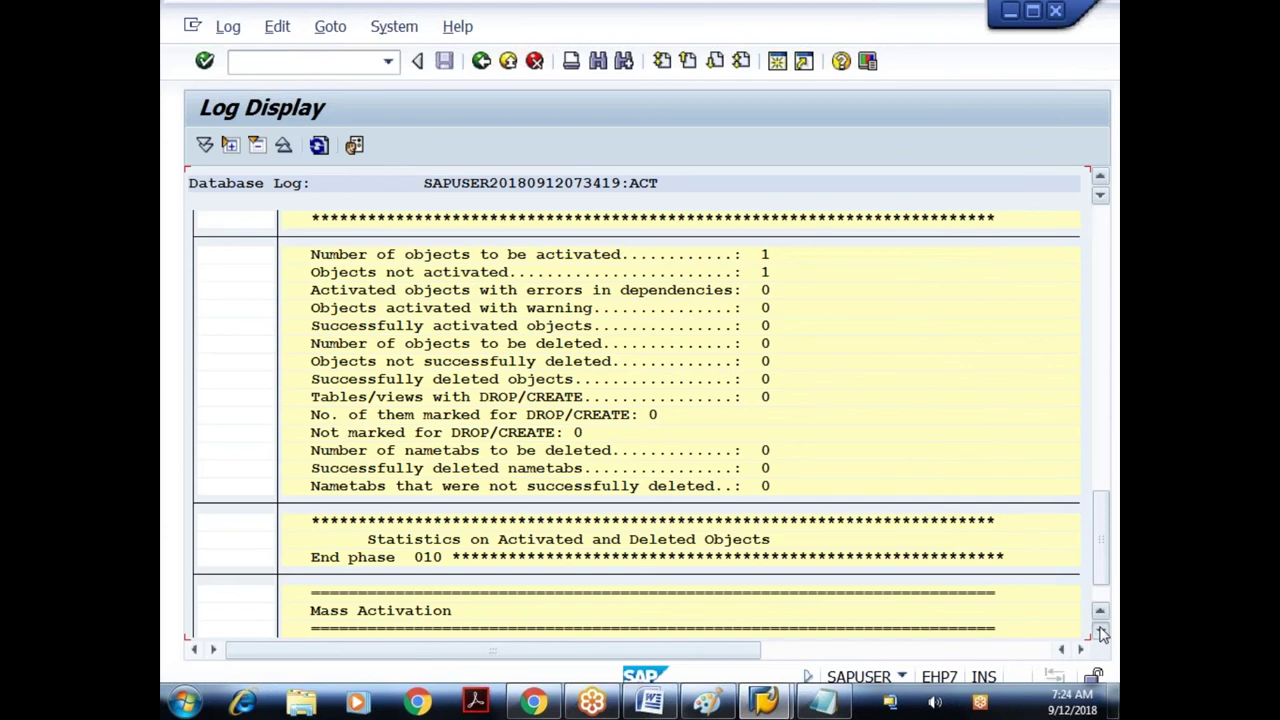
left_click(1101, 633)
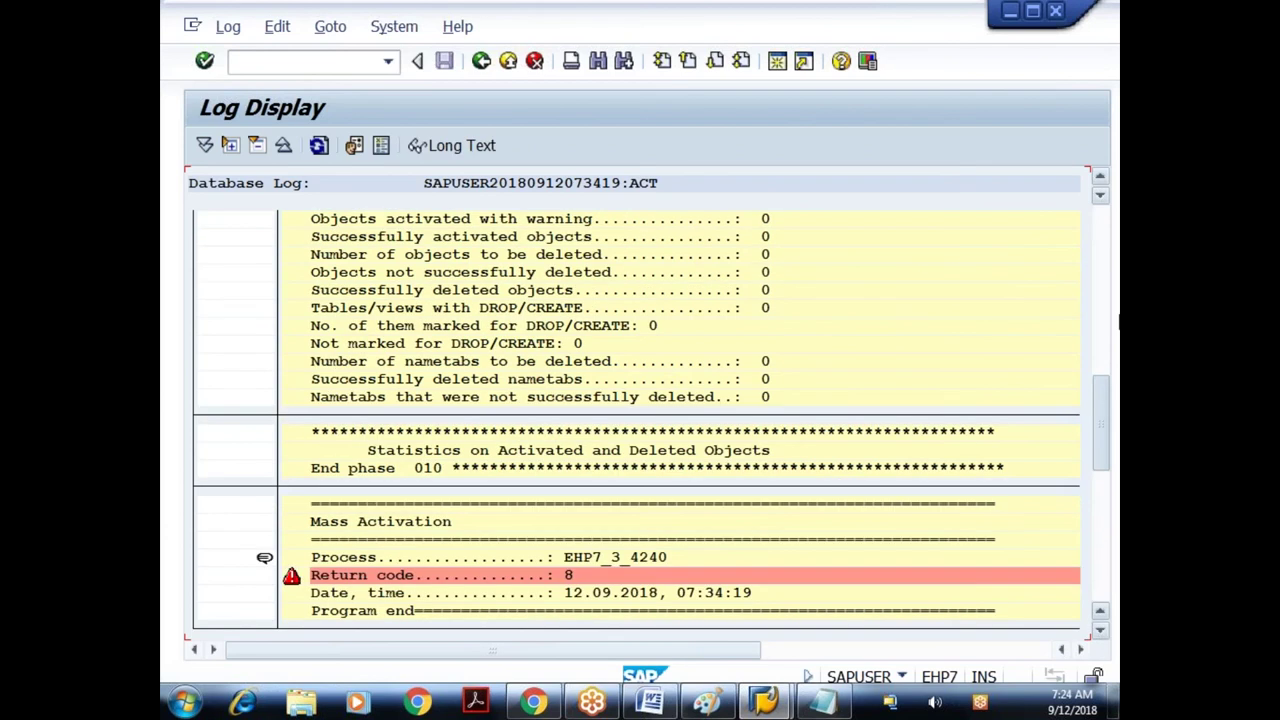
left_click(481, 61)
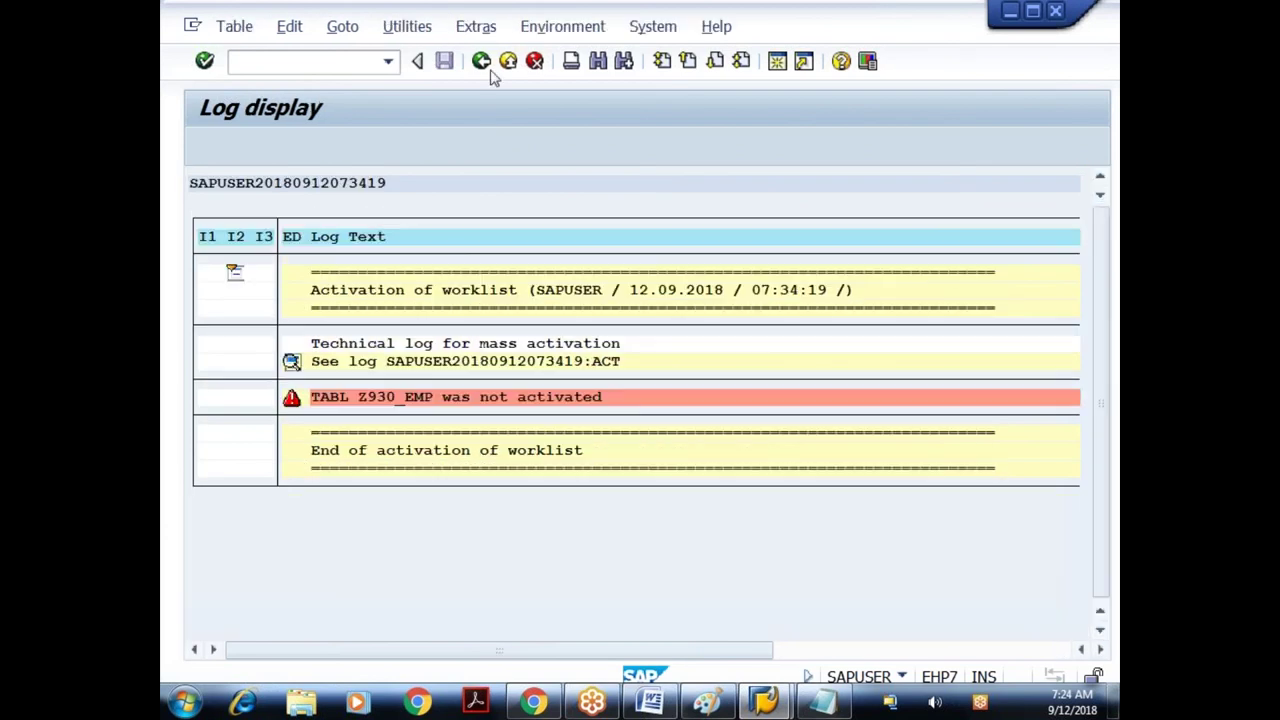
left_click(481, 61)
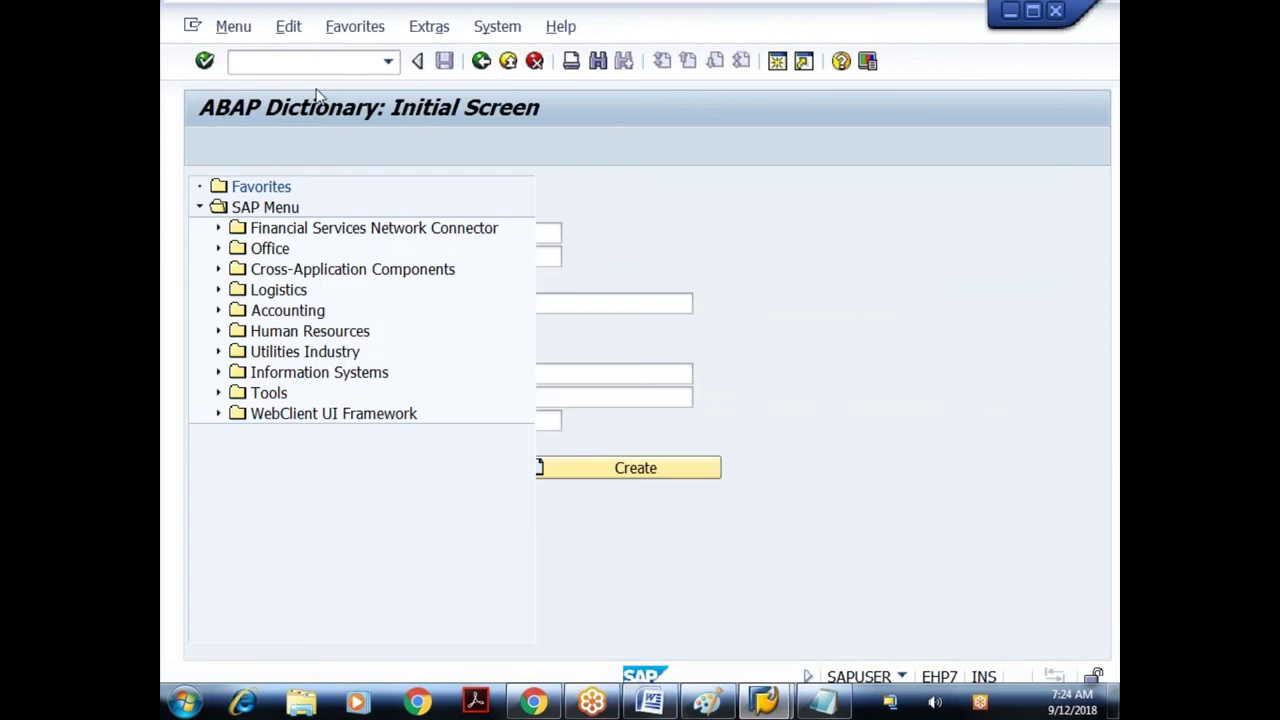
- Open the Database Utility with SE14
type("se1")
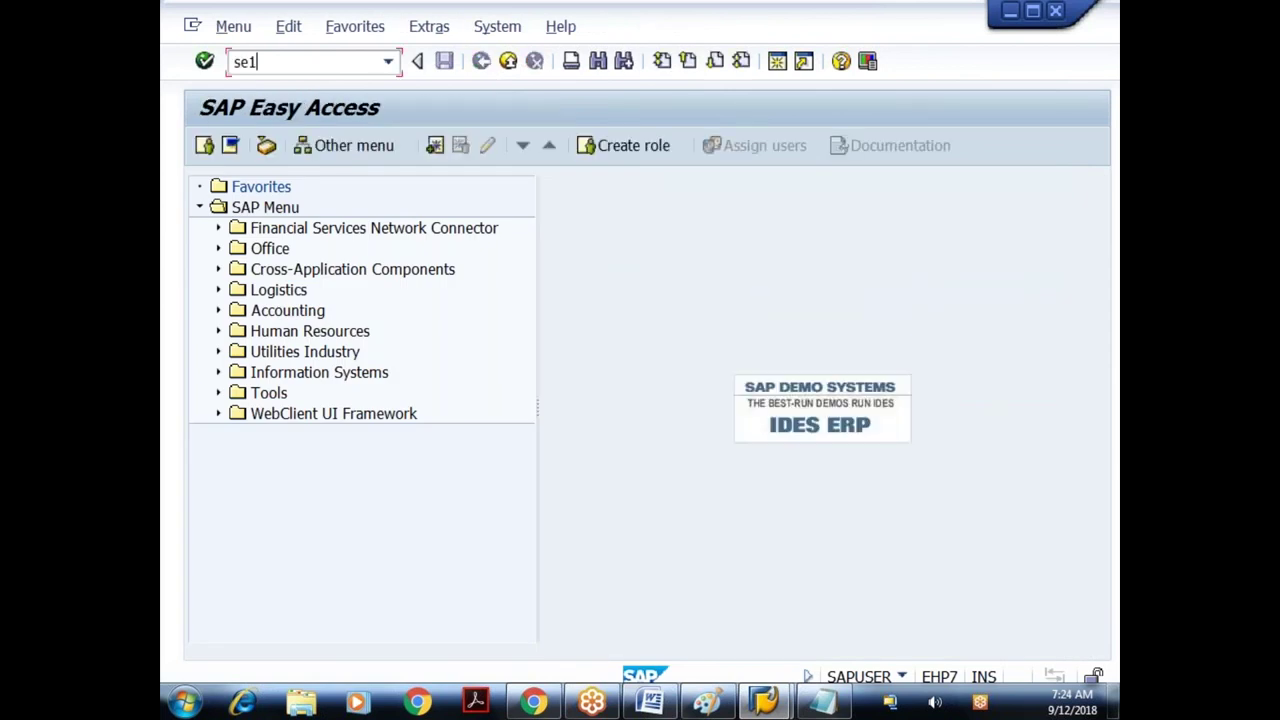
type("4")
key("Return")
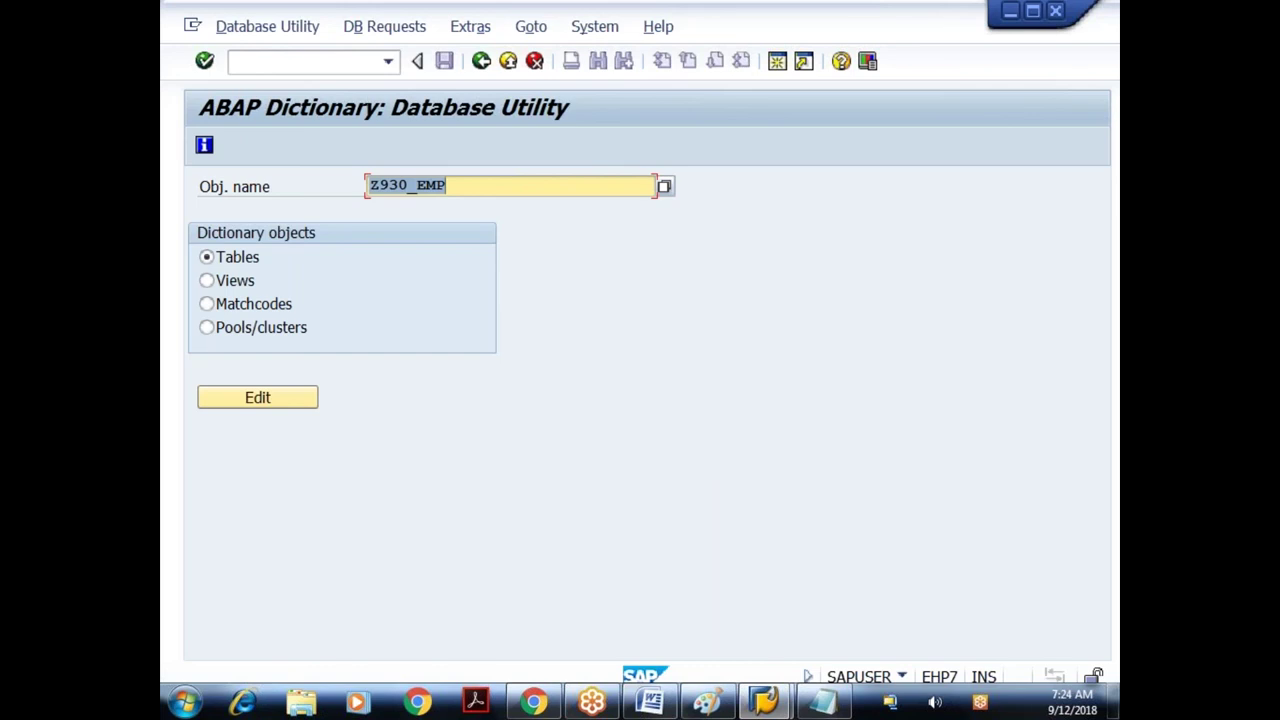
key("F3")
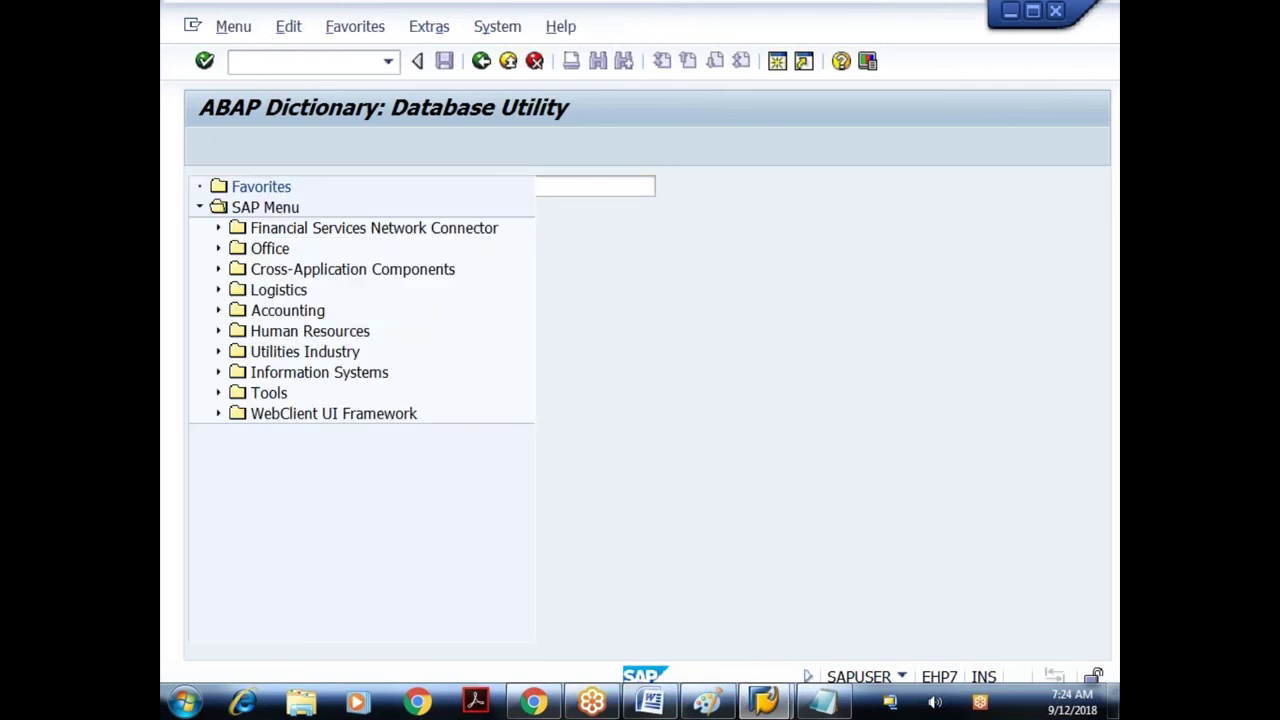
type("s")
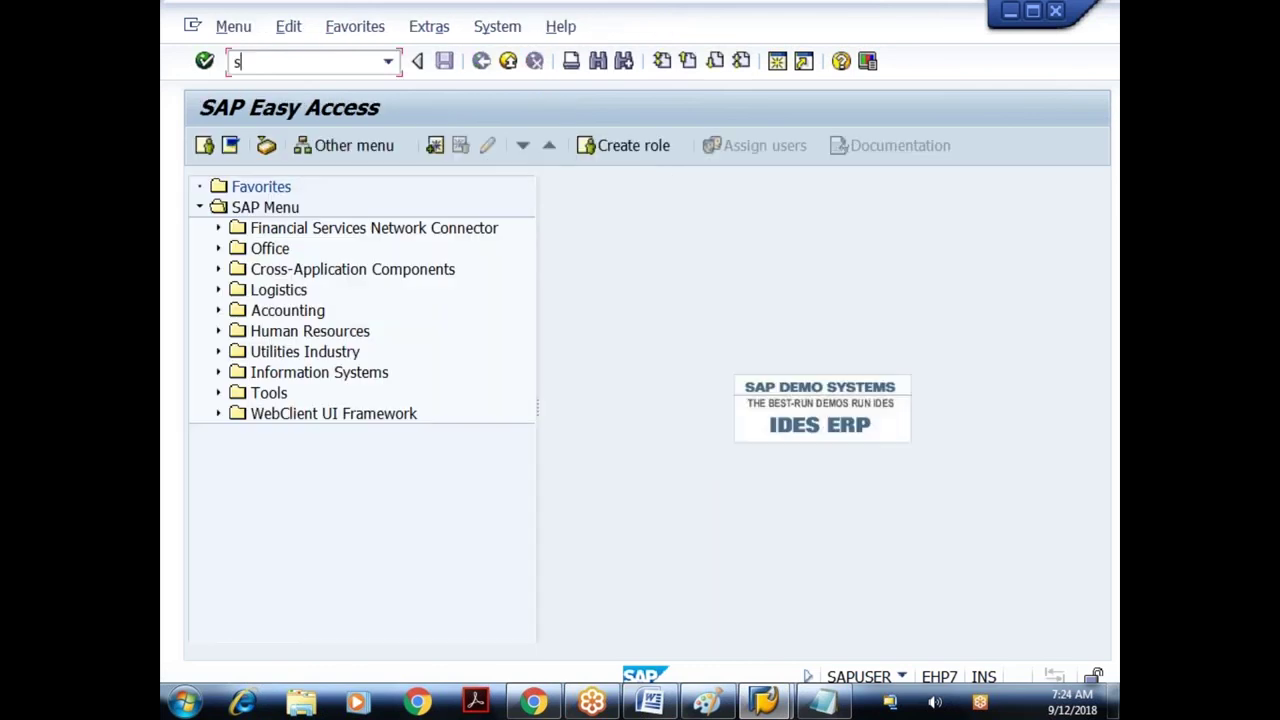
type("e14")
key("Return")
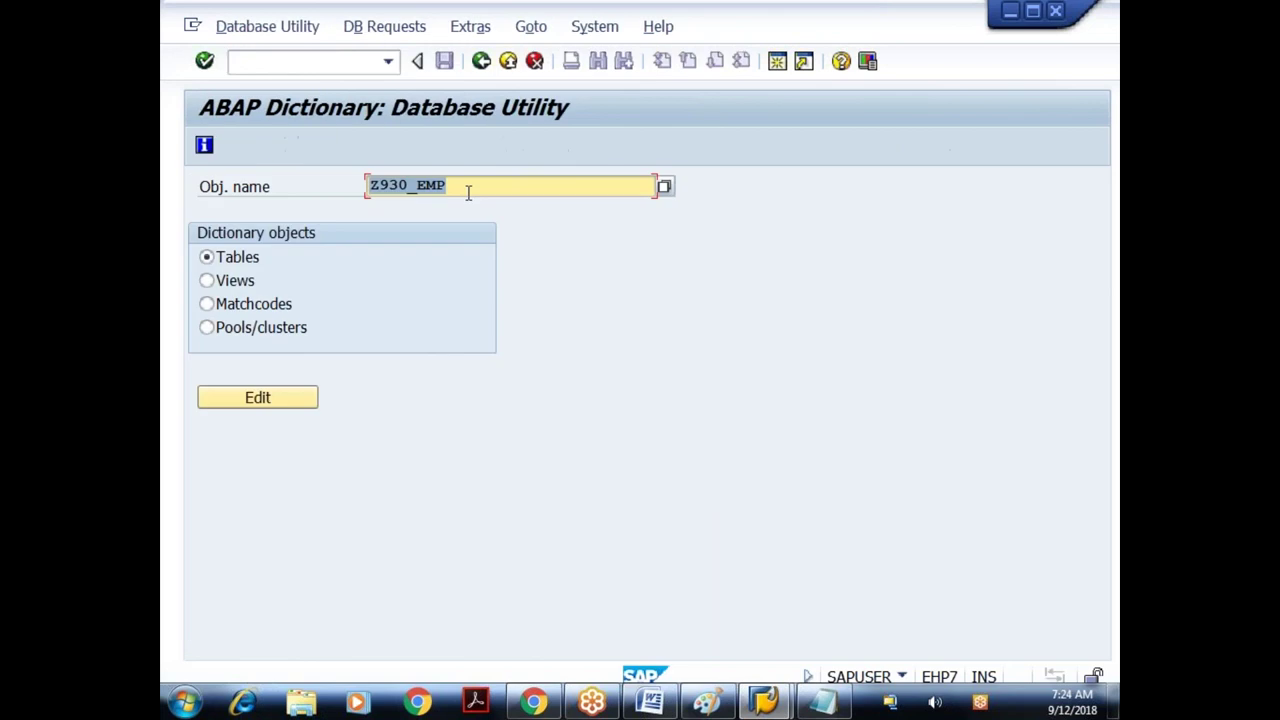
- Edit Z930_EMP and run Activate and adjust database with data saved, confirming online
left_click(468, 192)
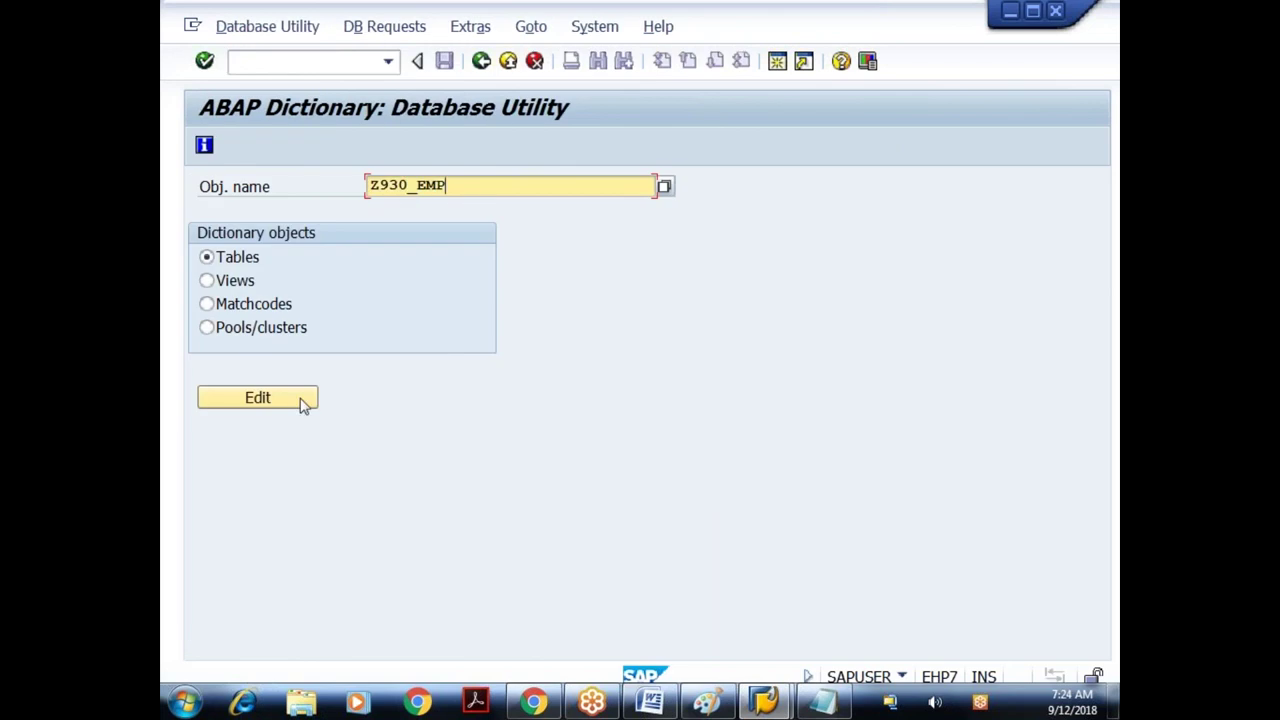
left_click(301, 403)
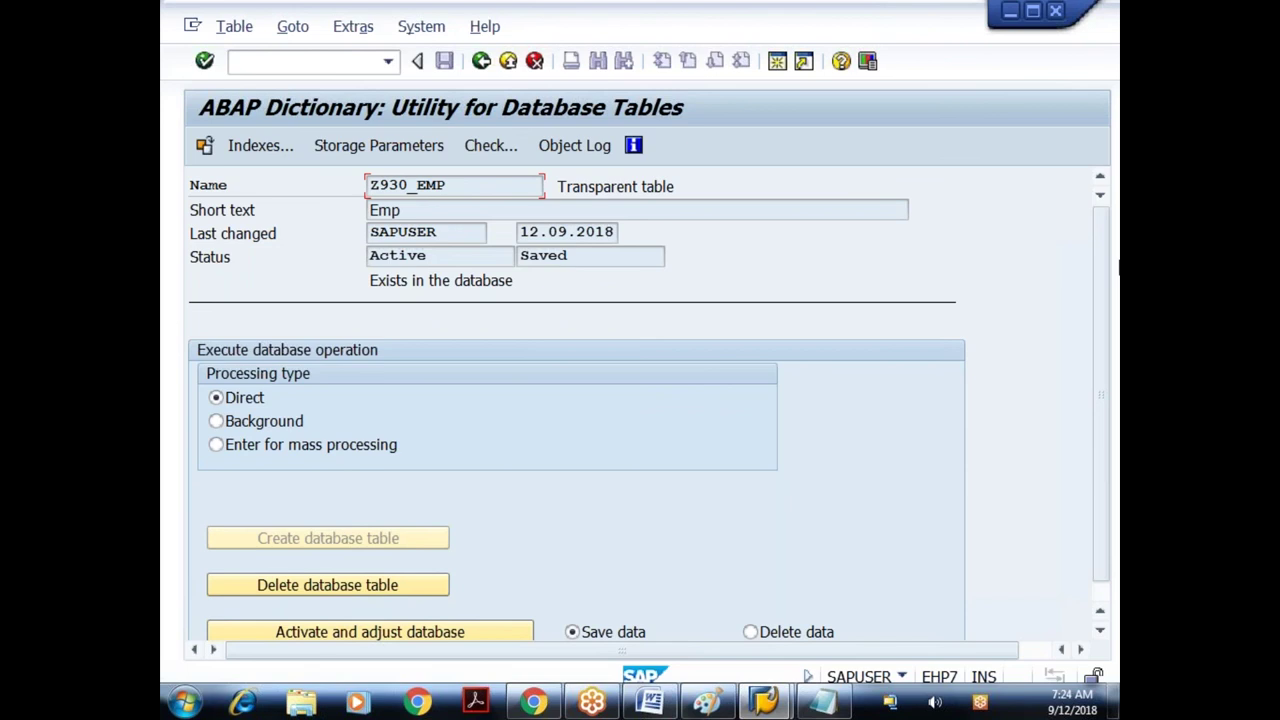
scroll(163, 127, "down", 1)
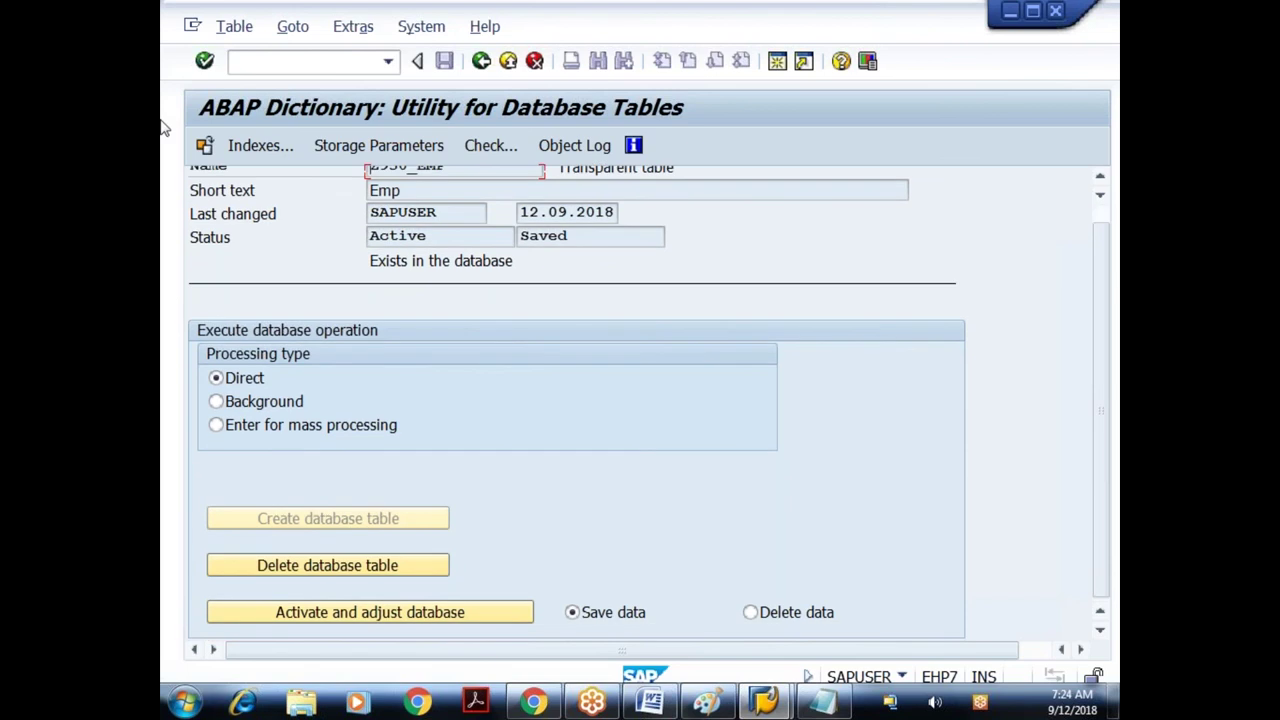
left_click(446, 613)
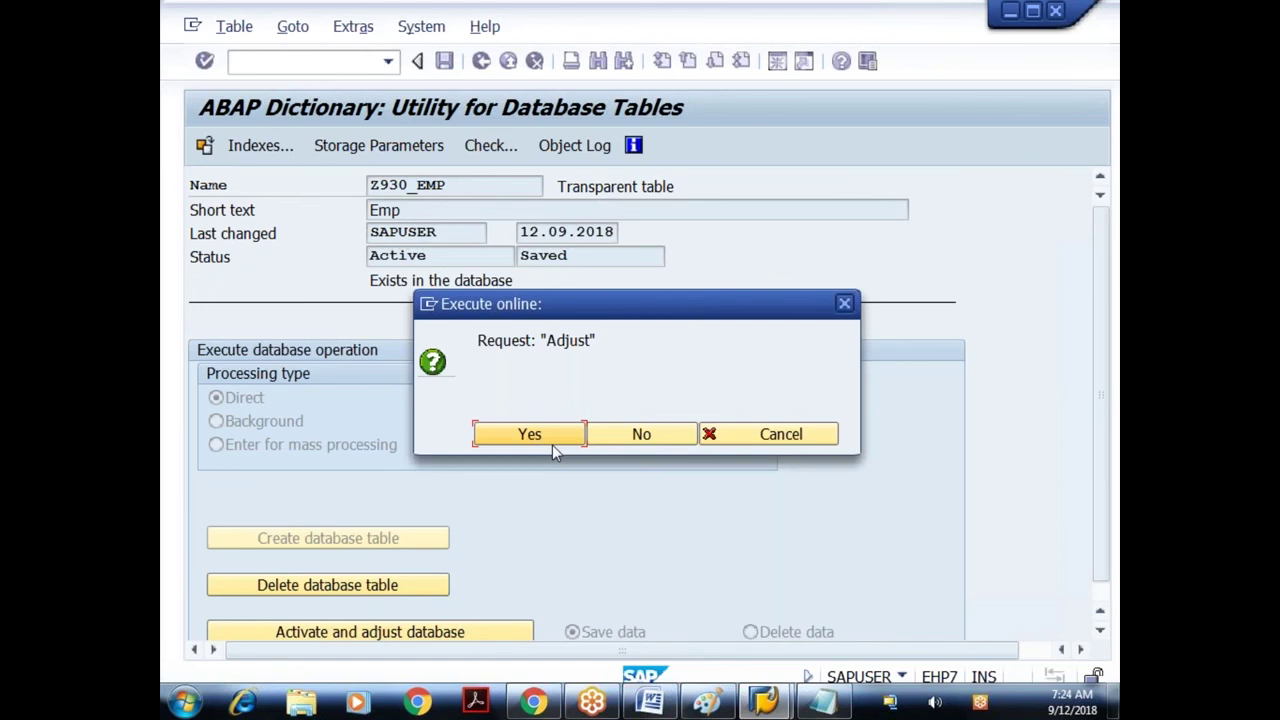
left_click(552, 440)
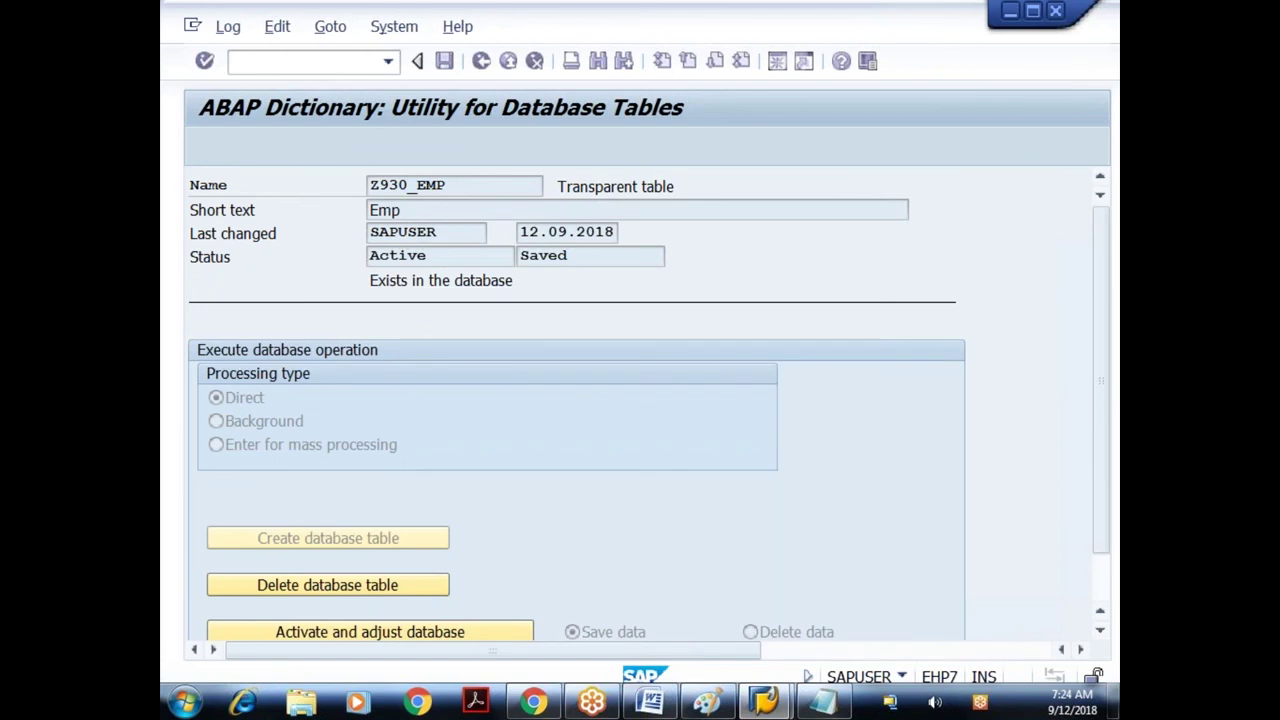
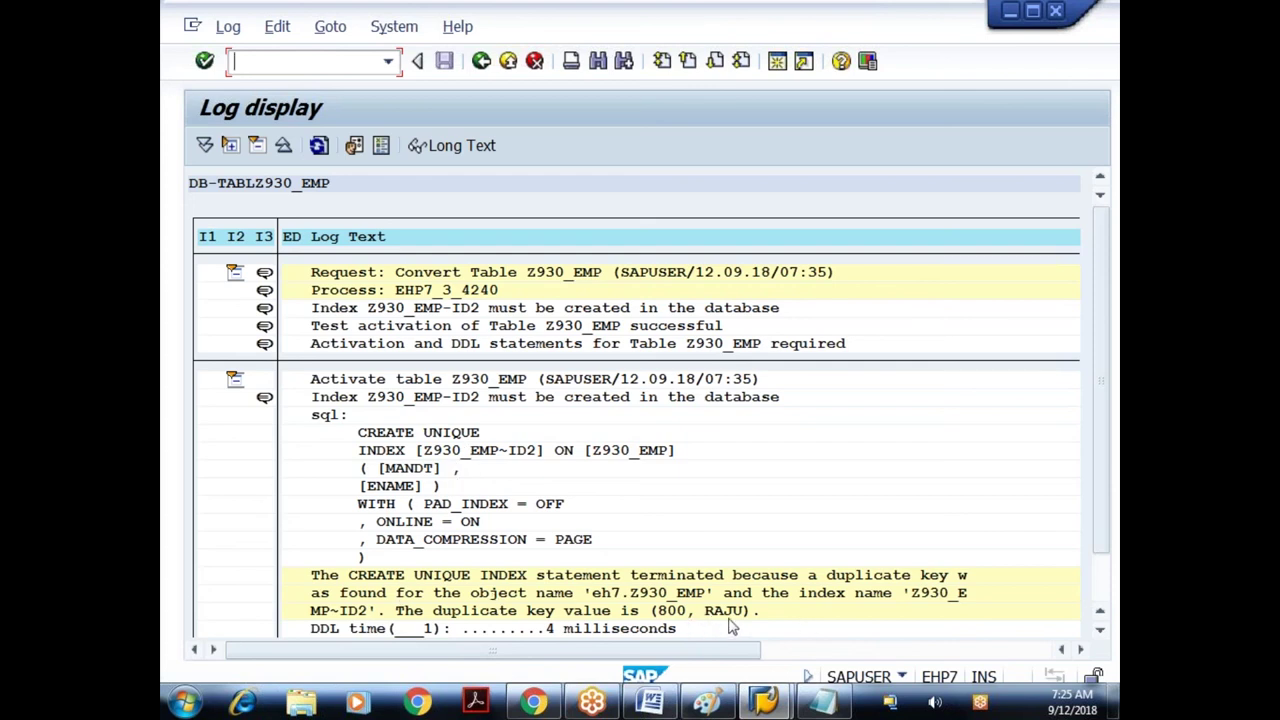
- Leave the Z930_EMP conversion log for SAP Easy Access and enter transaction SE11
left_click(482, 62)
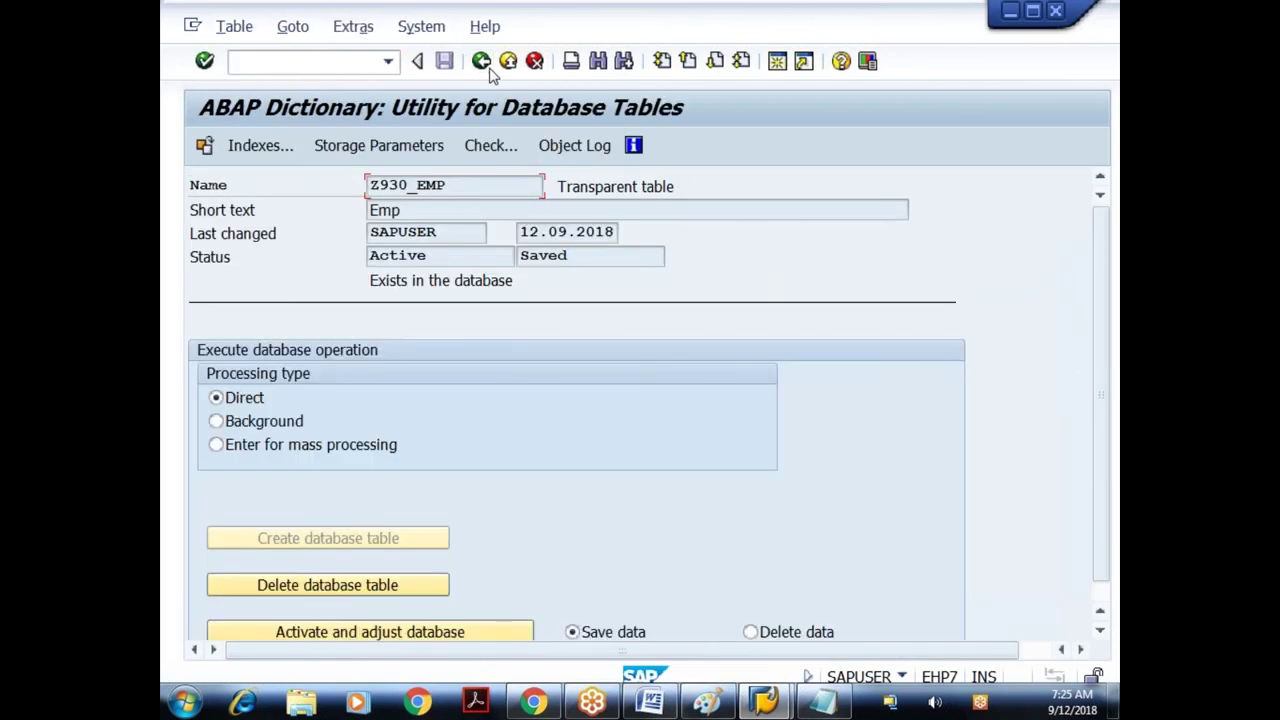
left_click(487, 66)
type("se")
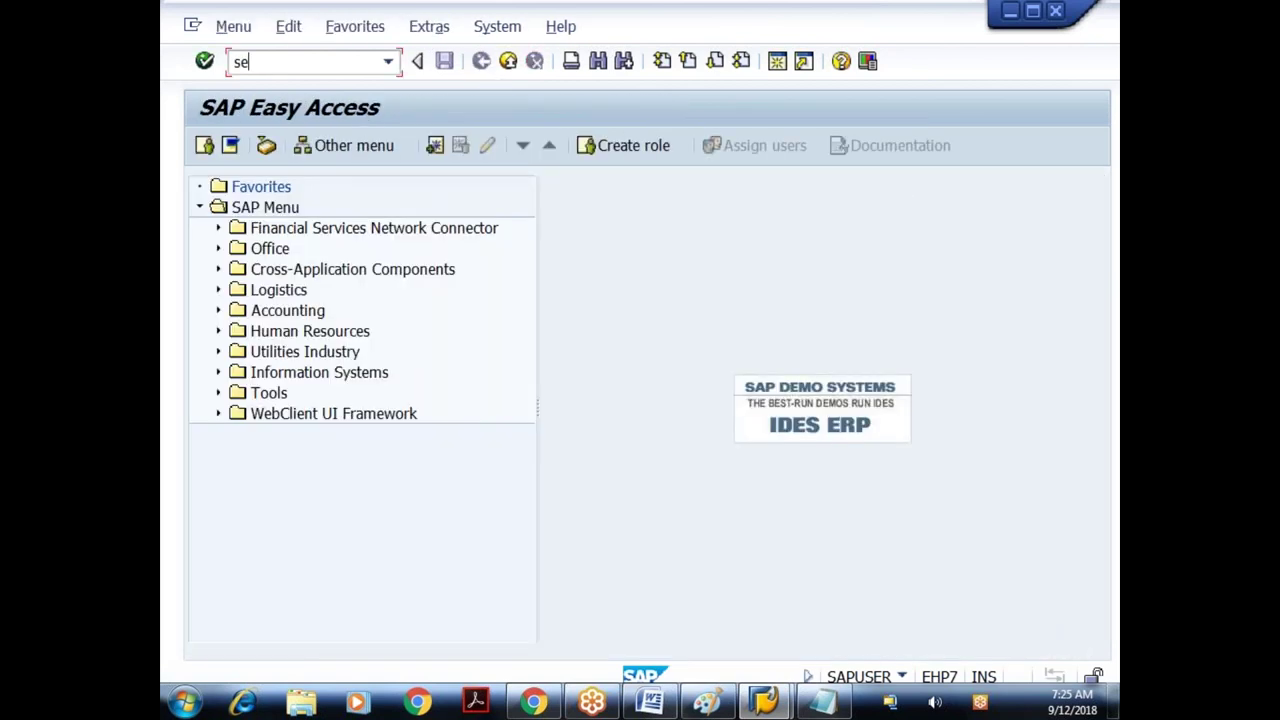
type("11")
- List all four Z930_EMP entries in the Data Browser, select the RAJU row, and return to selection
key("Return")
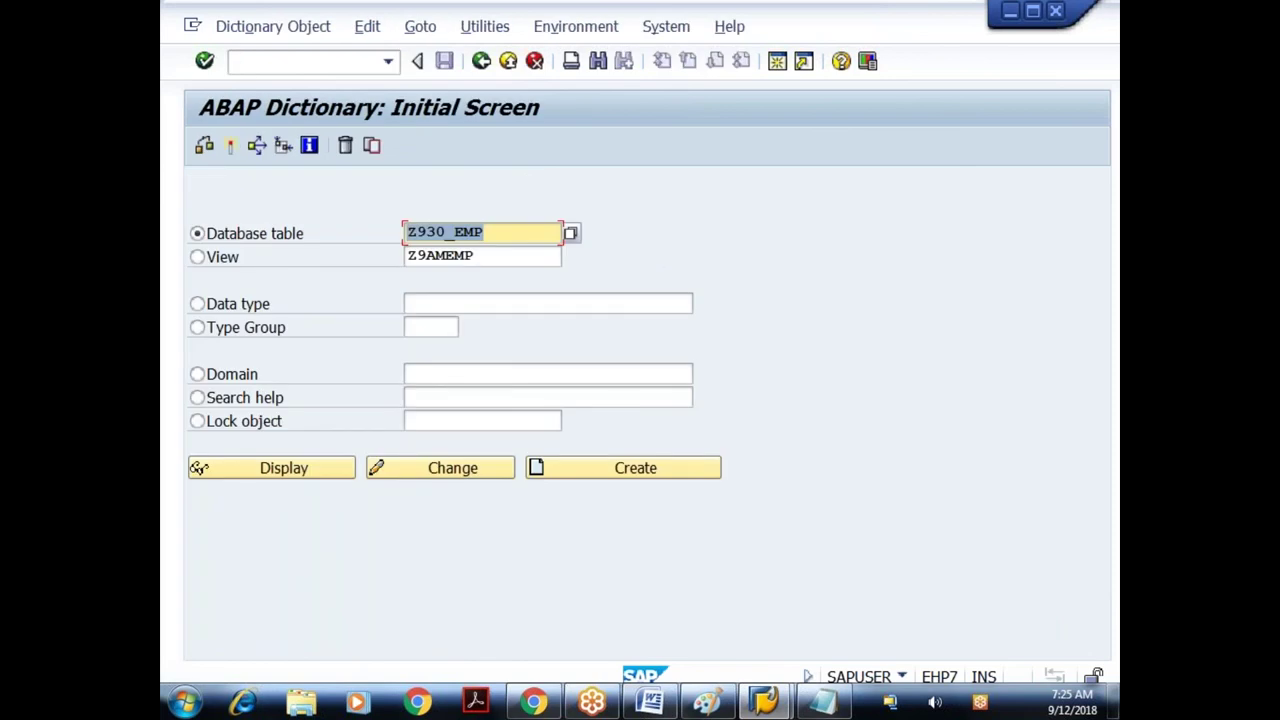
key("ctrl+shift+F10")
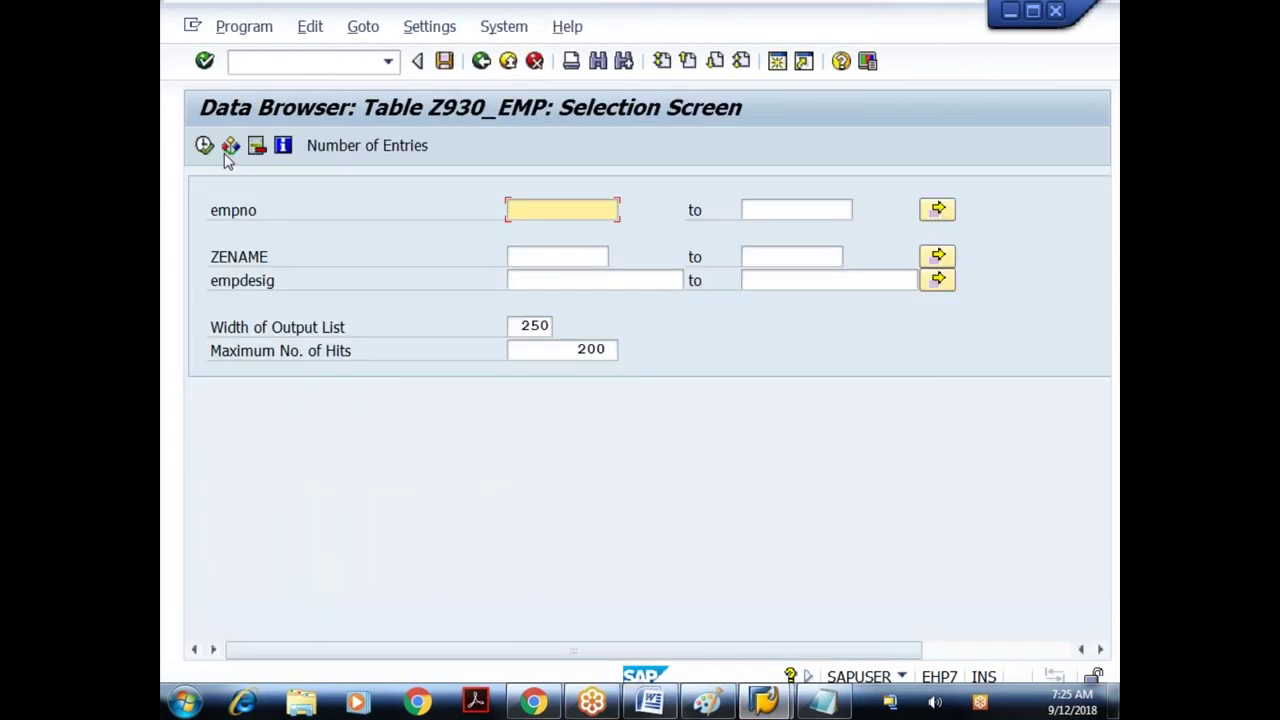
key("F8")
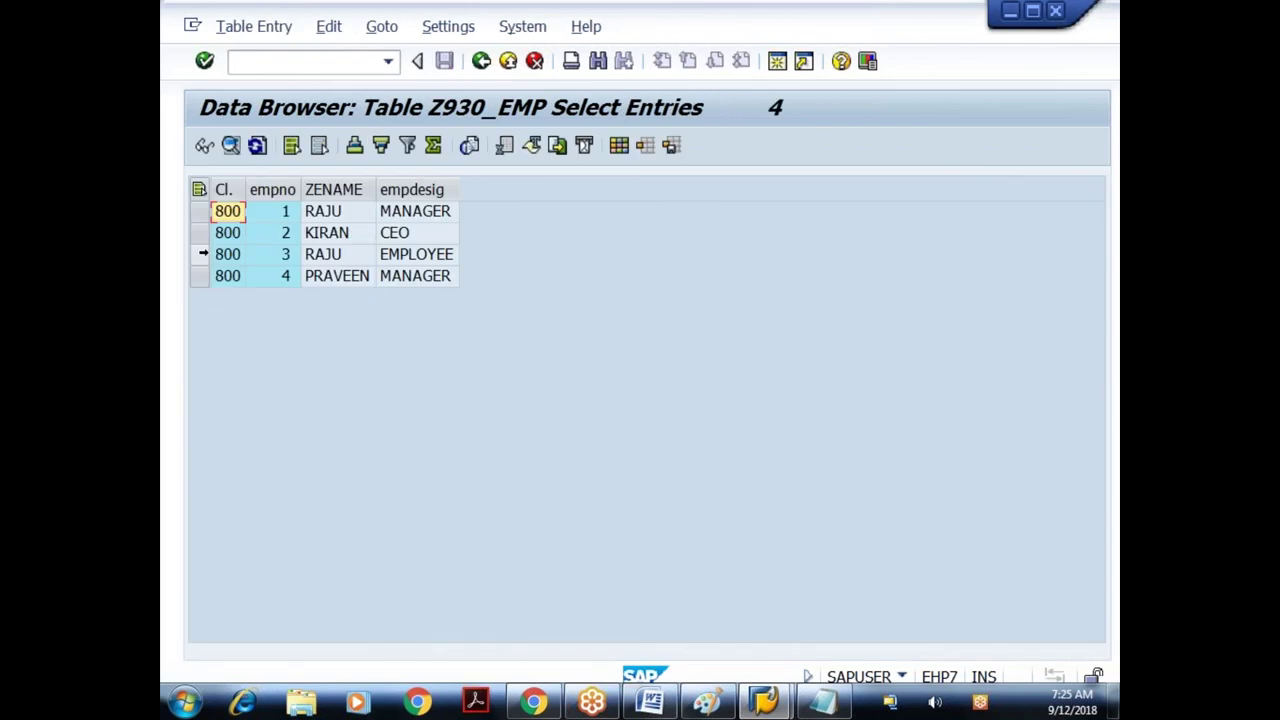
left_click(227, 254)
left_click(254, 26)
left_click(443, 189)
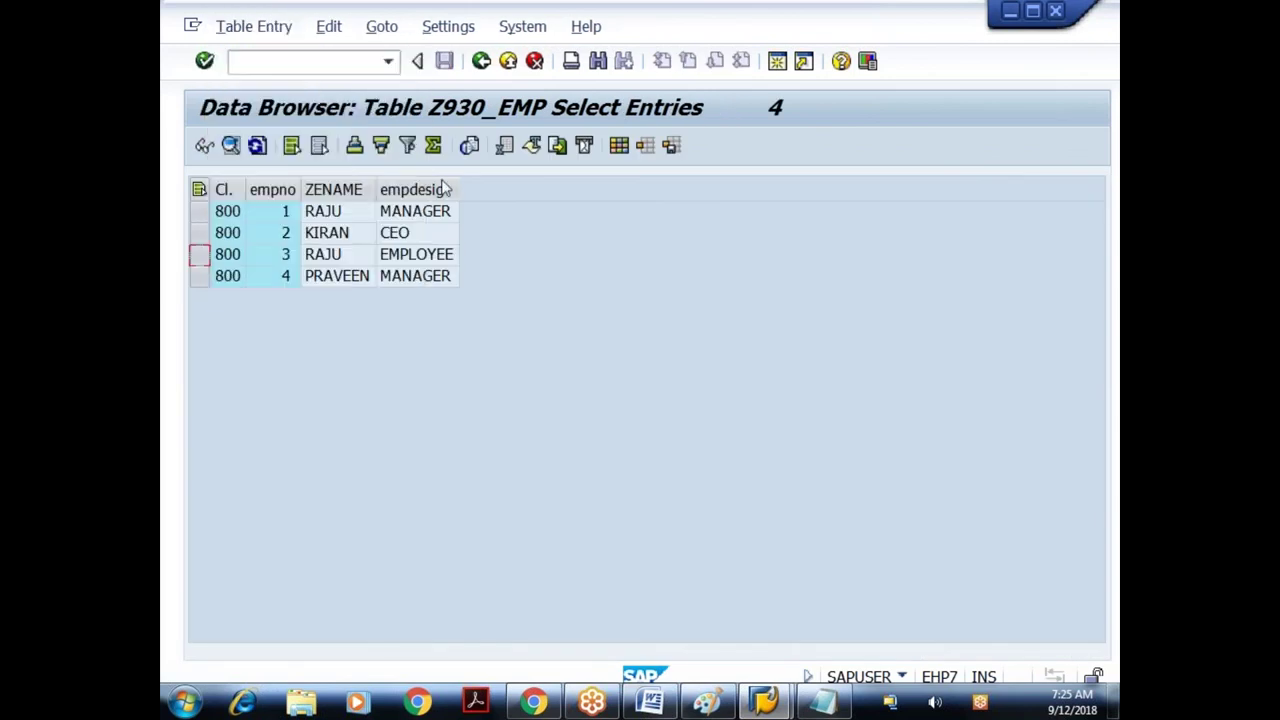
left_click(481, 61)
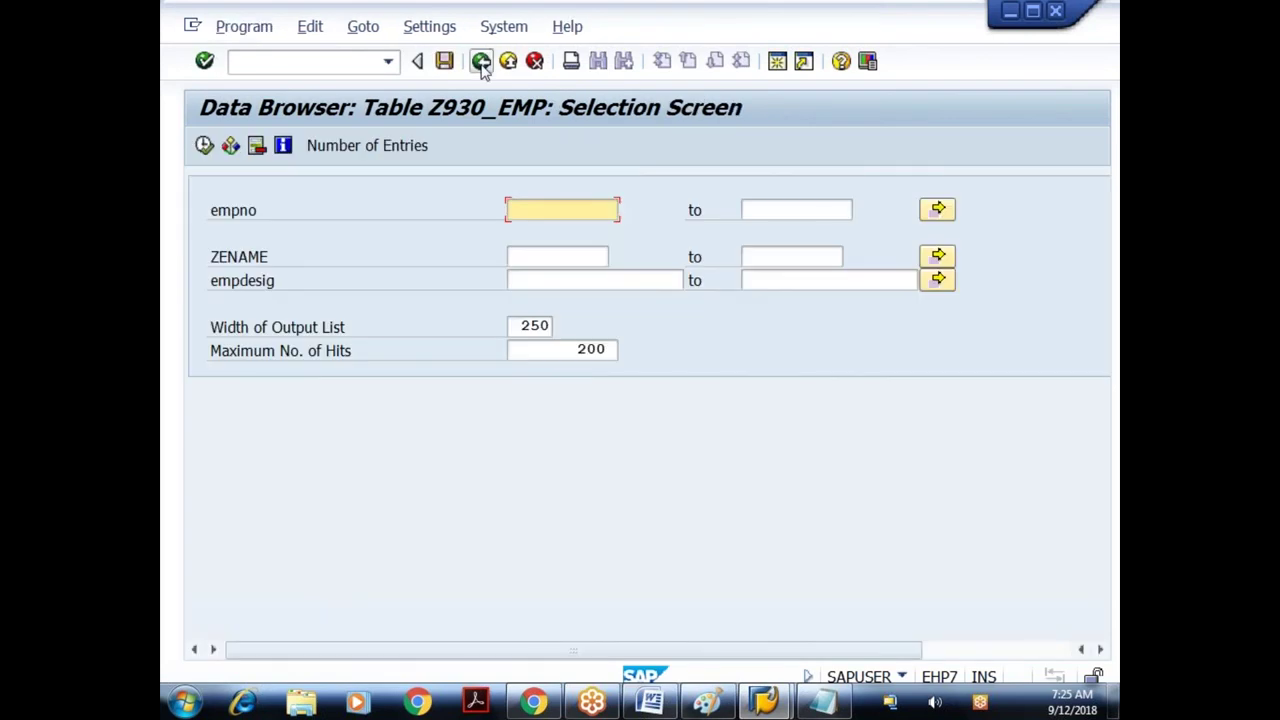
- Back out of the Data Browser to SAP Easy Access, briefly reopening SE11
left_click(481, 61)
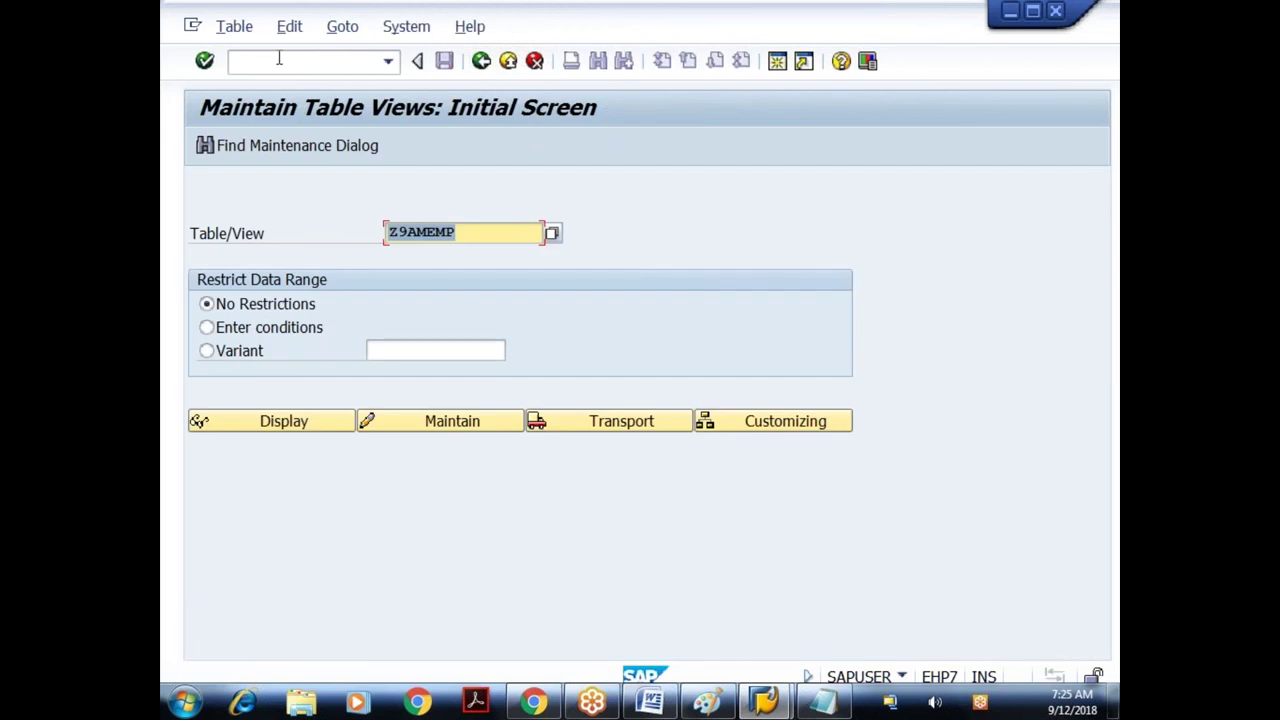
left_click(483, 61)
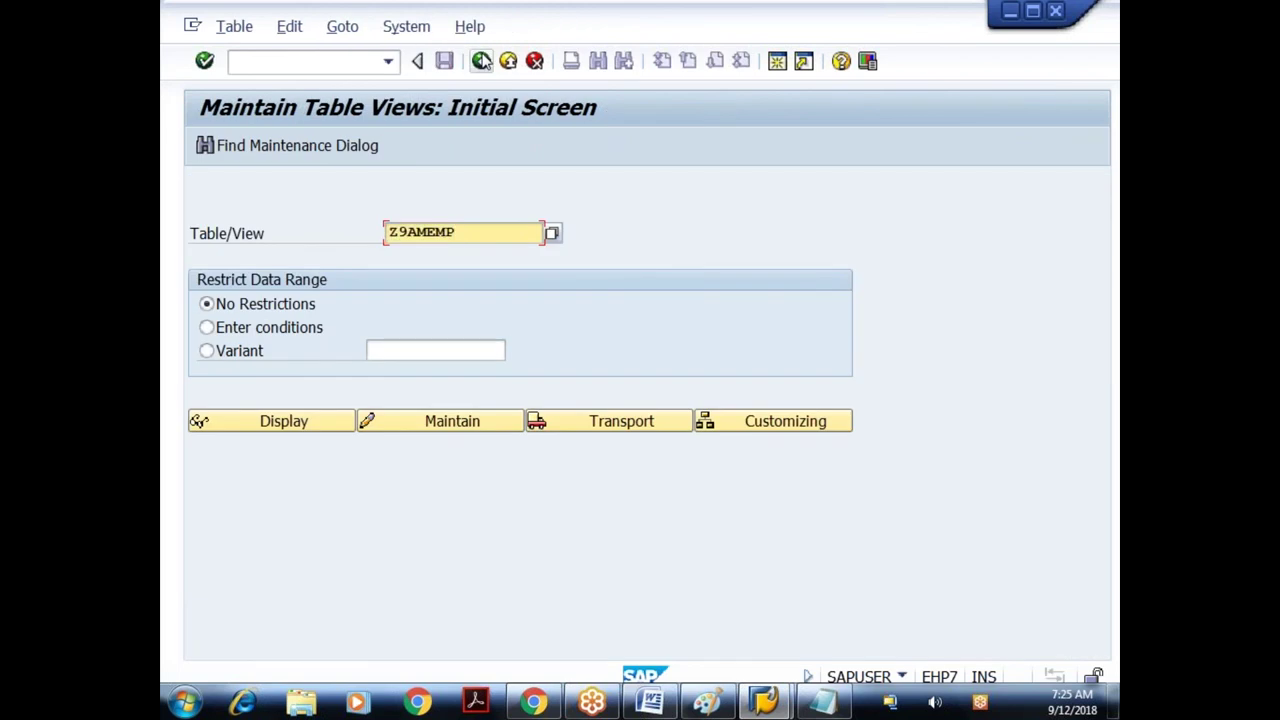
type("s")
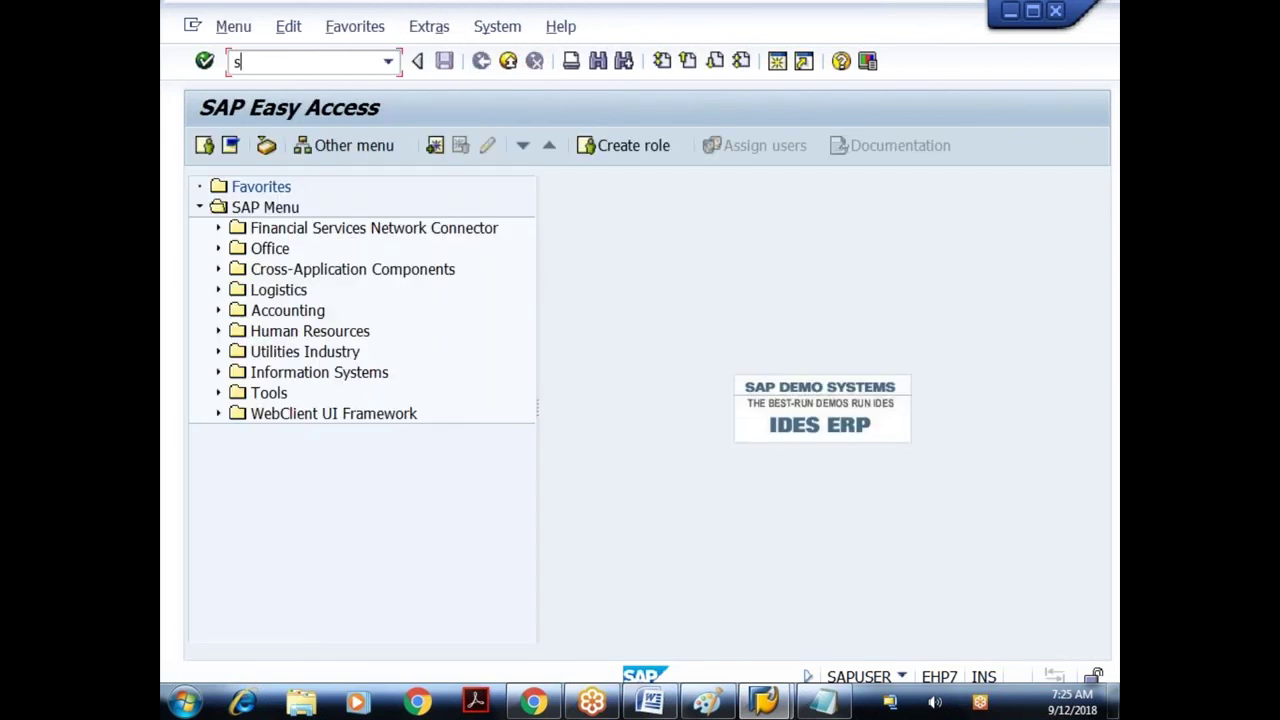
type("e11")
key("Return")
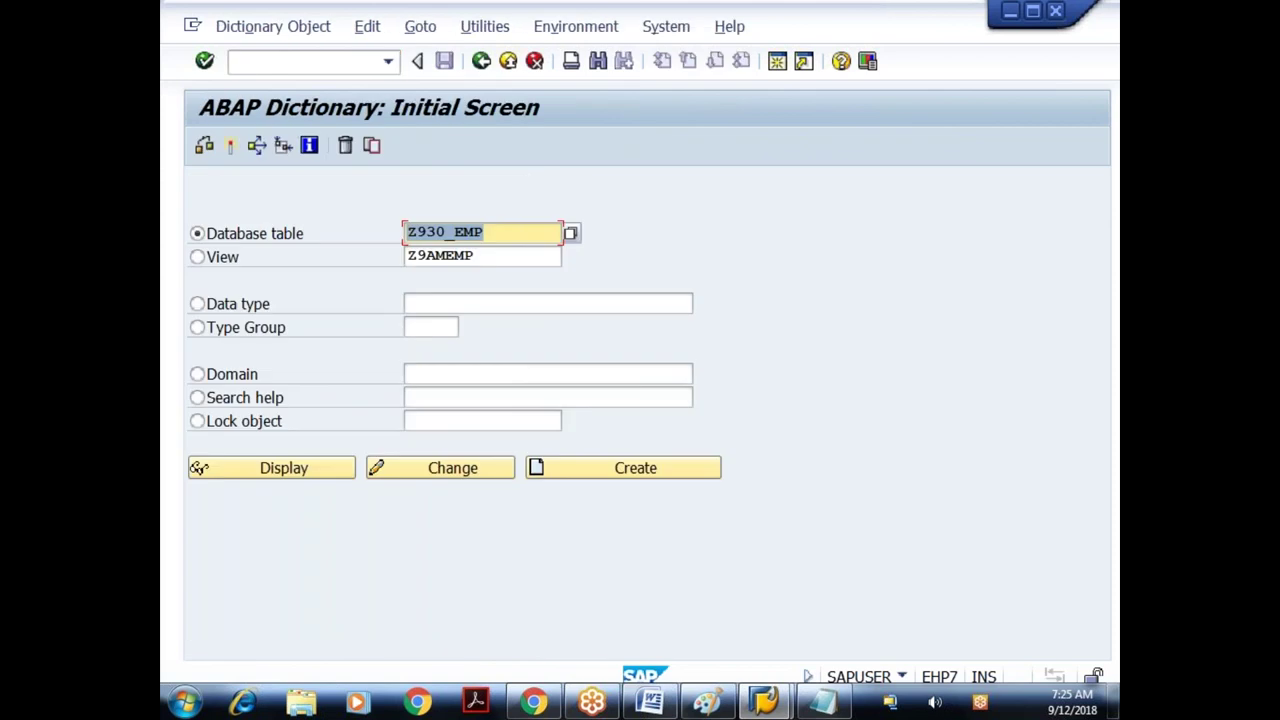
key("F3")
- In SM30, maintain Z930_EMP and delete the duplicate RAJU / EMPLOYEE entry
type("s")
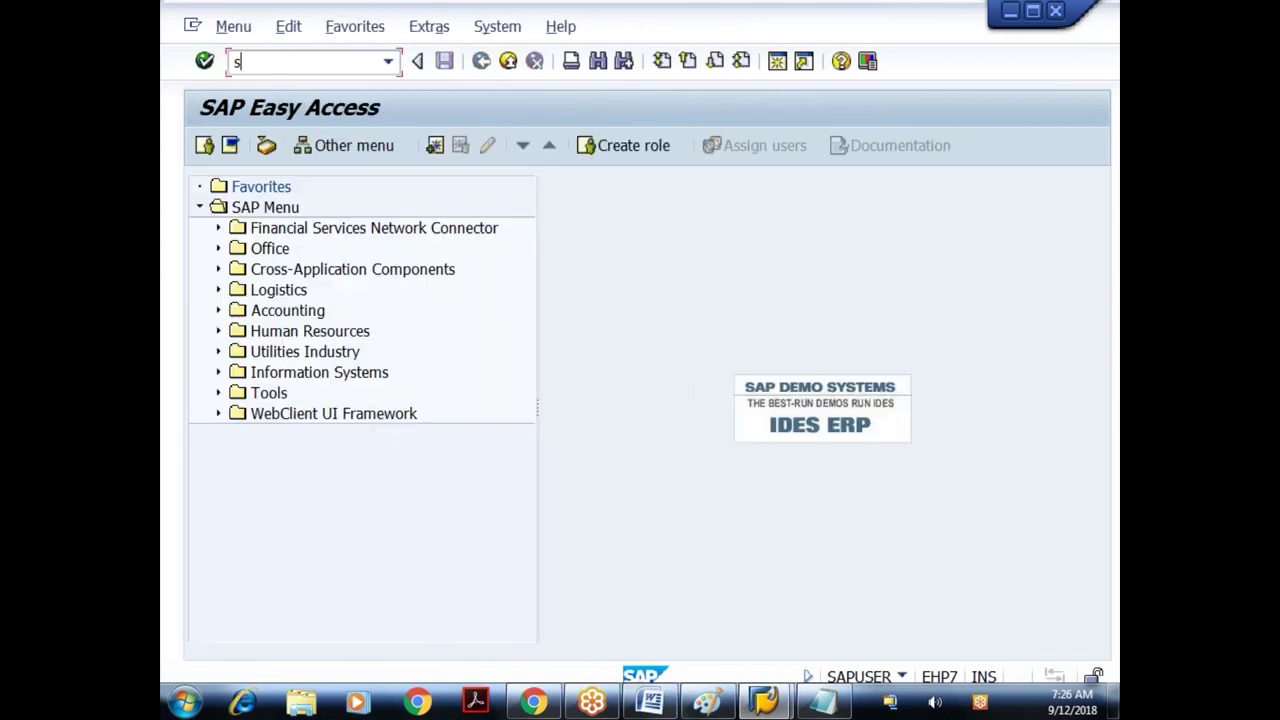
type("m30")
key("Return")
type("z")
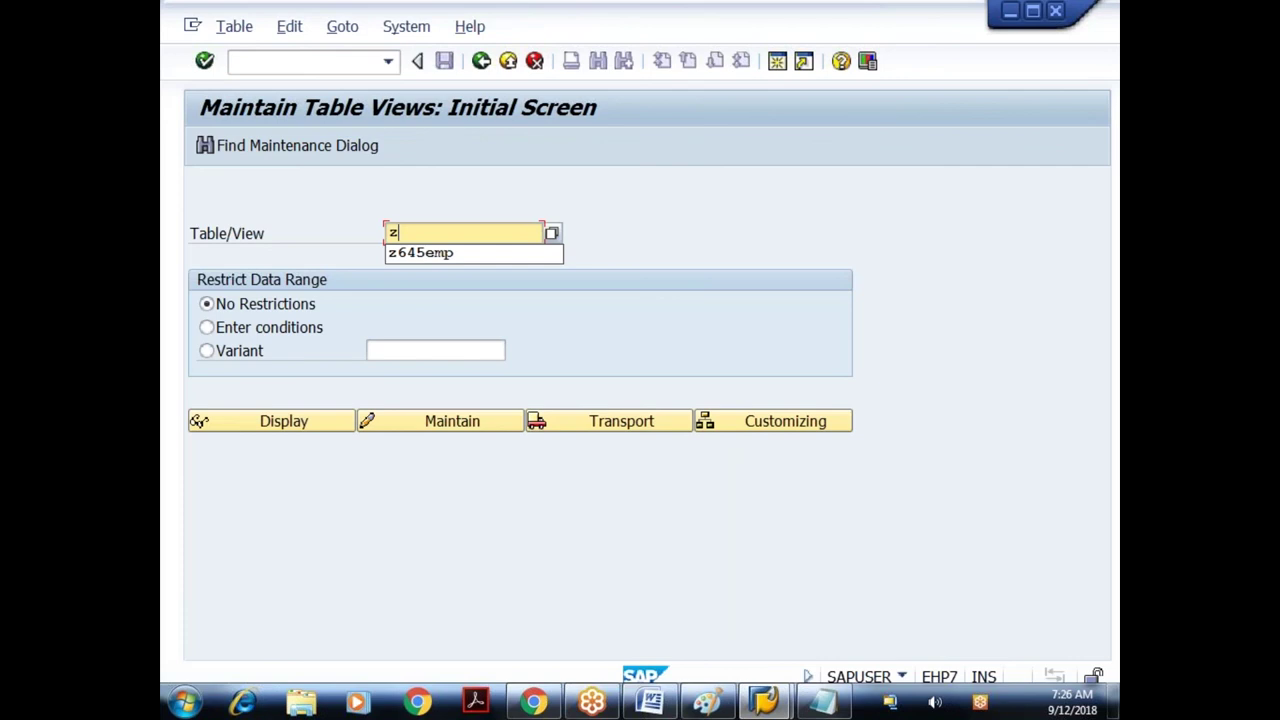
type("930_emp")
left_click(463, 428)
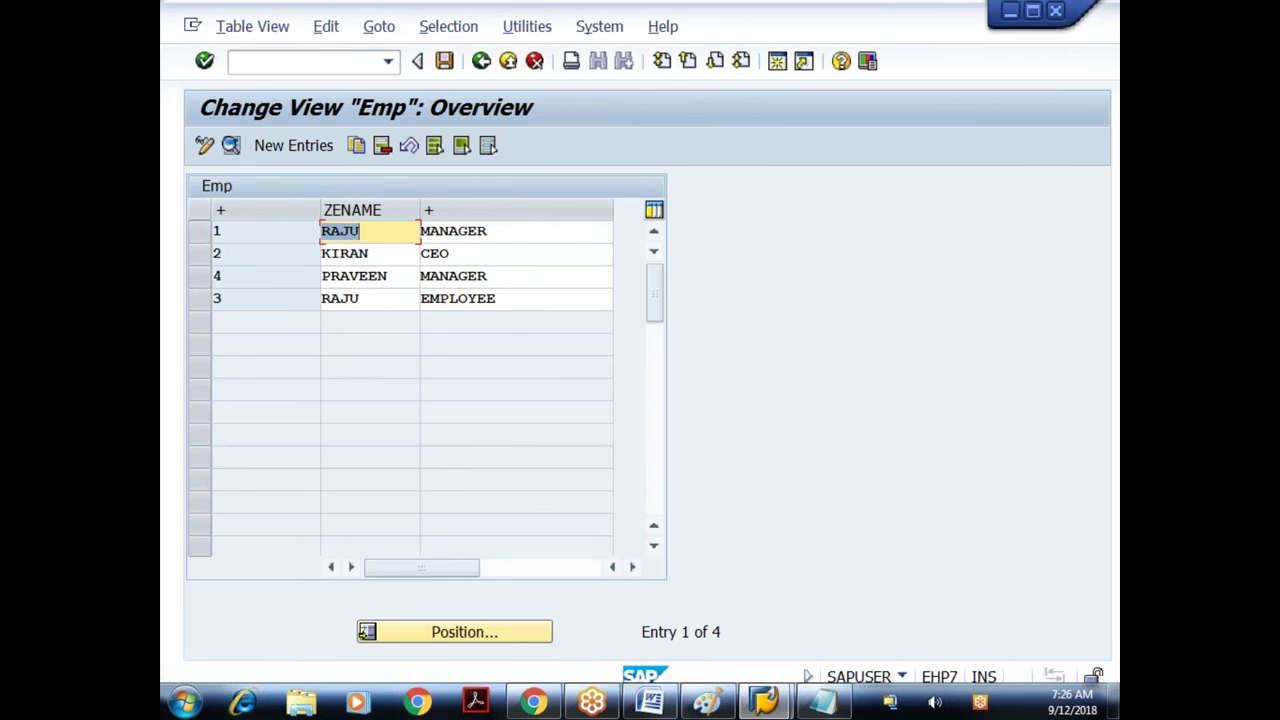
left_click(199, 298)
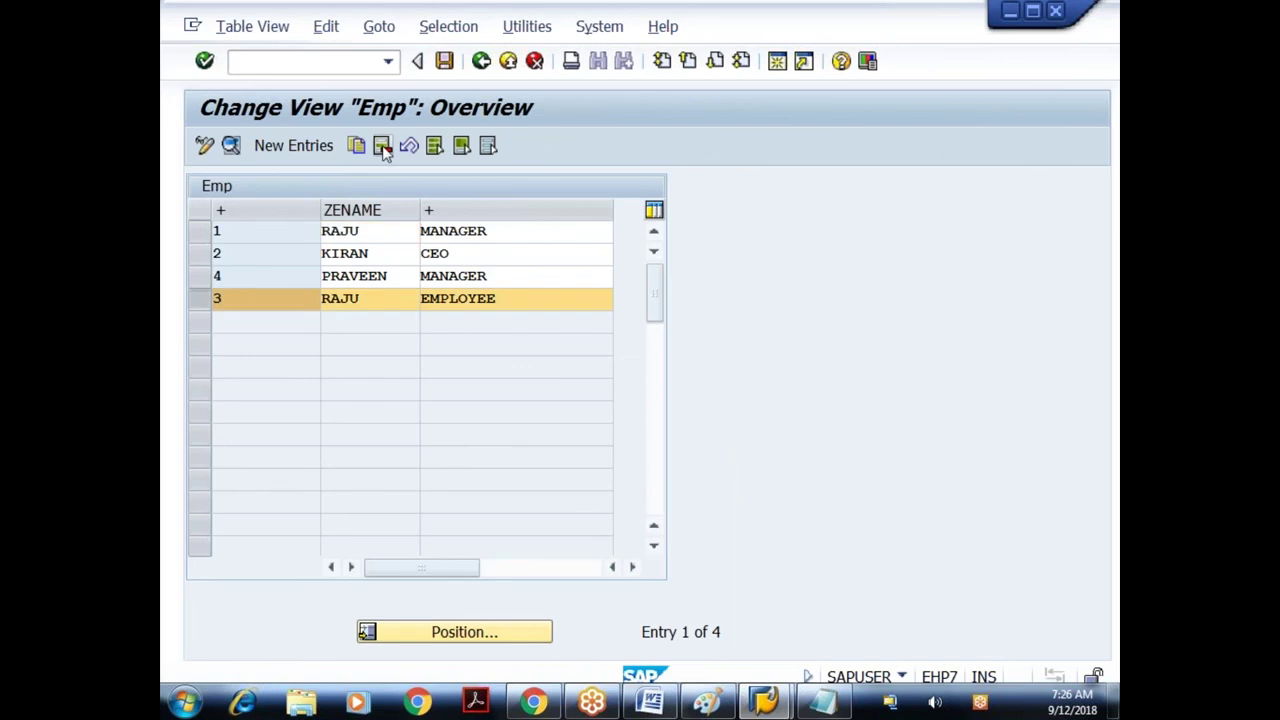
left_click(383, 146)
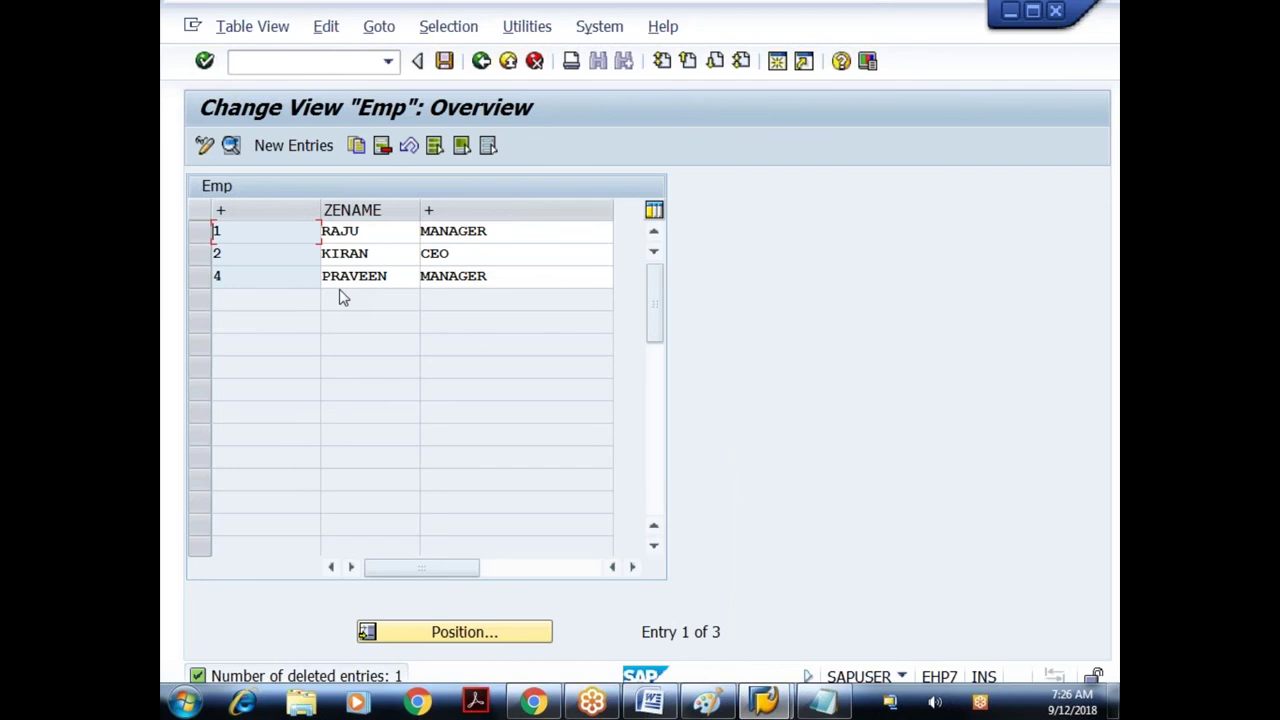
left_click(481, 62)
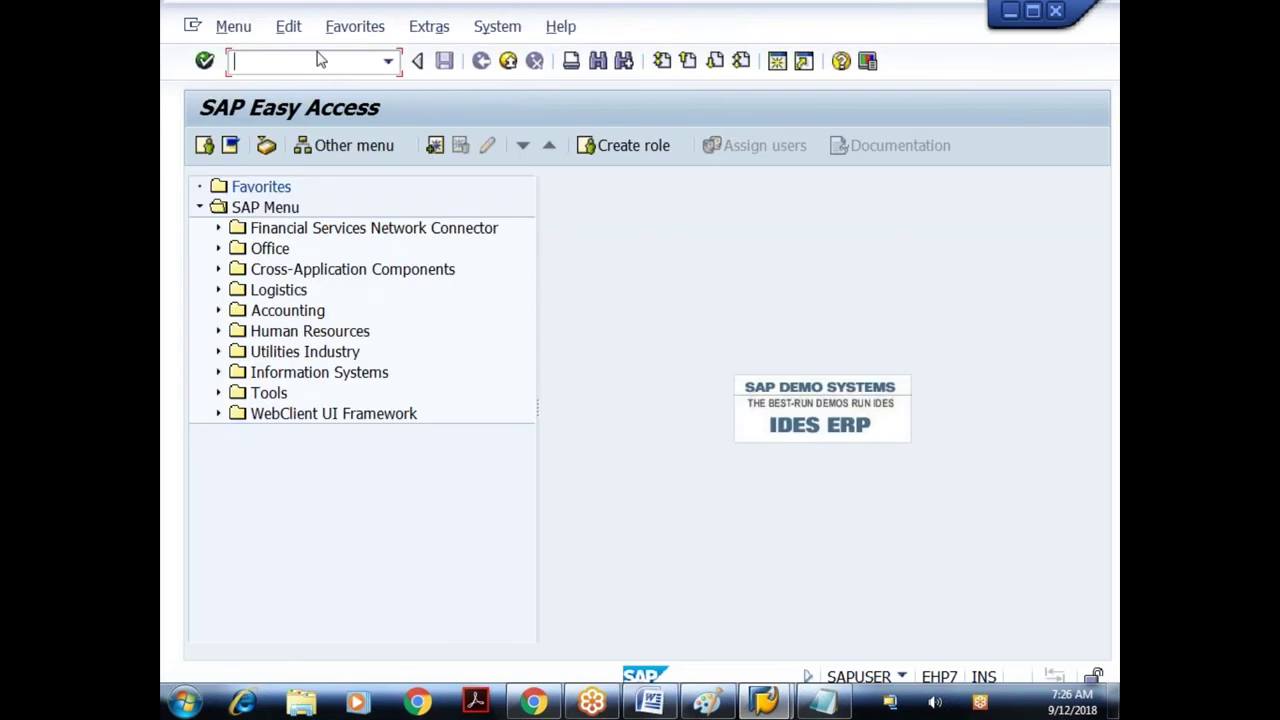
- Use SE14 to activate and adjust Z930_EMP in the database with data saved
type("se14")
key("Return")
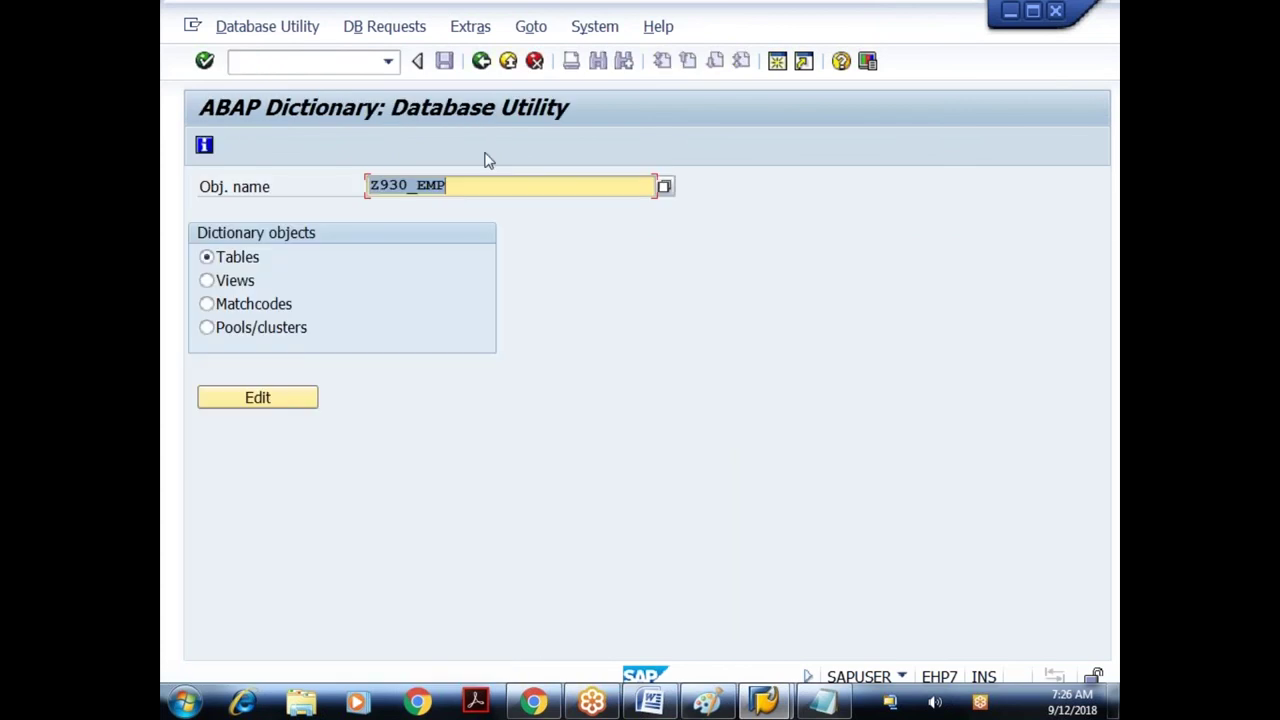
left_click(487, 160)
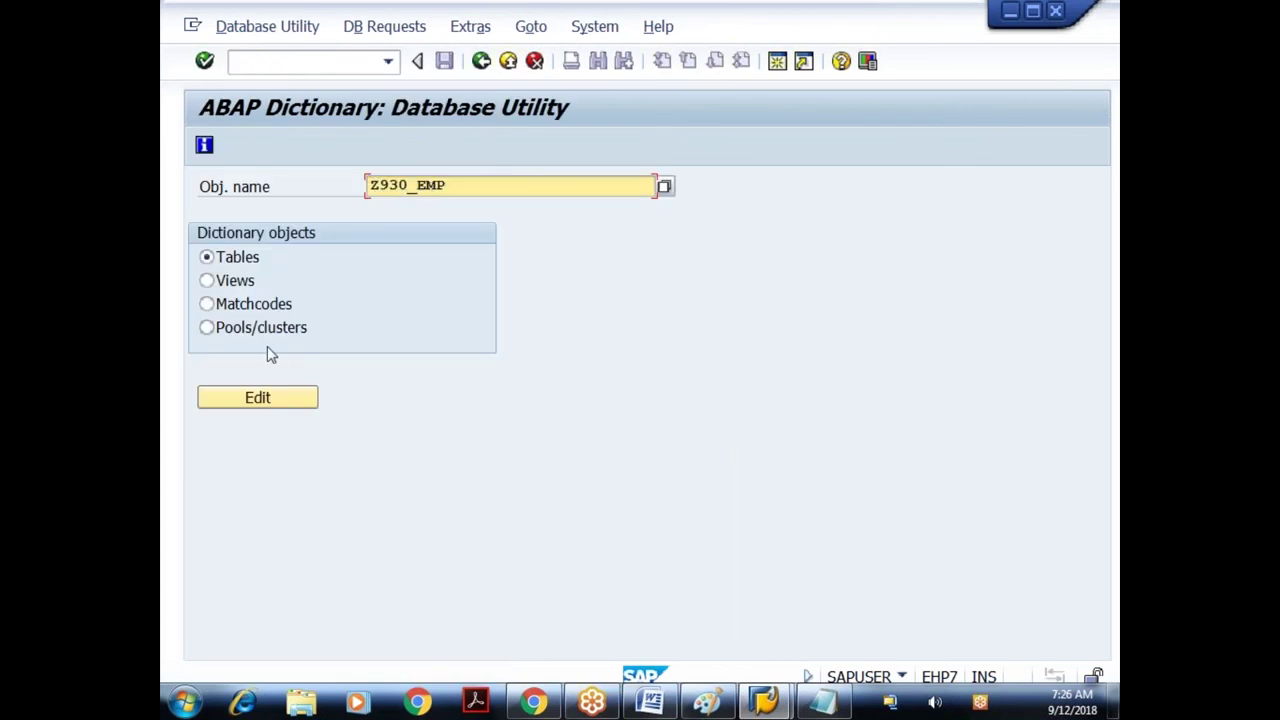
left_click(258, 399)
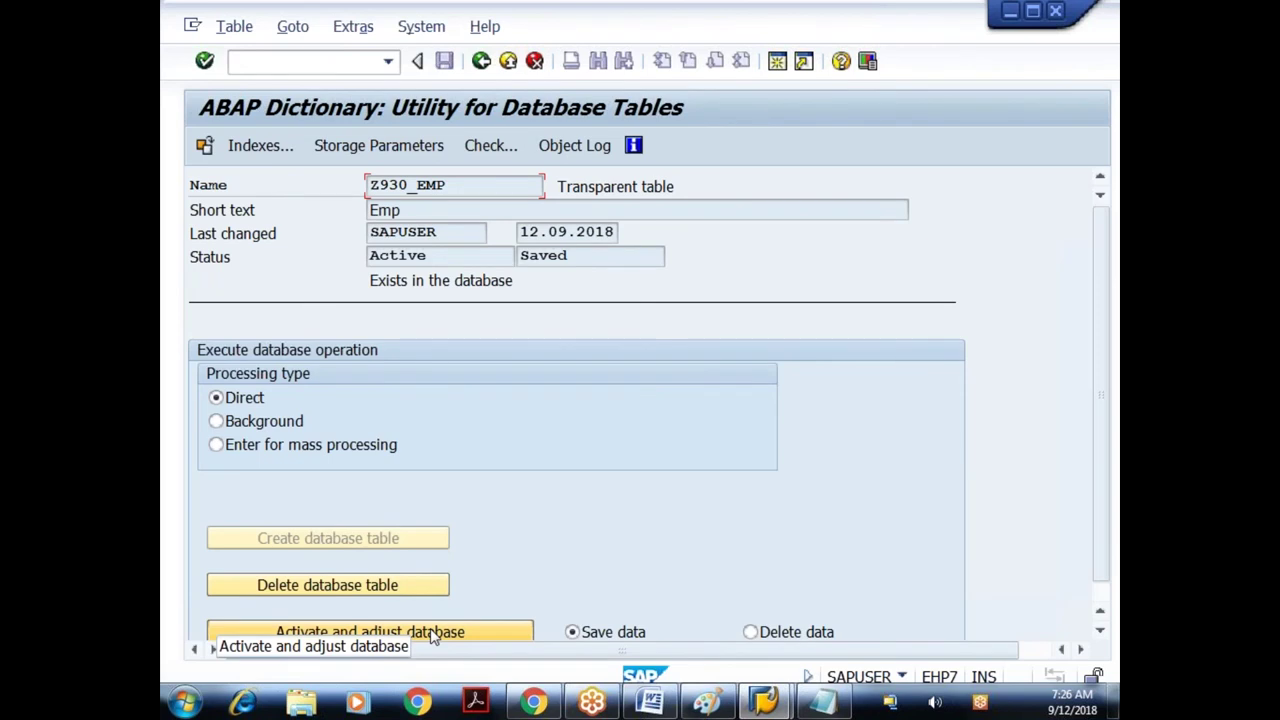
left_click(433, 634)
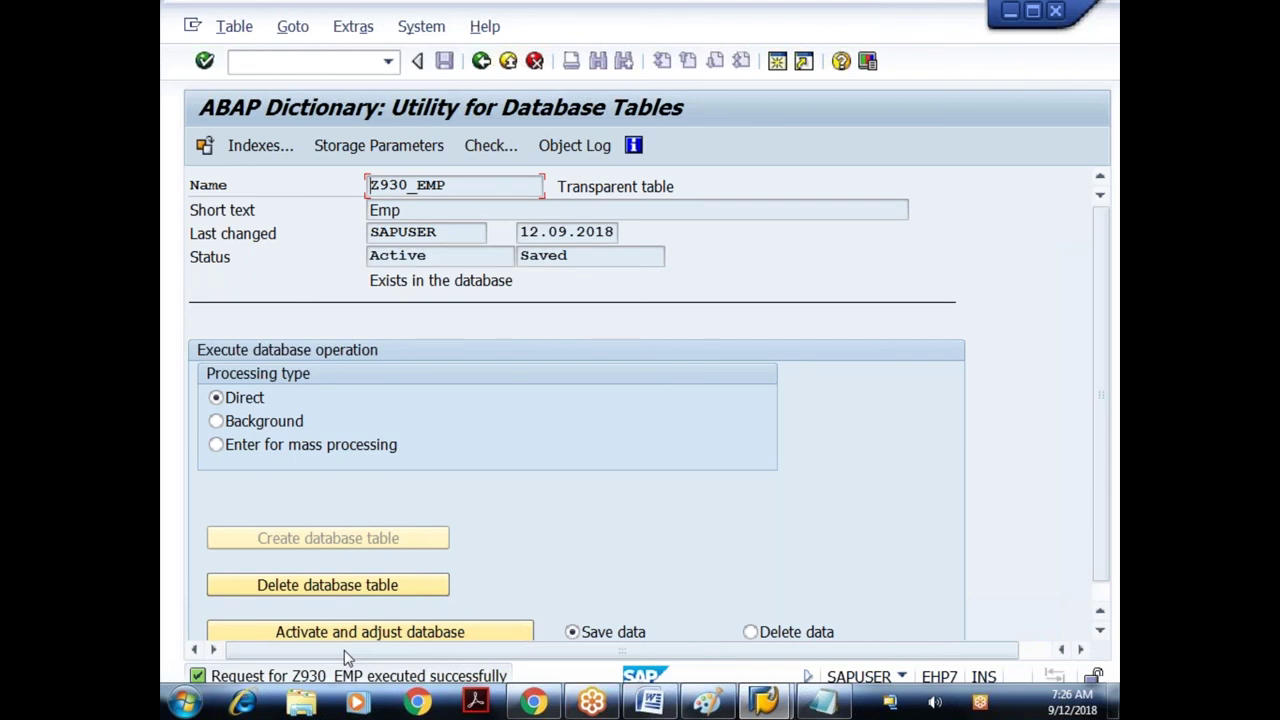
left_click(481, 61)
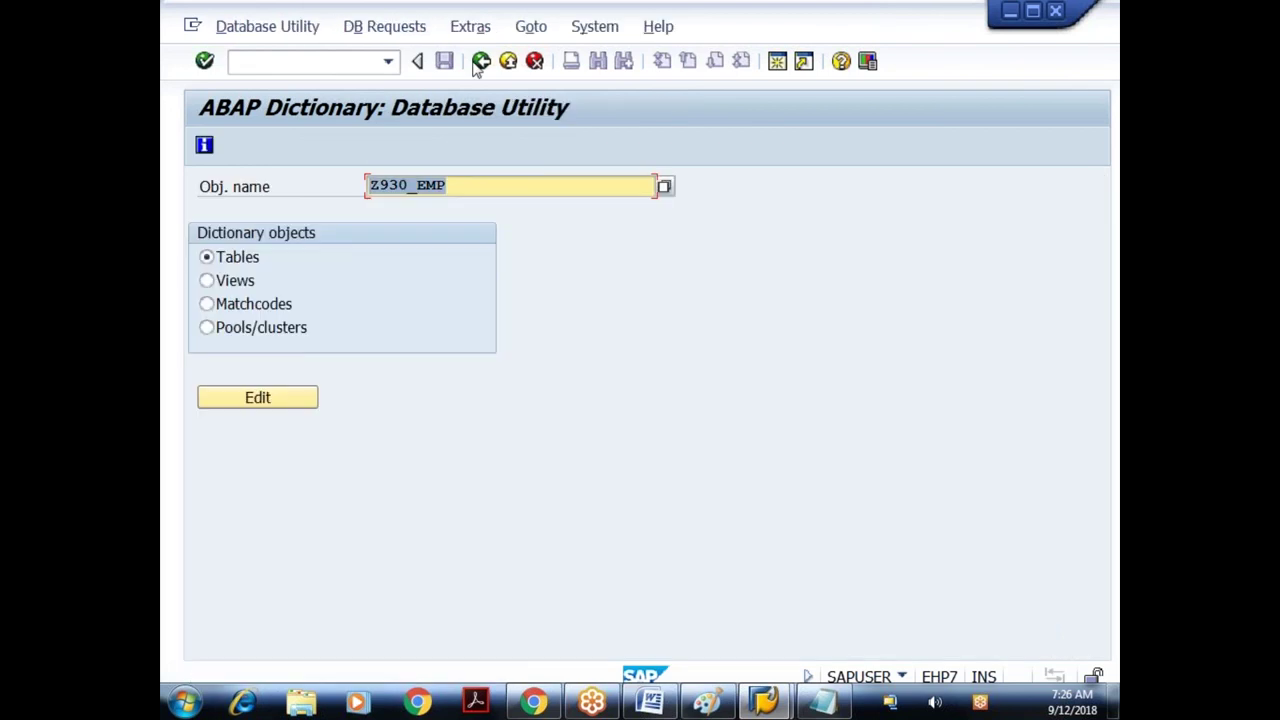
left_click(481, 61)
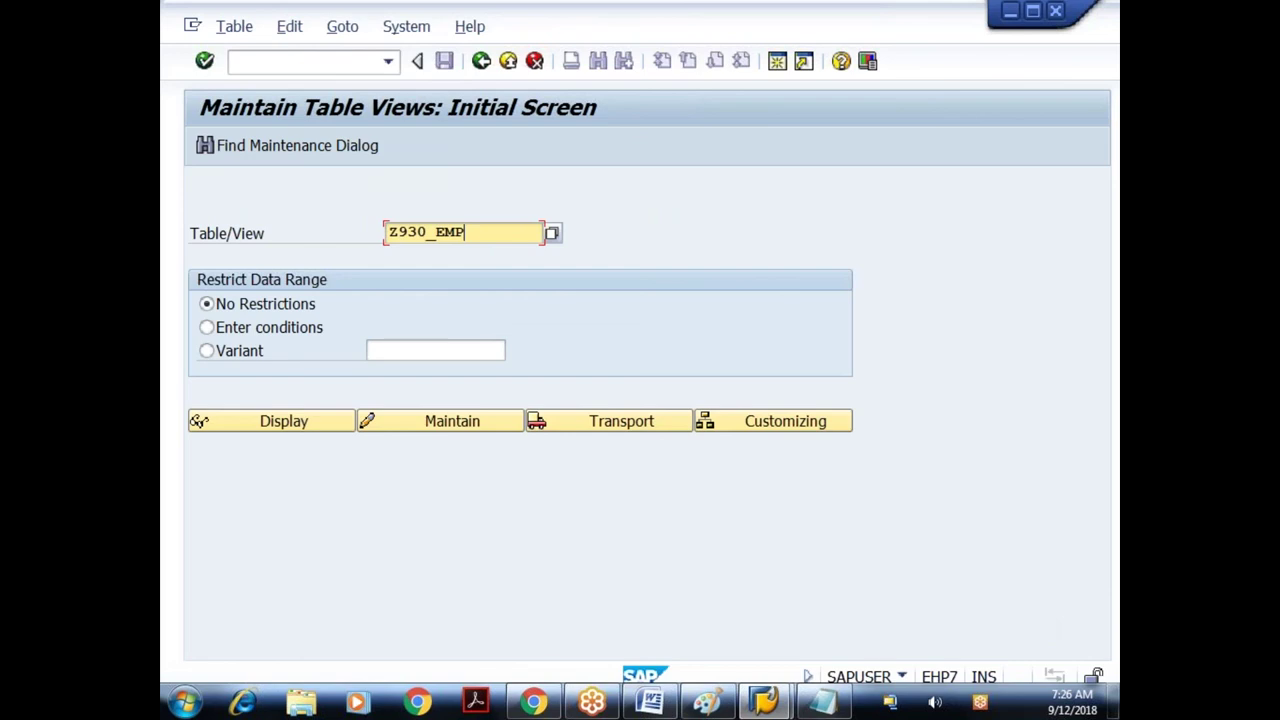
- Add Z930_EMP entry 98 with an employee name and role MANAGER, and save it
left_click(452, 421)
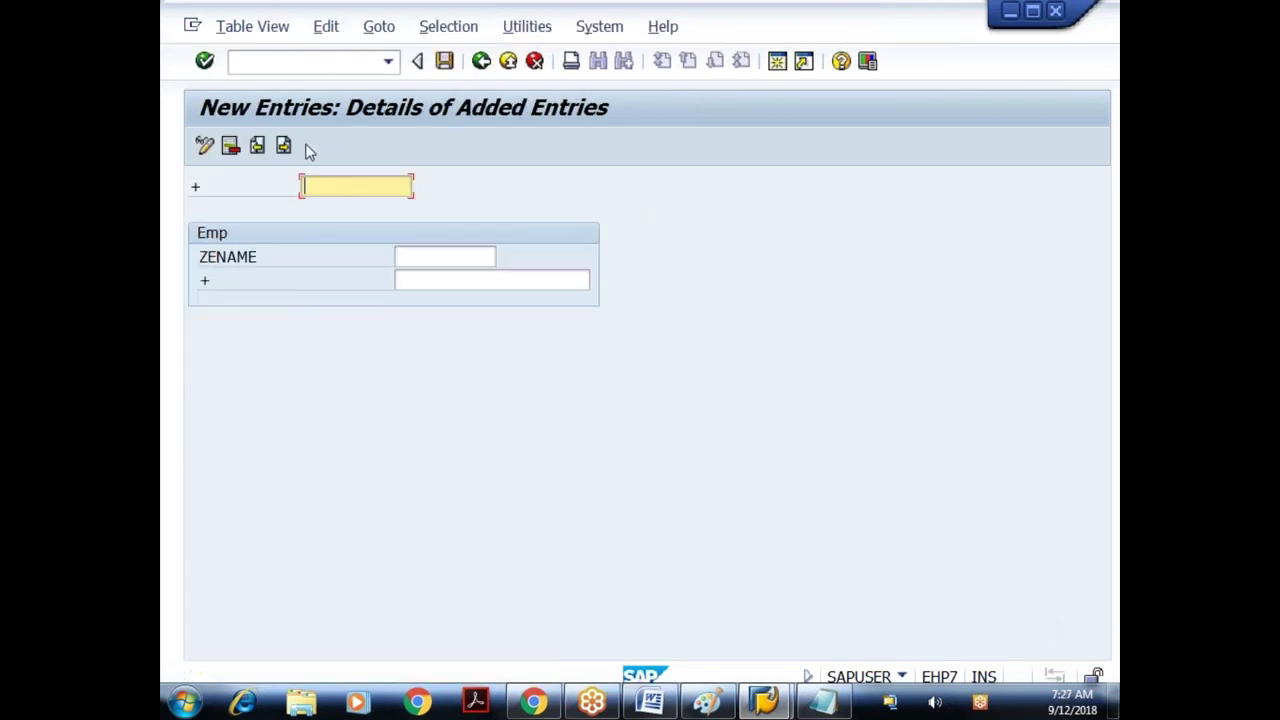
type("98")
key("Tab")
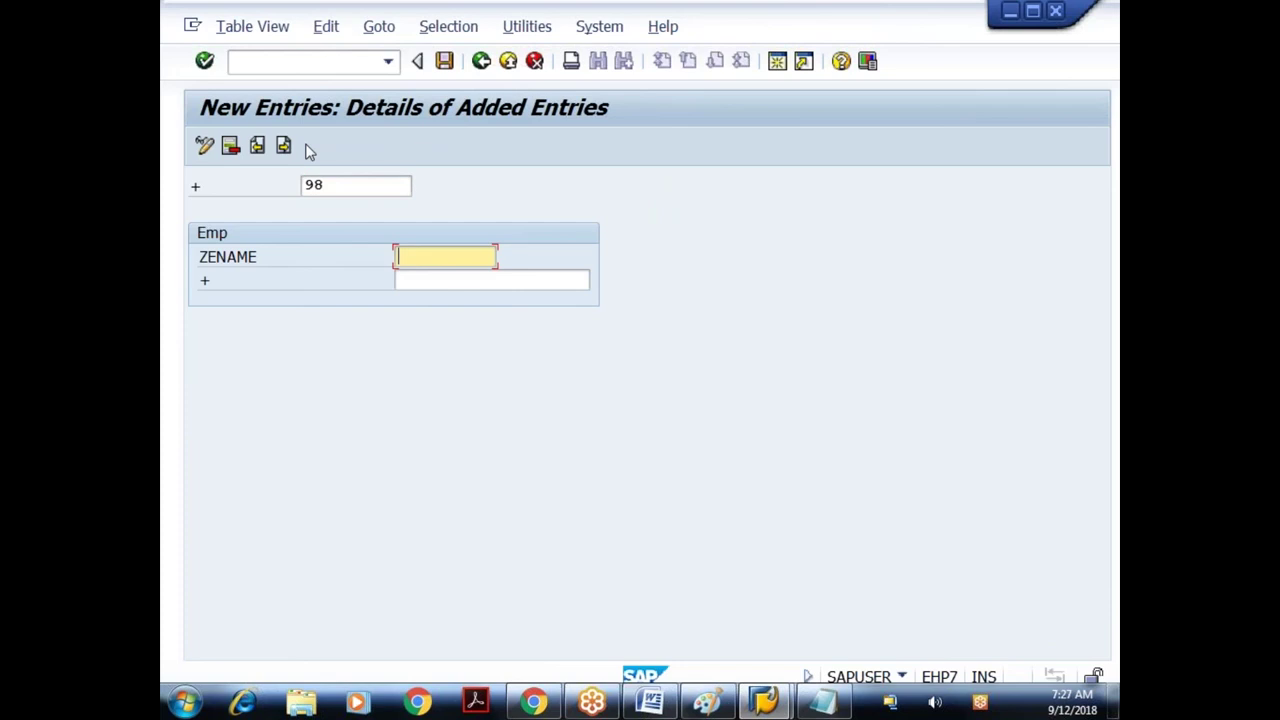
type("pl")
key("BackSpace")
type("a")
key("BackSpace")
key("BackSpace")
type("prashanth")
key("Tab")
type("manager")
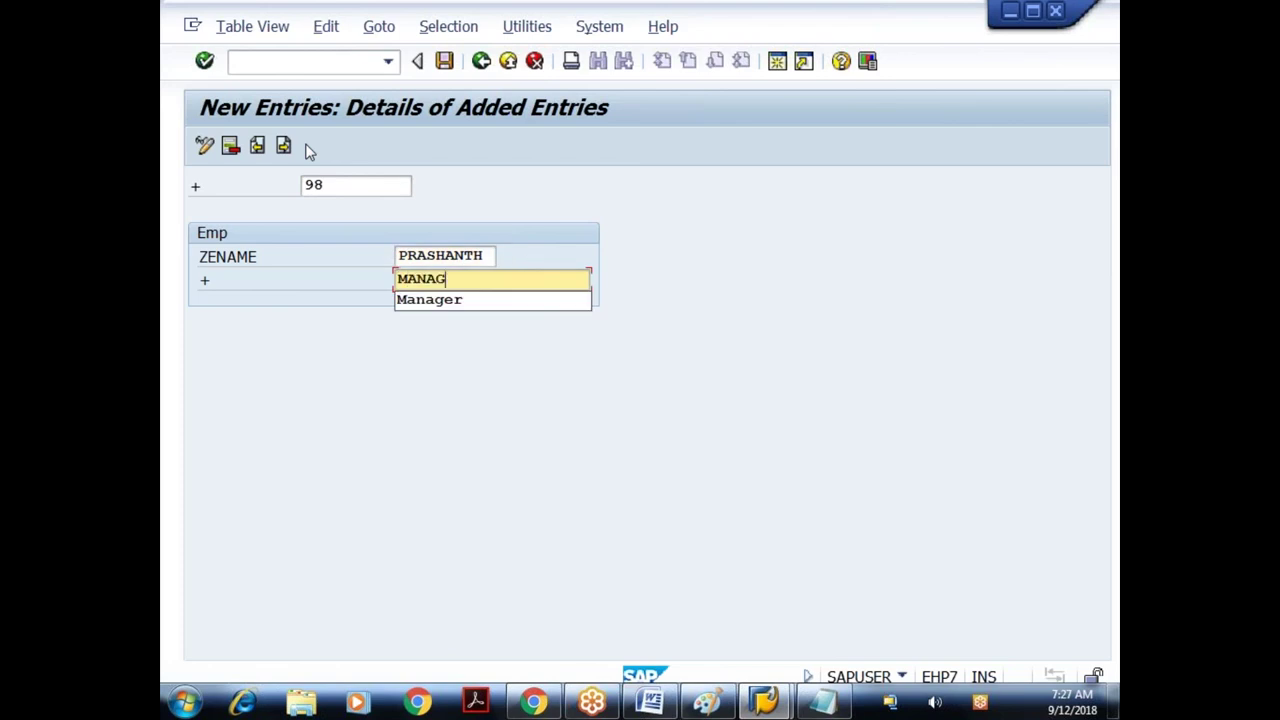
key("Return")
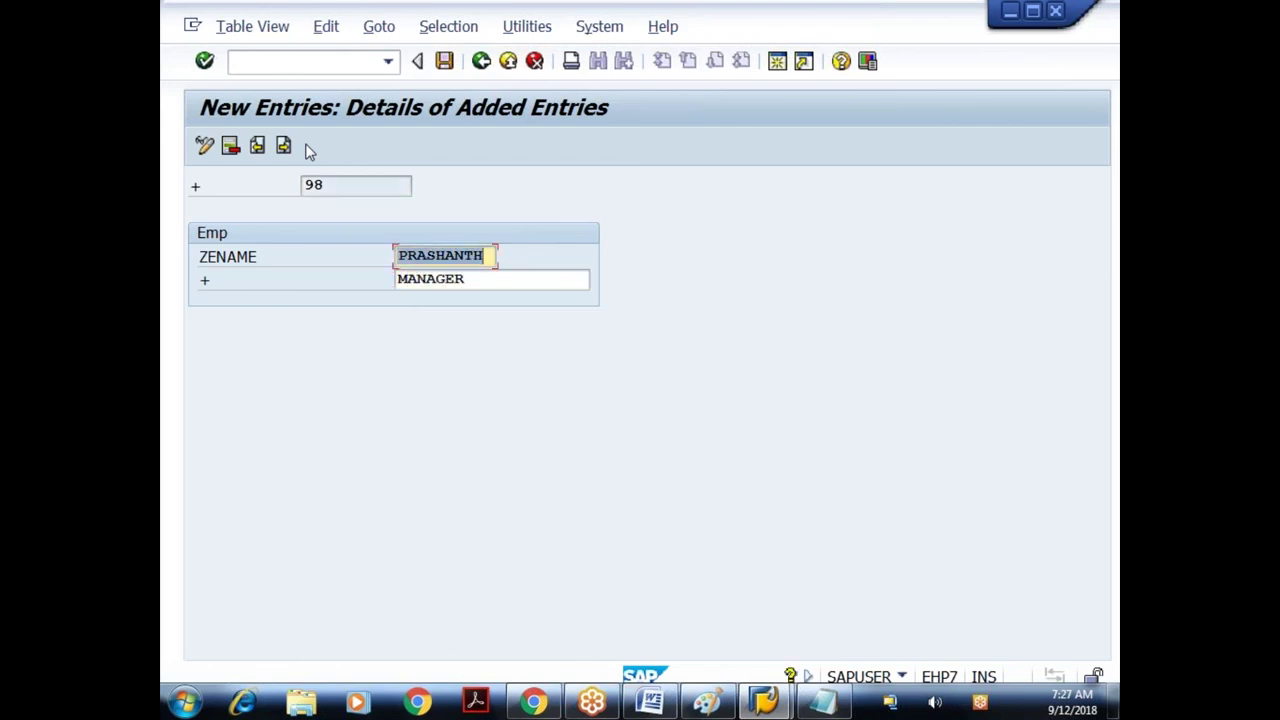
key("ctrl+s")
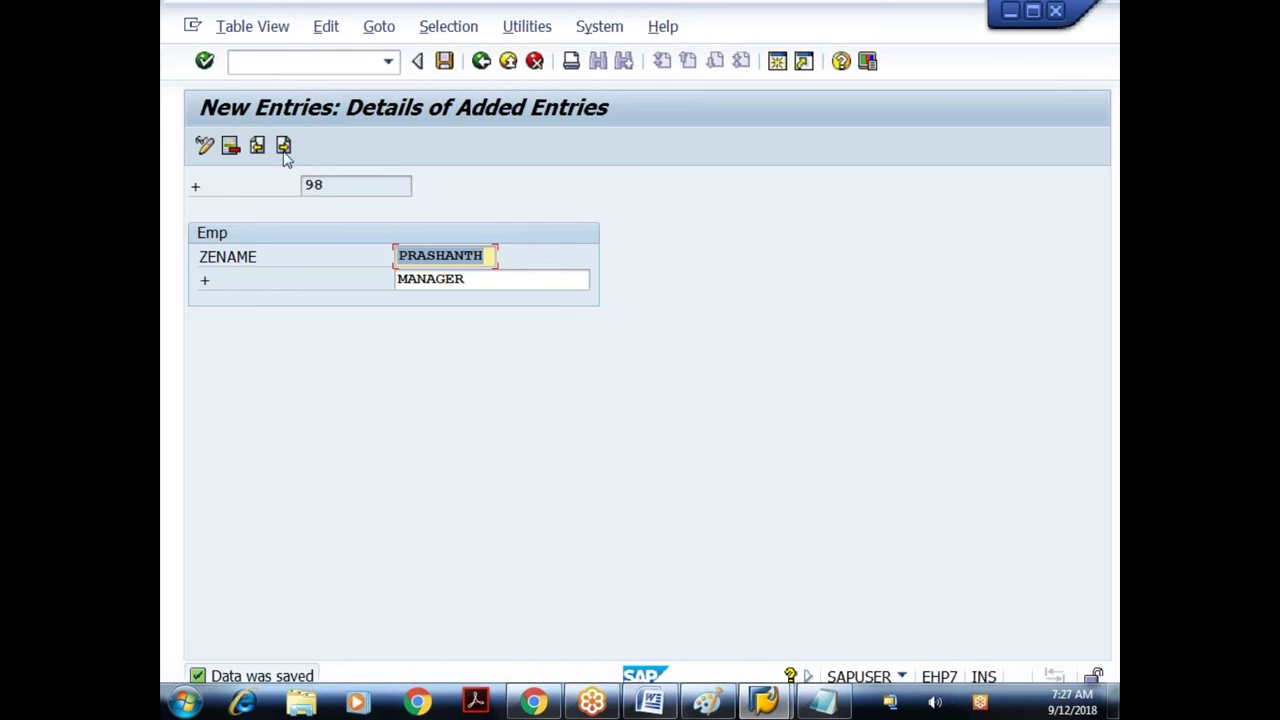
- Add a second new entry 120 with role EMPLOYEE, save it, and switch to Notepad
left_click(481, 62)
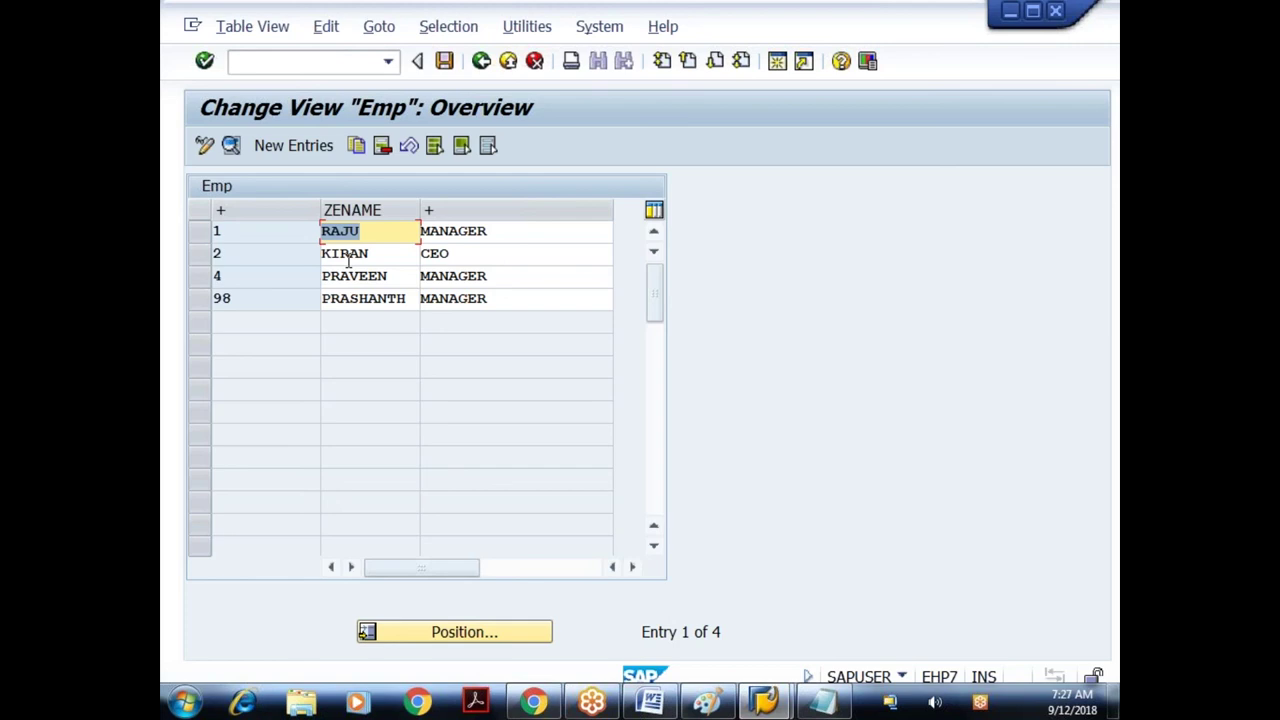
left_click(348, 256)
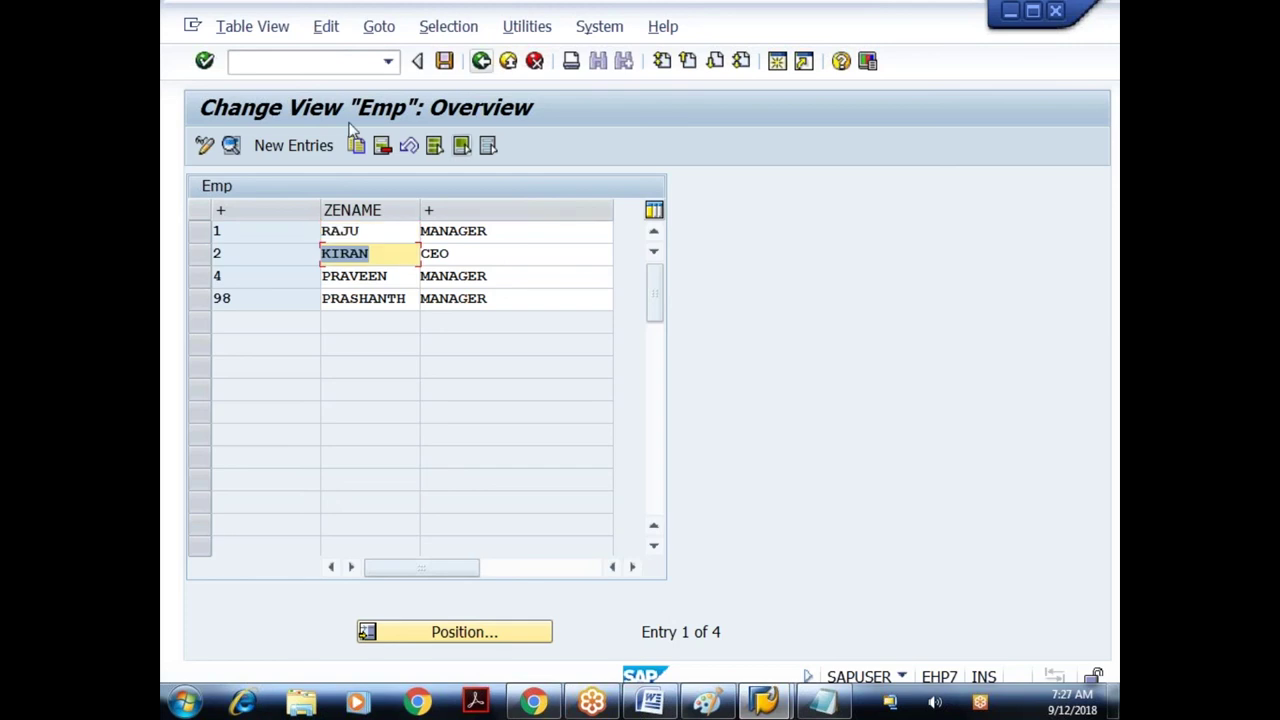
left_click(311, 141)
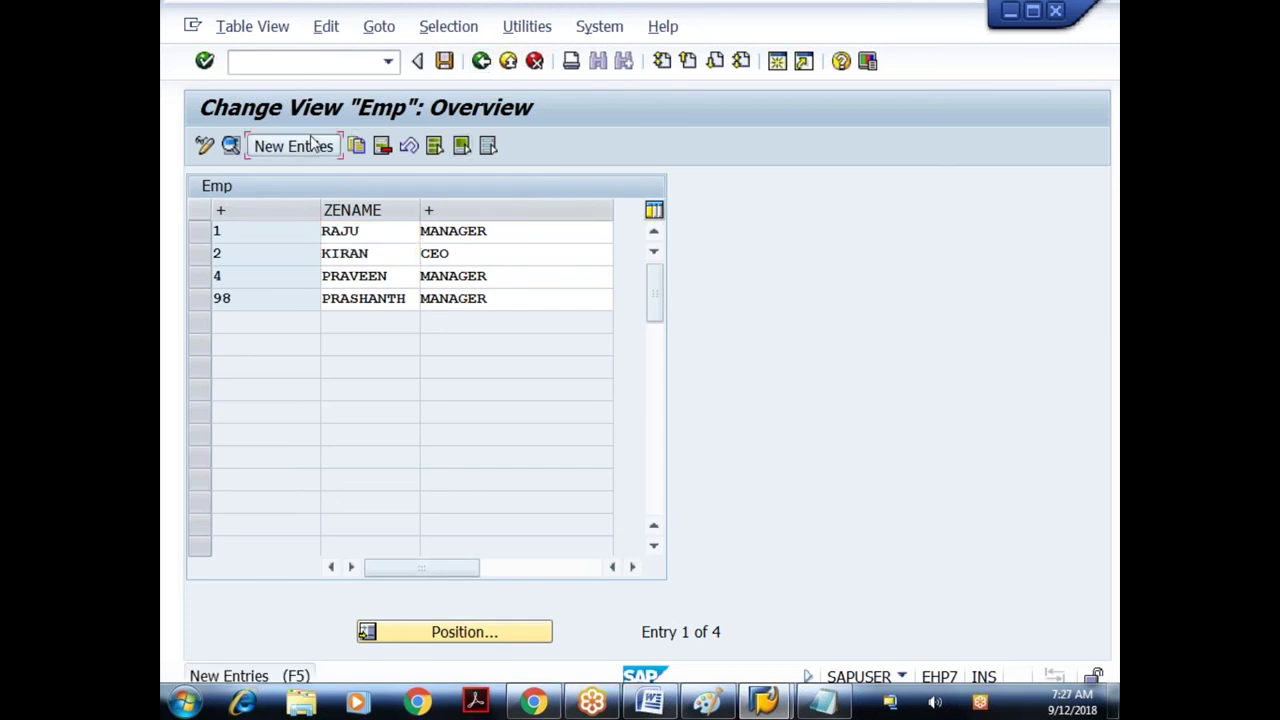
type("120")
key("Tab")
type("KIRAN")
key("Tab")
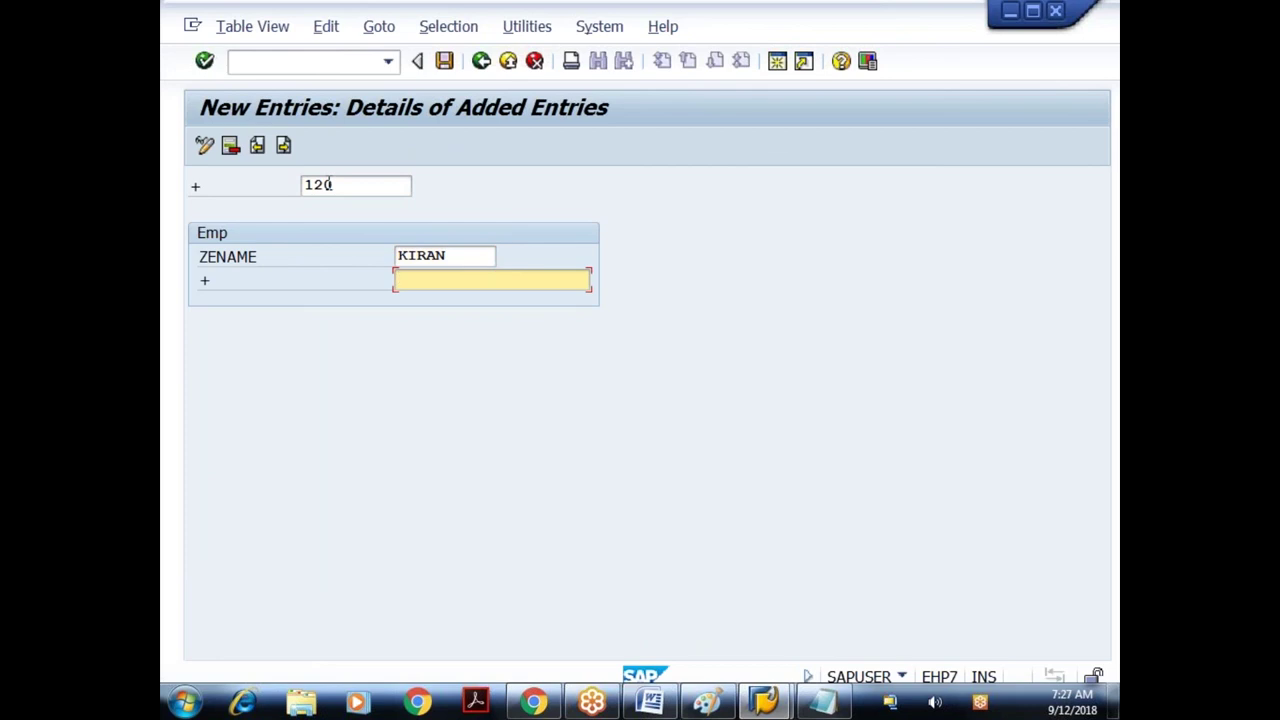
type("EMPLOY")
type("EE")
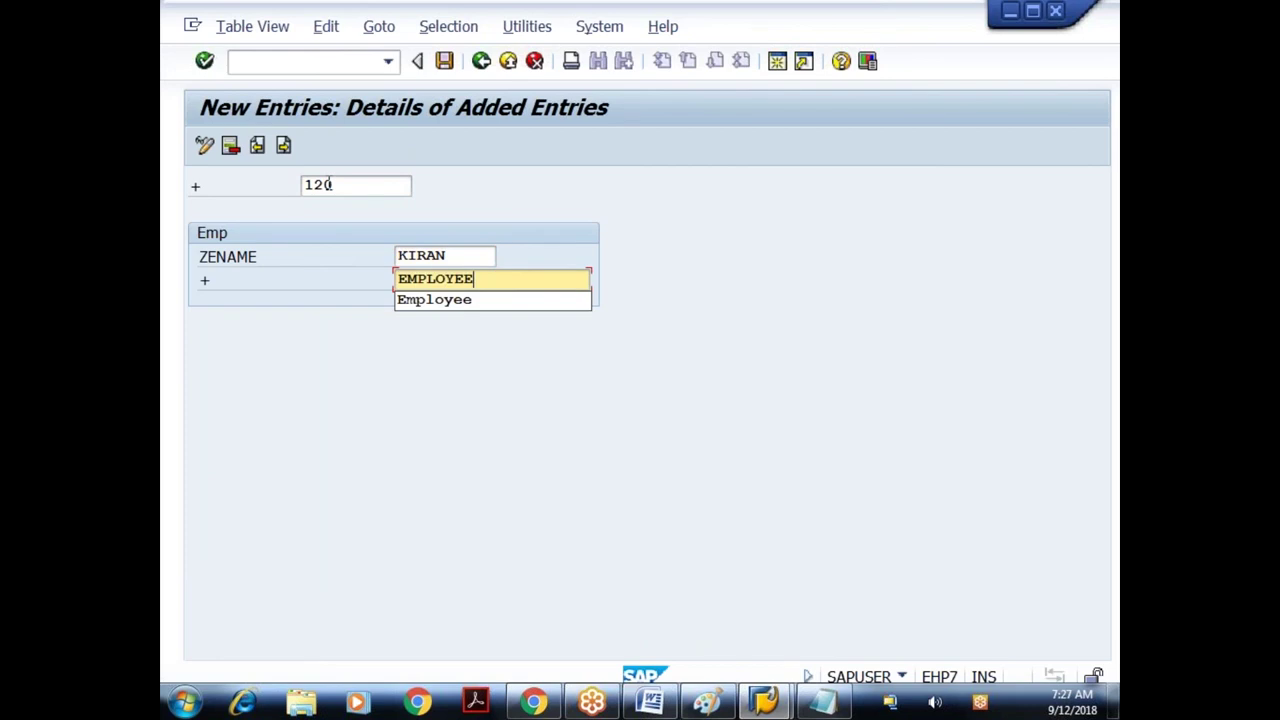
key("Return")
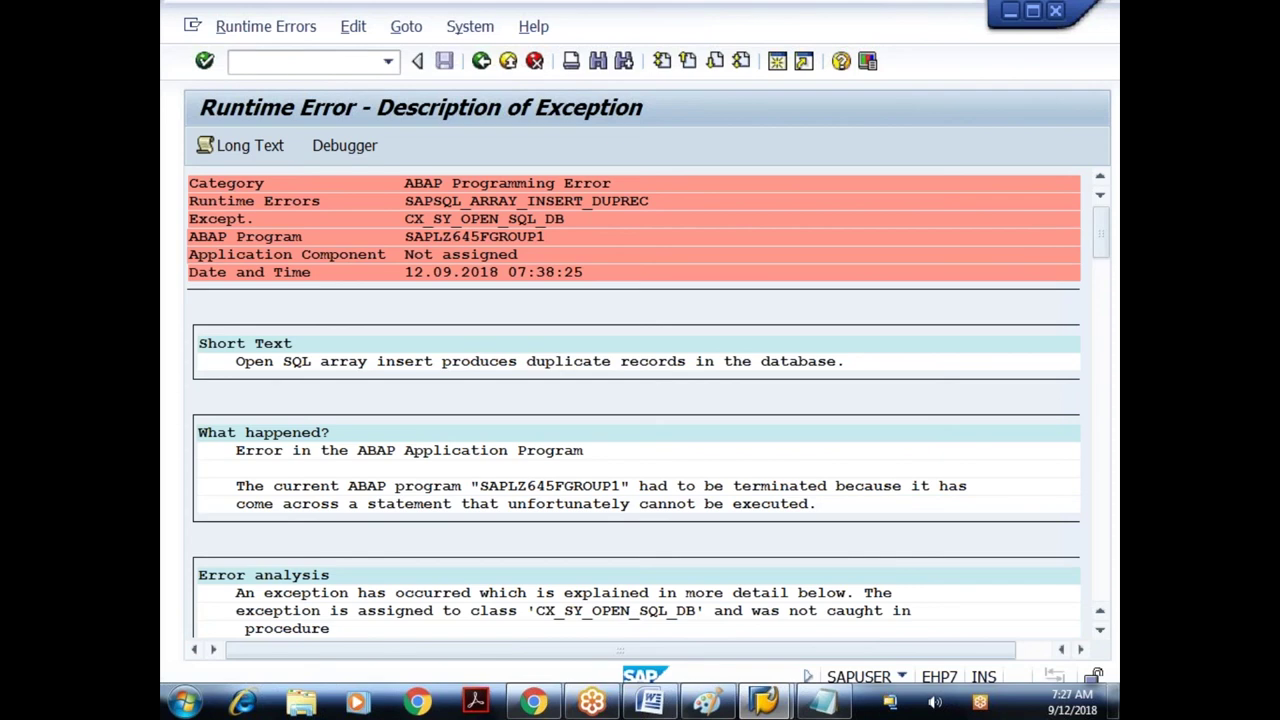
key("alt+Tab")
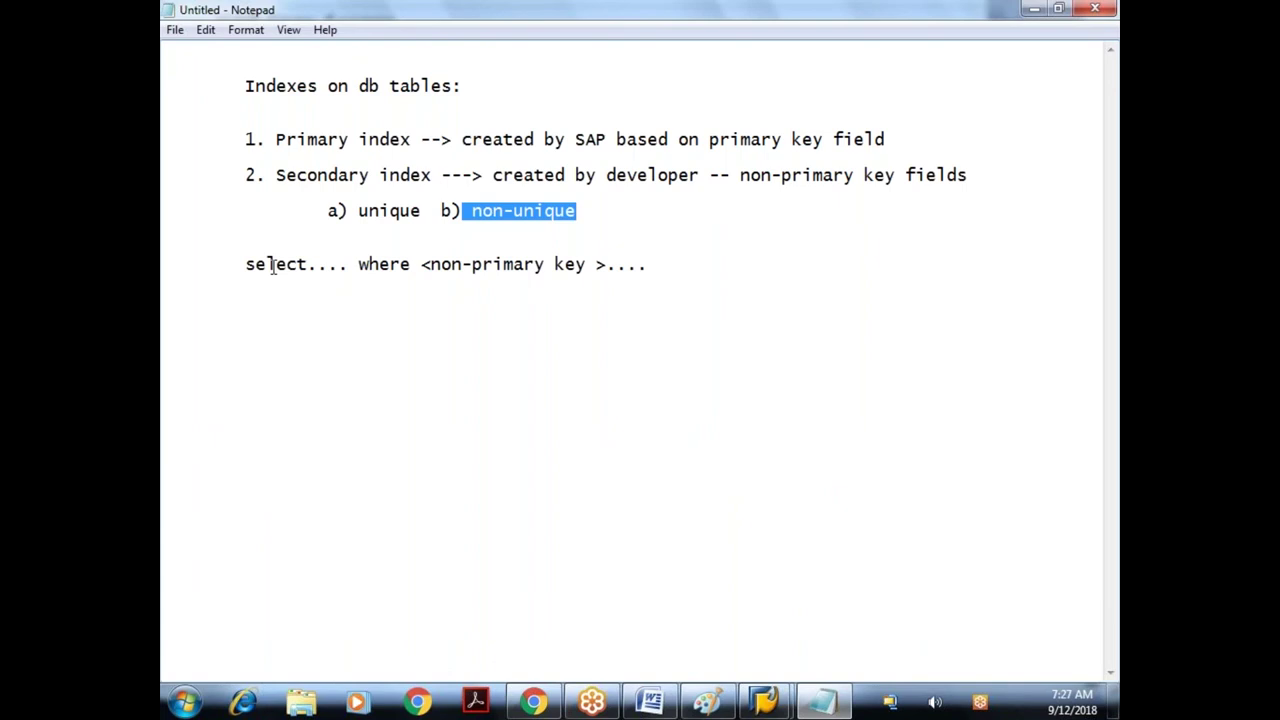
left_click_drag(275, 264, 505, 264)
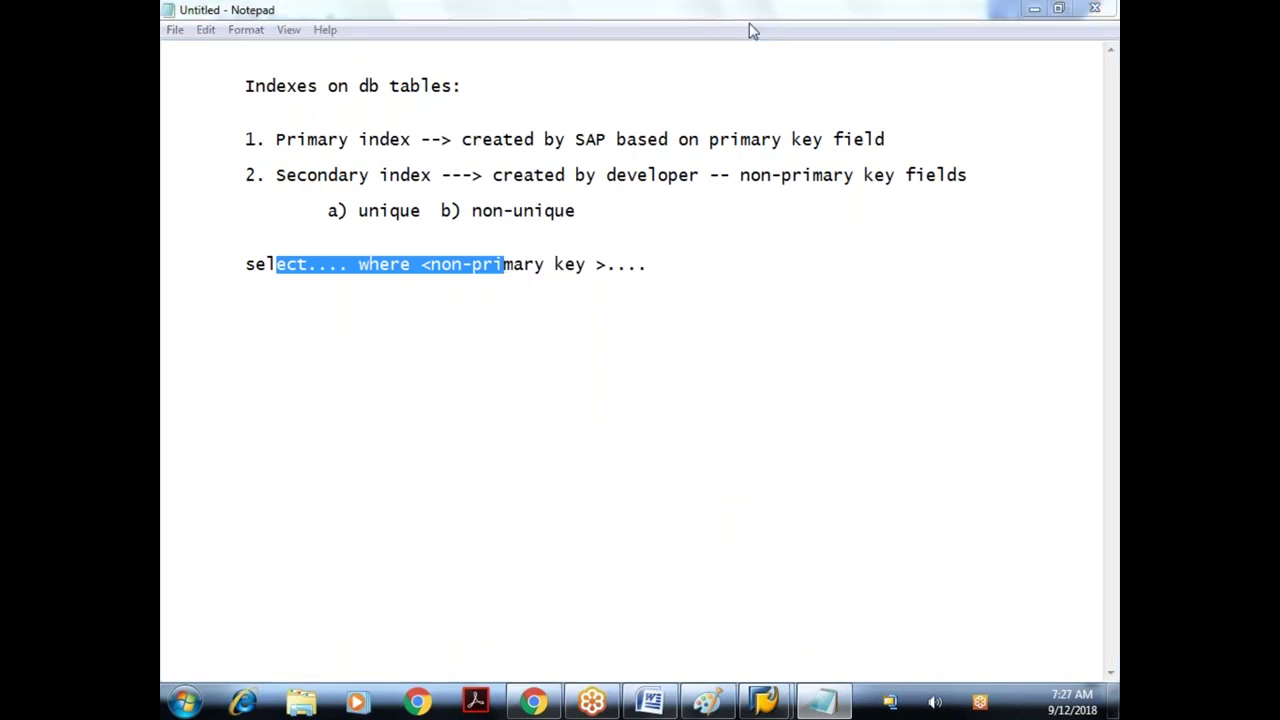
left_click_drag(327, 139, 452, 139)
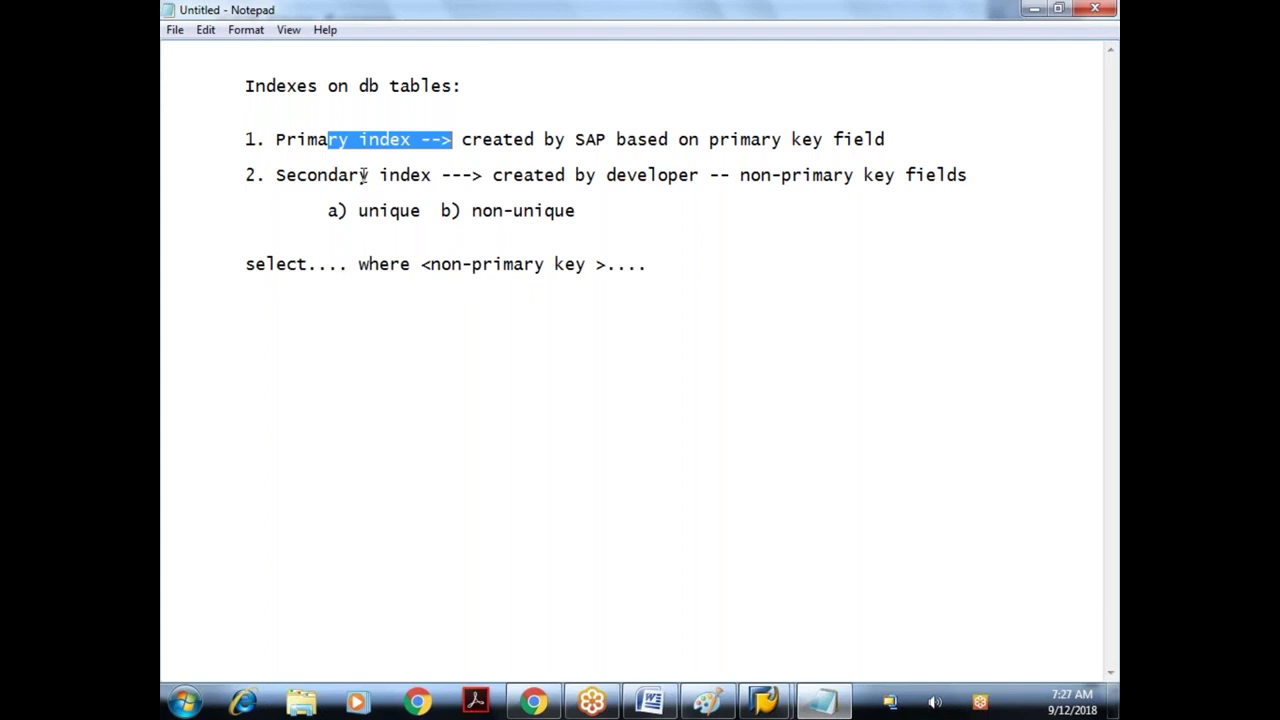
left_click_drag(358, 175, 382, 175)
key("shift+End")
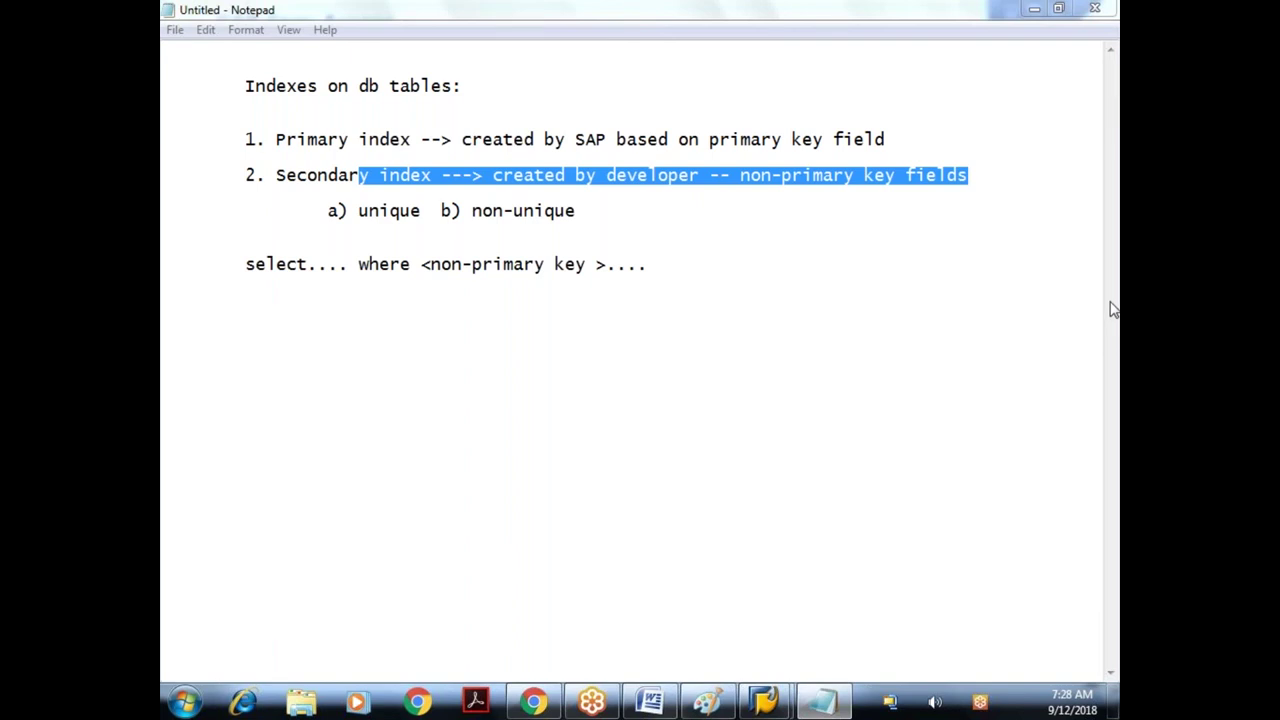
left_click(687, 261)
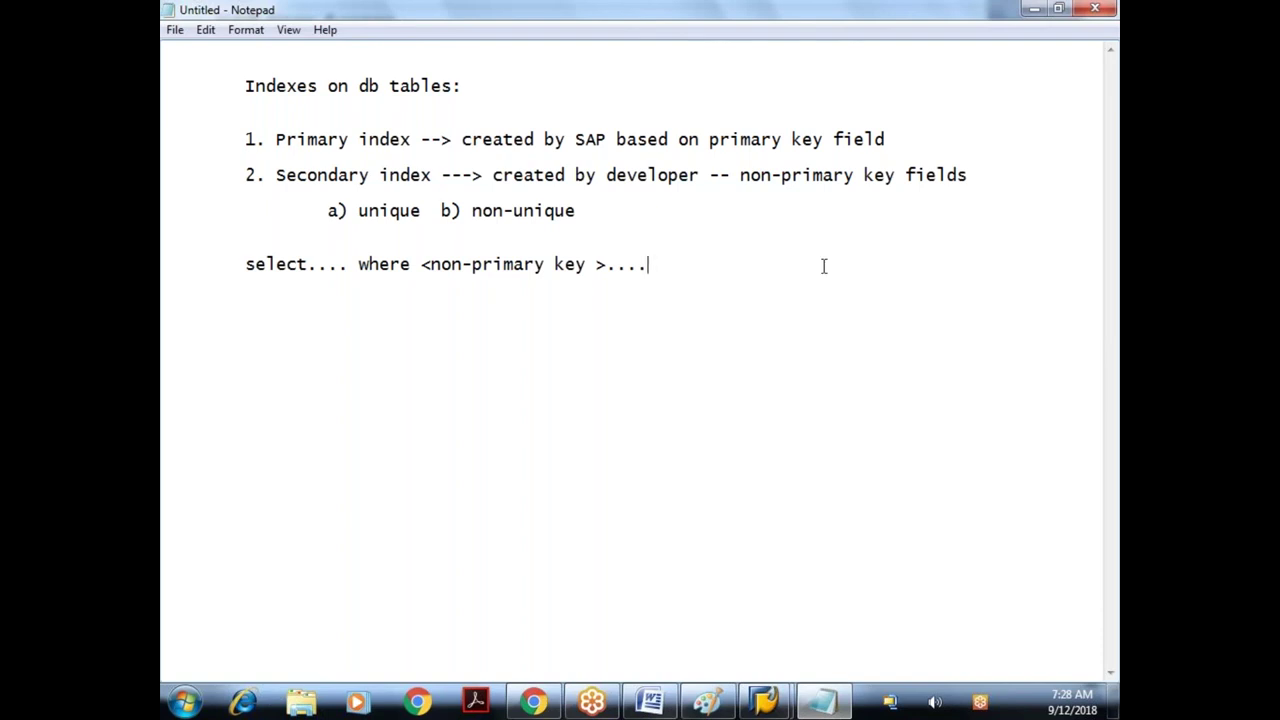
left_click(698, 143)
left_click_drag(322, 139, 585, 140)
left_click(614, 139)
left_click(663, 268)
left_click(422, 266)
key("shift+Home")
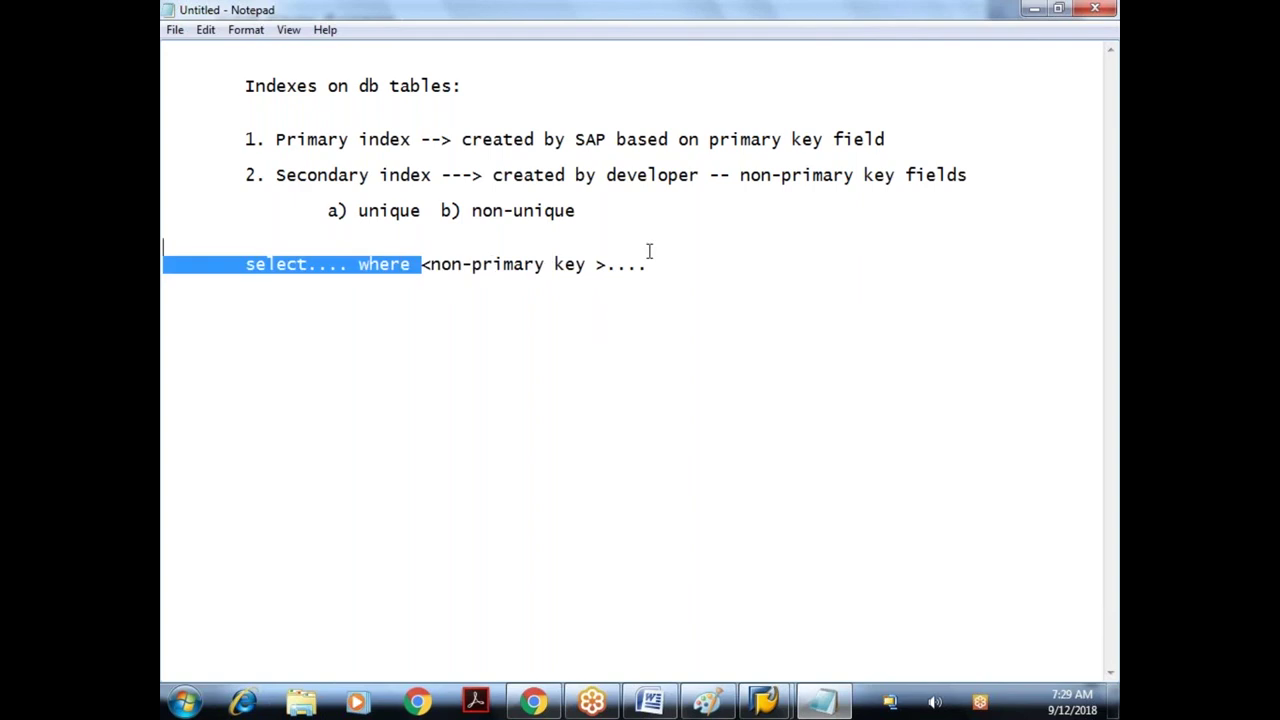
left_click(652, 265, "shift")
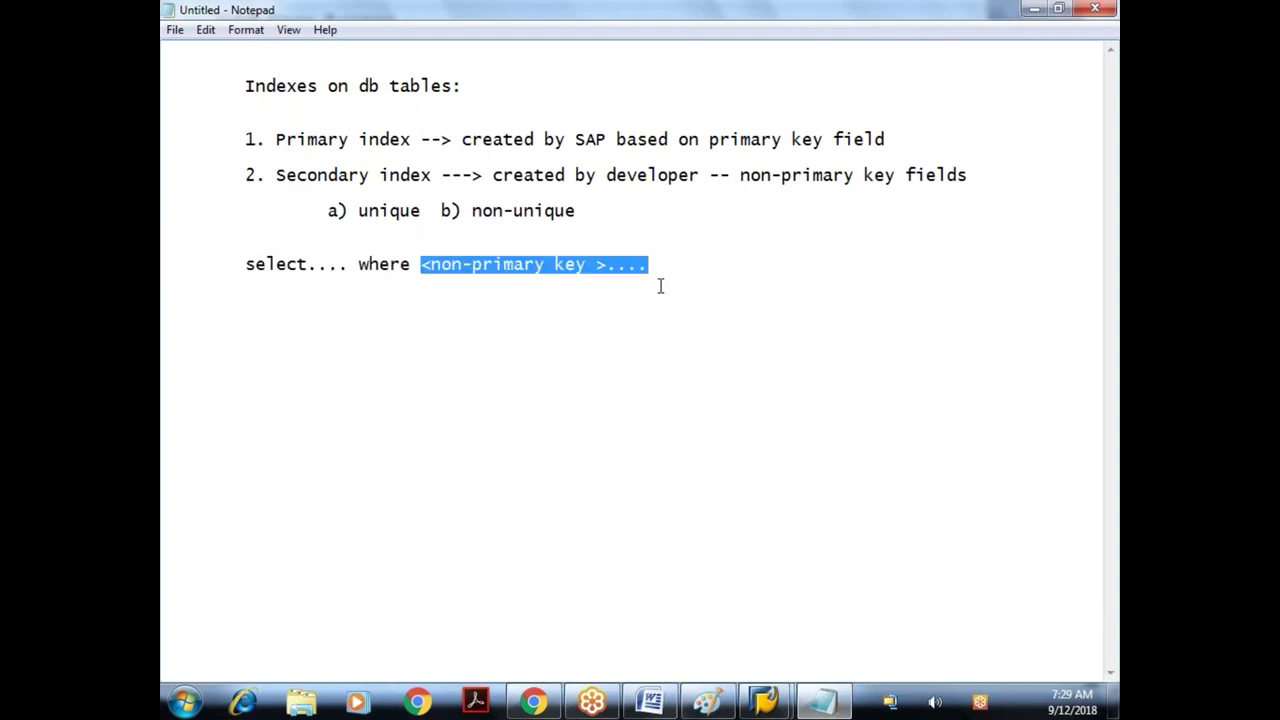
- Finish the select line with '<PRIMARY KEY ....>' and highlight the key terms on line 1
type("<PRIMARY KEY ....>")
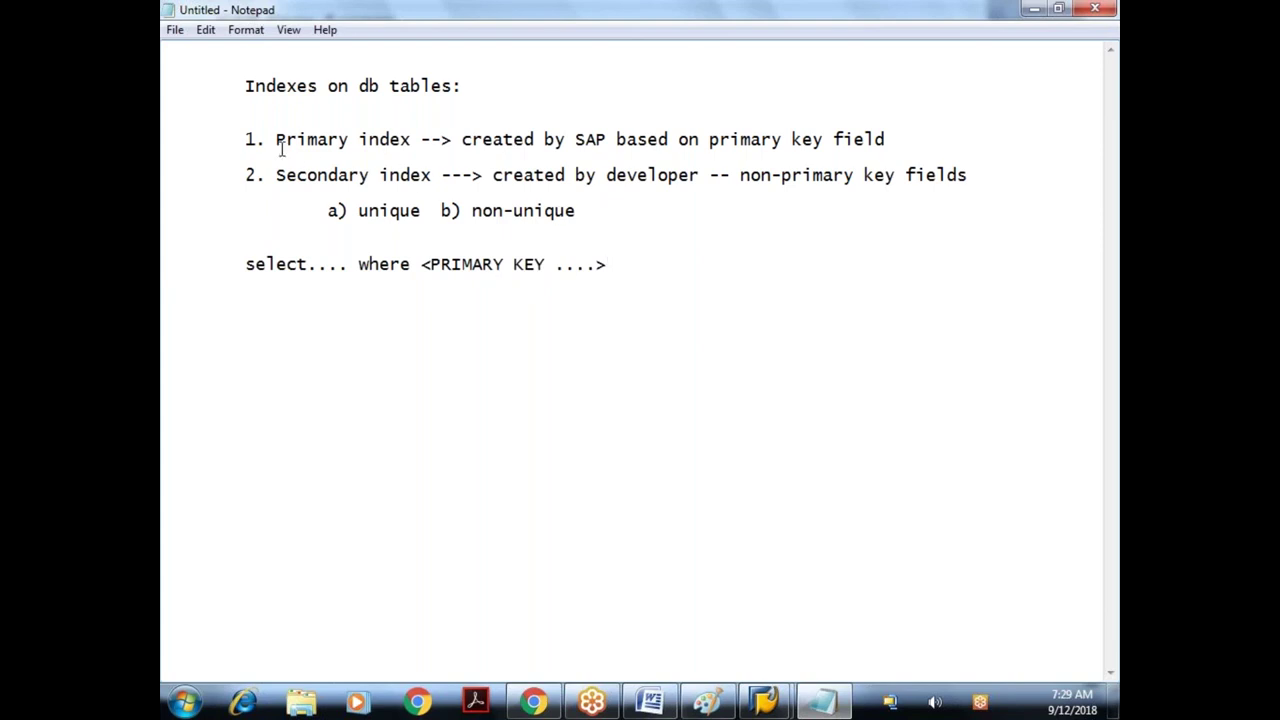
left_click_drag(277, 140, 406, 143)
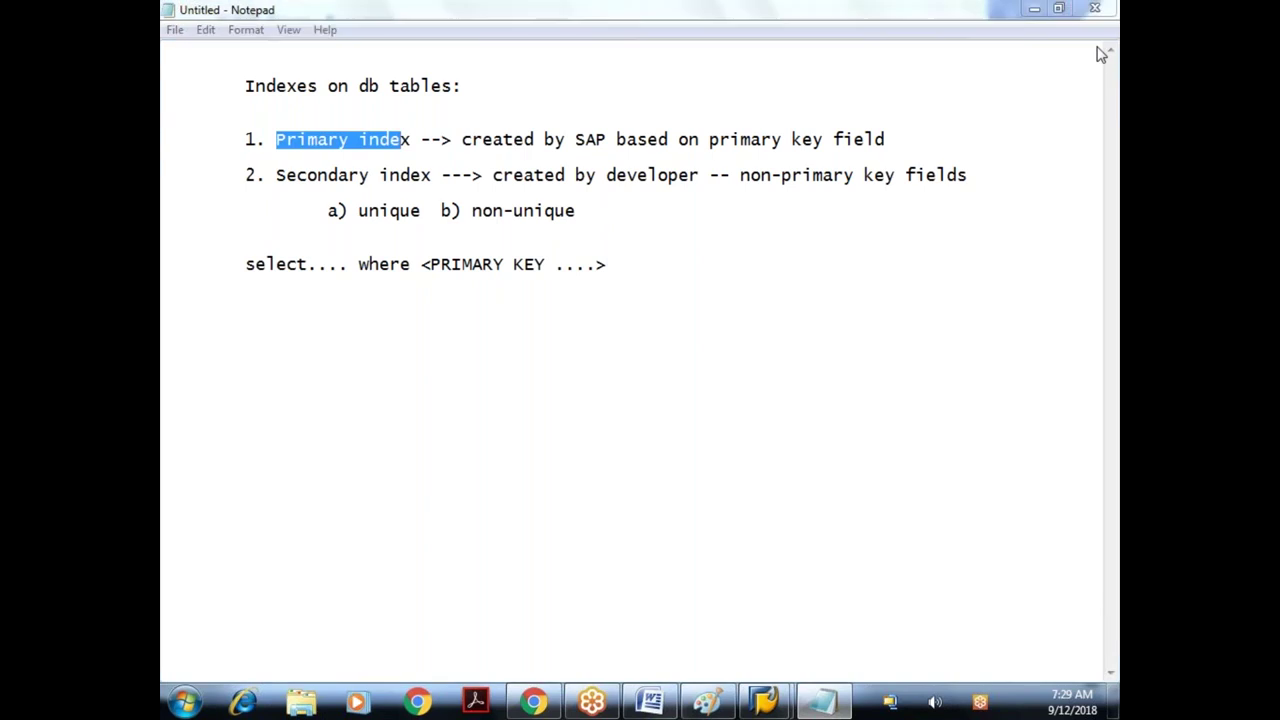
left_click(914, 148)
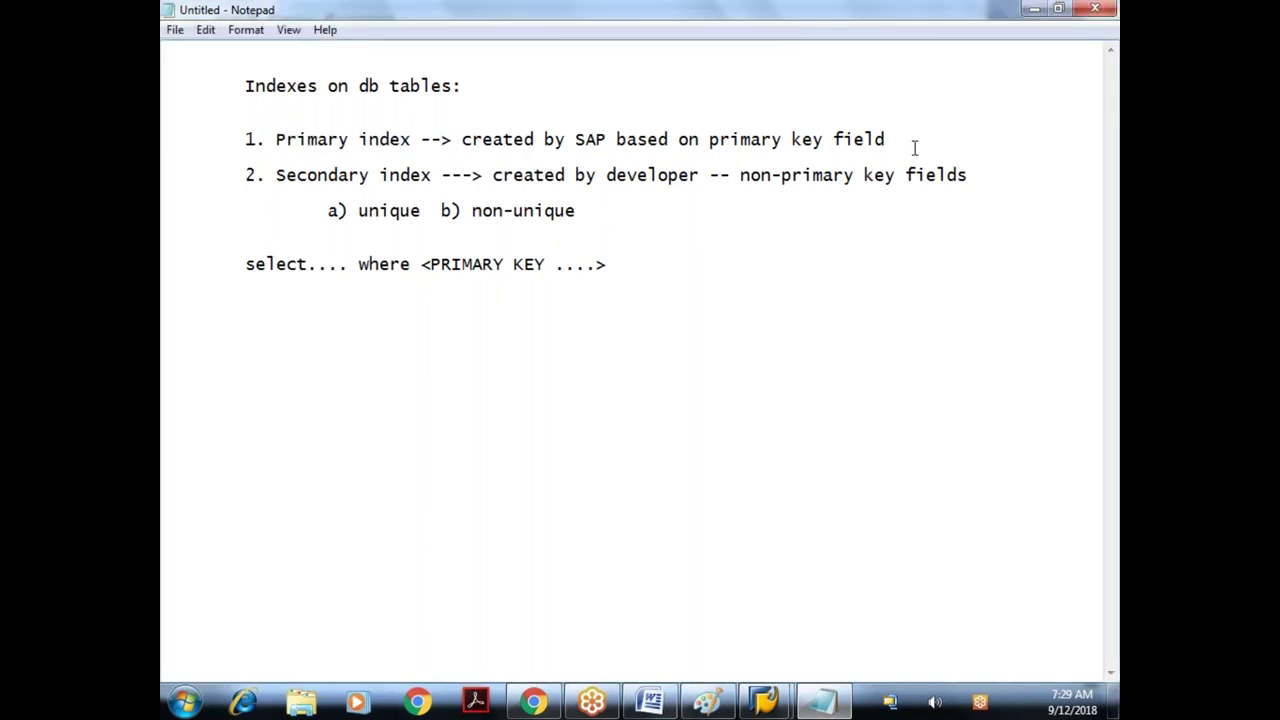
left_click_drag(360, 143, 412, 143)
left_click_drag(586, 143, 618, 147)
left_click_drag(770, 147, 860, 147)
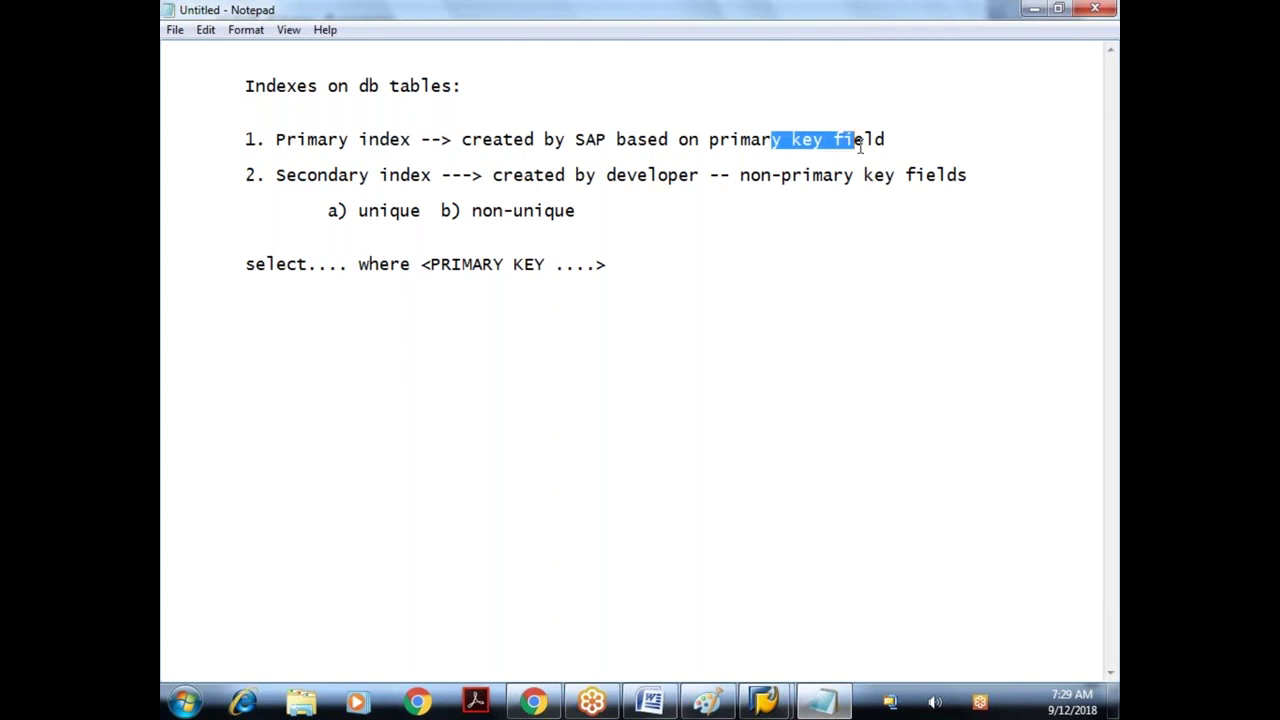
- Highlight 'Secondary index' and 'non-primary key fields' on line 2, then return to SAP
left_click_drag(297, 176, 427, 176)
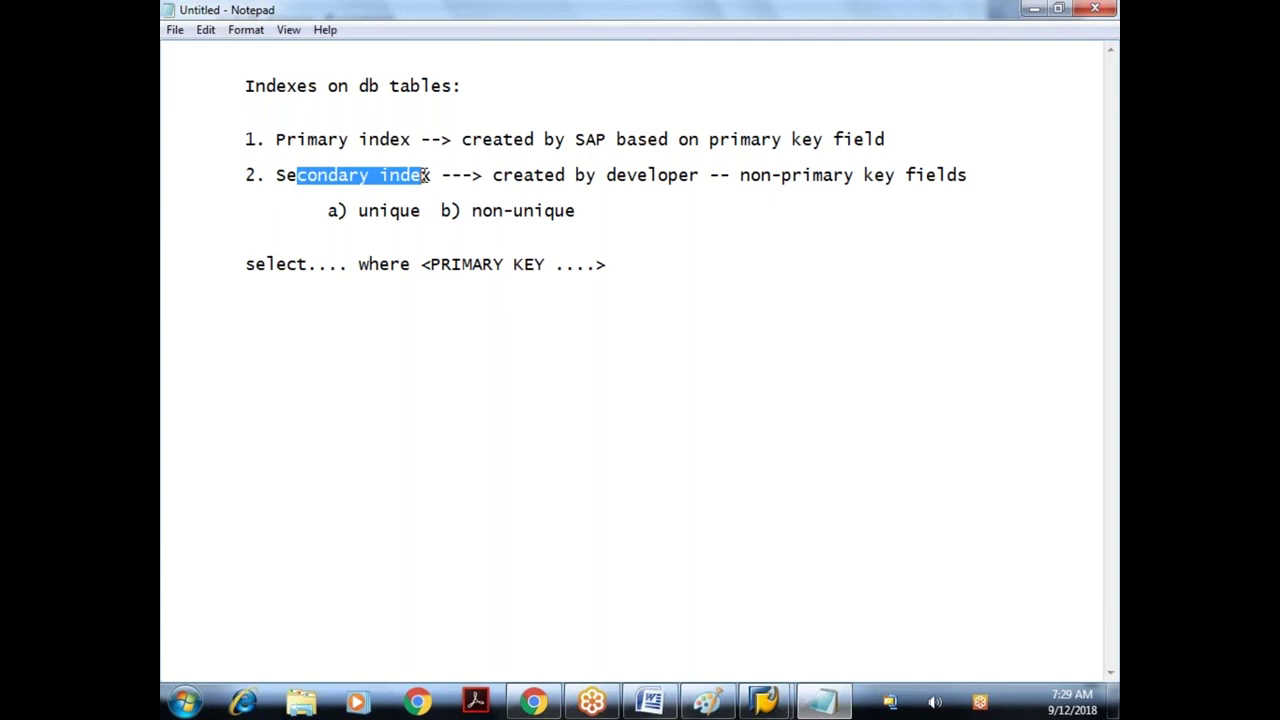
left_click_drag(772, 175, 976, 175)
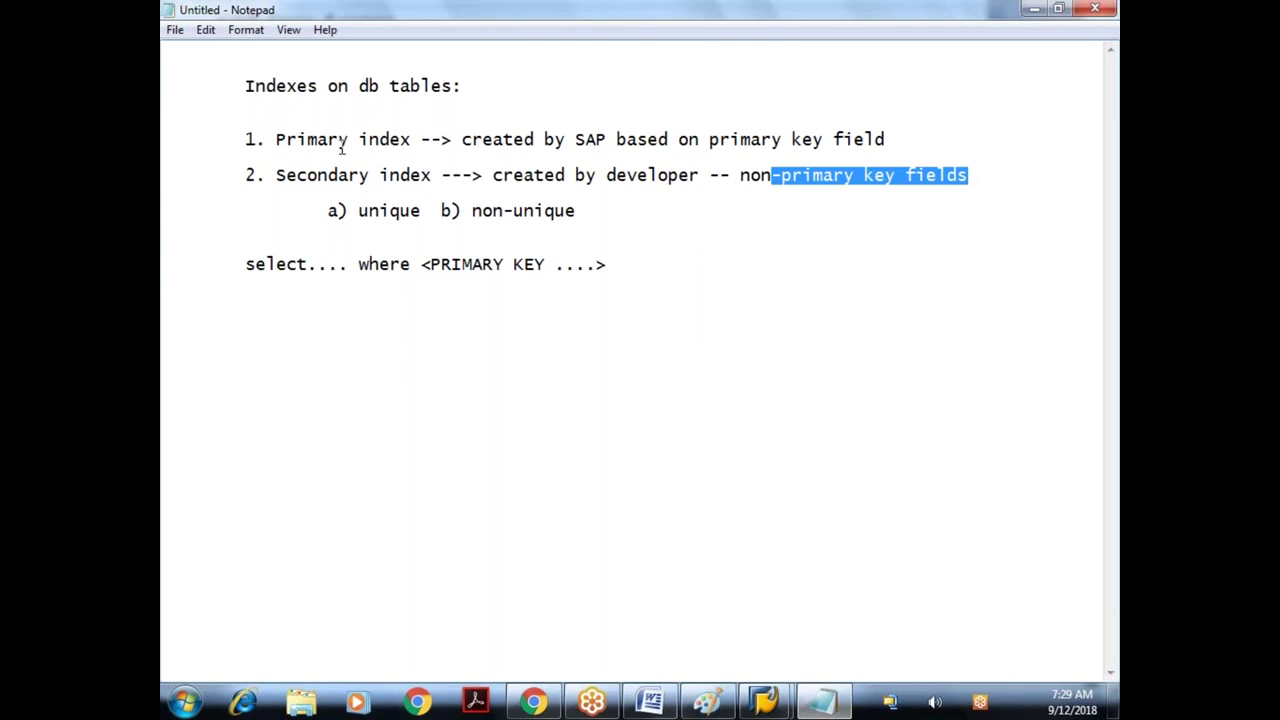
left_click_drag(341, 147, 648, 136)
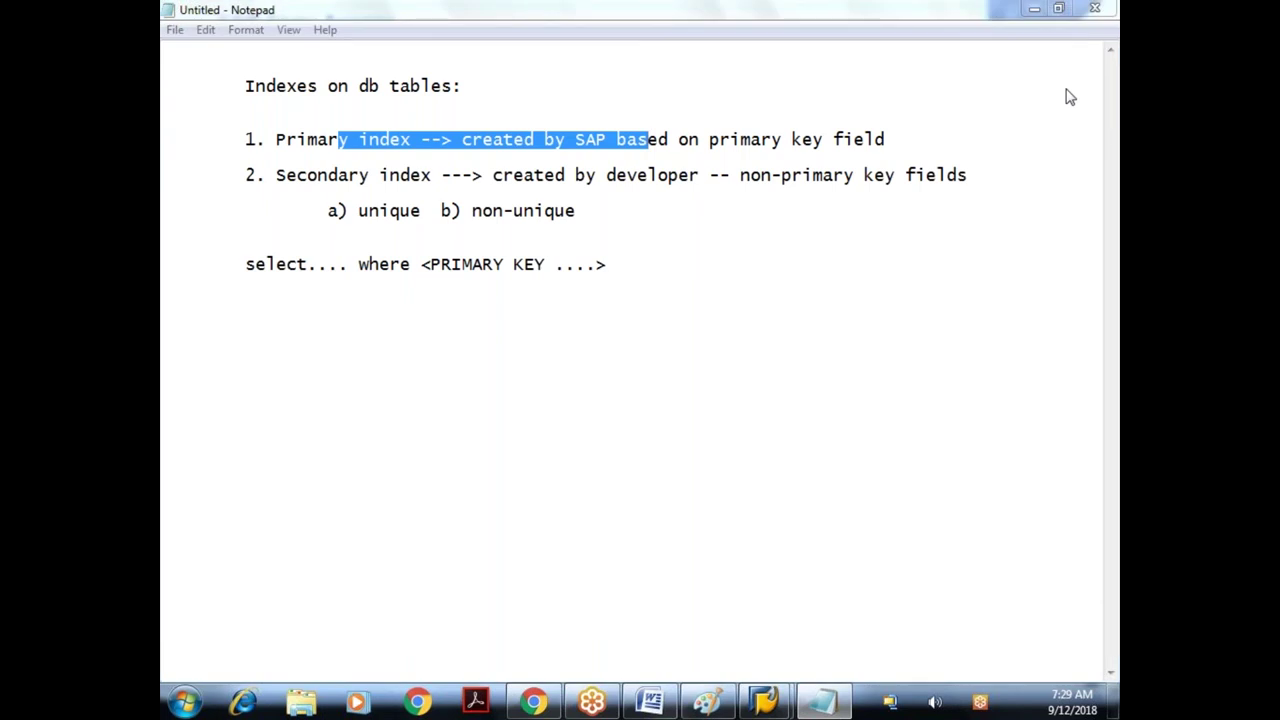
key("alt+Tab")
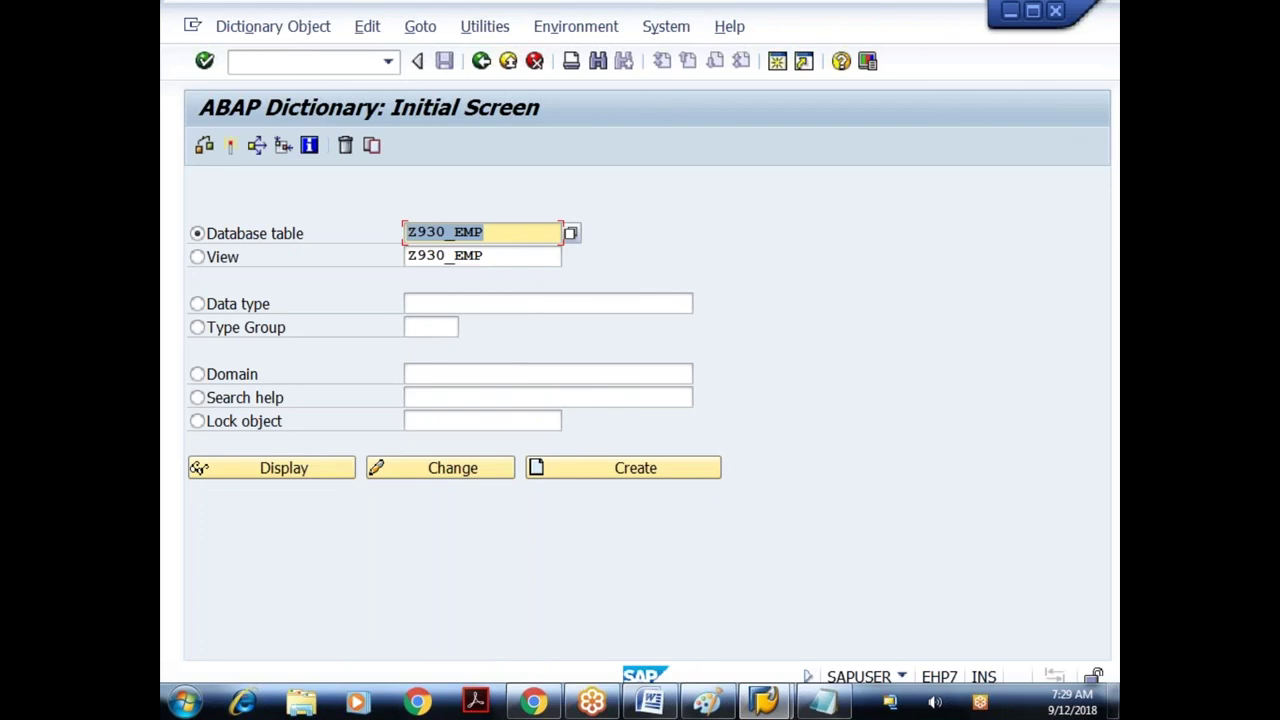
- Open Z930_EMP in change mode and review its secondary index ID2 on ENAME
key("F6")
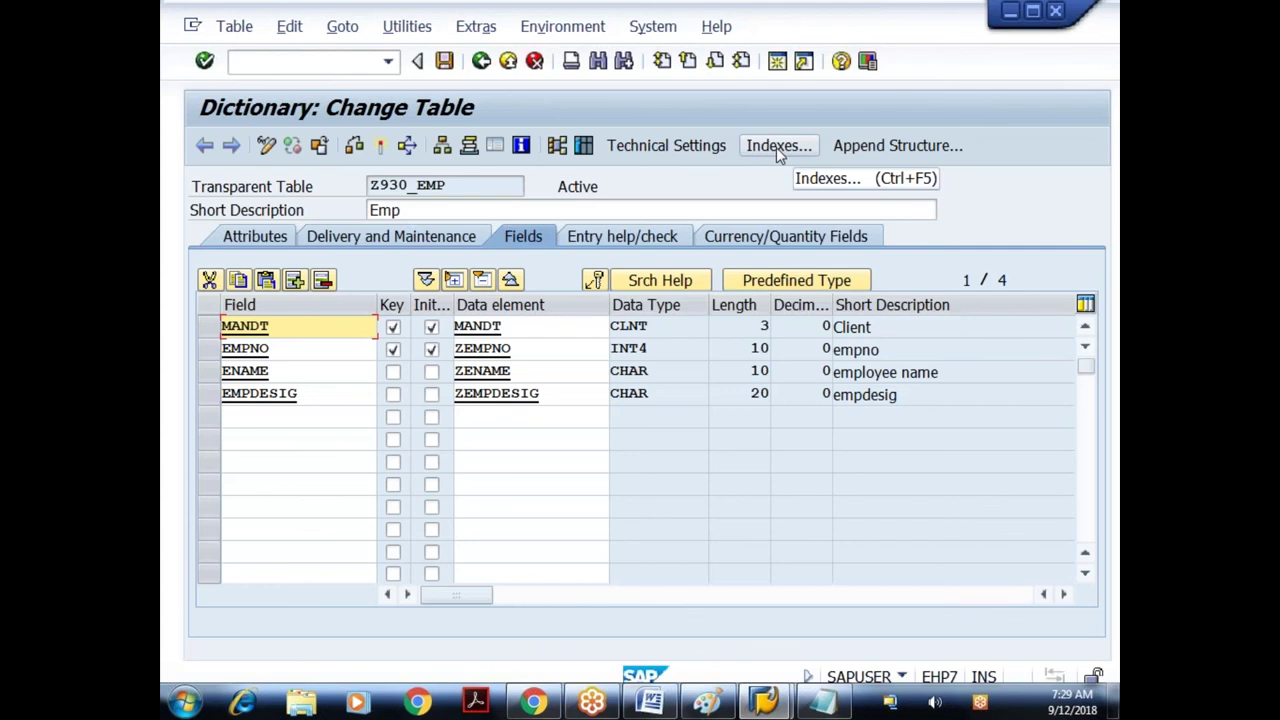
left_click(776, 147)
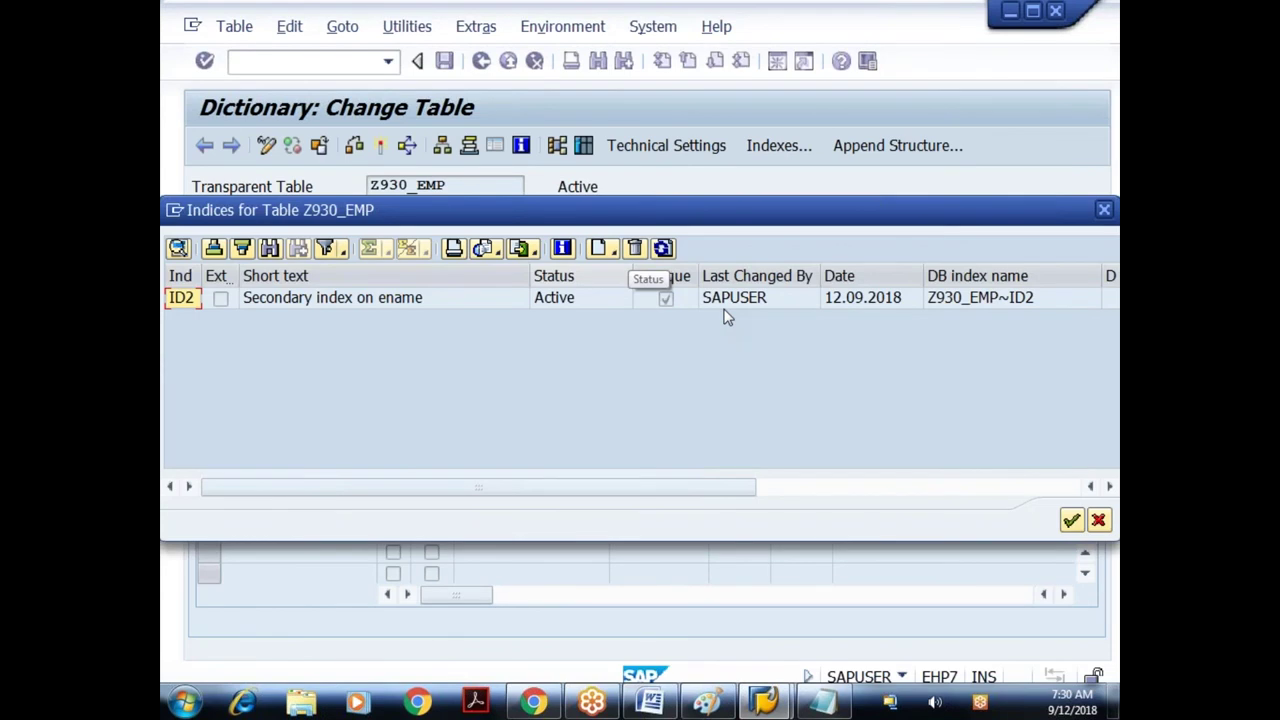
key("Escape")
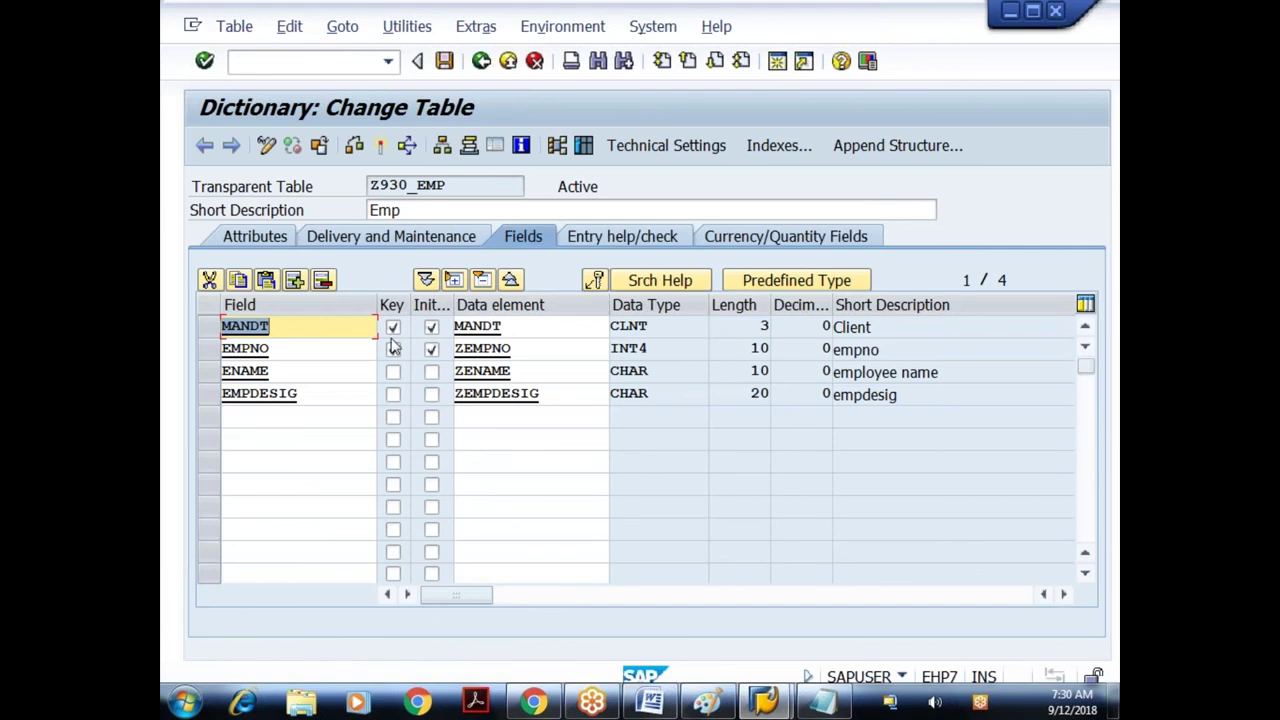
- Switch from the Z930_EMP Change Table screen back to the Notepad index notes
left_click(393, 347)
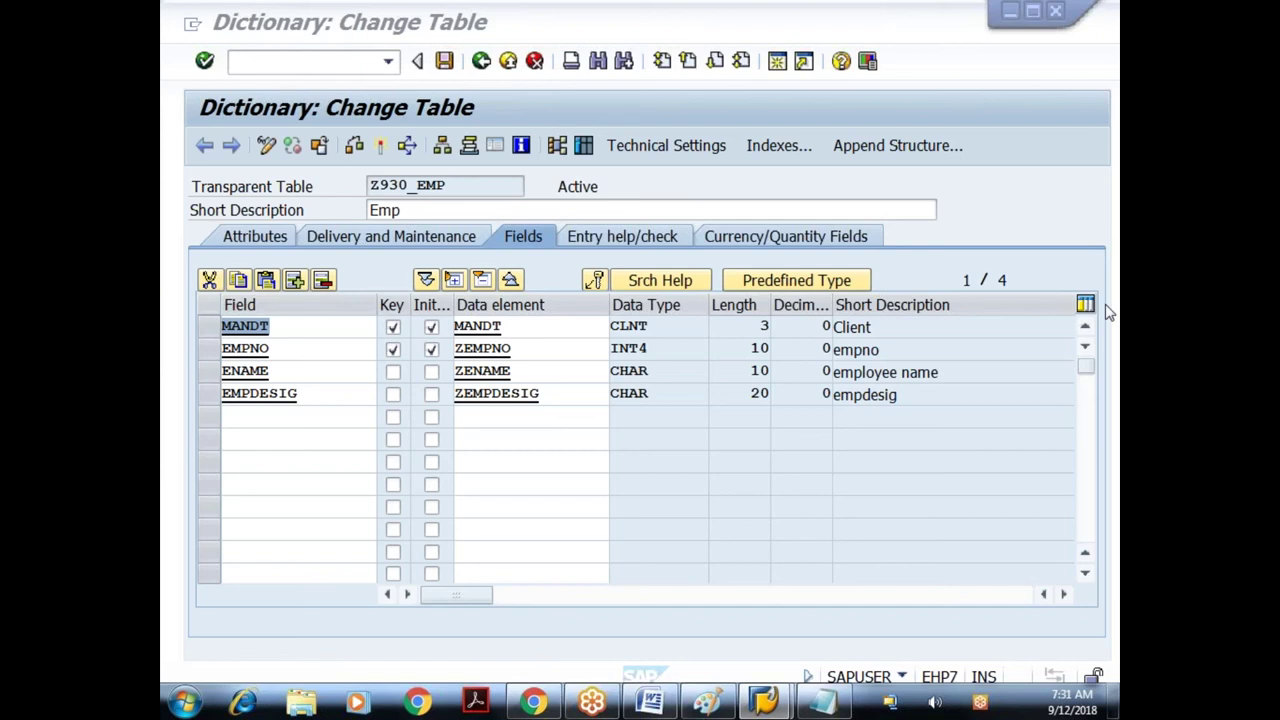
key("alt+Tab")
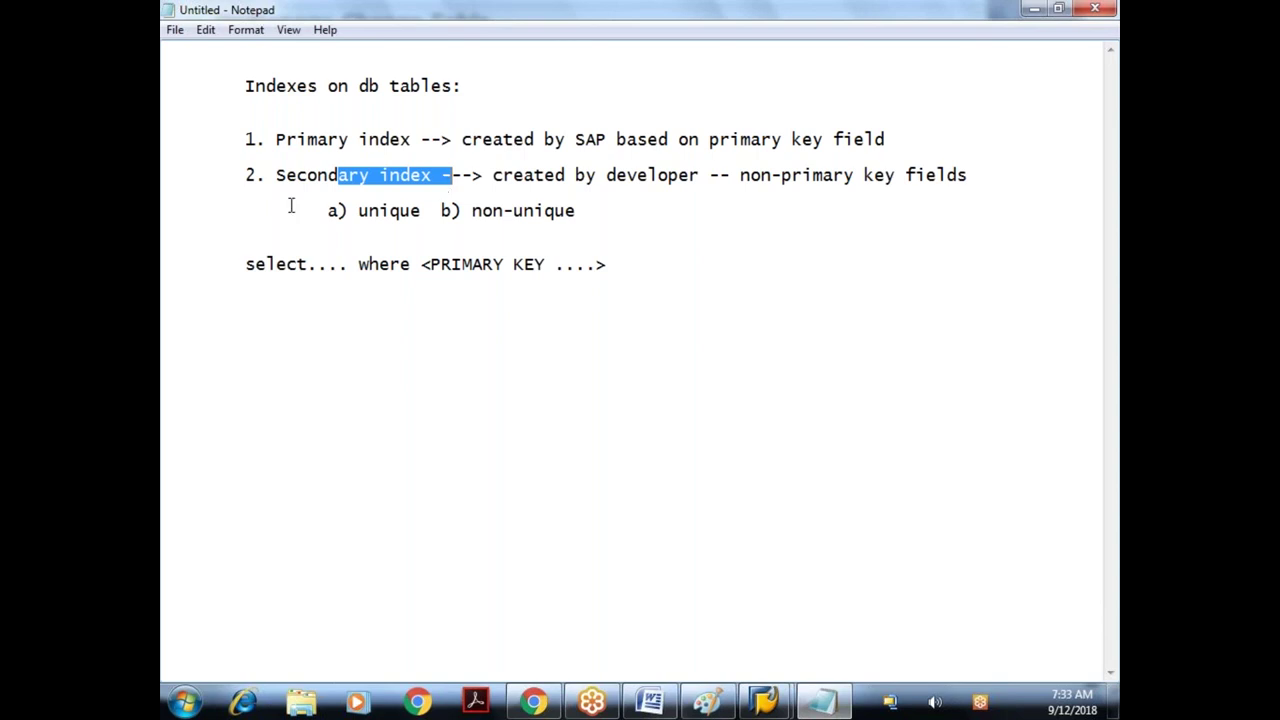
left_click(634, 257)
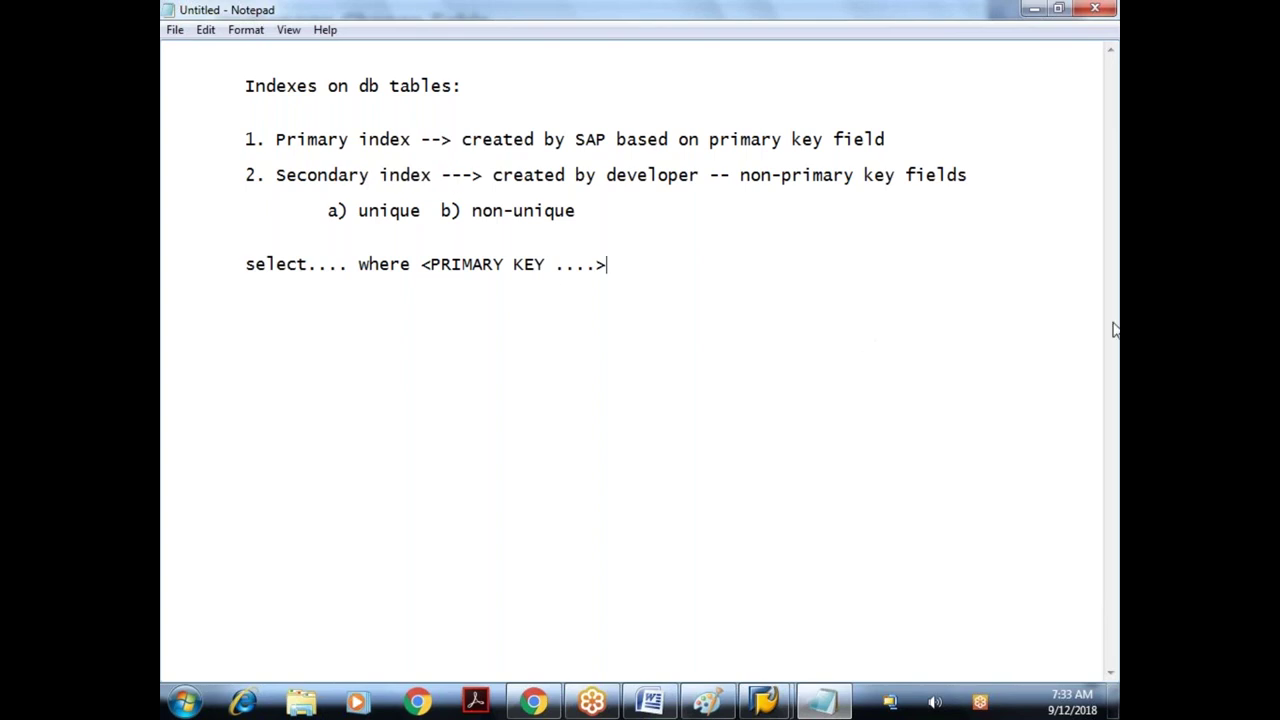
mouse_move(763, 700)
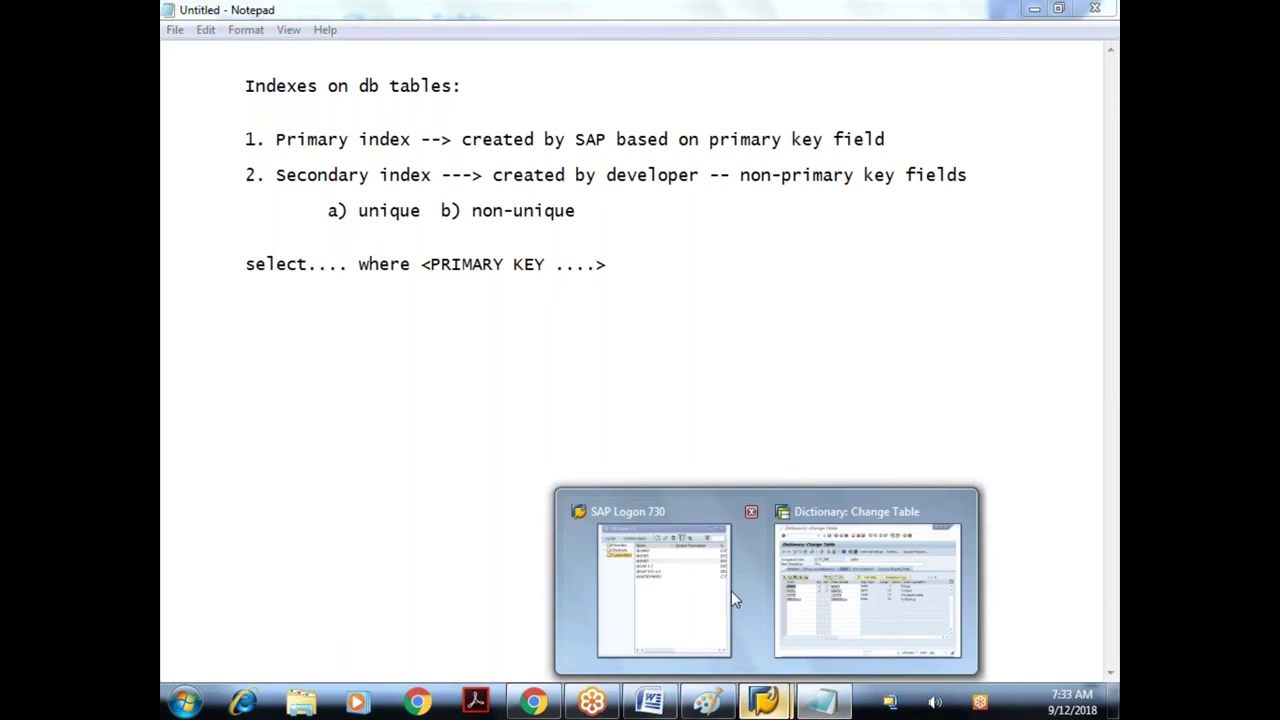
- On the ABAP Dictionary initial screen, switch the object type from table Z930_EMP to Type Group
left_click(820, 585)
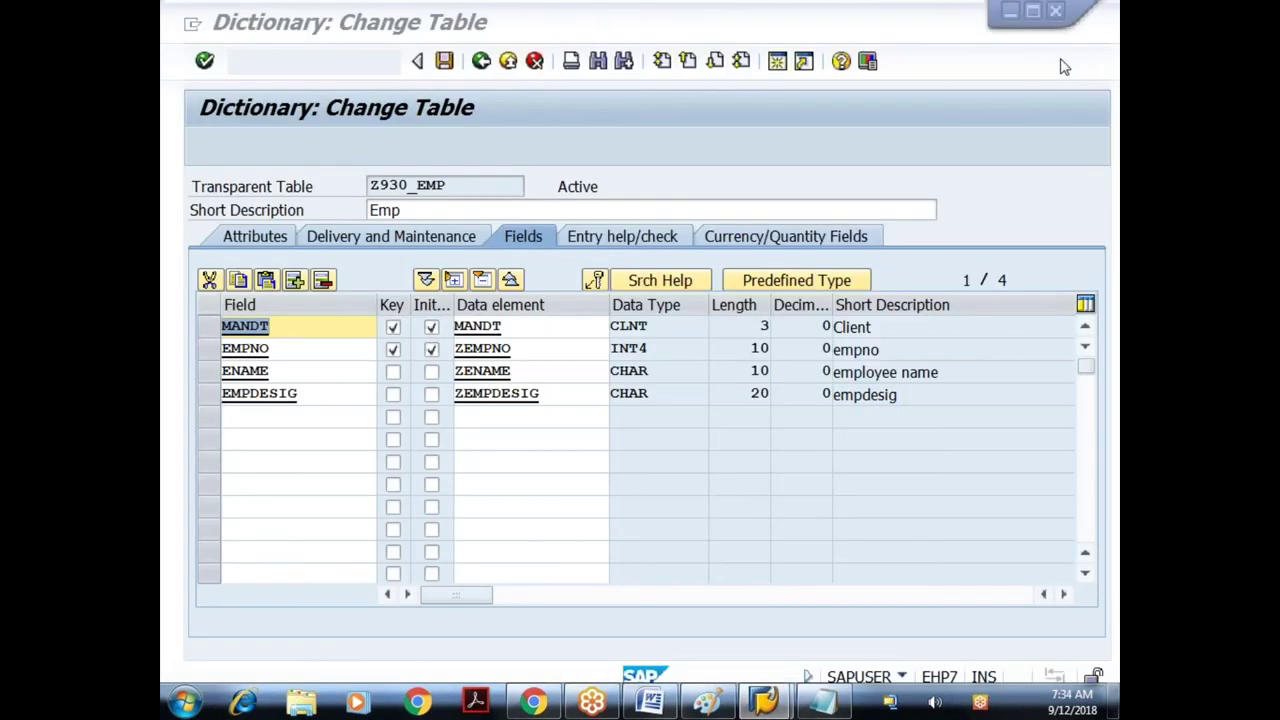
left_click(482, 62)
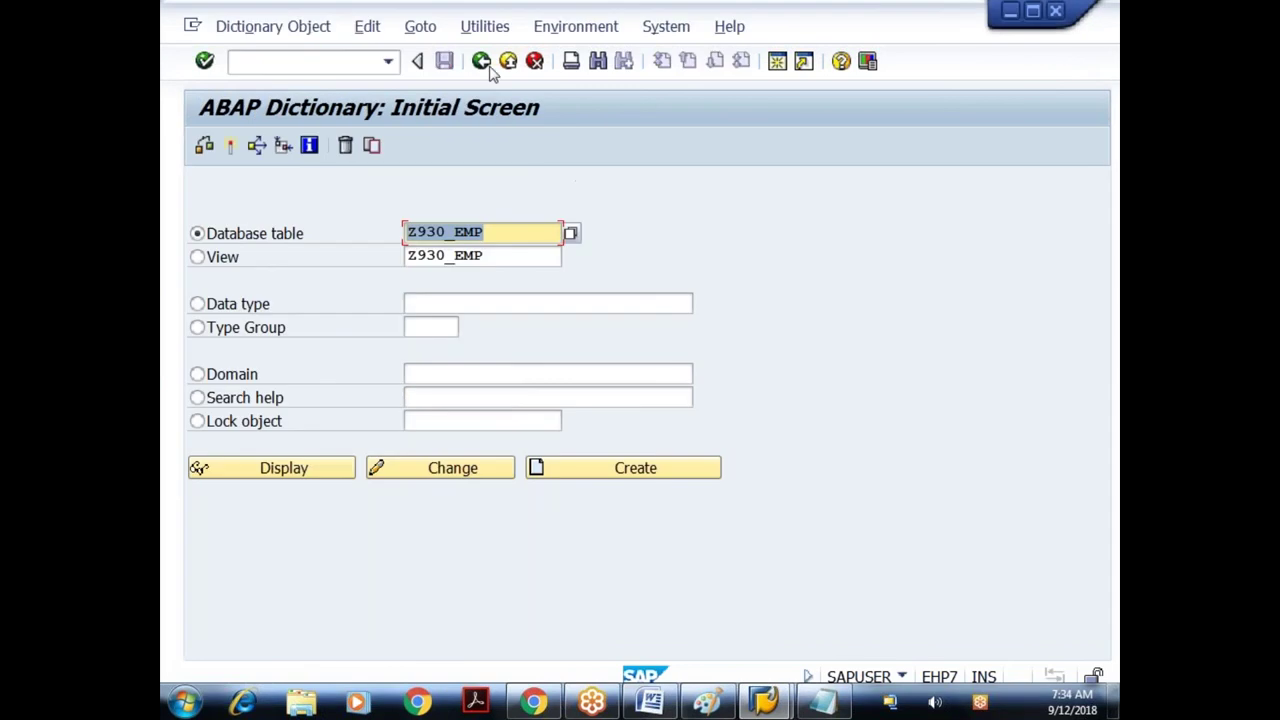
left_click(415, 233)
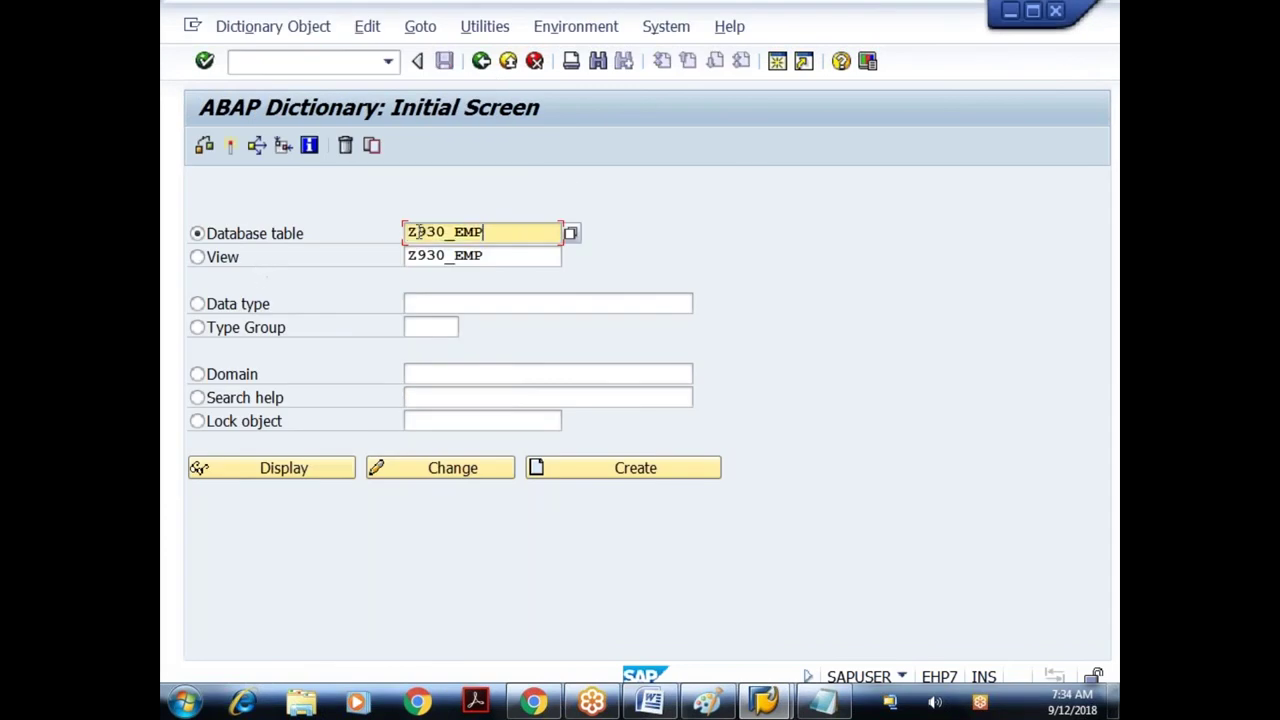
left_click_drag(487, 233, 384, 228)
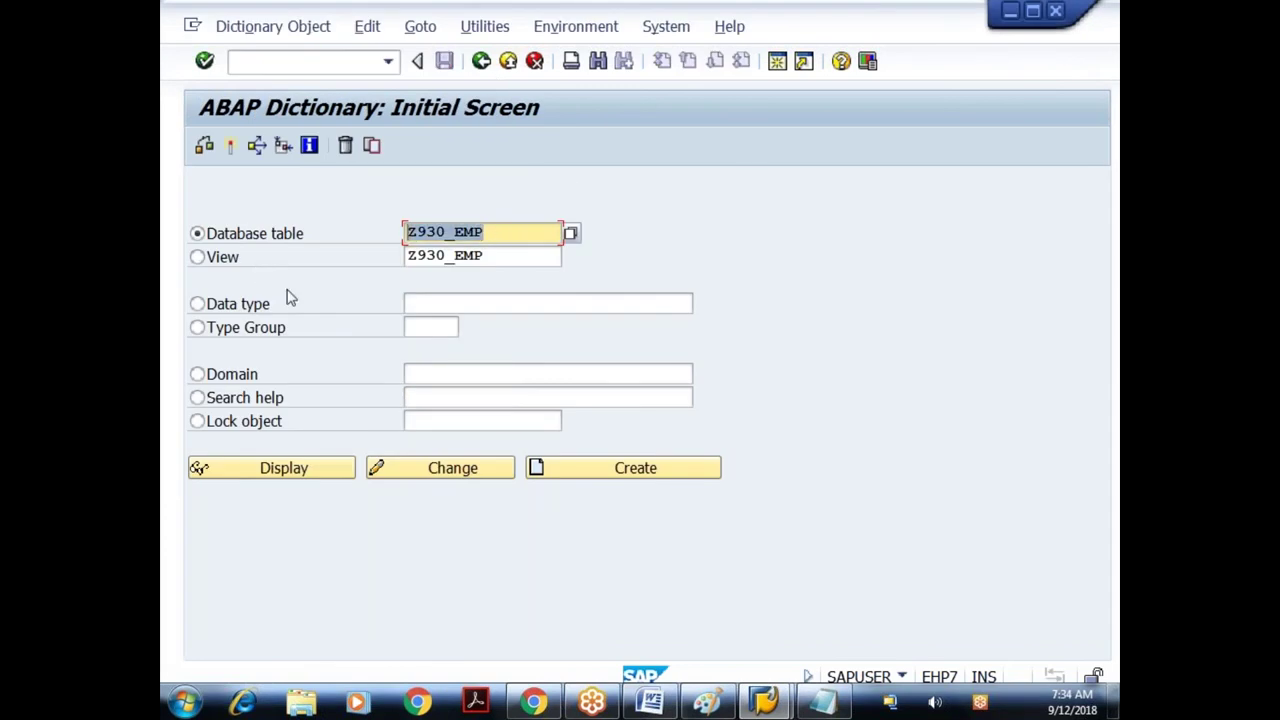
left_click(247, 335)
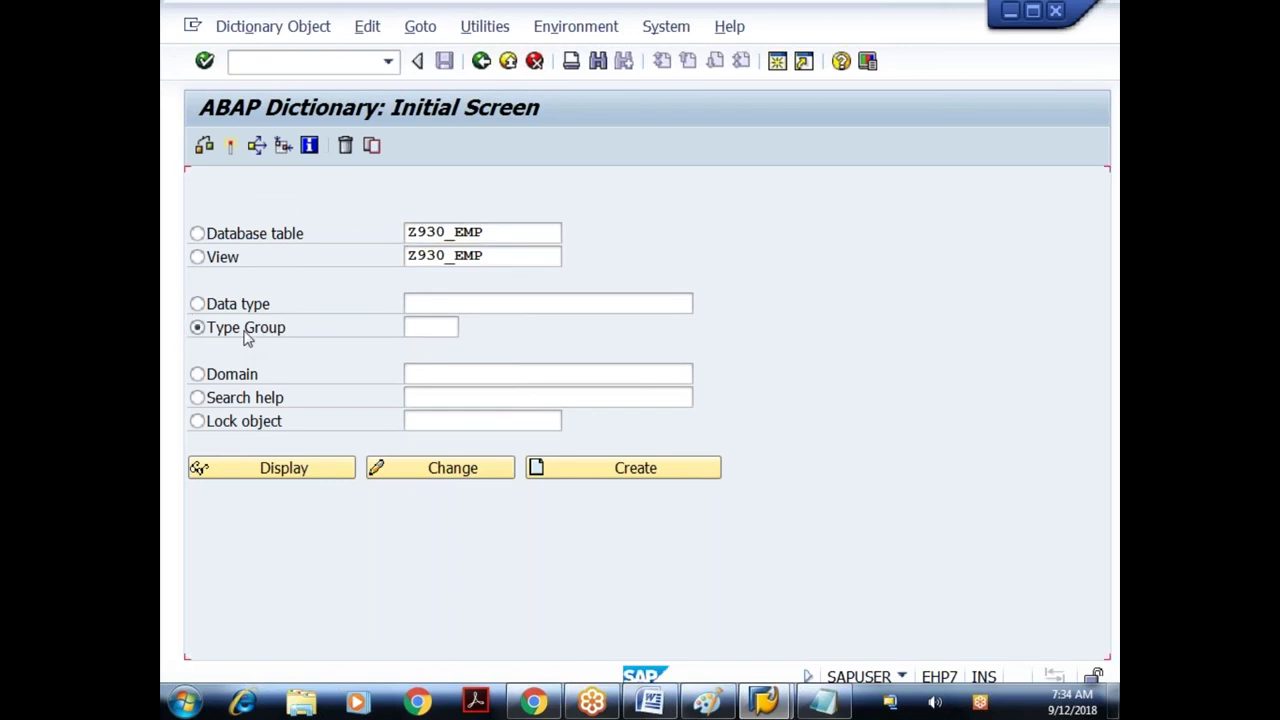
key("Tab")
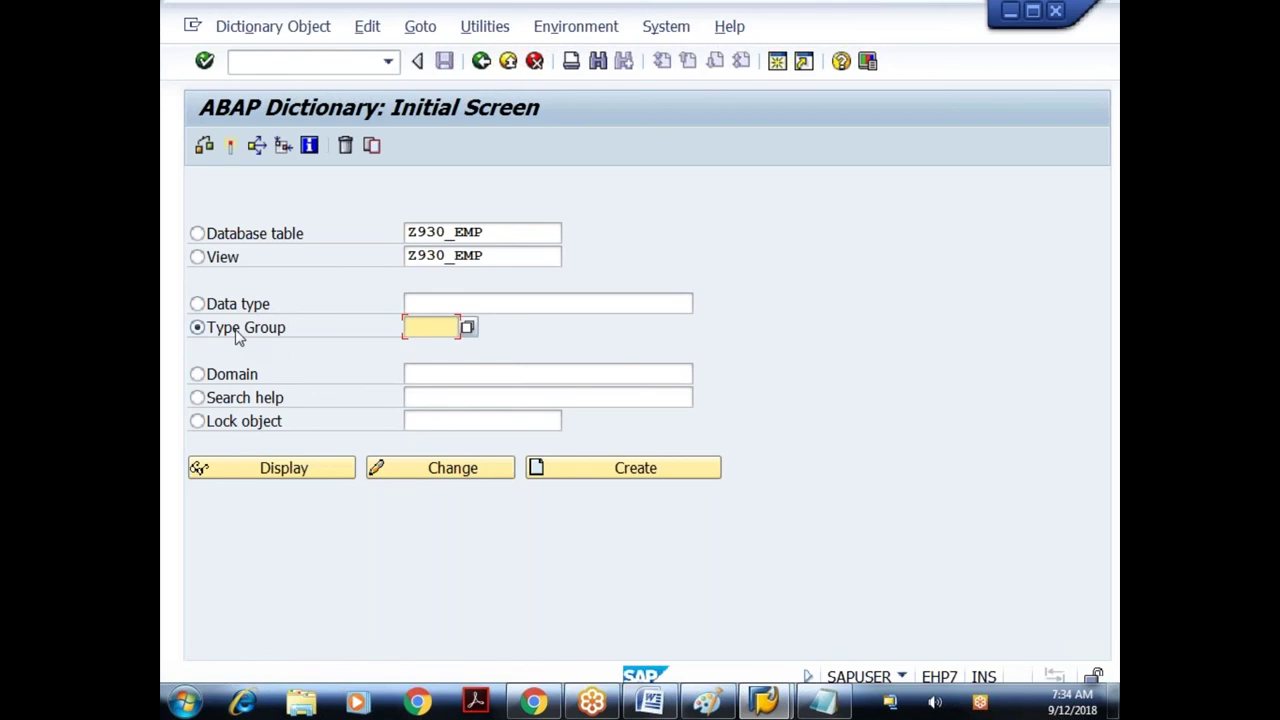
key("alt+Tab")
- Add the note 'type-group ---> global types + global constants' on a new line
key("Return")
type("ty")
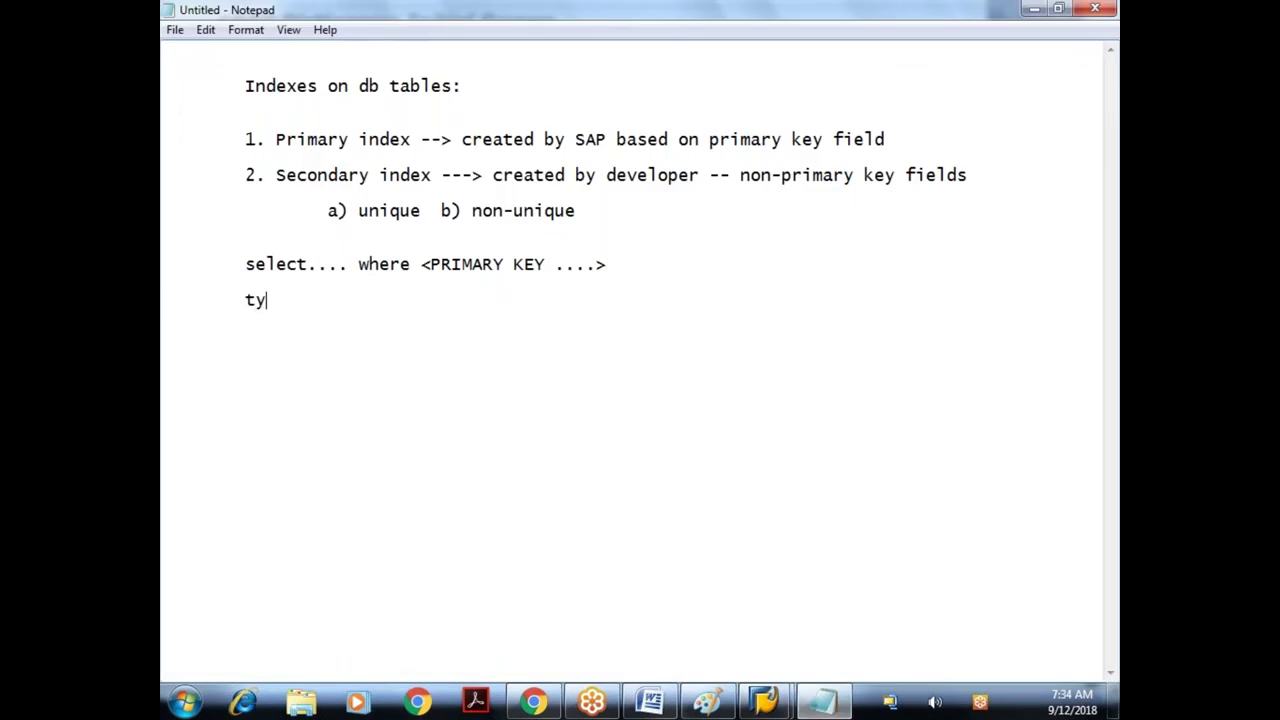
type("pe-group ---> g")
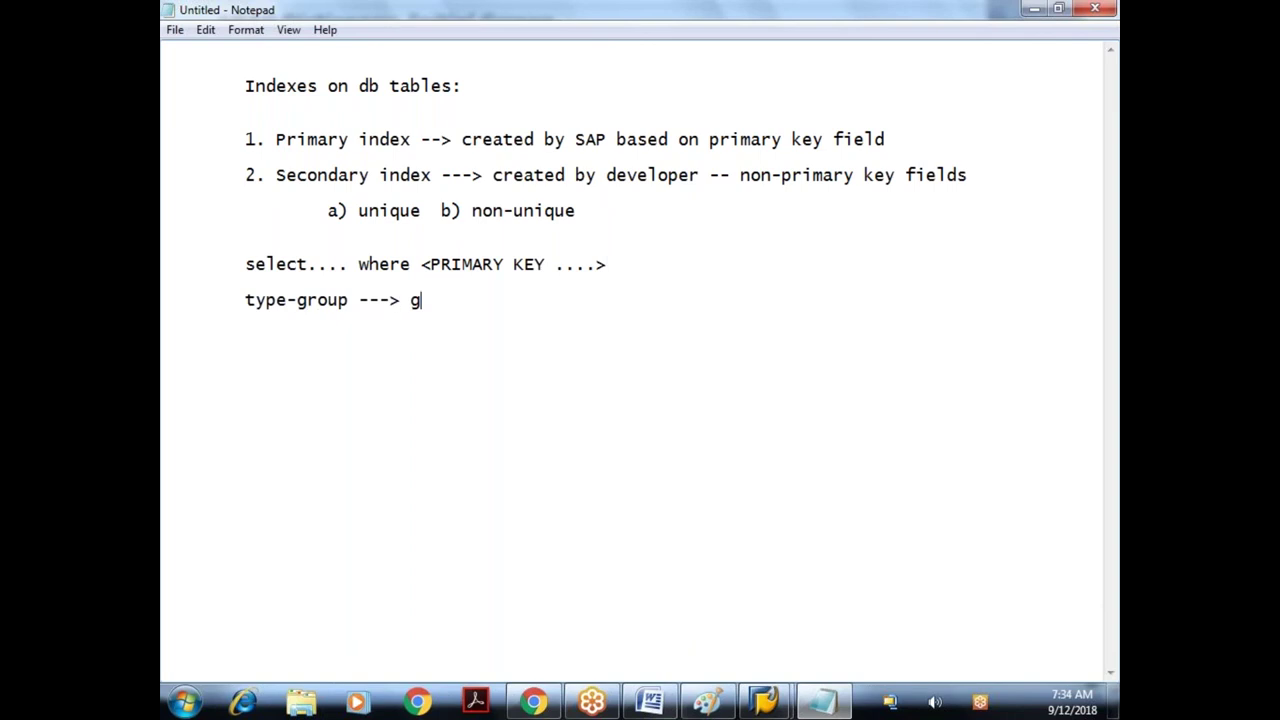
type("lobal types + g,lob")
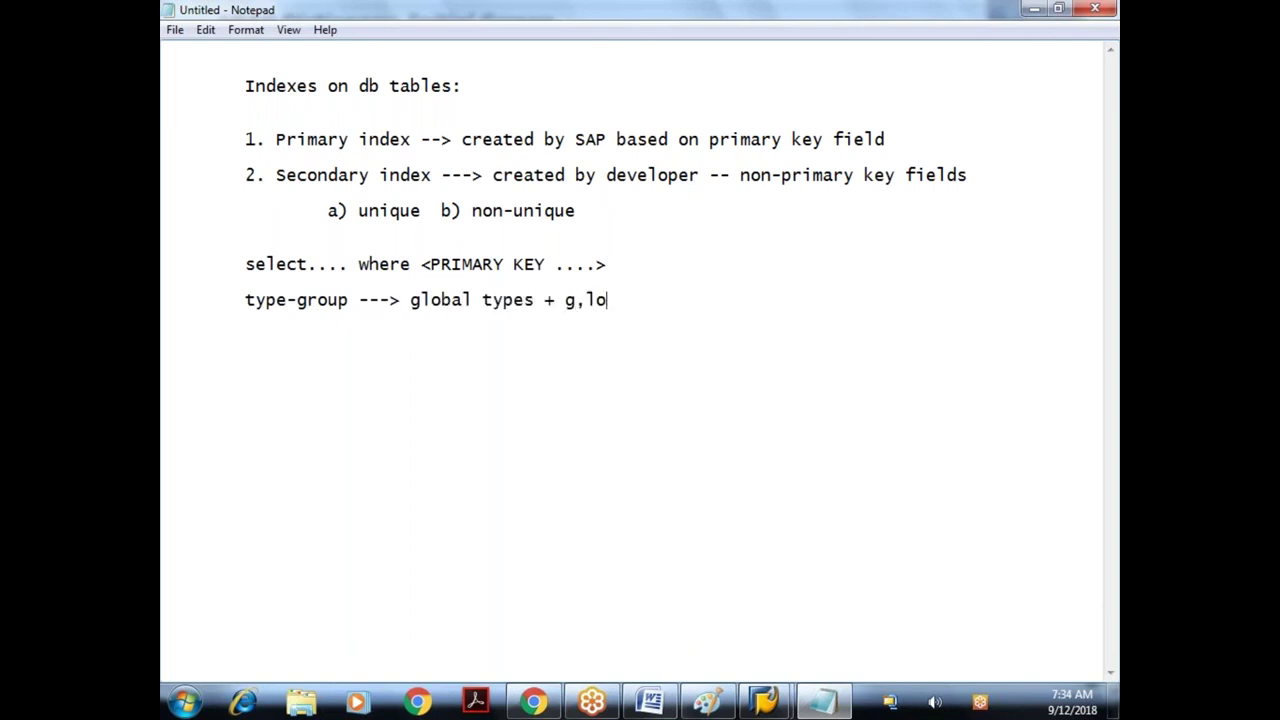
key("BackSpace")
key("BackSpace")
key("BackSpace")
key("BackSpace")
type("lovb")
key("BackSpace")
key("BackSpace")
type("bal constants")
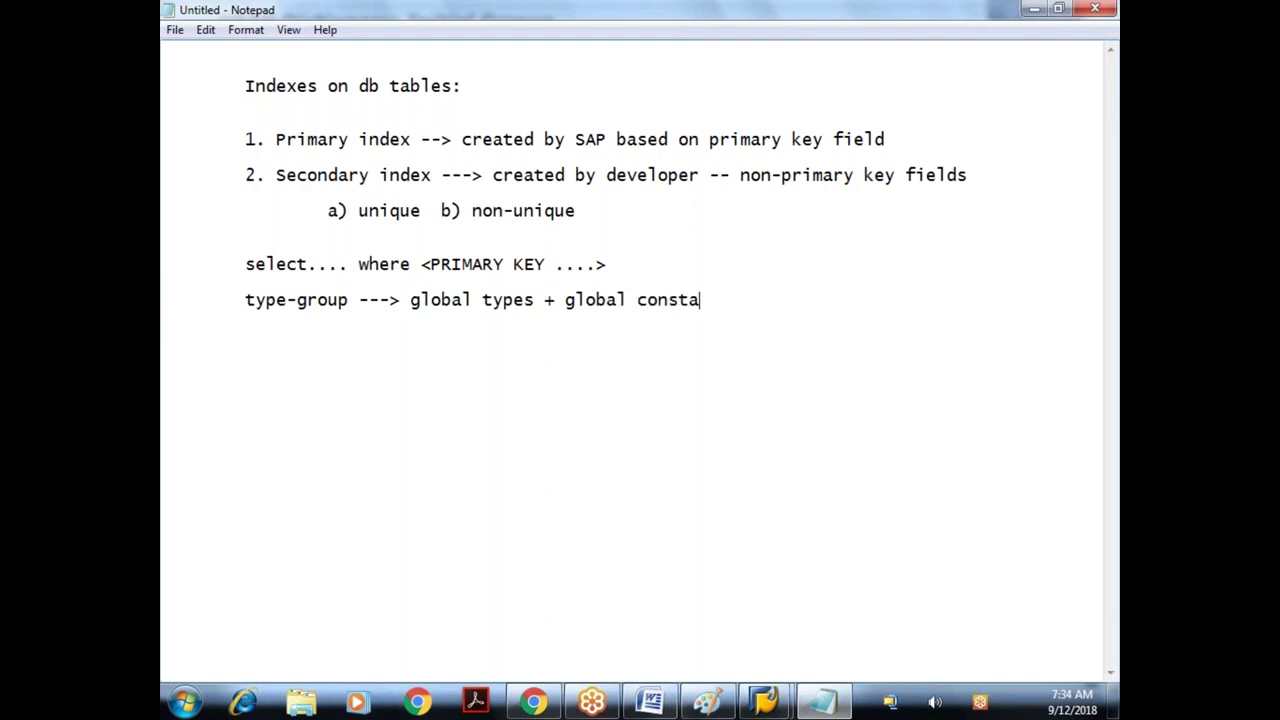
- List a 'types' entry with an indented 'constants' entry below it
key("Return")
type("types")
key("Return")
key("Tab")
type("constants")
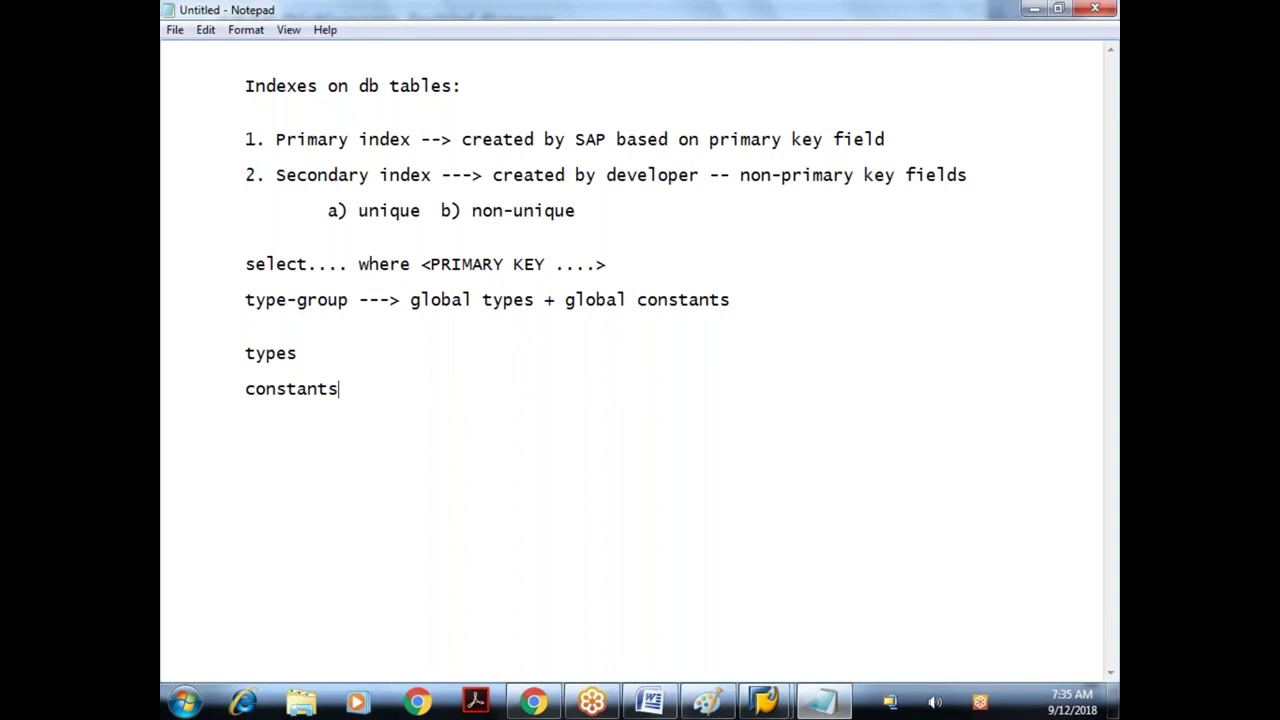
- Bring up the open SAP GUI windows from the taskbar to switch back
left_click(776, 708)
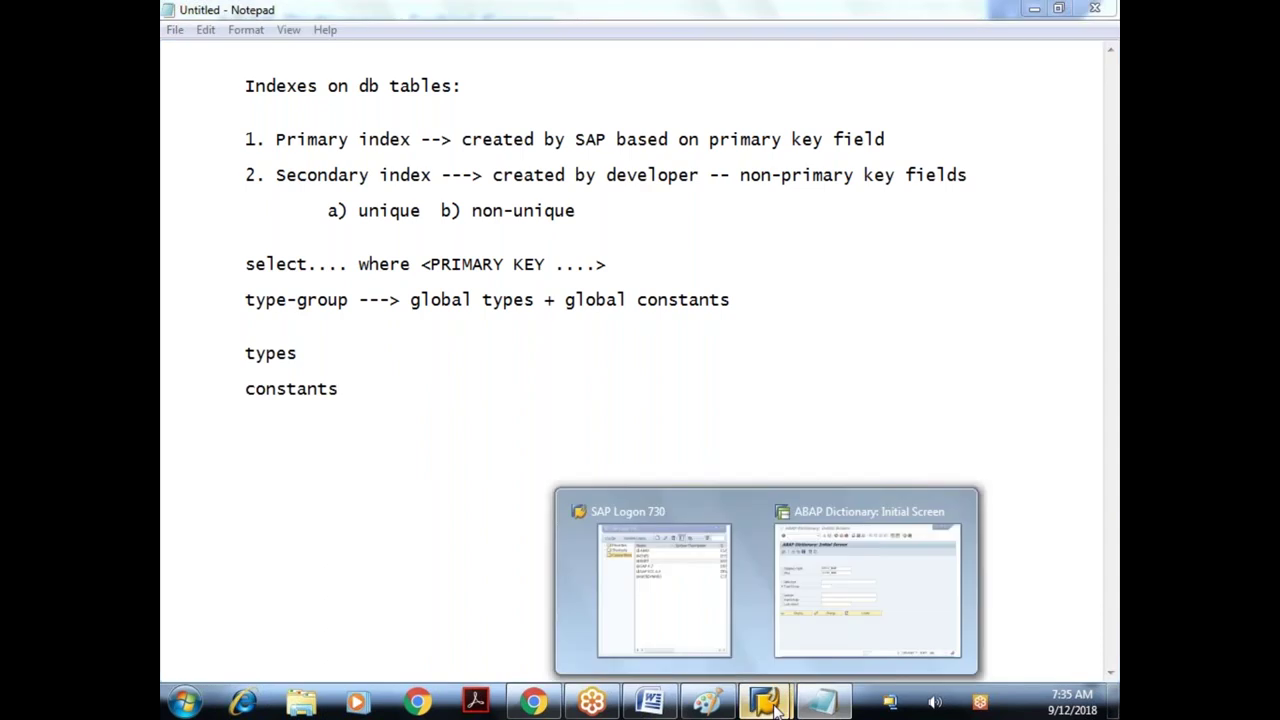
- Enter type group CNDP on the ABAP Dictionary initial screen and display it
left_click(868, 590)
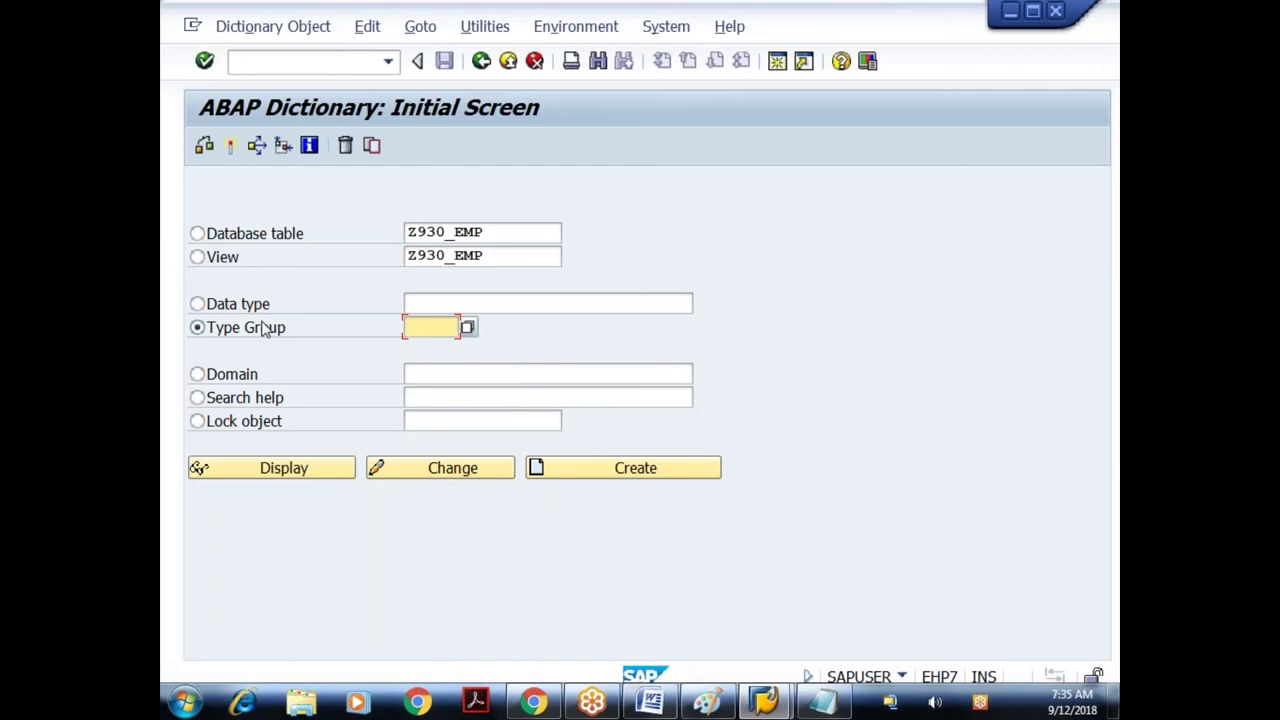
type("cndp")
key("Return")
left_click(329, 468)
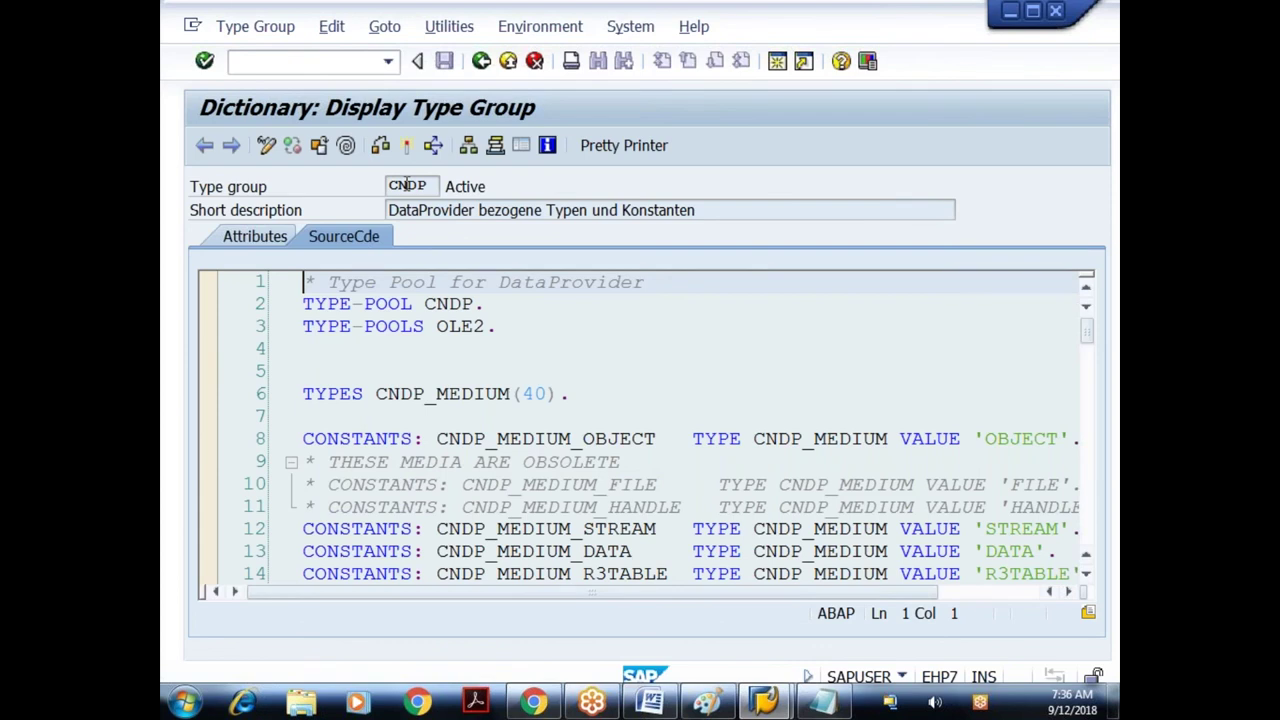
- Read through the CNDP TYPES and CONSTANTS source, then go back to the initial screen
double_click(407, 185)
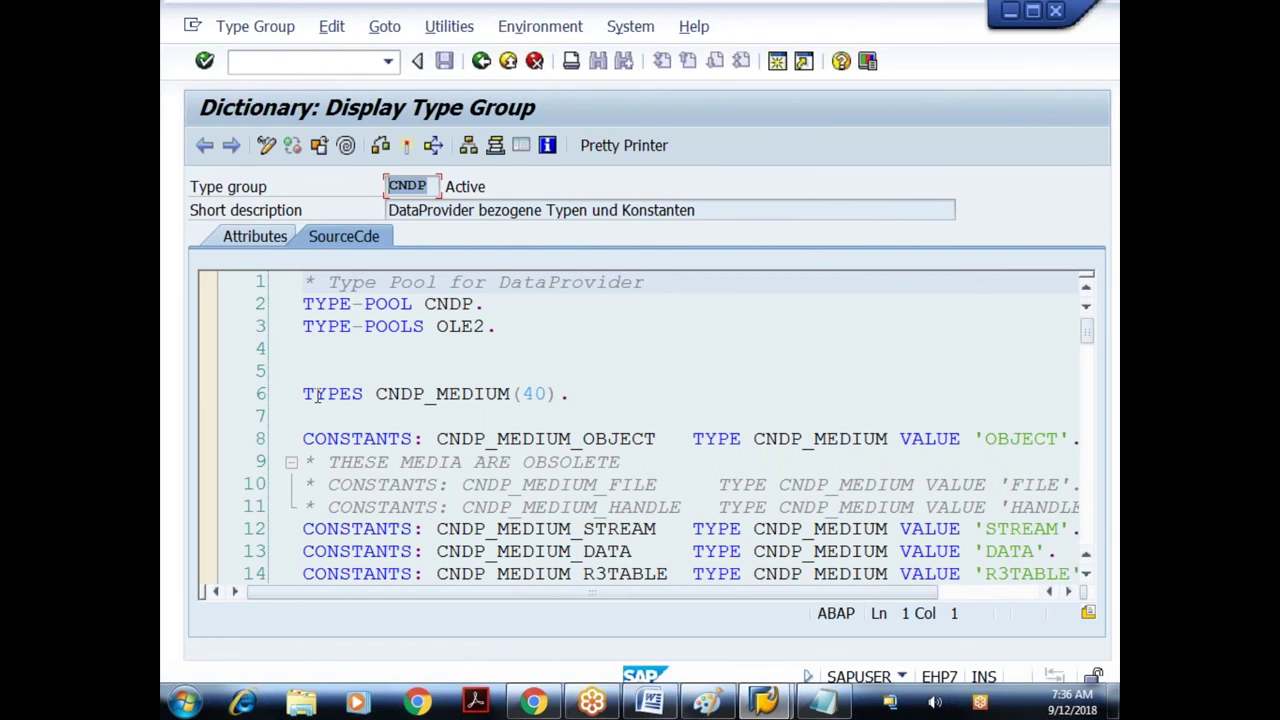
left_click(315, 395)
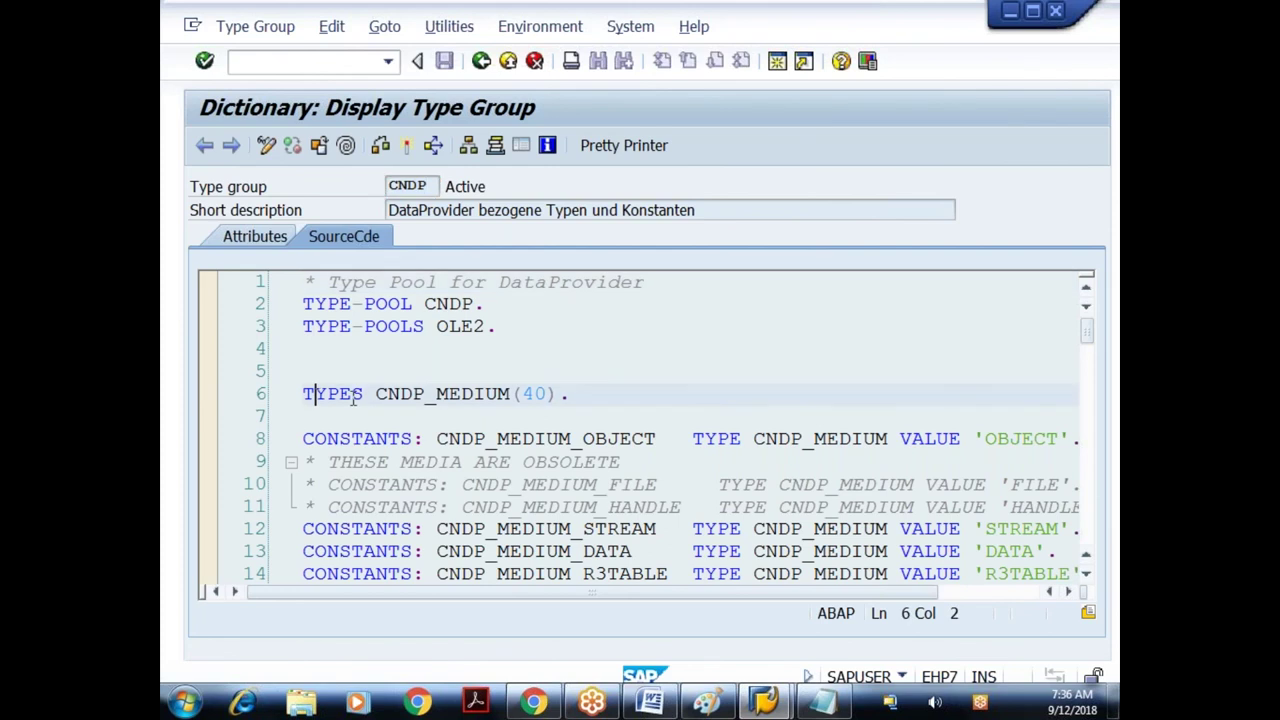
left_click_drag(1087, 332, 1092, 455)
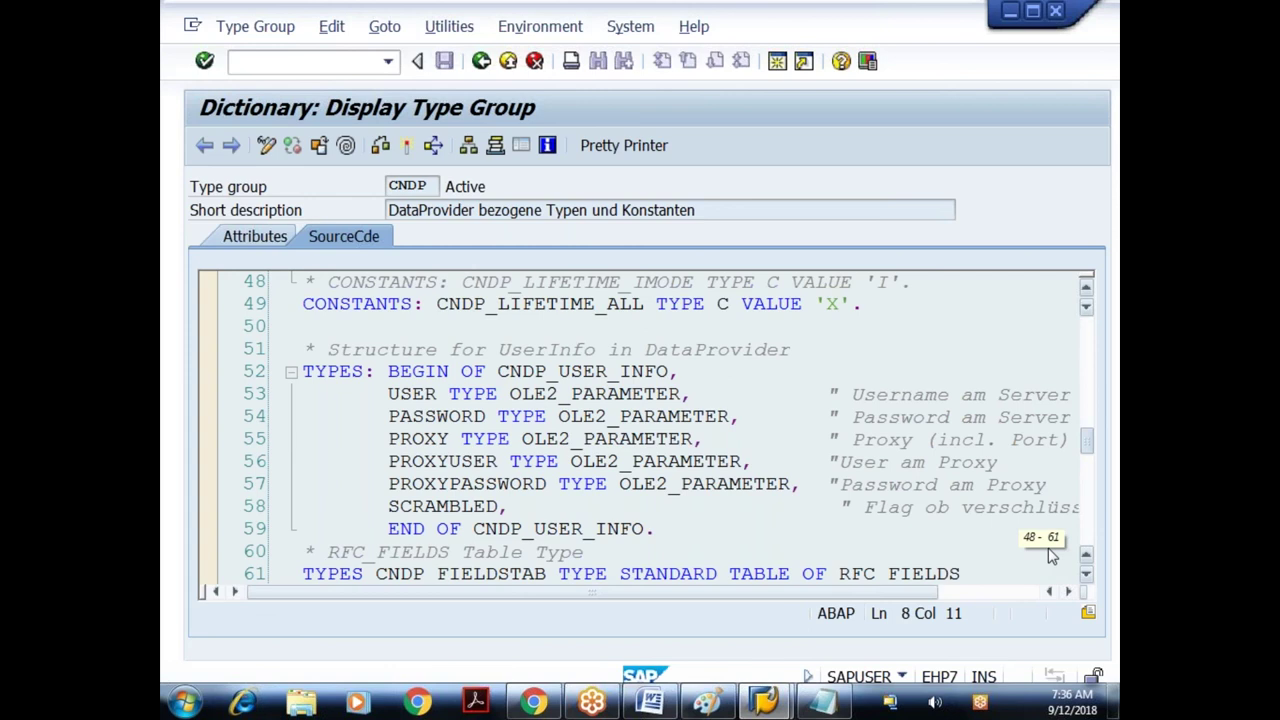
scroll(1050, 556, "down", 9)
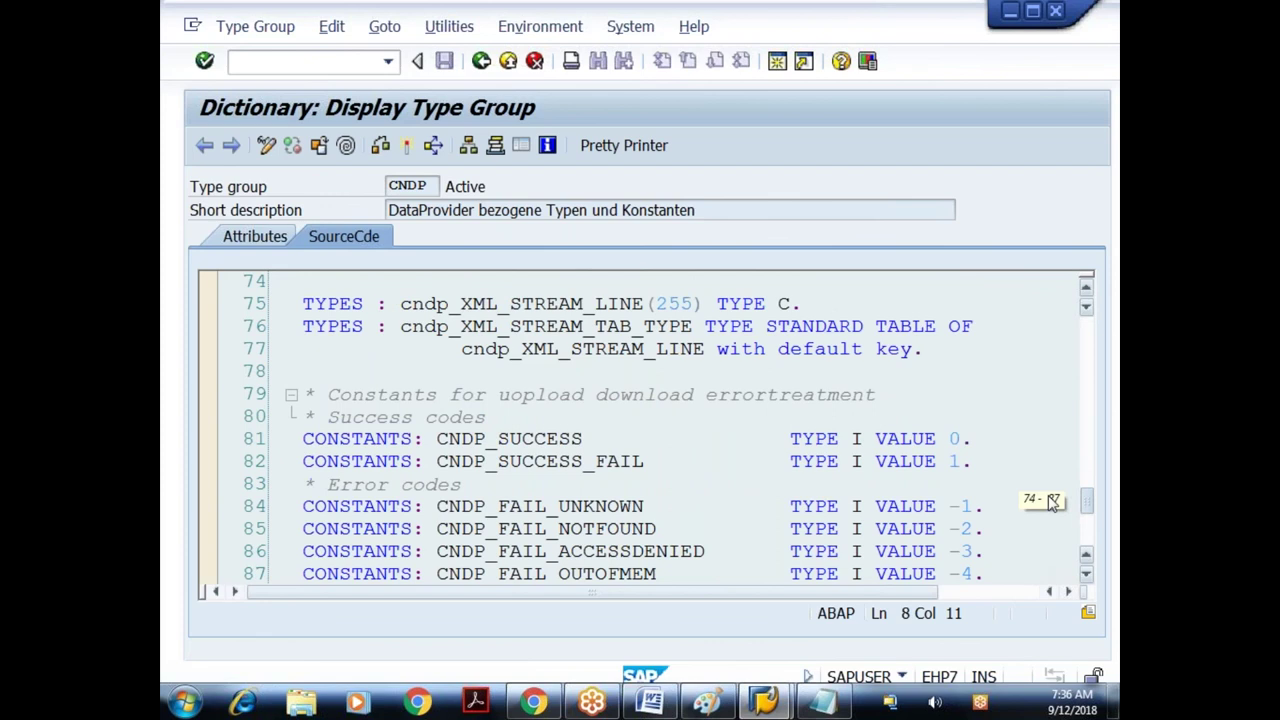
key("F3")
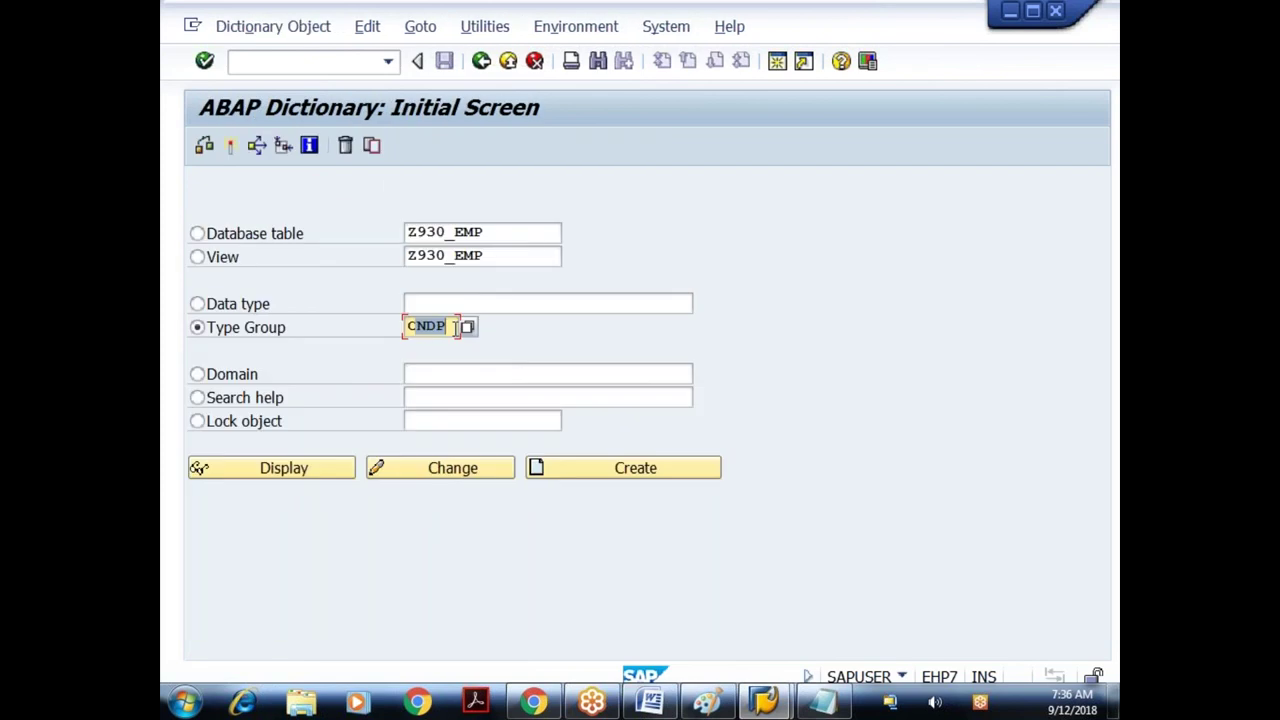
- View the CNTL, ICON and VRM type group sources in turn, returning to the initial screen after each
type("CNTL")
key("F7")
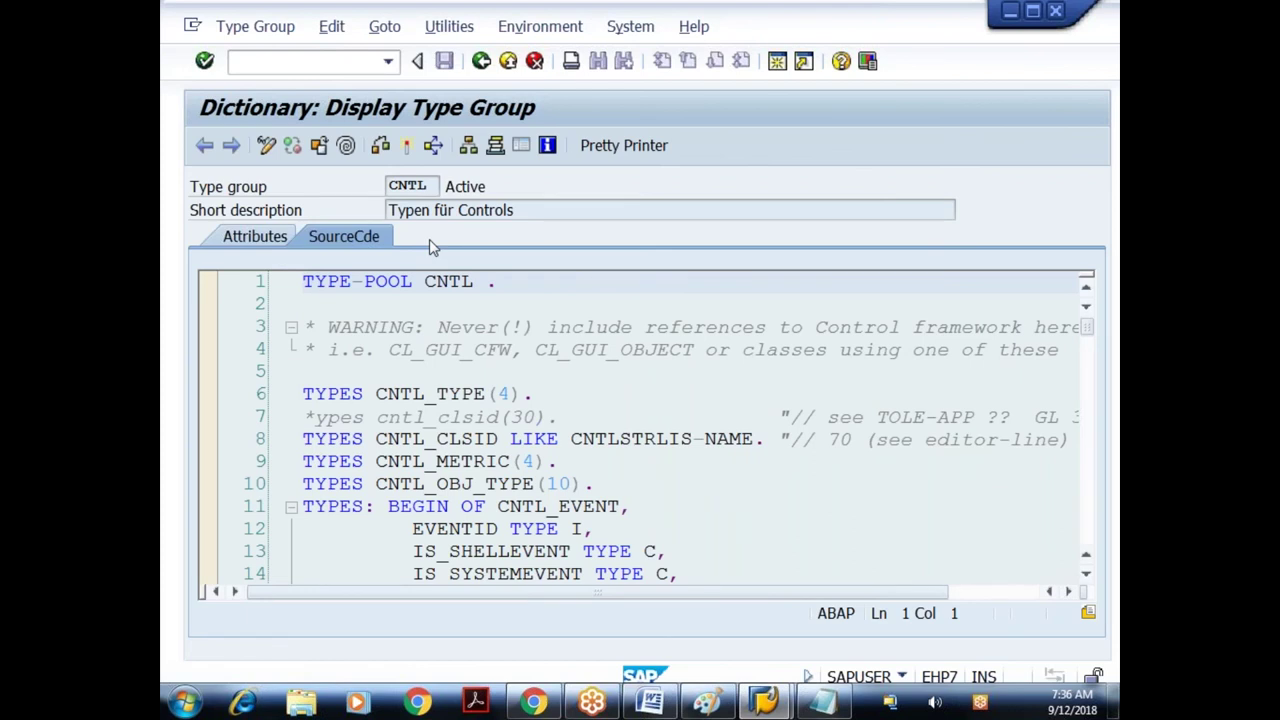
left_click(481, 63)
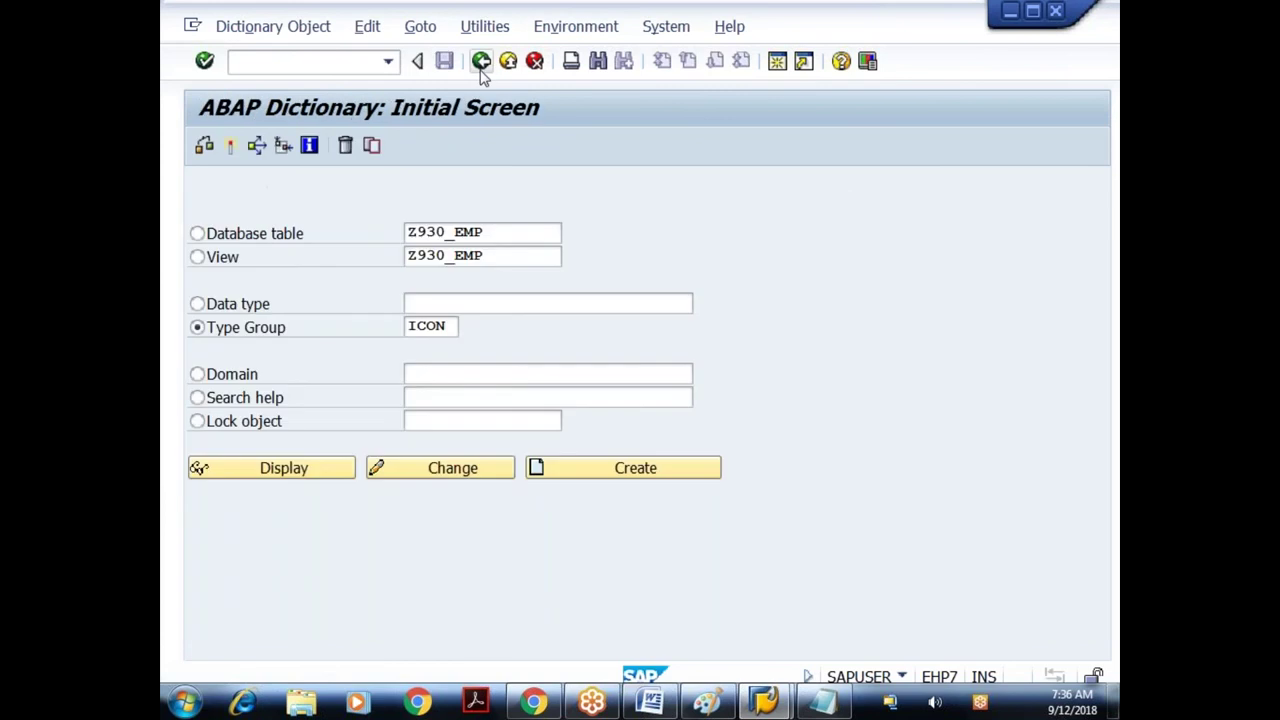
key("F7")
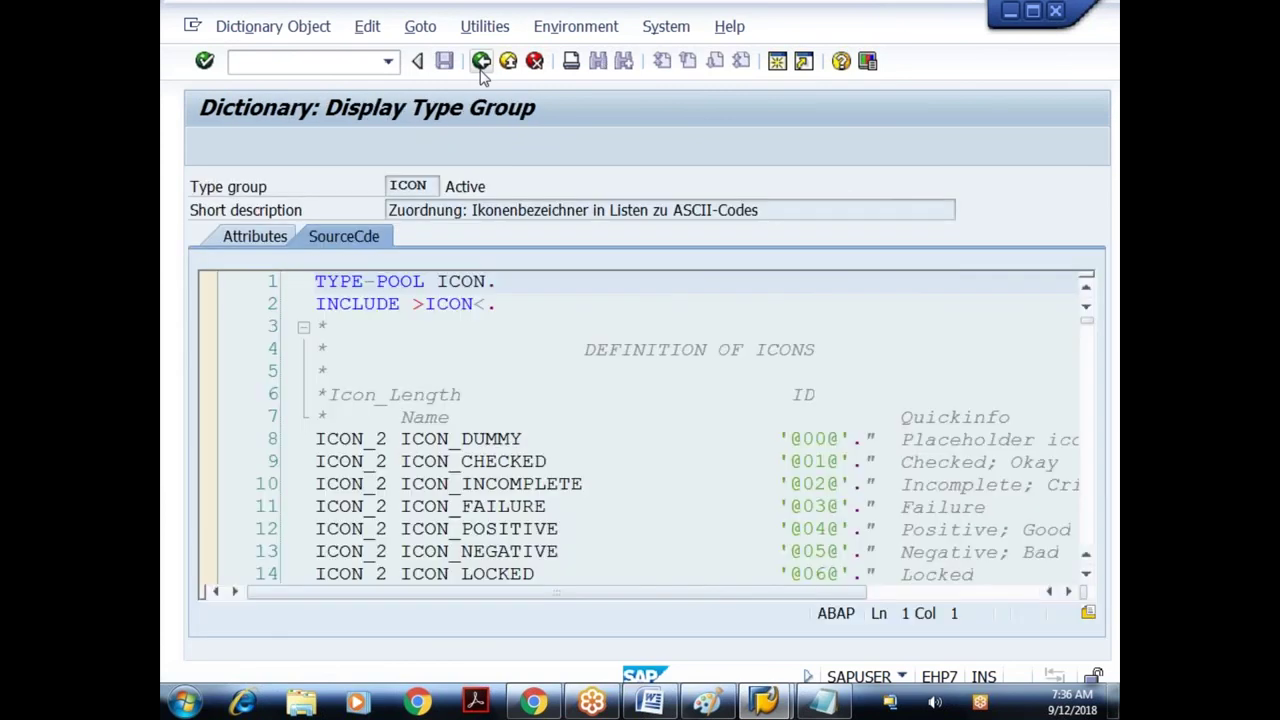
left_click(481, 68)
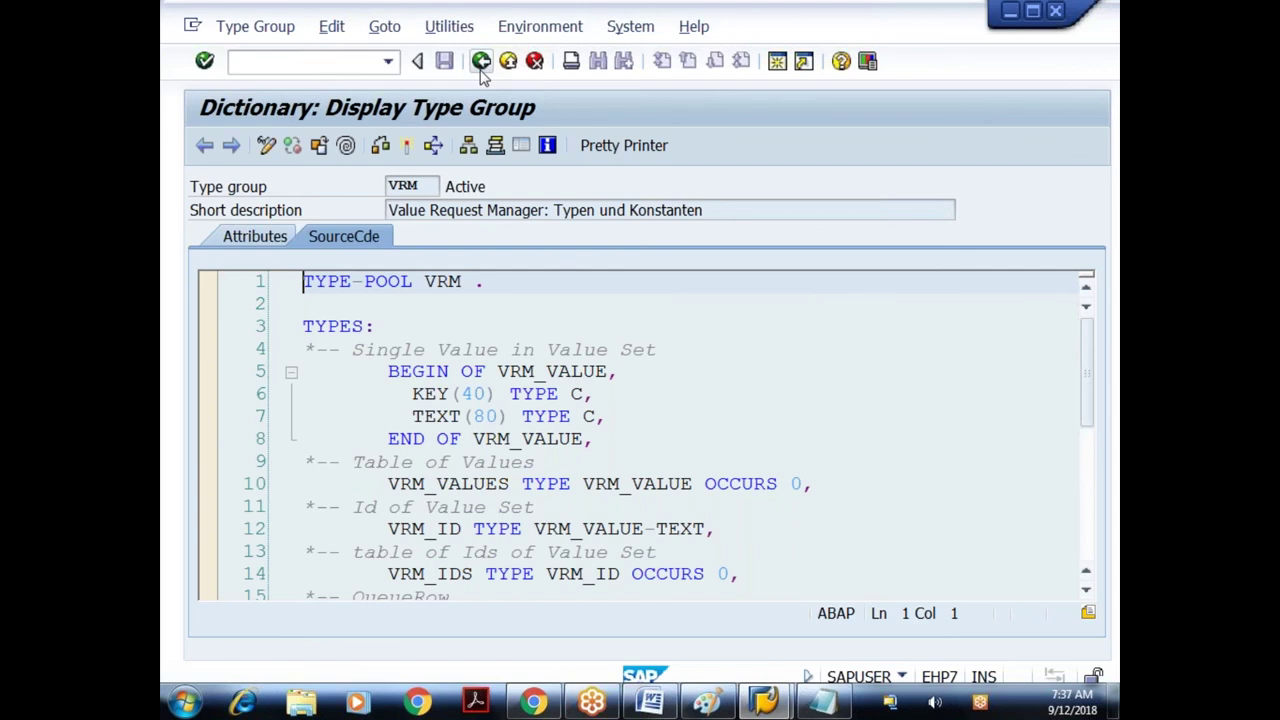
left_click(481, 63)
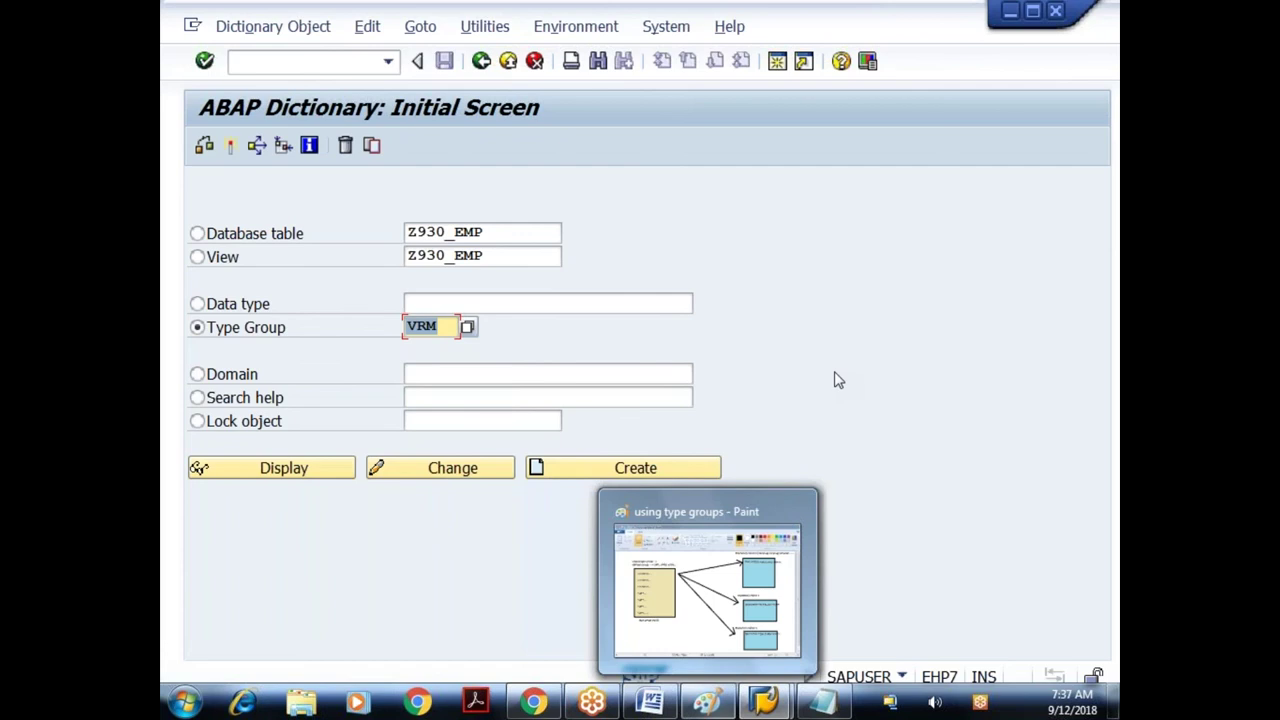
- Add 'include <include prog.name>' and 'type-pools' lines below constants in the Notepad notes
key("alt+Tab")
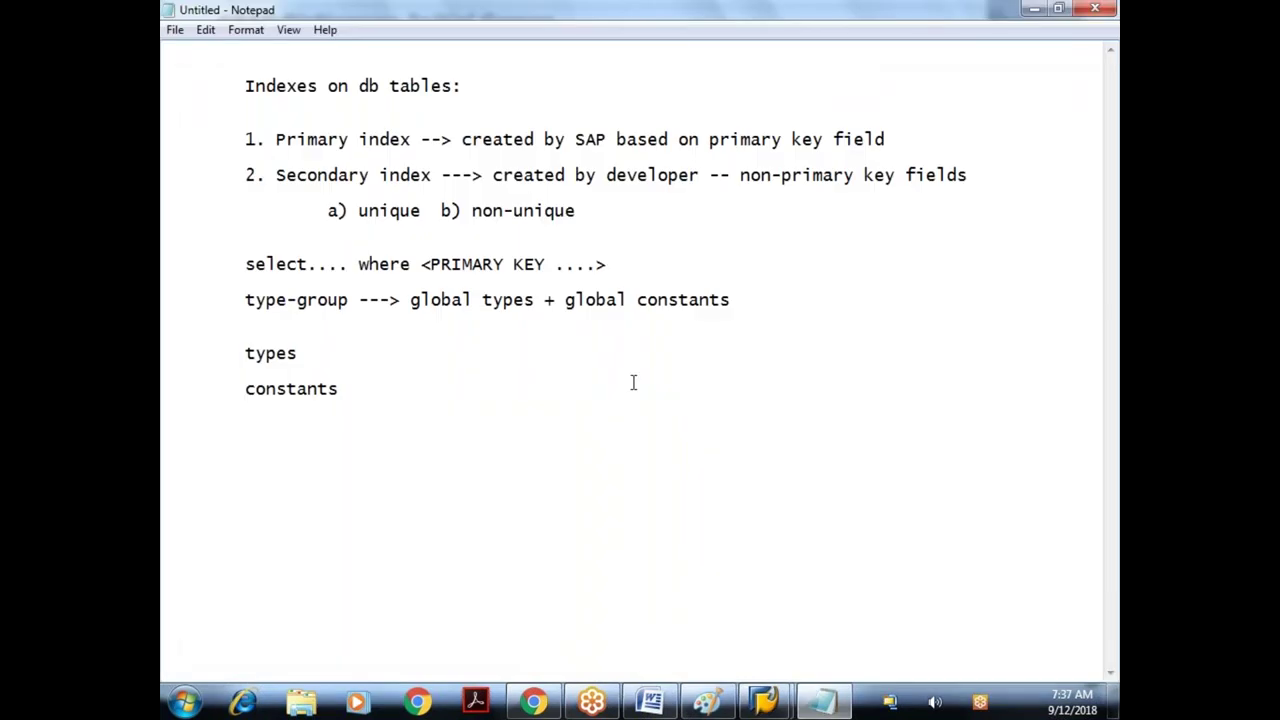
key("Return")
type("include <include prog.n")
type("e")
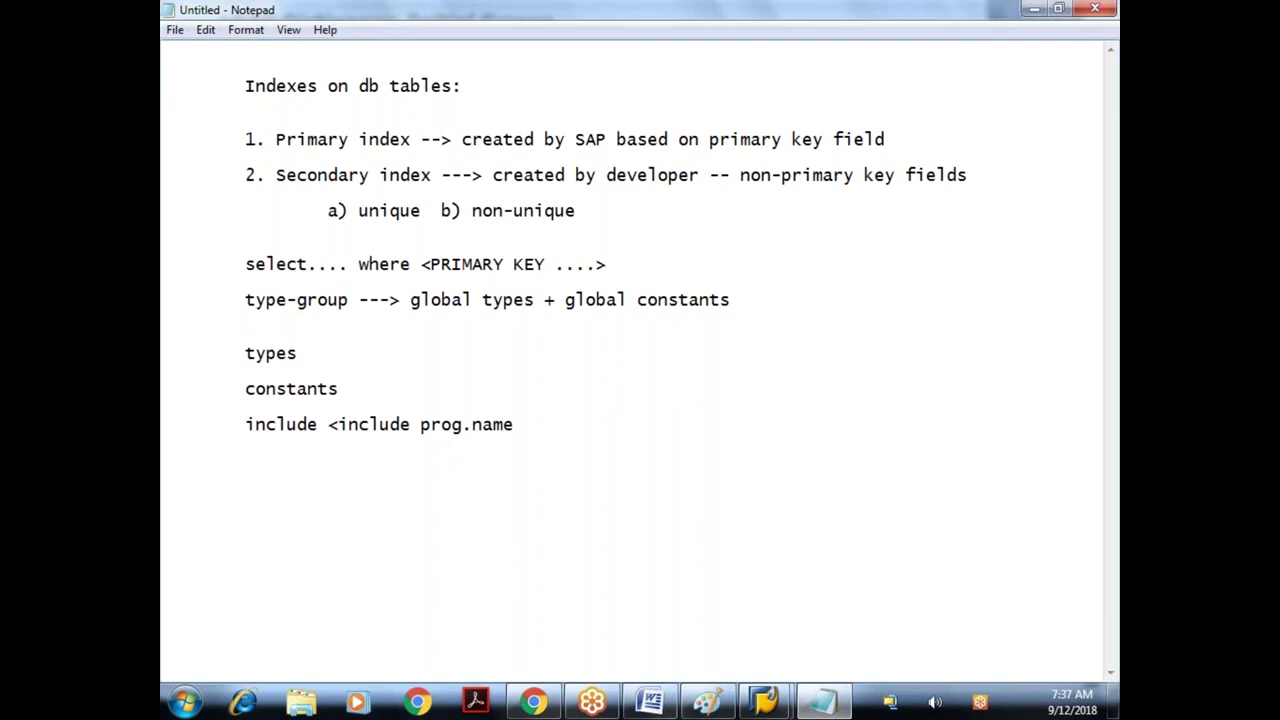
type(">")
key("Return")
type("type-pools")
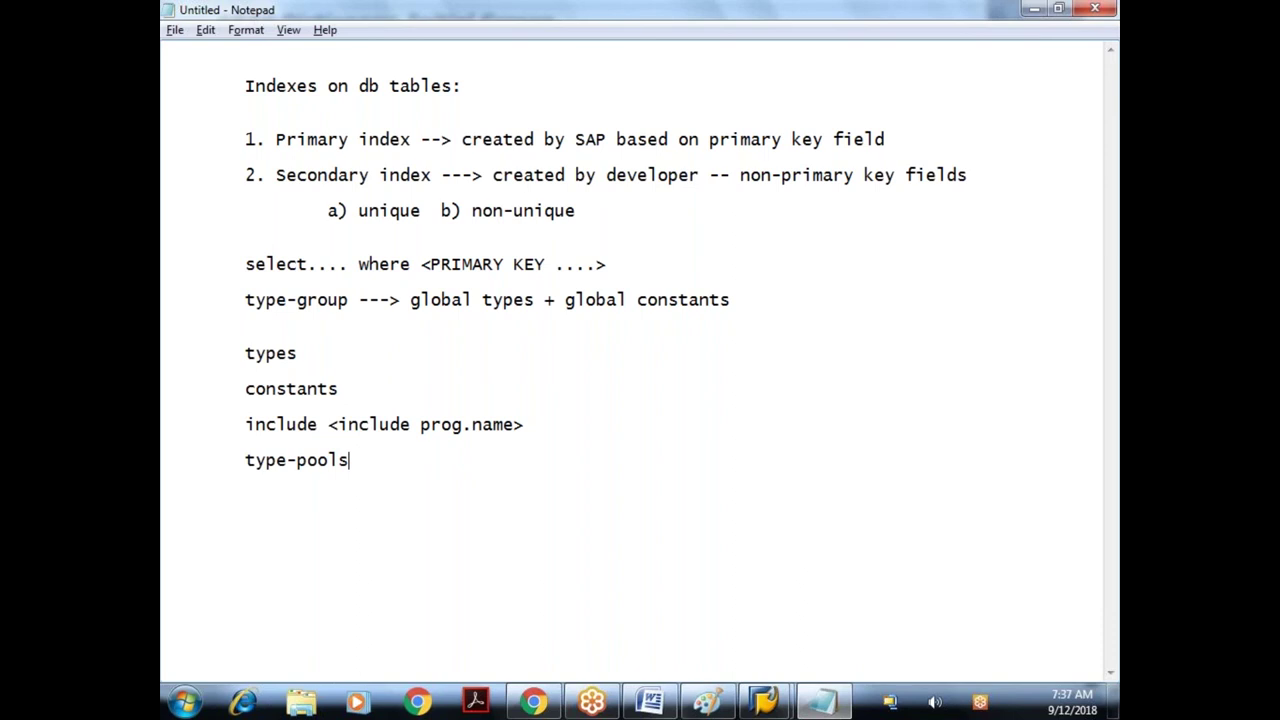
key("alt+Tab")
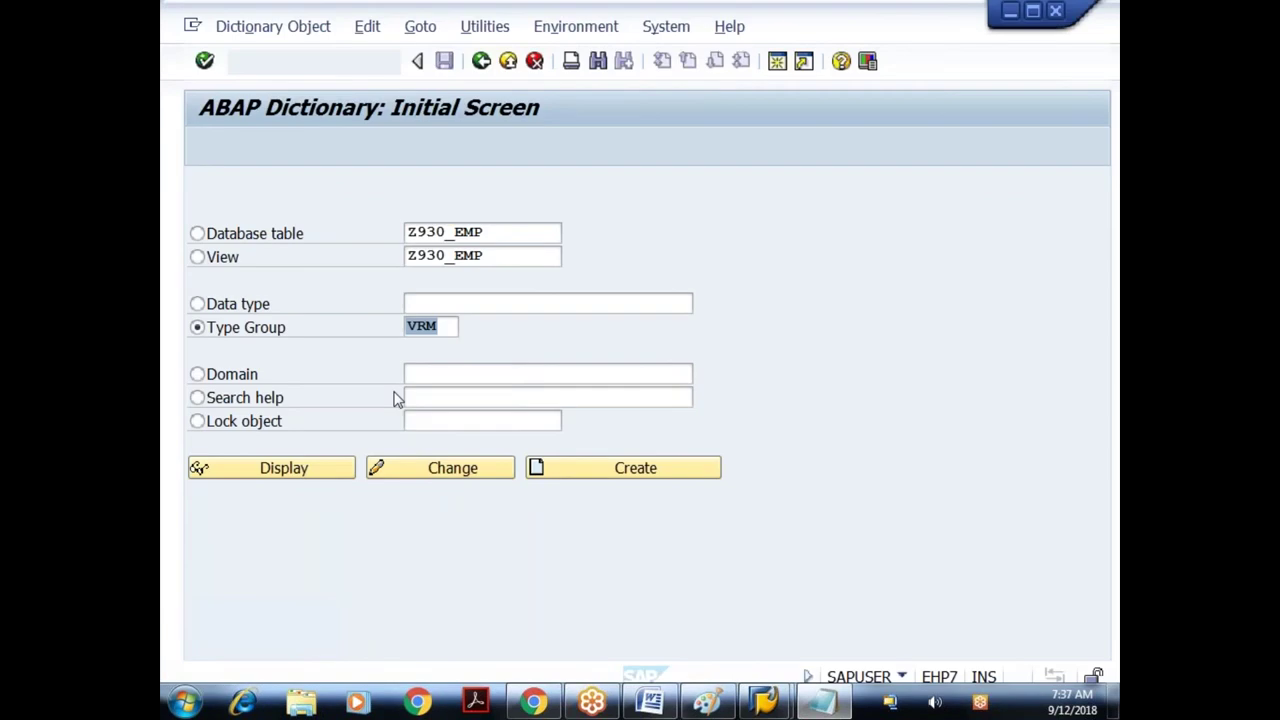
- Display the VRM type group source and highlight its VRM_VALUE type before returning to Notepad
left_click(305, 470)
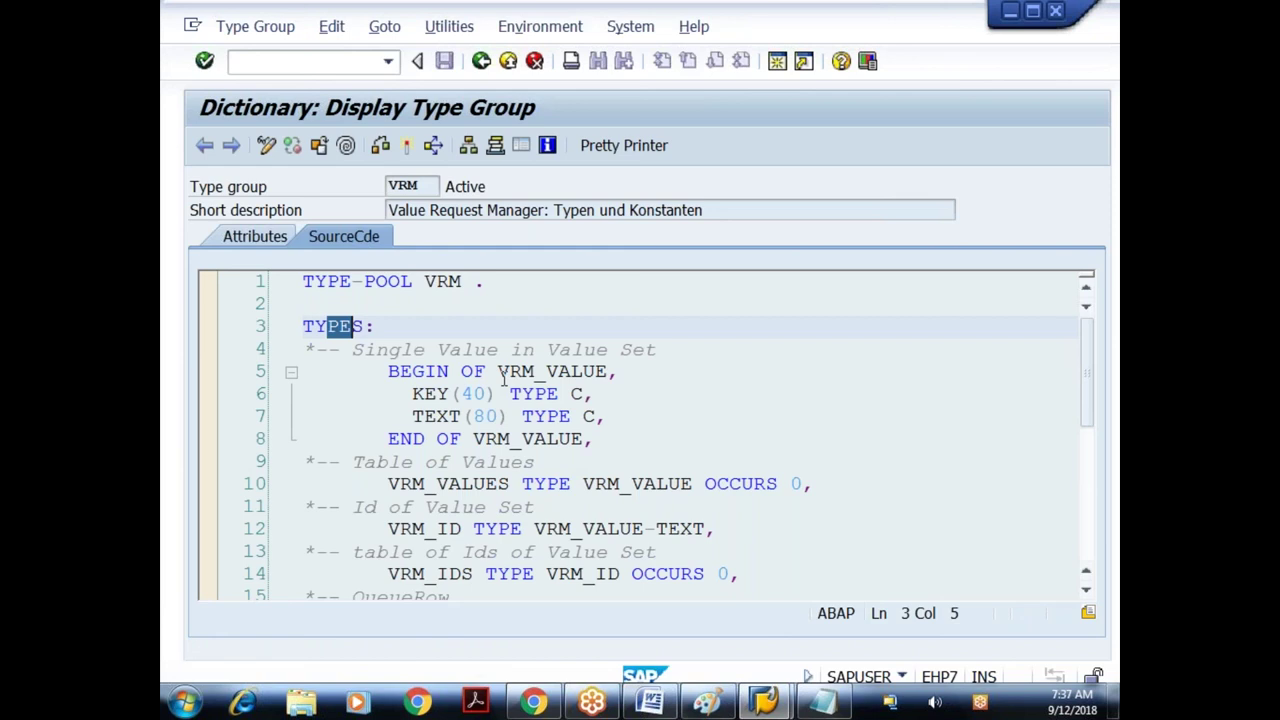
left_click_drag(500, 373, 609, 373)
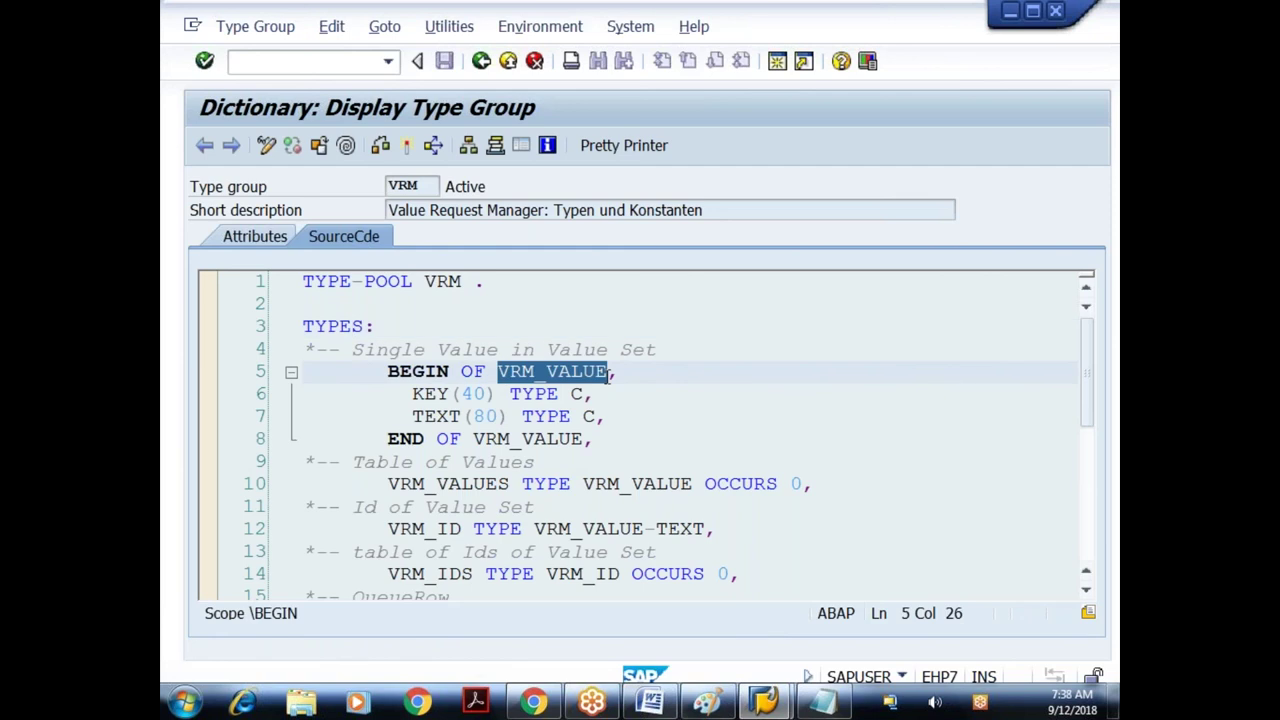
key("alt+Tab")
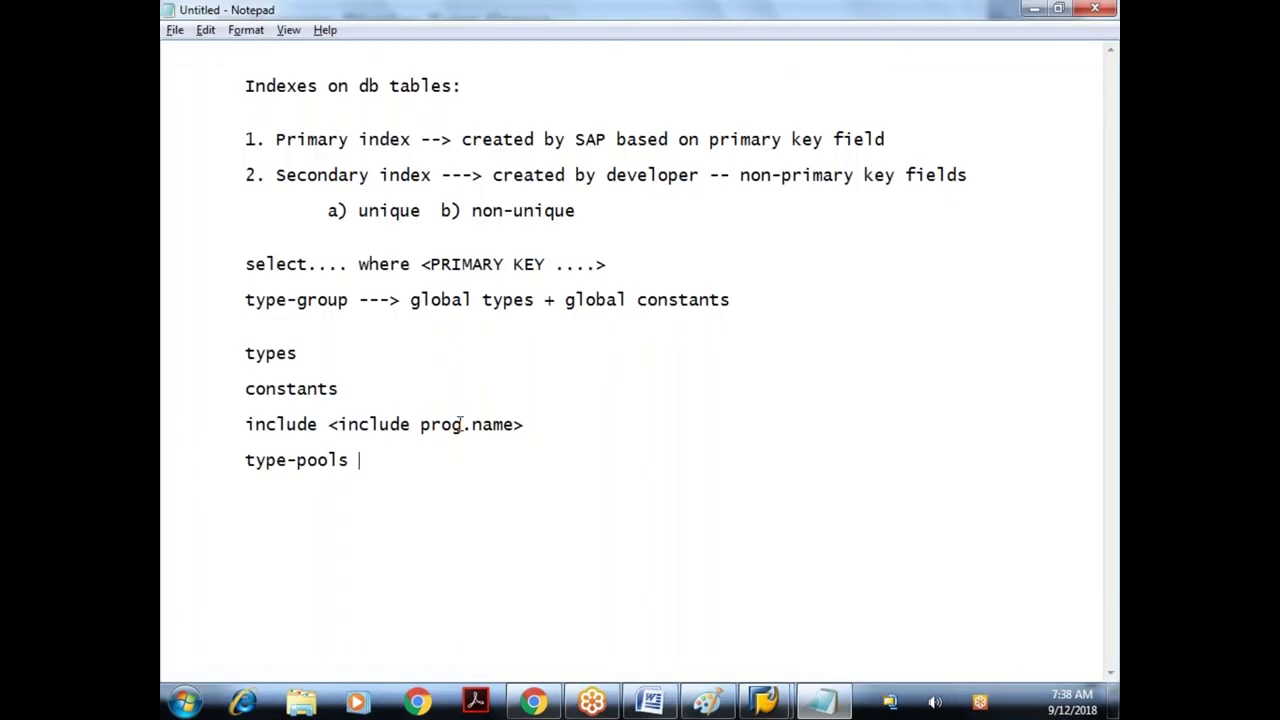
- Complete the line to read 'type-pools : vrm,cntl,cndp...', correcting typos along the way
type(": vrm,cntl,cn")
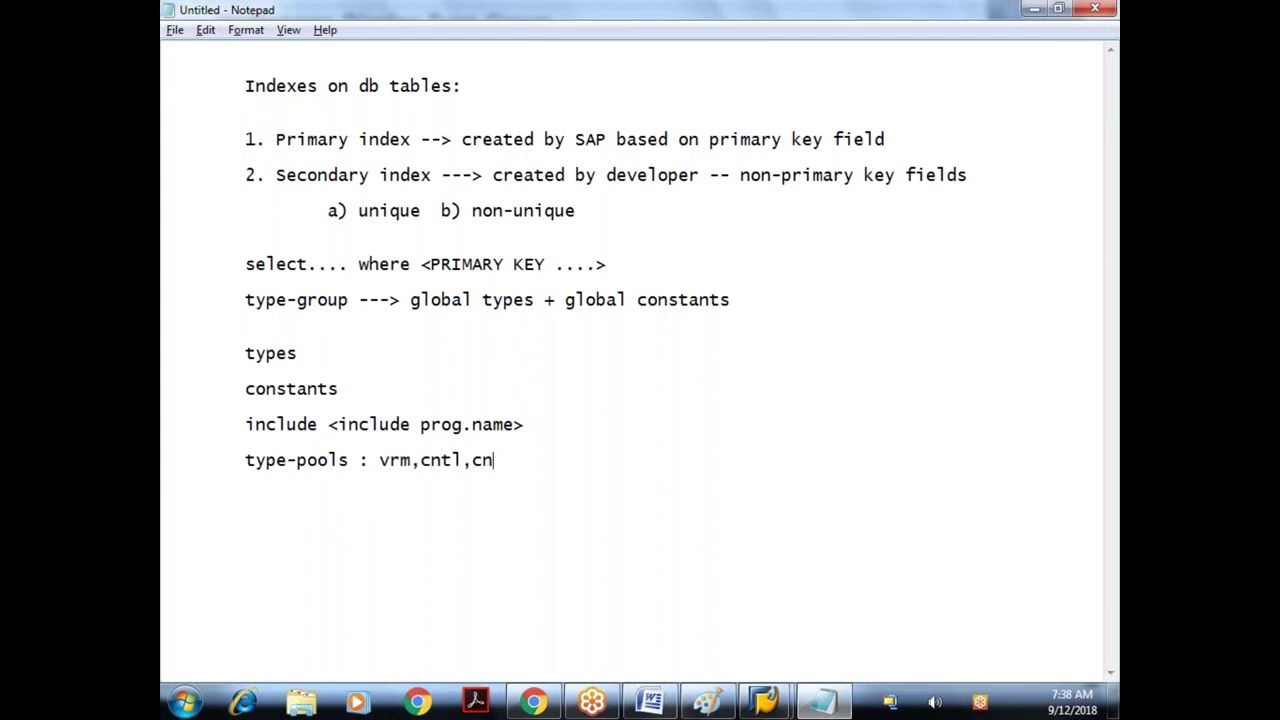
key("BackSpace")
type("ndp...")
- Select and delete the type-pools line, then restore it with undo
left_click(164, 460, "shift")
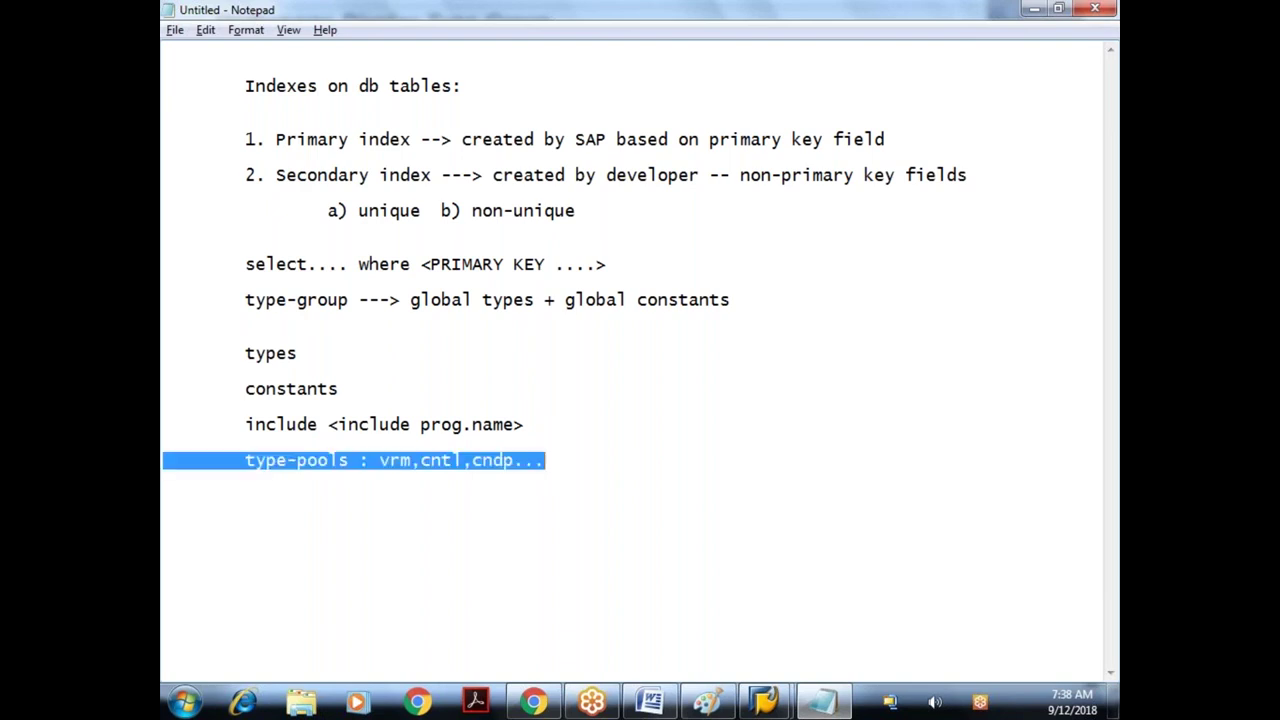
left_click(164, 460)
key("shift+End")
left_click(164, 460)
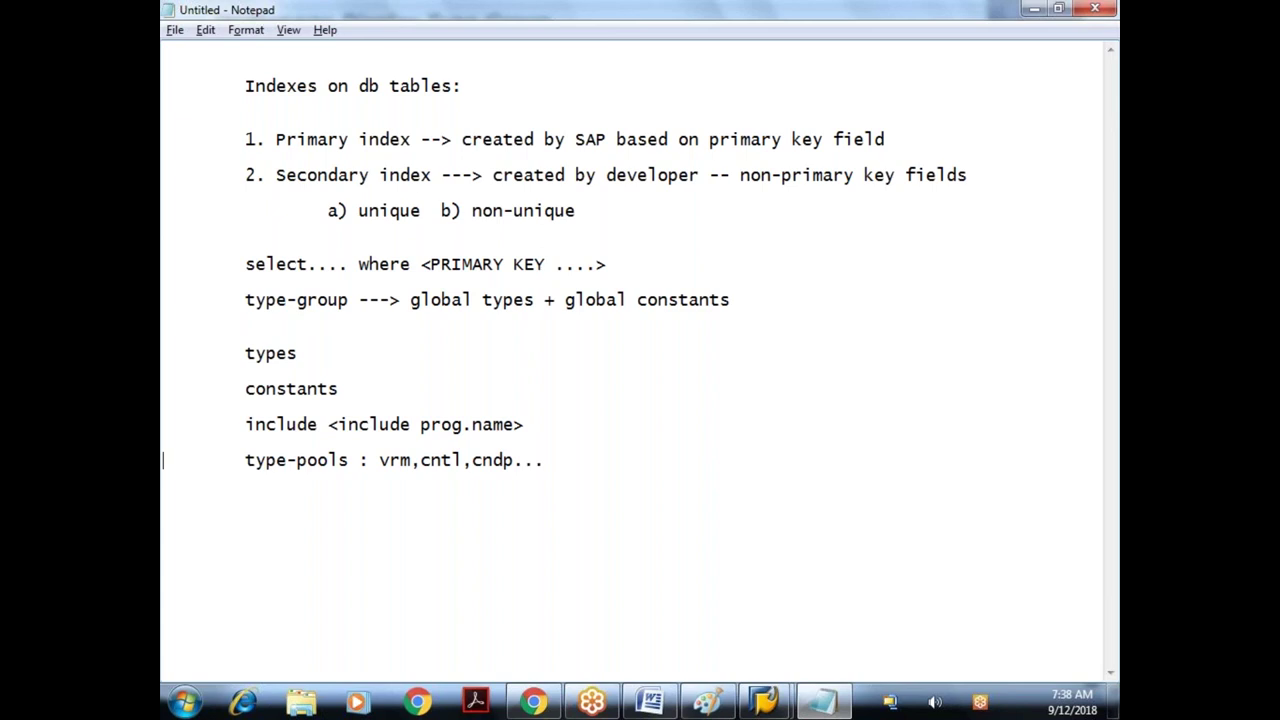
key("shift+Home")
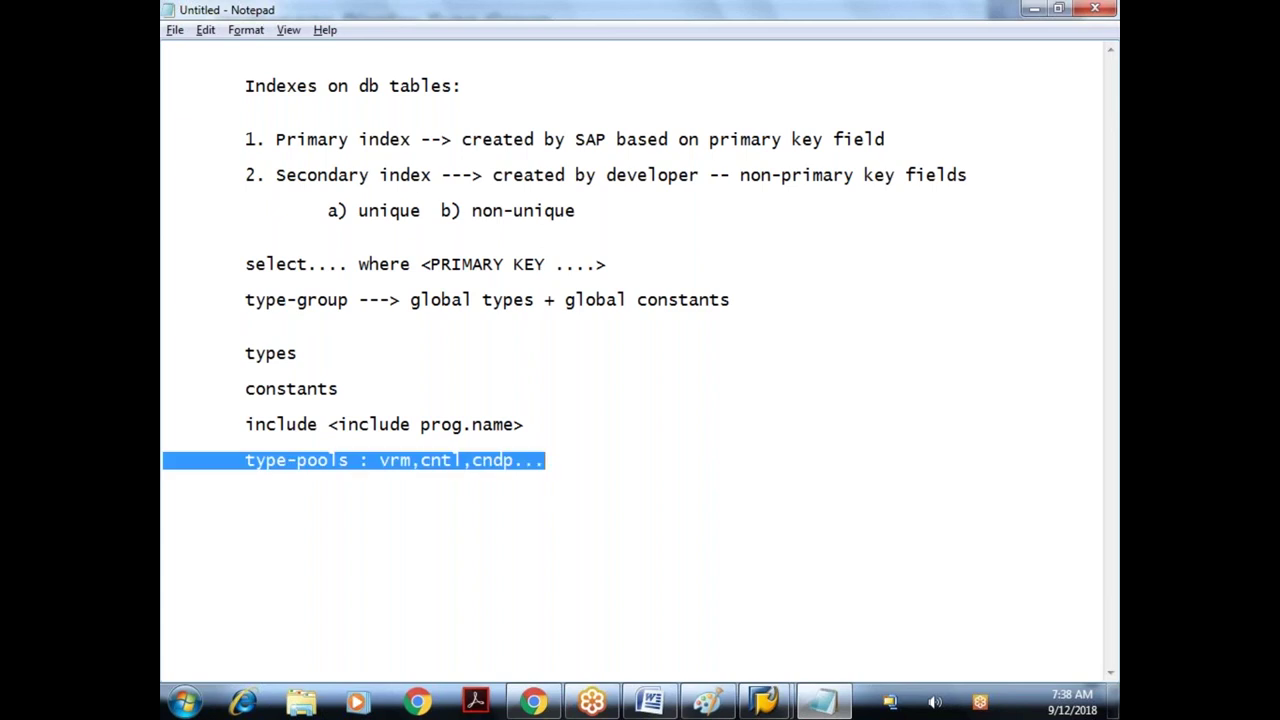
key("BackSpace")
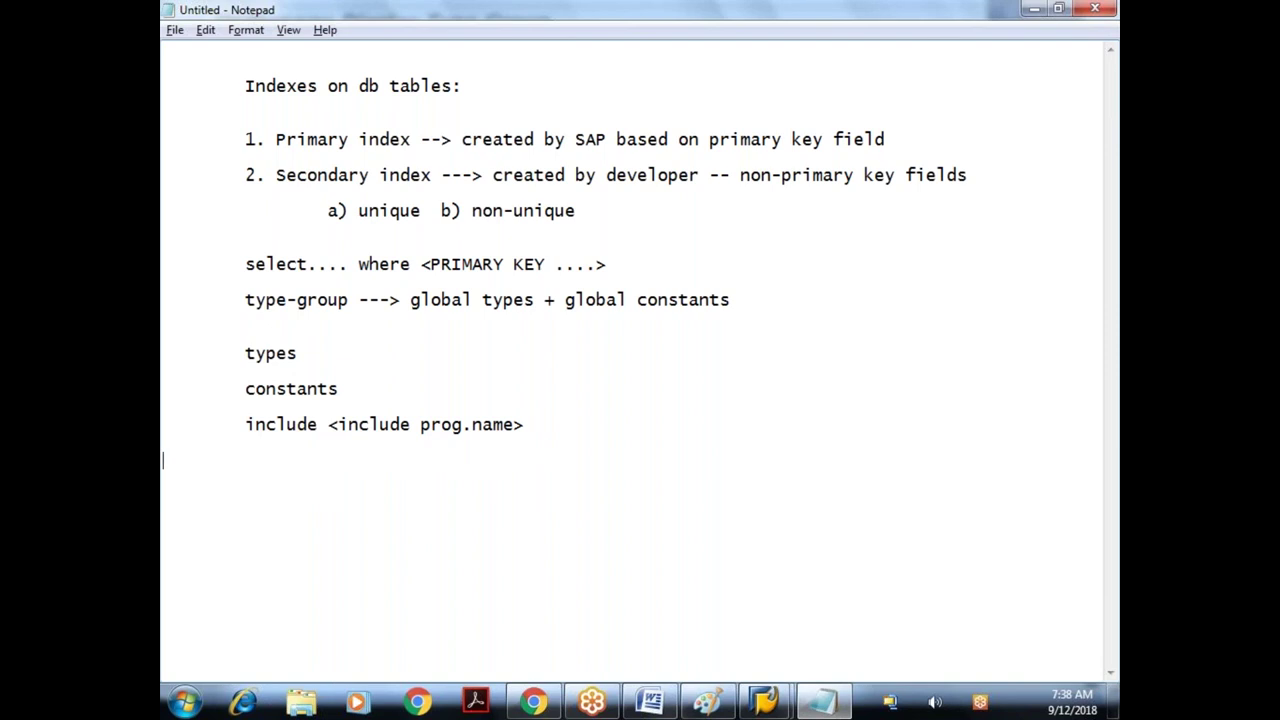
key("ctrl+z")
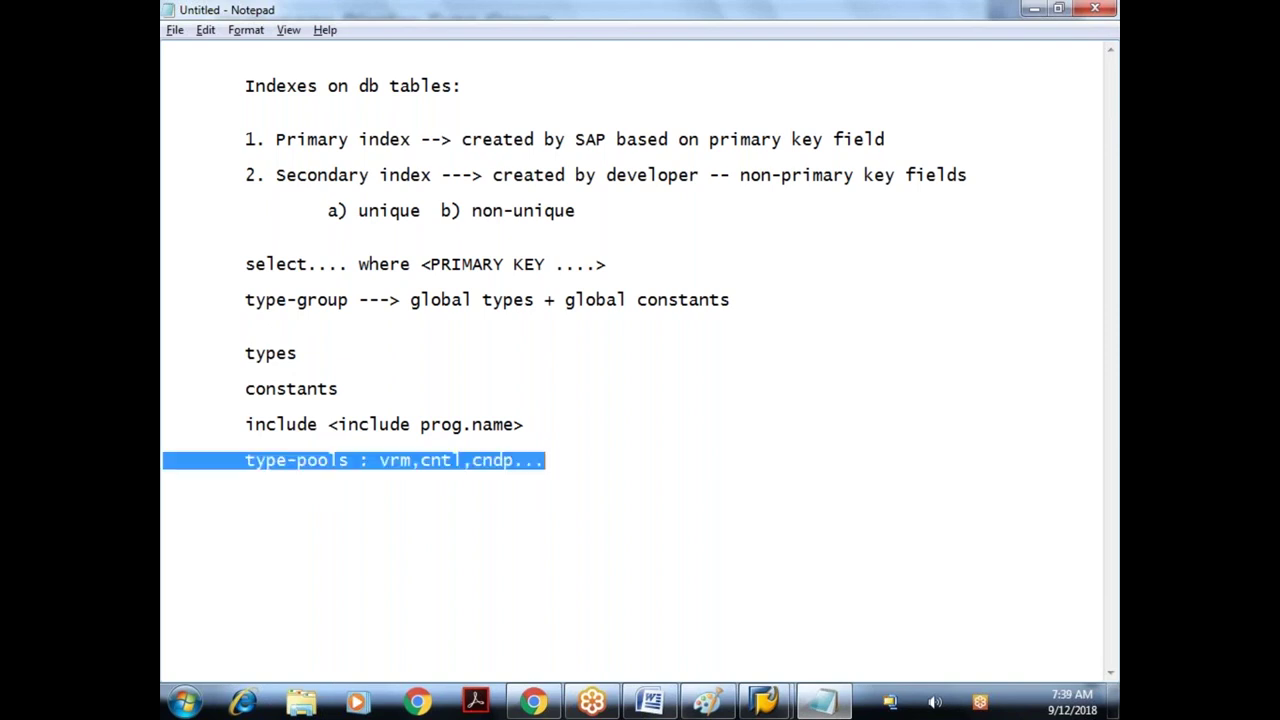